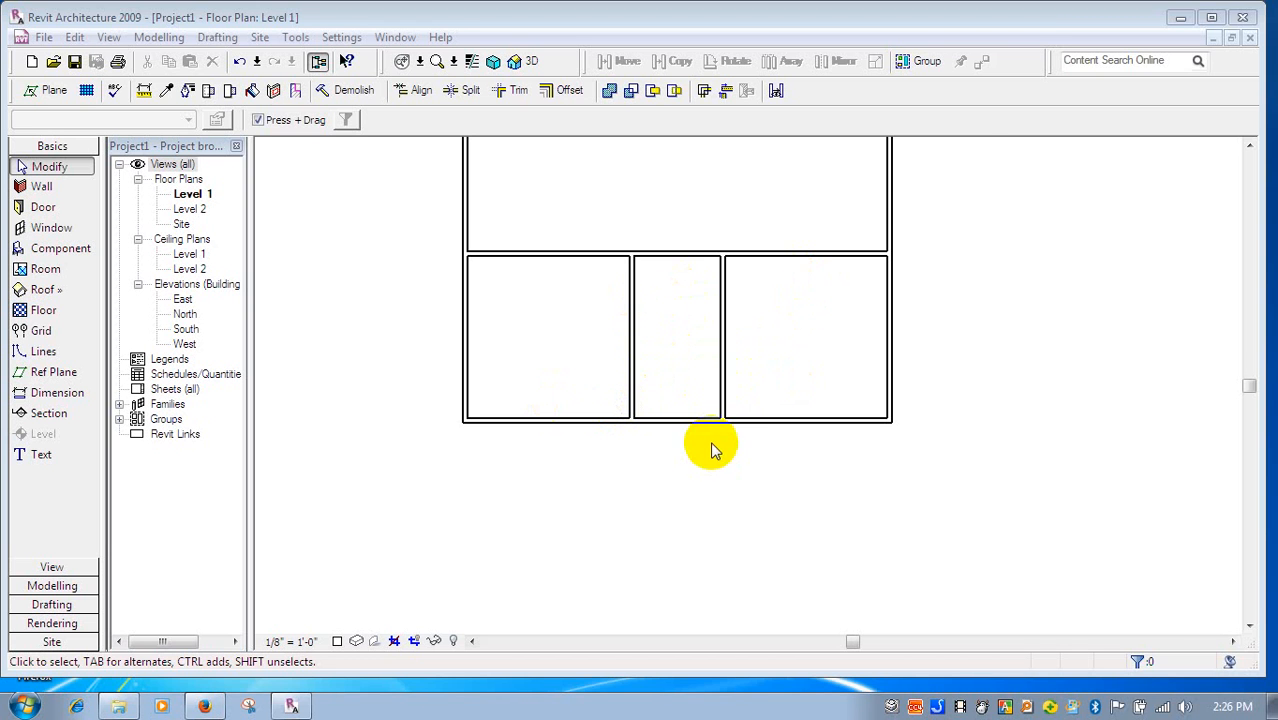
# - Draw three Generic - 8" walls enclosing a space about 4'-6" deep below the lower-left room, between its two side walls
pyautogui.scroll(2, 690, 422)
pyautogui.scroll(-1, 690, 422)
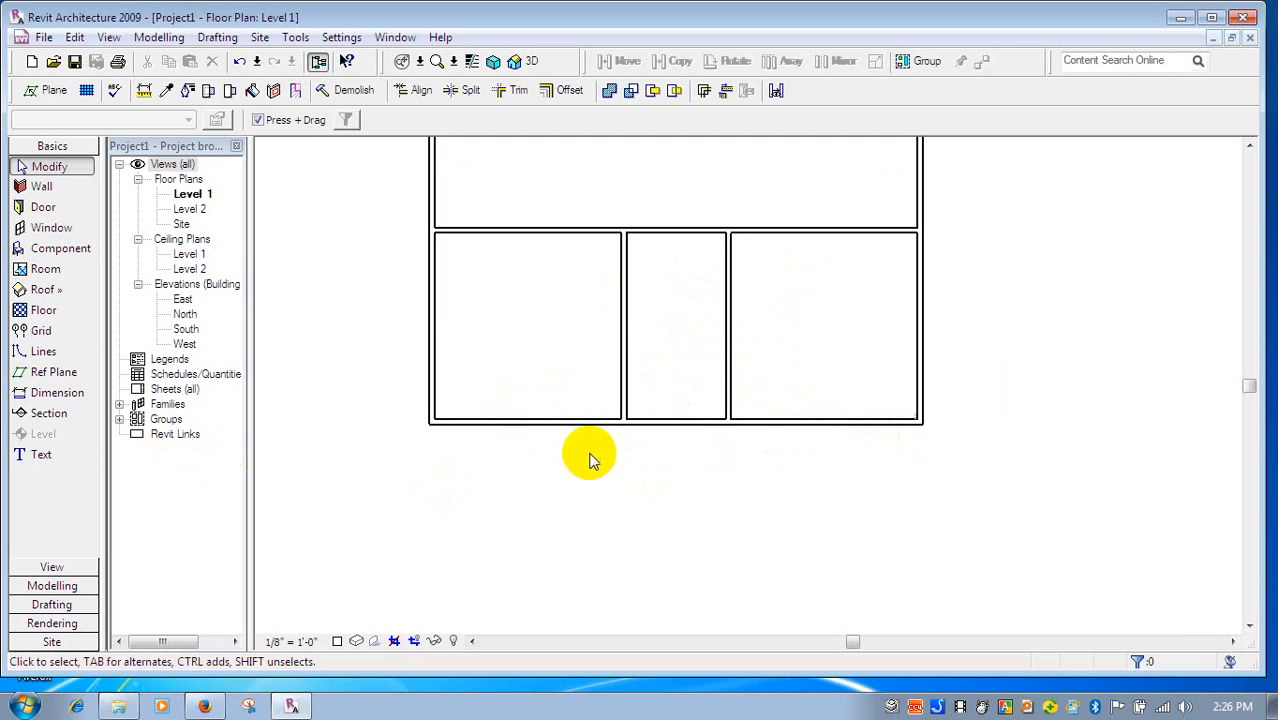
pyautogui.click(46, 186)
pyautogui.click(433, 420)
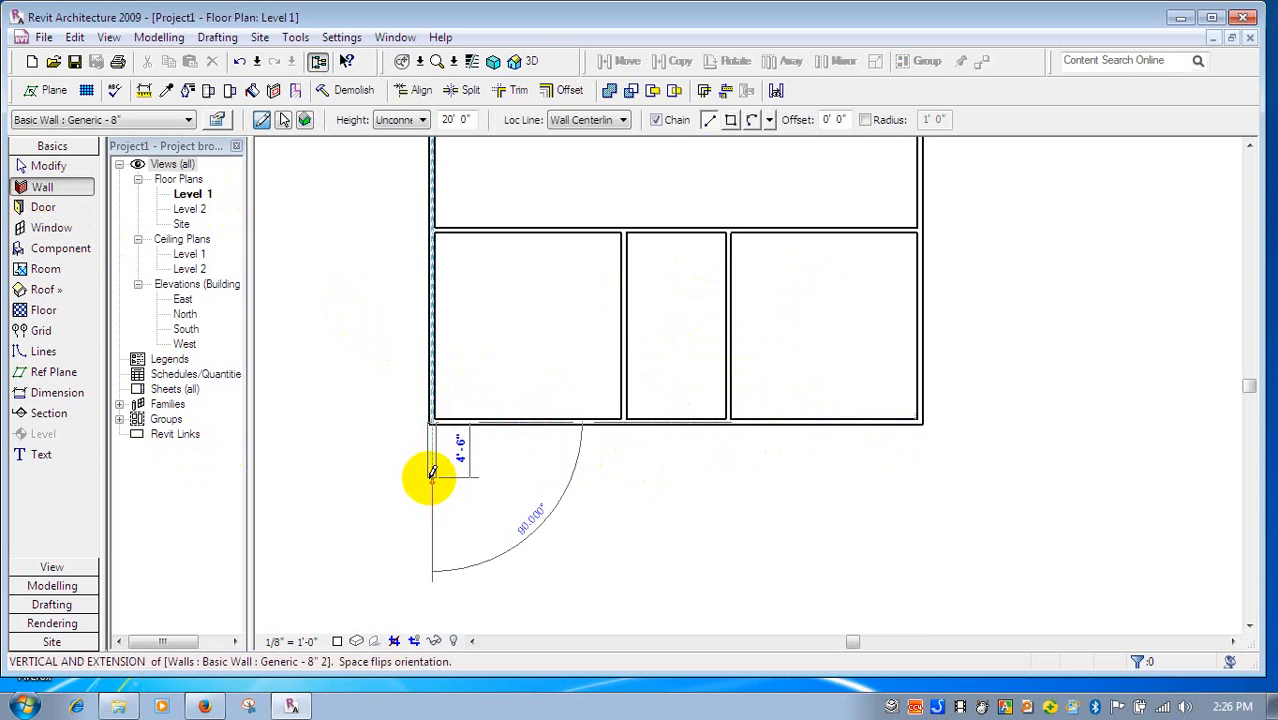
pyautogui.click(515, 476)
pyautogui.click(622, 476)
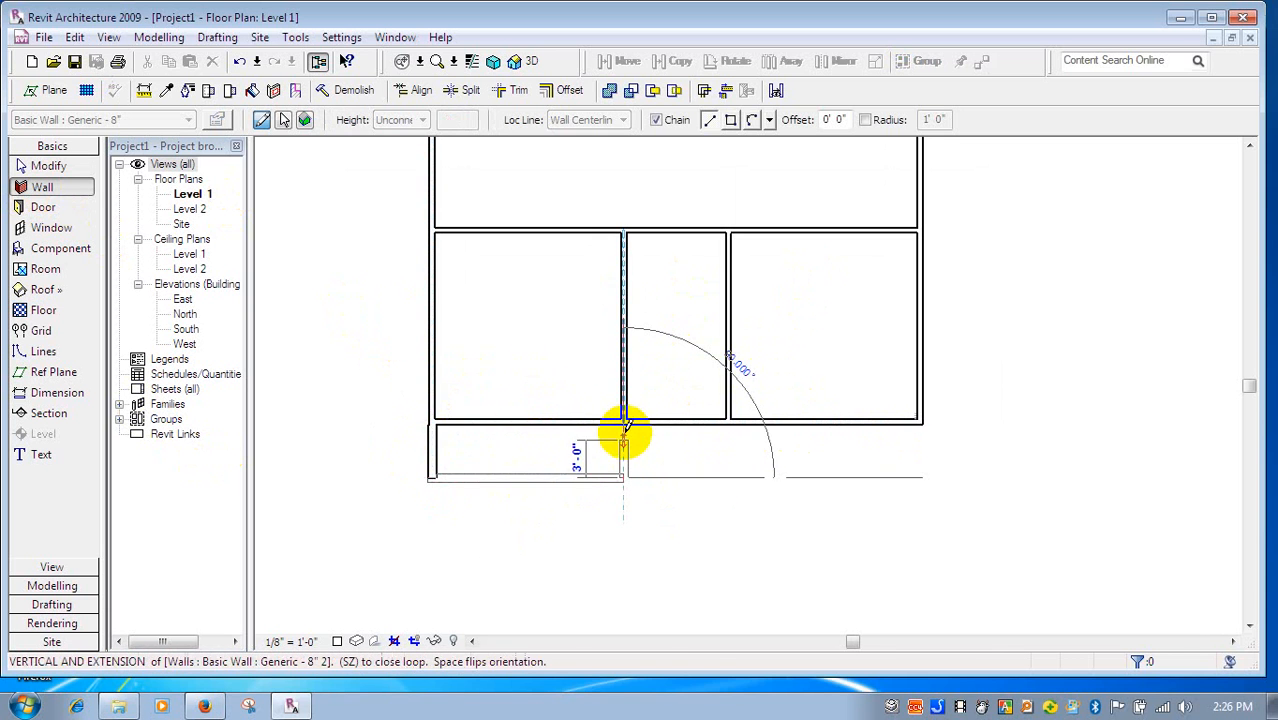
pyautogui.click(623, 424)
pyautogui.rightClick(624, 430)
pyautogui.click(660, 445)
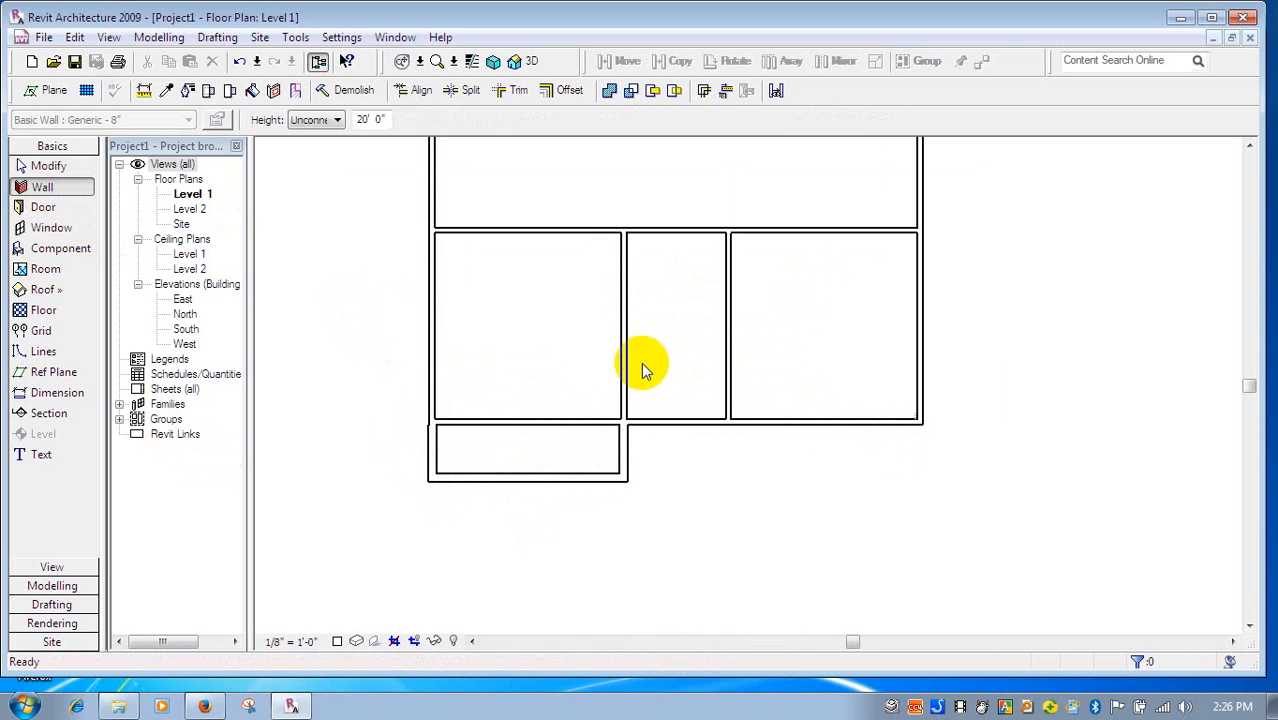
pyautogui.rightClick(641, 363)
pyautogui.click(680, 376)
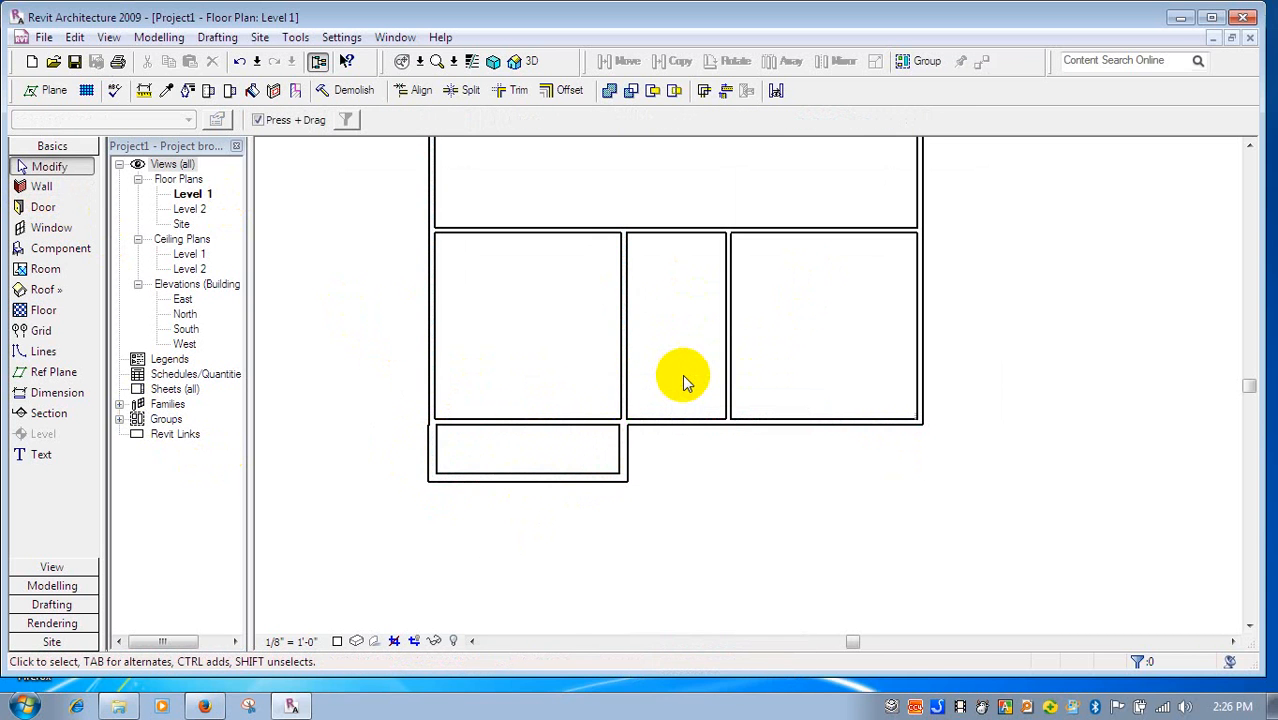
# - Match the three new walls below the lower-left room to the Generic - 8" 2 type of the left exterior wall
pyautogui.click(166, 90)
pyautogui.click(430, 288)
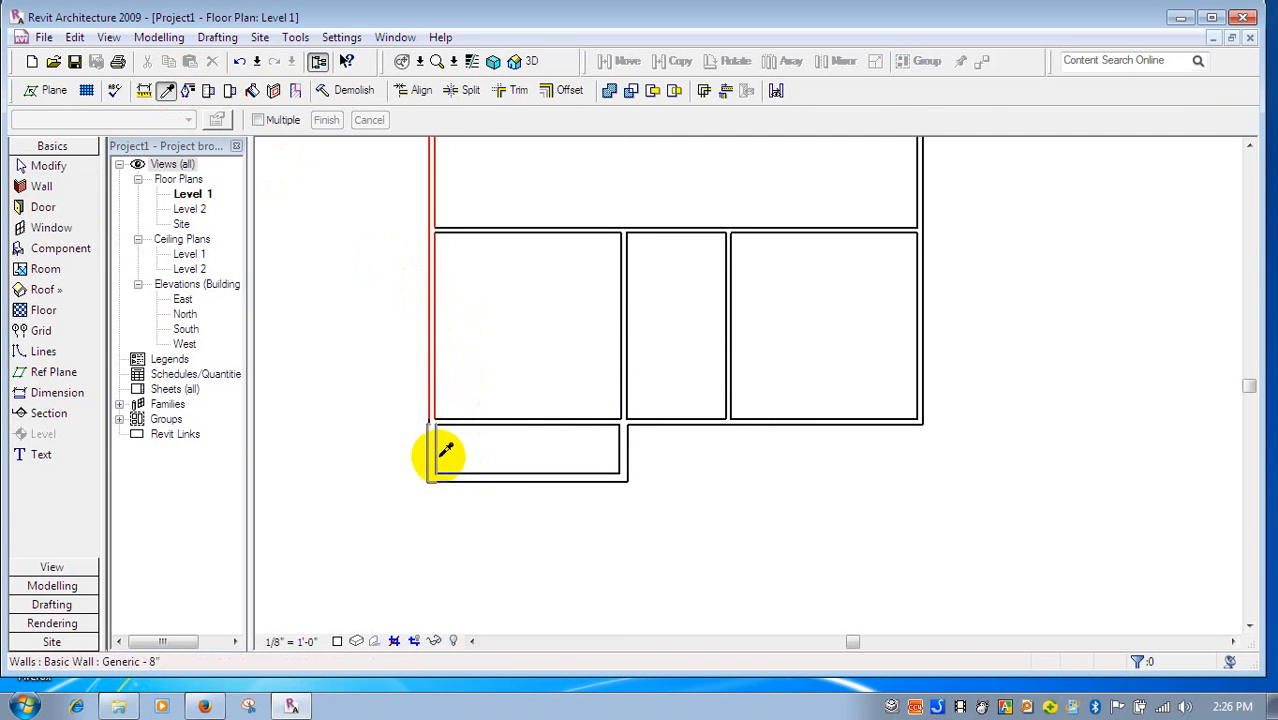
pyautogui.click(437, 457)
pyautogui.click(574, 480)
pyautogui.click(620, 454)
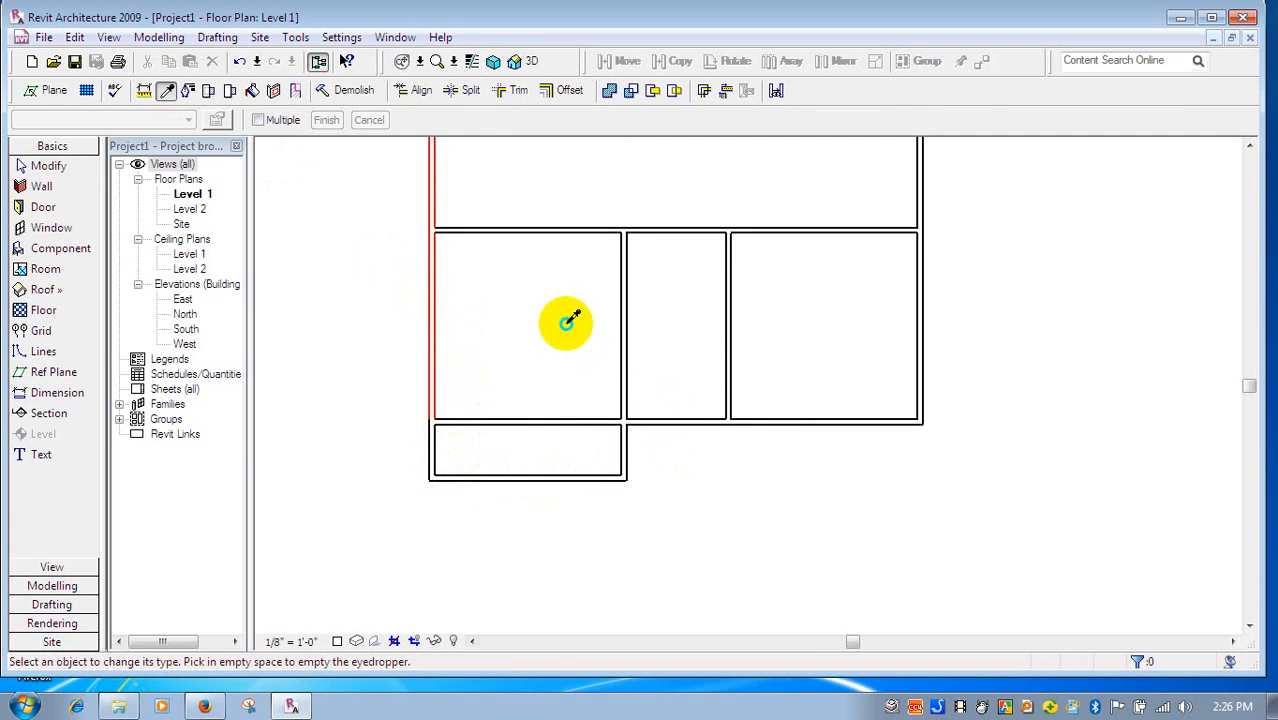
pyautogui.rightClick(567, 320)
pyautogui.click(606, 331)
# - Split the bottom exterior wall once, near the middle of the narrow central room
pyautogui.scroll(2, 631, 423)
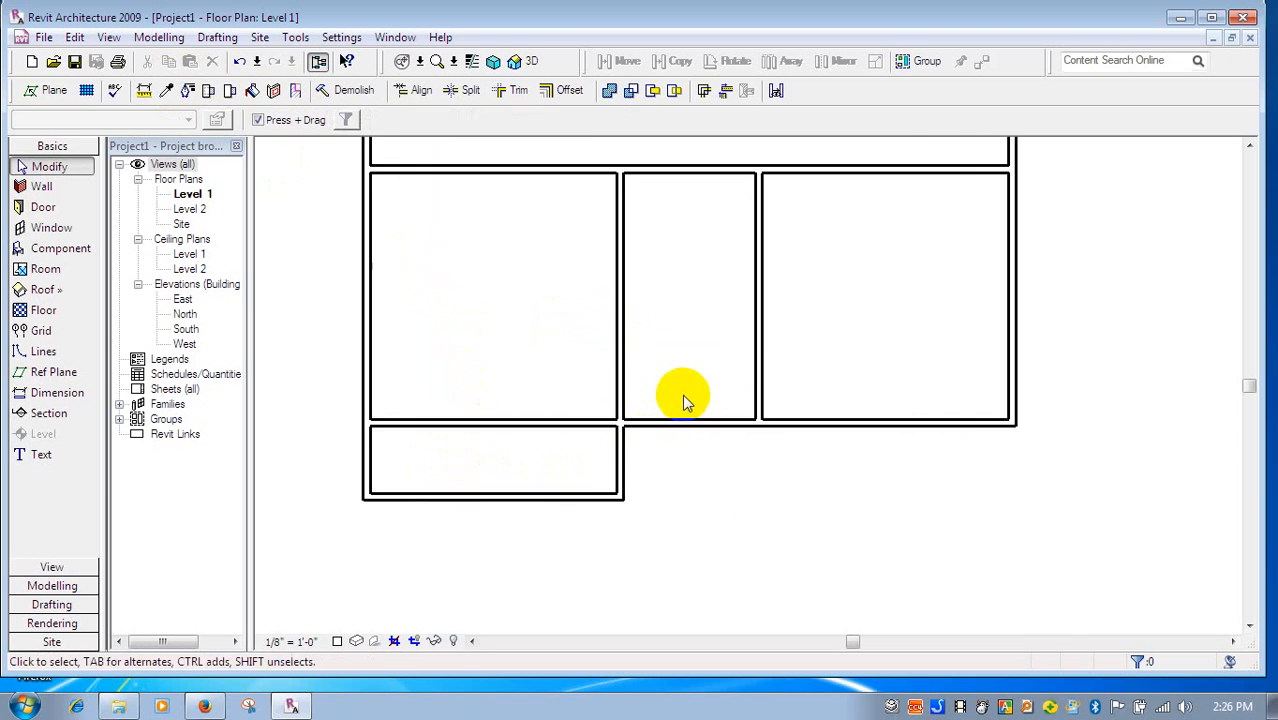
pyautogui.moveTo(683, 400); pyautogui.dragTo(607, 385, button='middle')
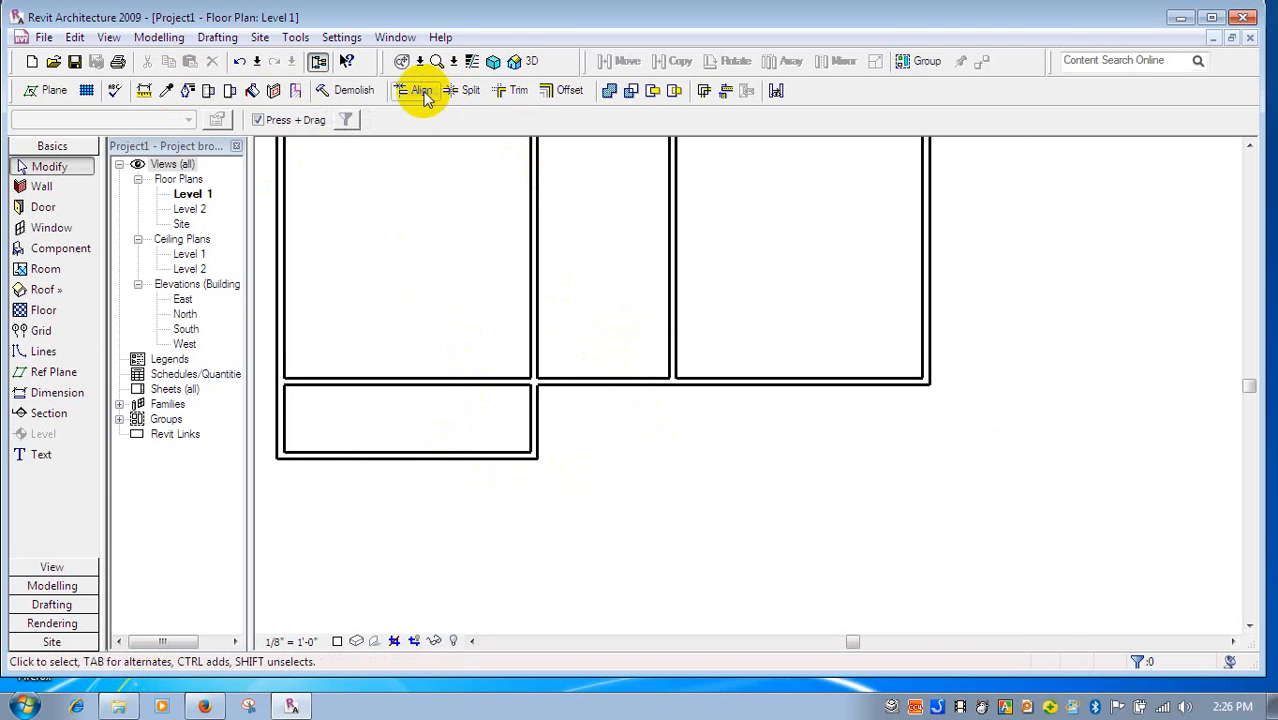
pyautogui.click(466, 92)
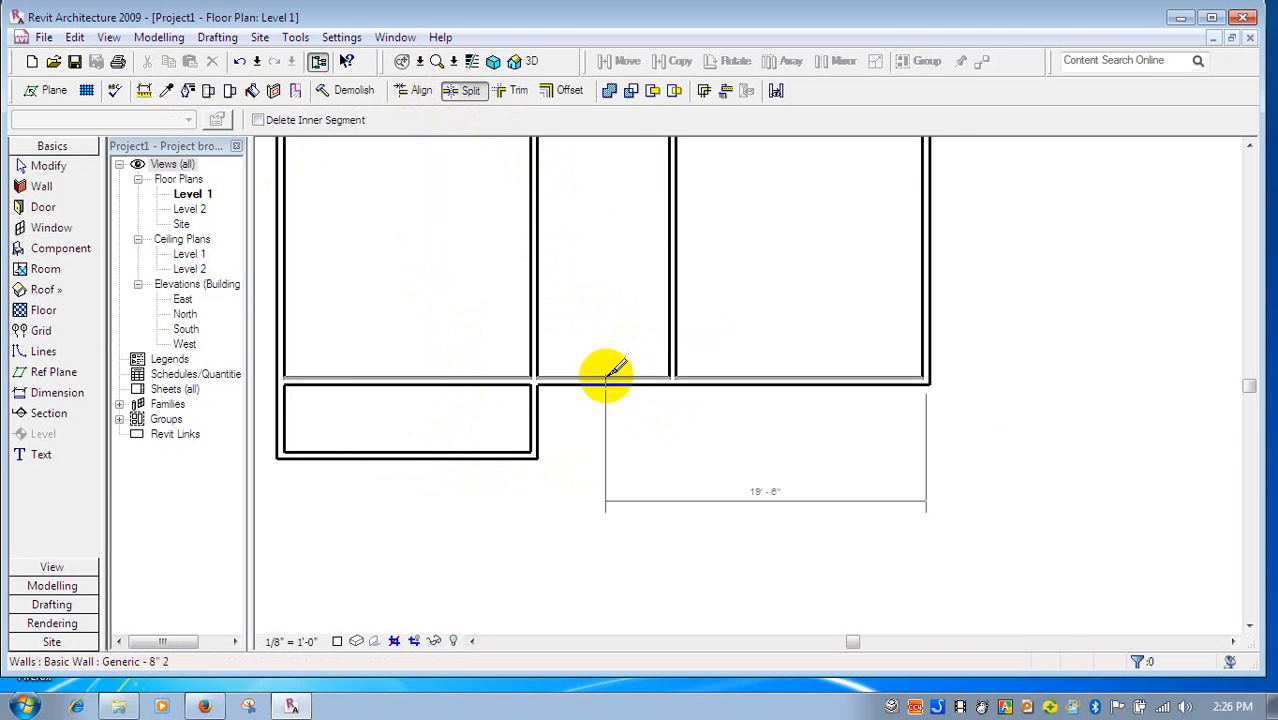
pyautogui.click(606, 372)
pyautogui.press('Escape')
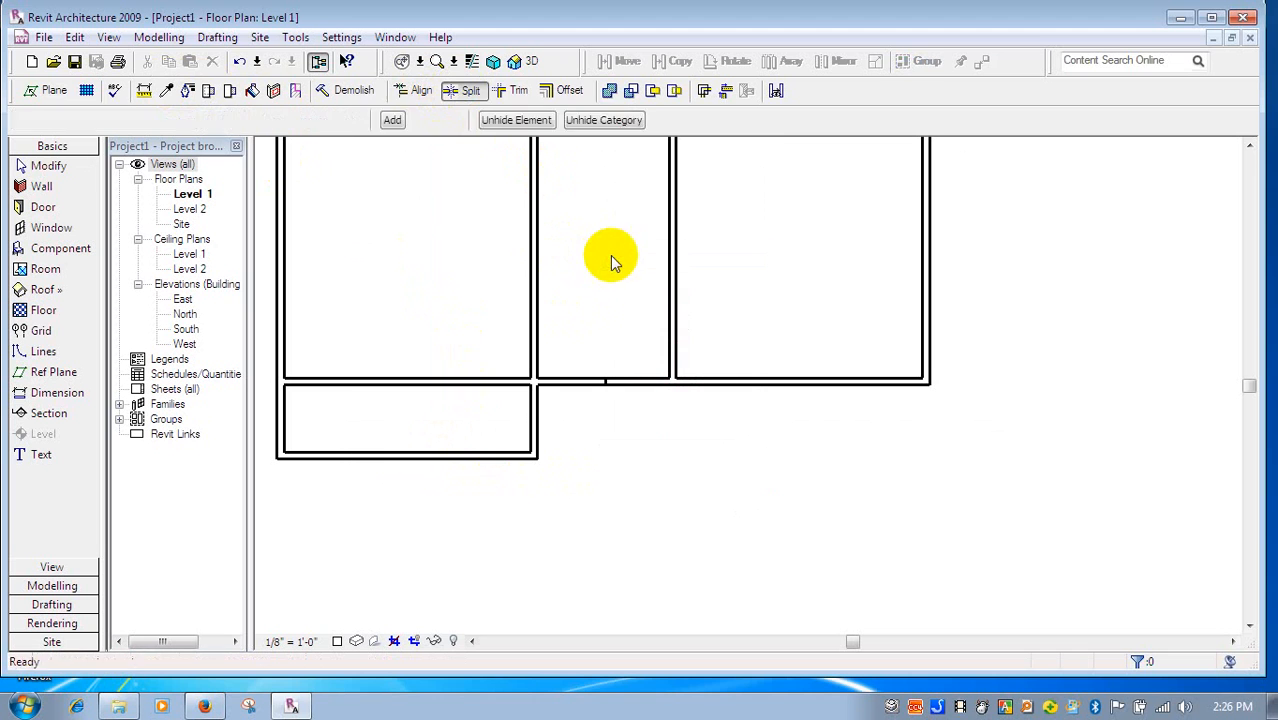
# - Trim both halves of the split wall back to the side rooms' inner walls, leaving the central room open at the bottom
pyautogui.click(500, 94)
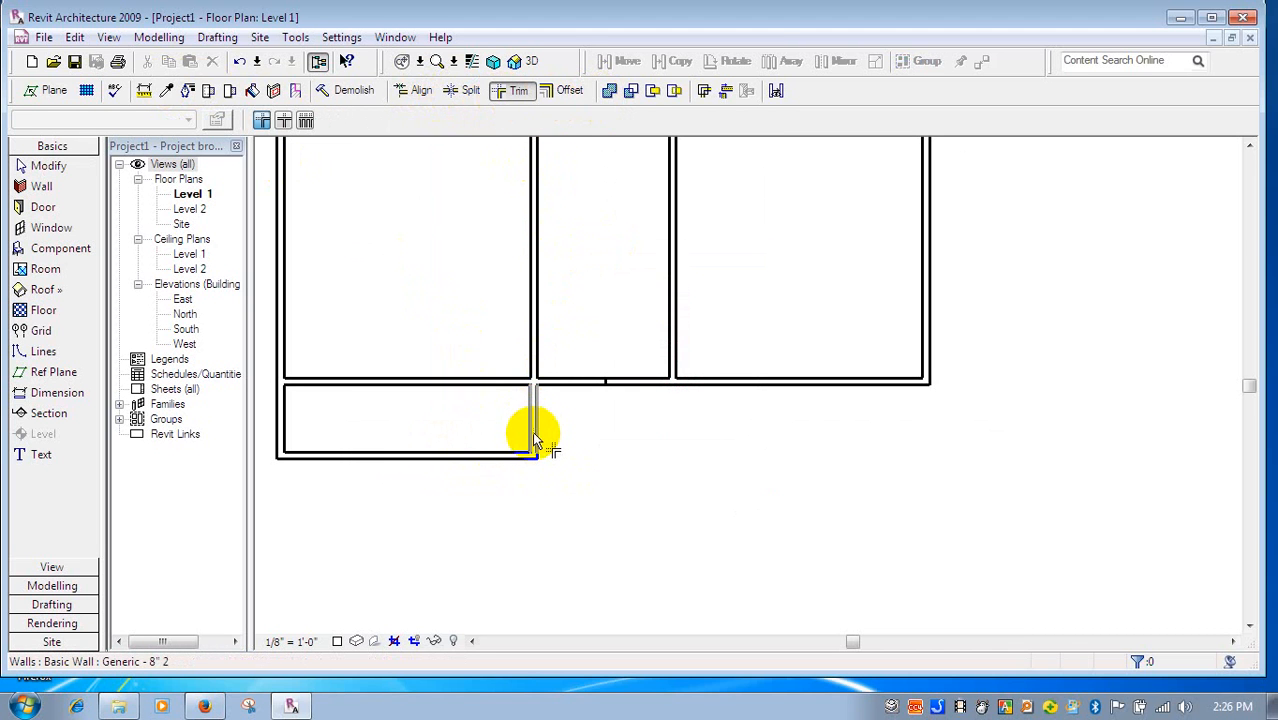
pyautogui.click(533, 420)
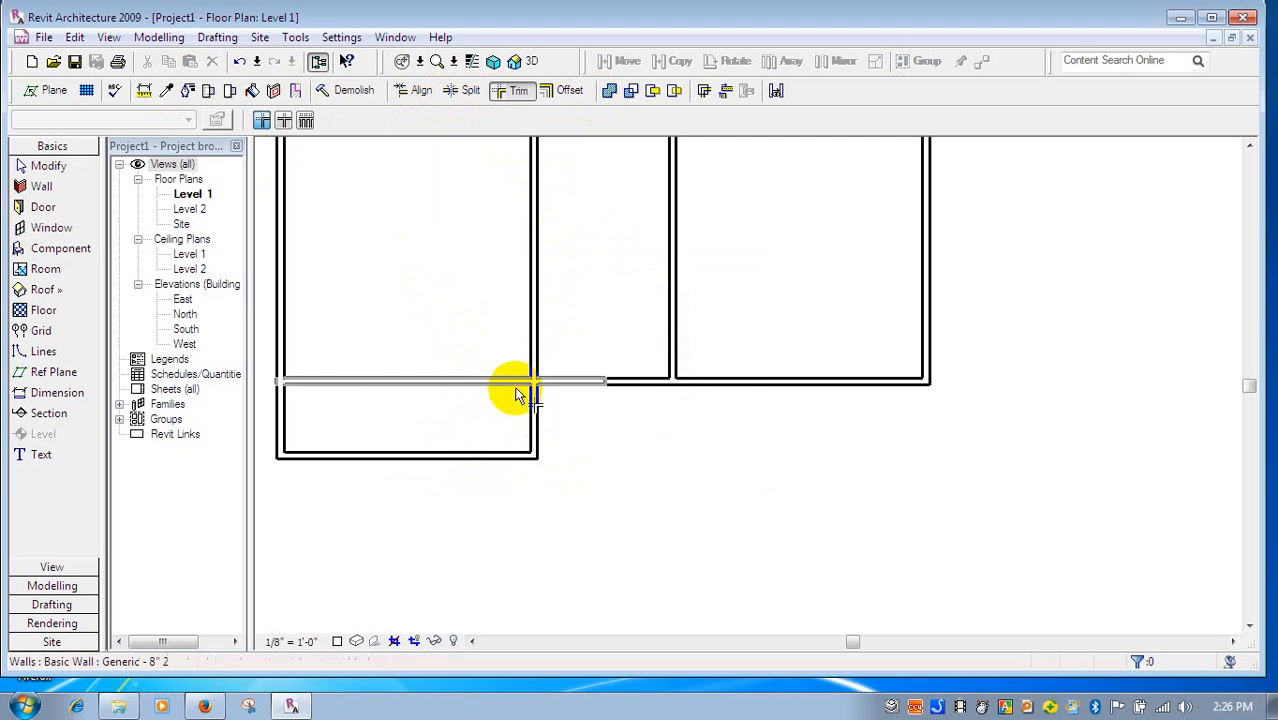
pyautogui.click(512, 381)
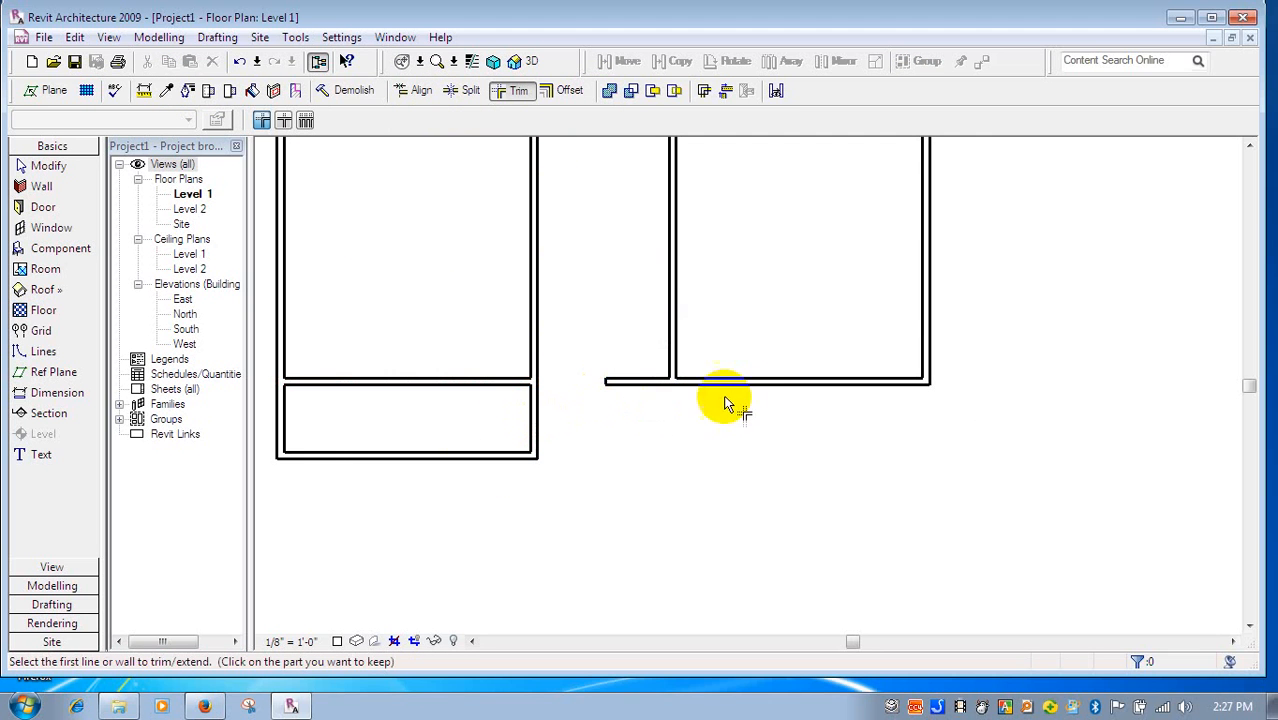
pyautogui.click(678, 355)
pyautogui.click(700, 380)
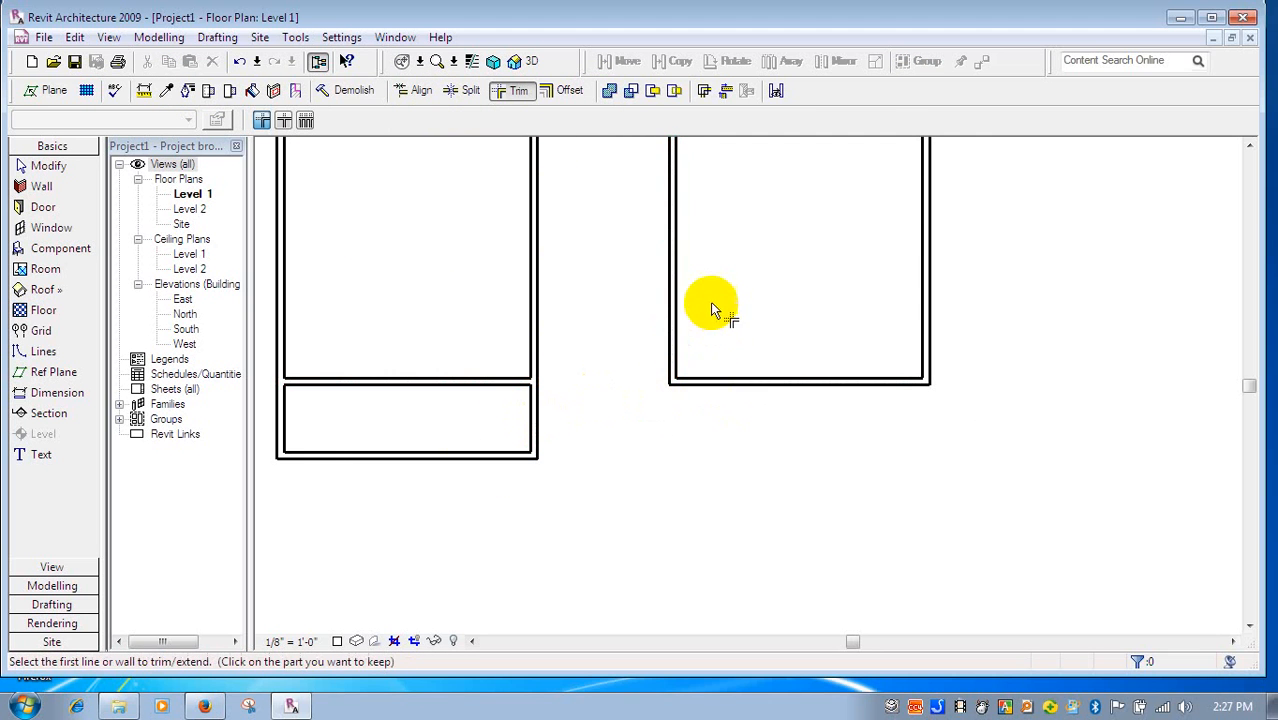
pyautogui.rightClick(731, 261)
pyautogui.click(742, 271)
pyautogui.rightClick(737, 272)
pyautogui.click(765, 285)
# - Copy the three extension walls from below the left room to below the right room
pyautogui.moveTo(590, 420); pyautogui.dragTo(258, 515)
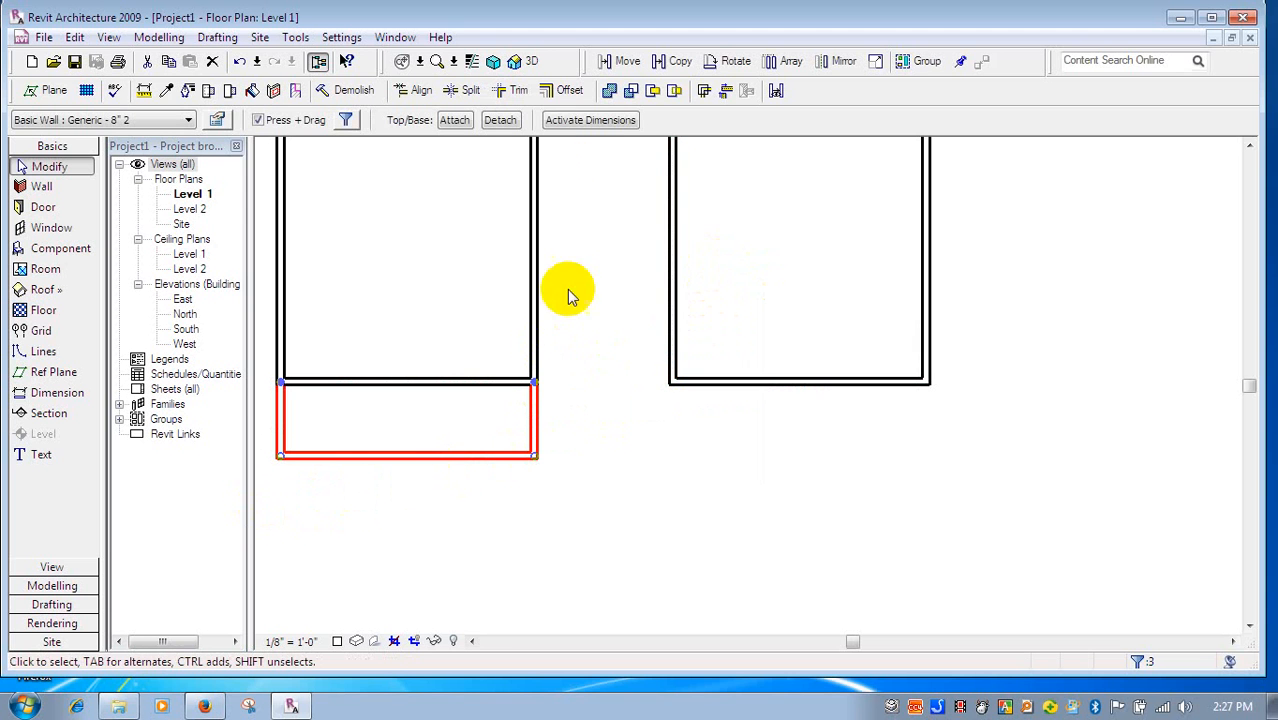
pyautogui.click(688, 62)
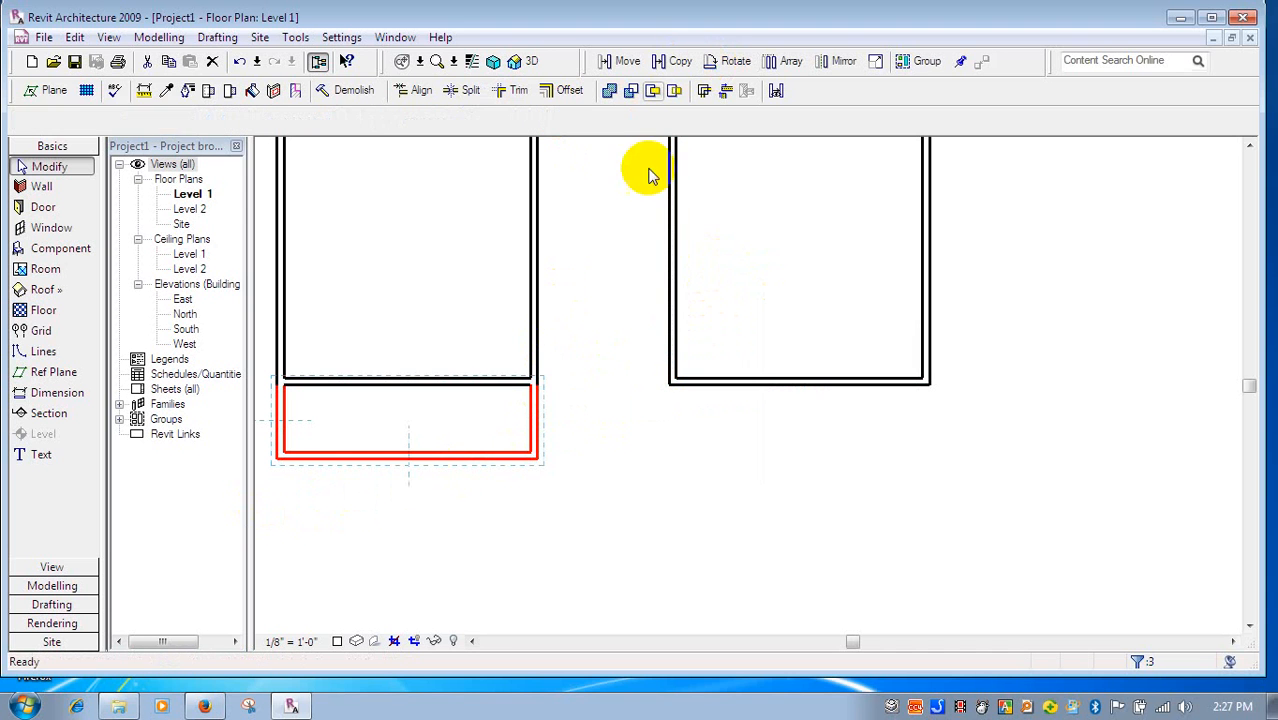
pyautogui.click(539, 383)
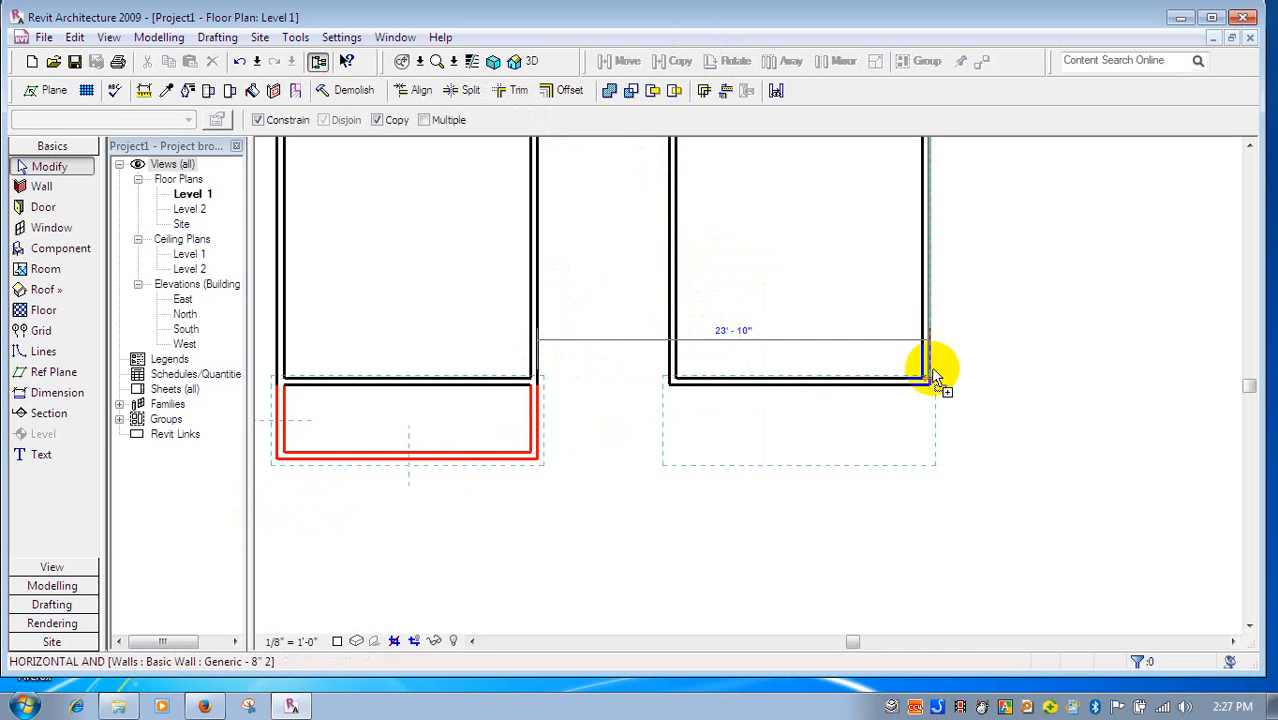
pyautogui.click(941, 331)
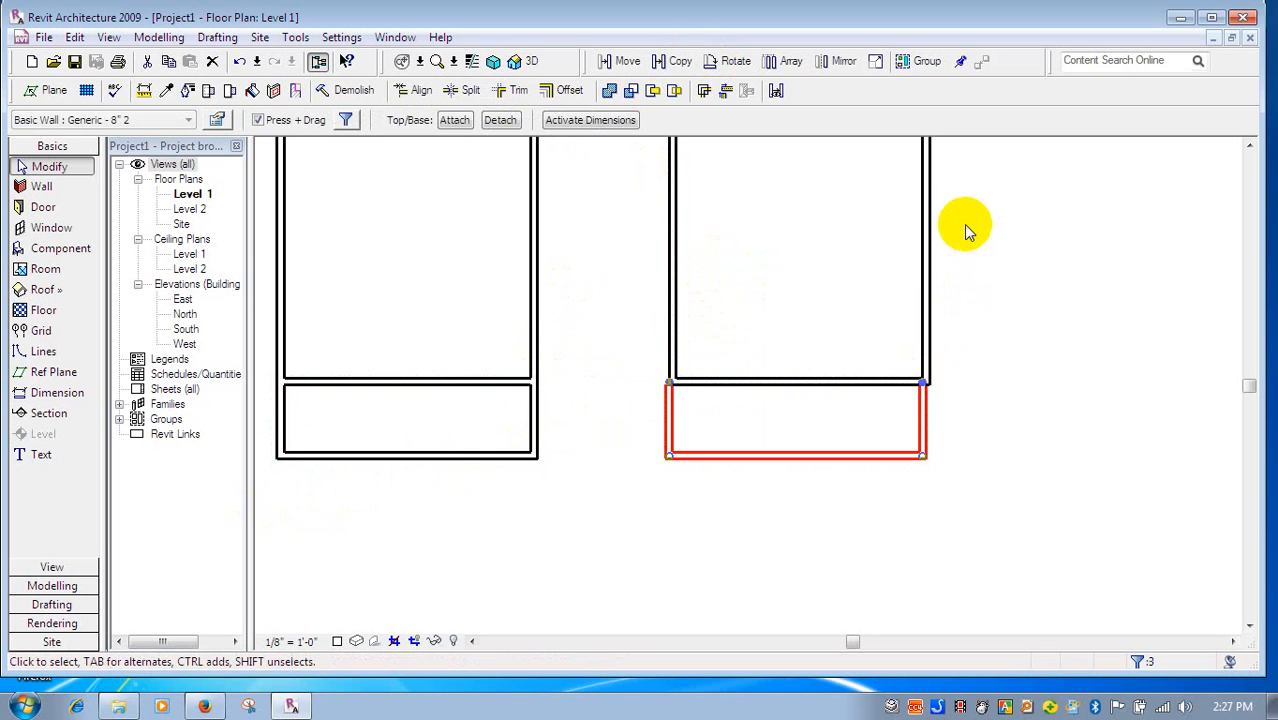
pyautogui.rightClick(963, 224)
pyautogui.click(985, 231)
# - Try to move the copied walls sideways to line up with the right room's exterior corner
pyautogui.moveTo(947, 417); pyautogui.dragTo(878, 346, button='middle')
pyautogui.scroll(1, 880, 346)
pyautogui.moveTo(895, 346); pyautogui.dragTo(449, 451)
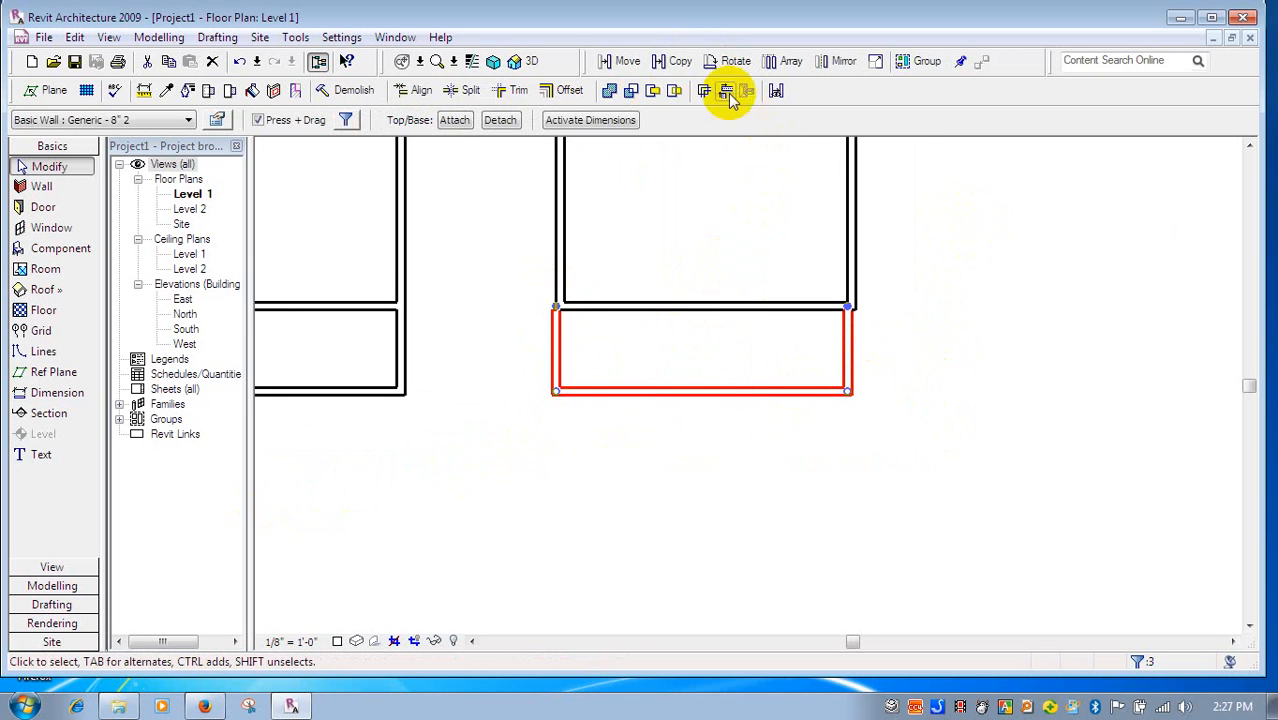
pyautogui.click(622, 61)
pyautogui.scroll(3, 856, 354)
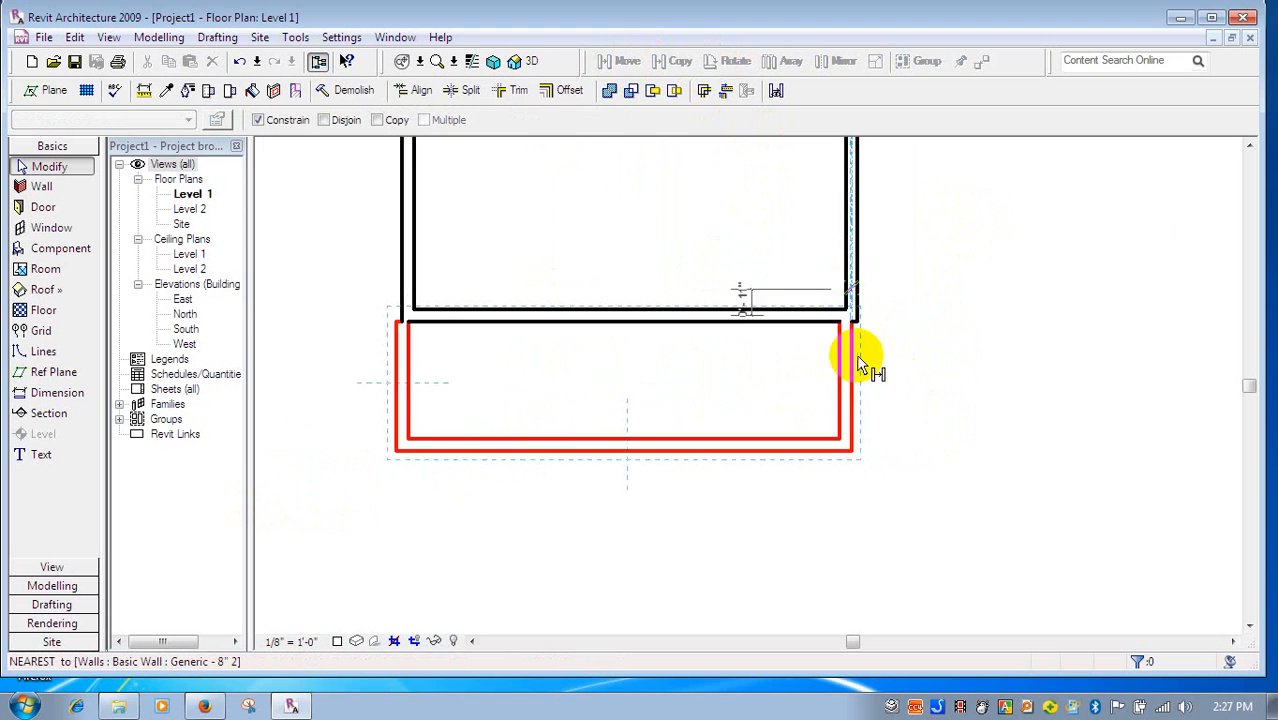
pyautogui.click(844, 318)
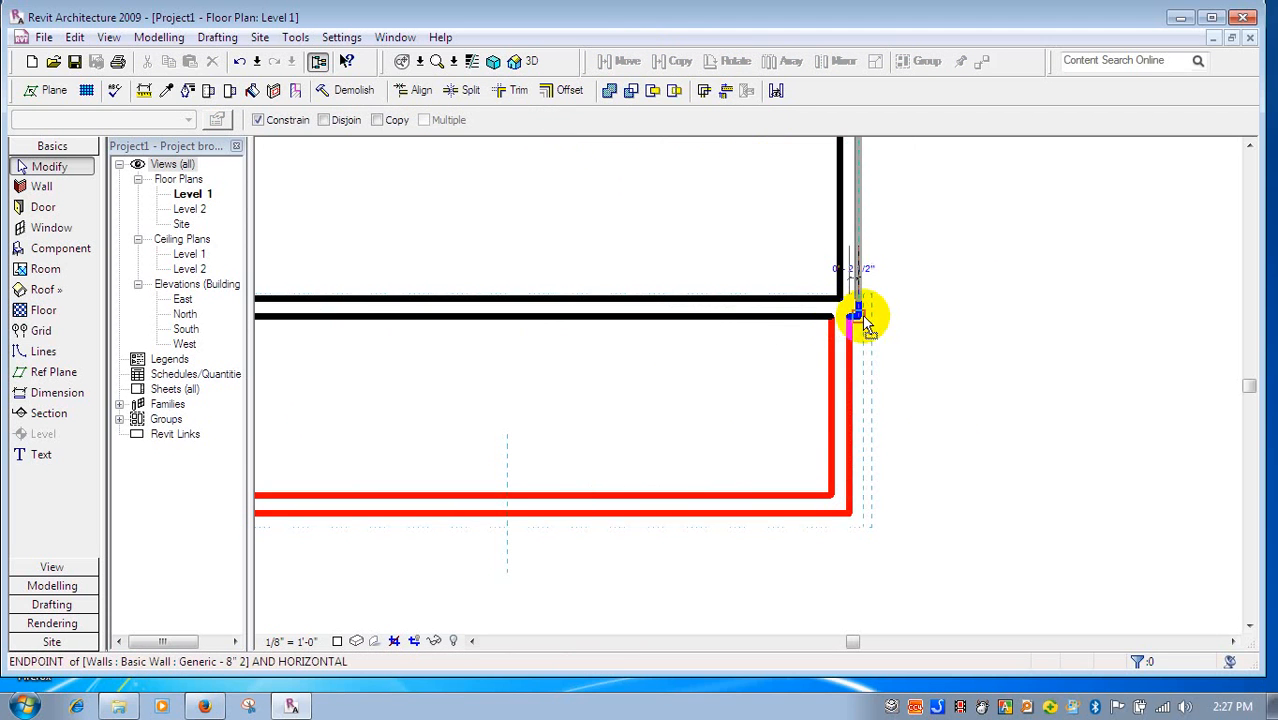
pyautogui.click(958, 318)
pyautogui.scroll(-2, 903, 358)
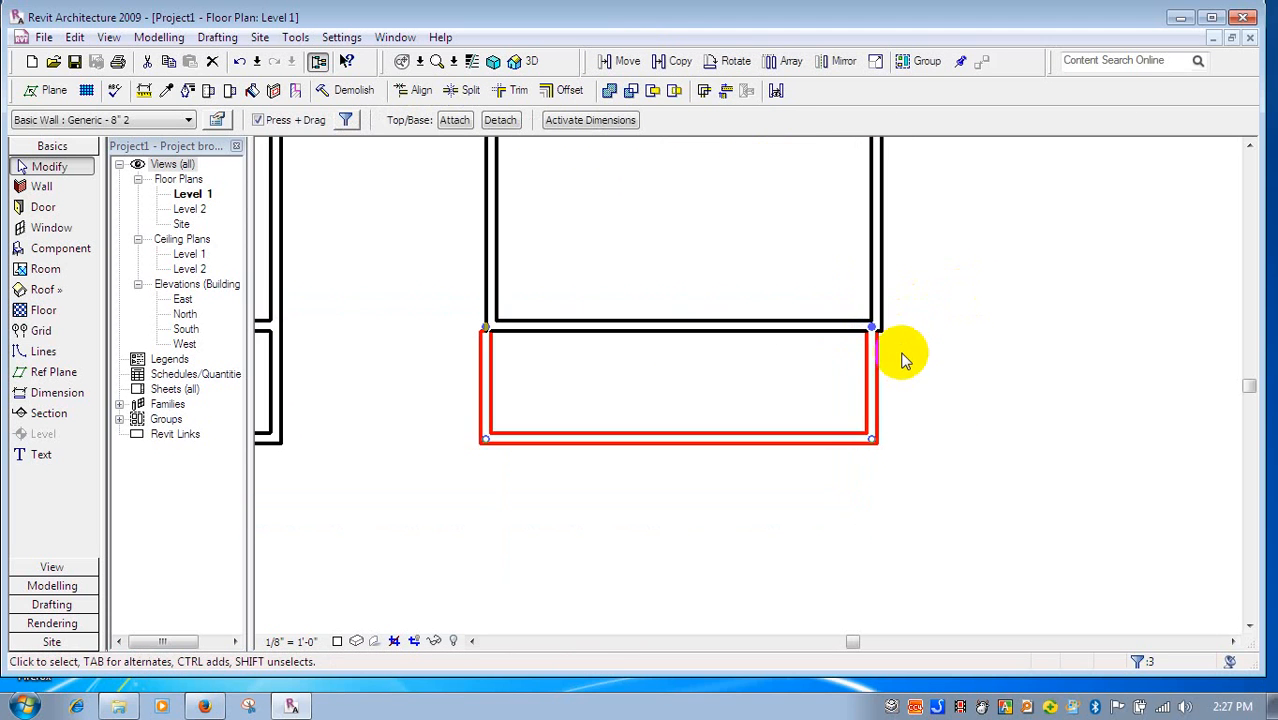
# - Move the copied walls downward, away from the right room
pyautogui.moveTo(923, 375); pyautogui.dragTo(457, 497)
pyautogui.click(630, 61)
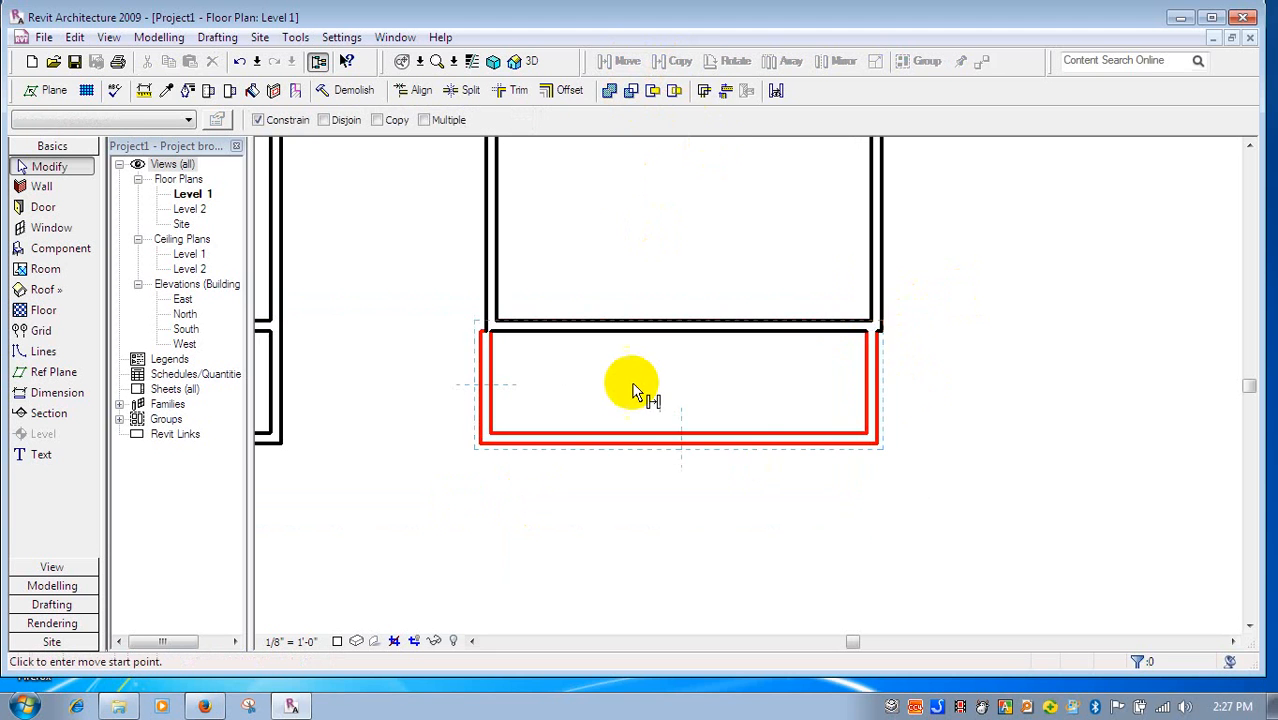
pyautogui.click(626, 367)
pyautogui.click(631, 456)
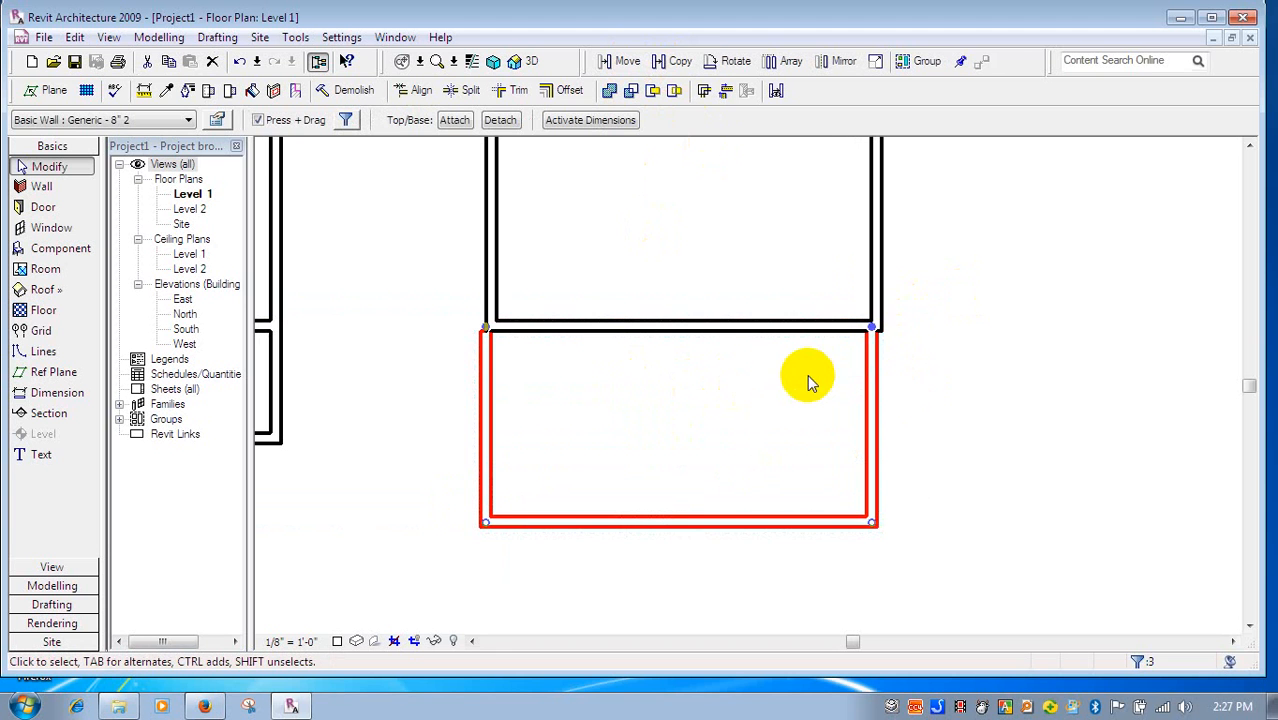
# - Delete the three copied walls below the right room
pyautogui.click(916, 326)
pyautogui.moveTo(924, 388); pyautogui.dragTo(452, 598)
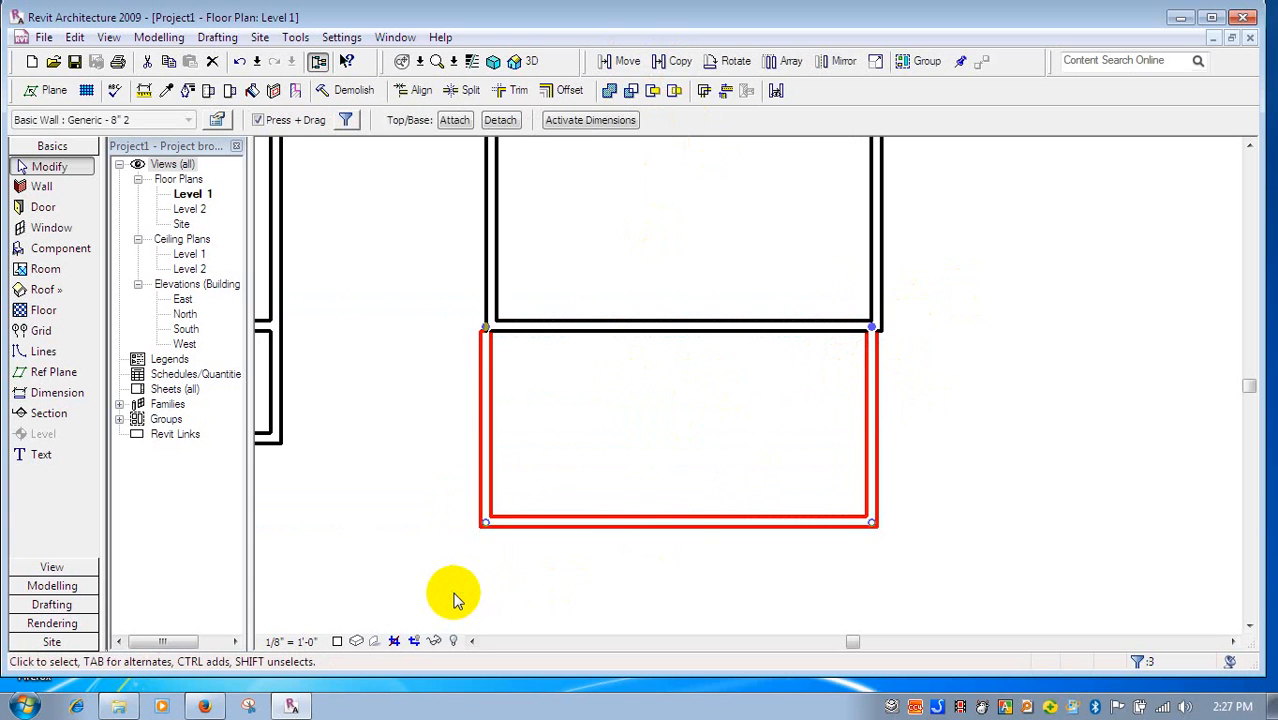
pyautogui.press('Delete')
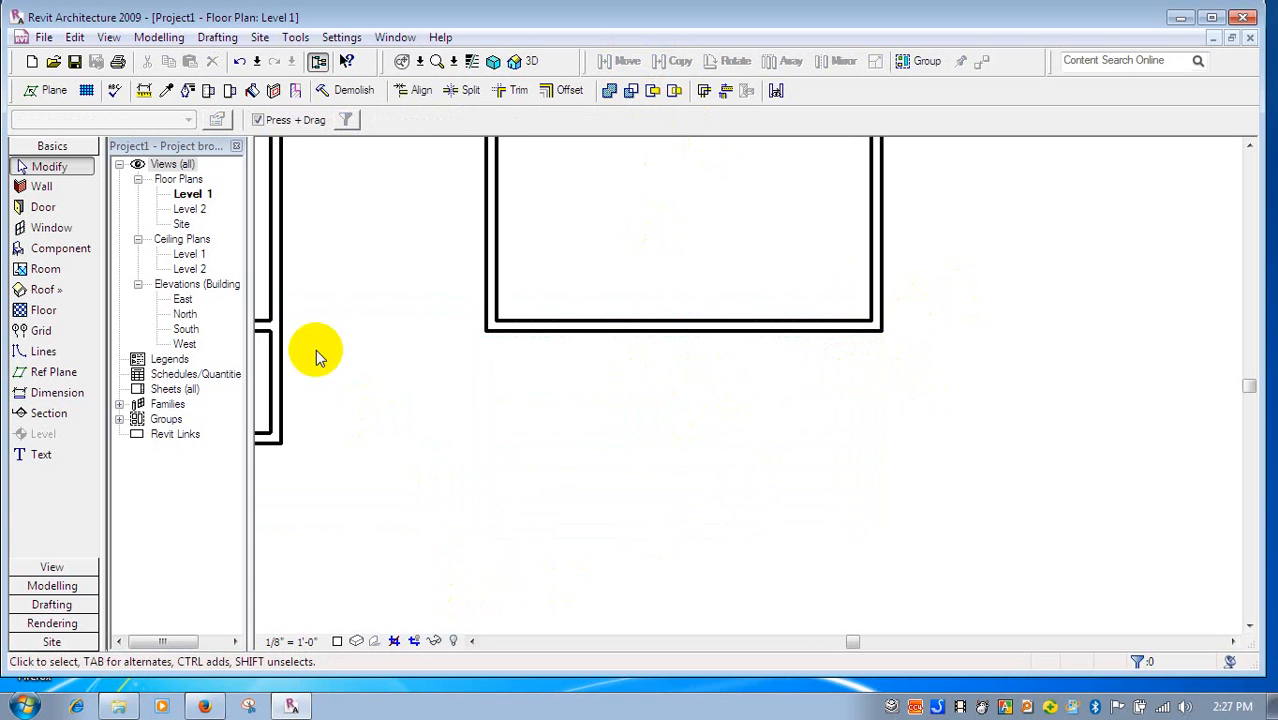
# - Draw three Generic - 8" walls enclosing a rectangular extension below the right room, from its outer corner around to its inner corner
pyautogui.click(42, 187)
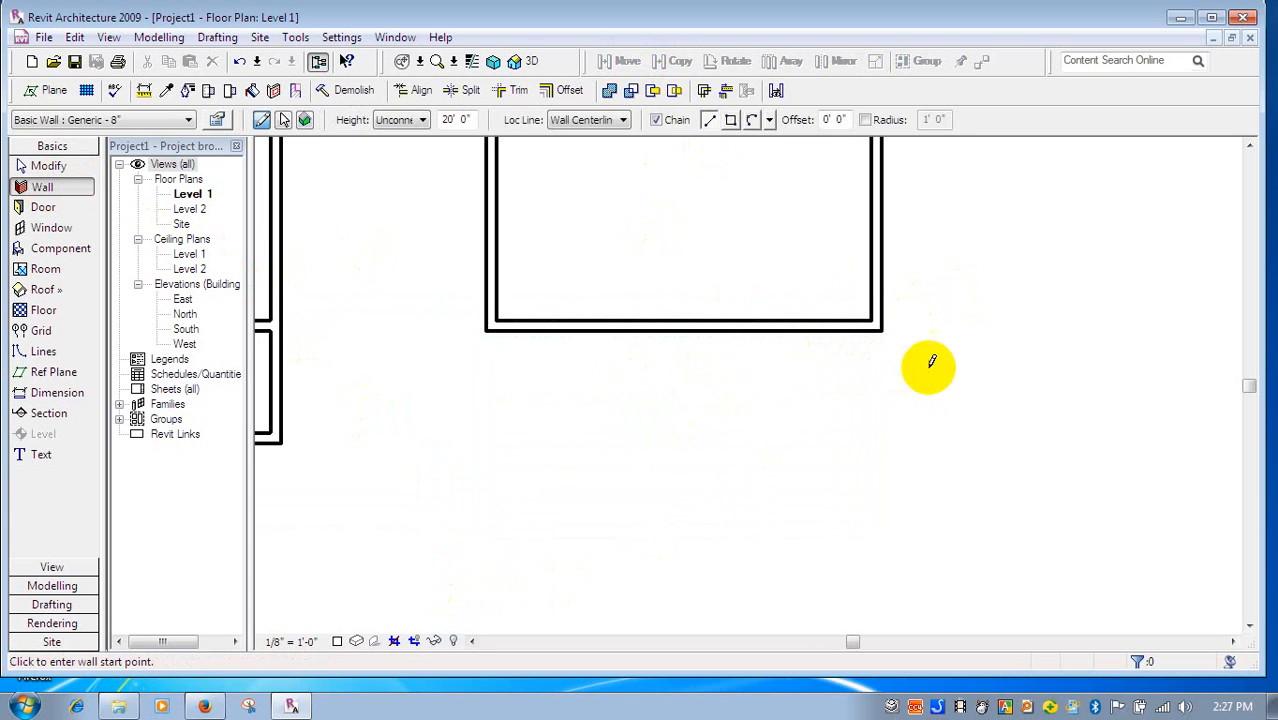
pyautogui.click(880, 328)
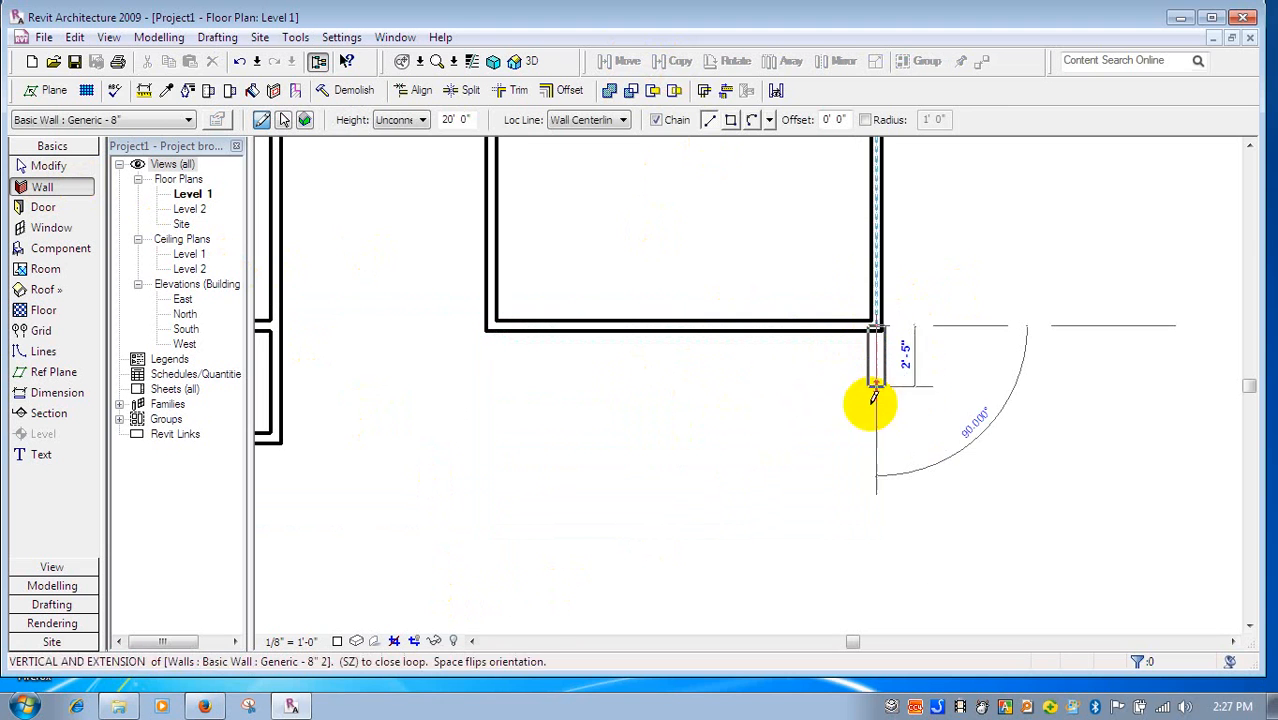
pyautogui.click(877, 457)
pyautogui.click(492, 458)
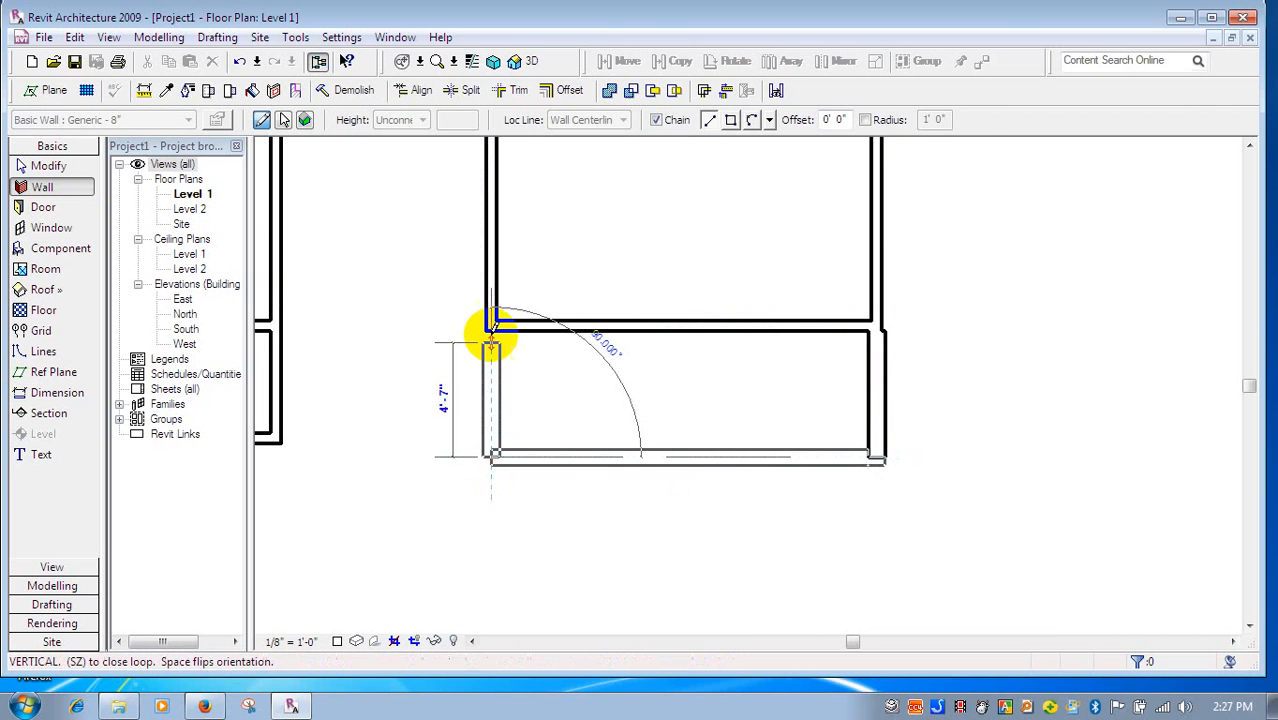
pyautogui.click(492, 326)
pyautogui.rightClick(492, 326)
pyautogui.click(538, 342)
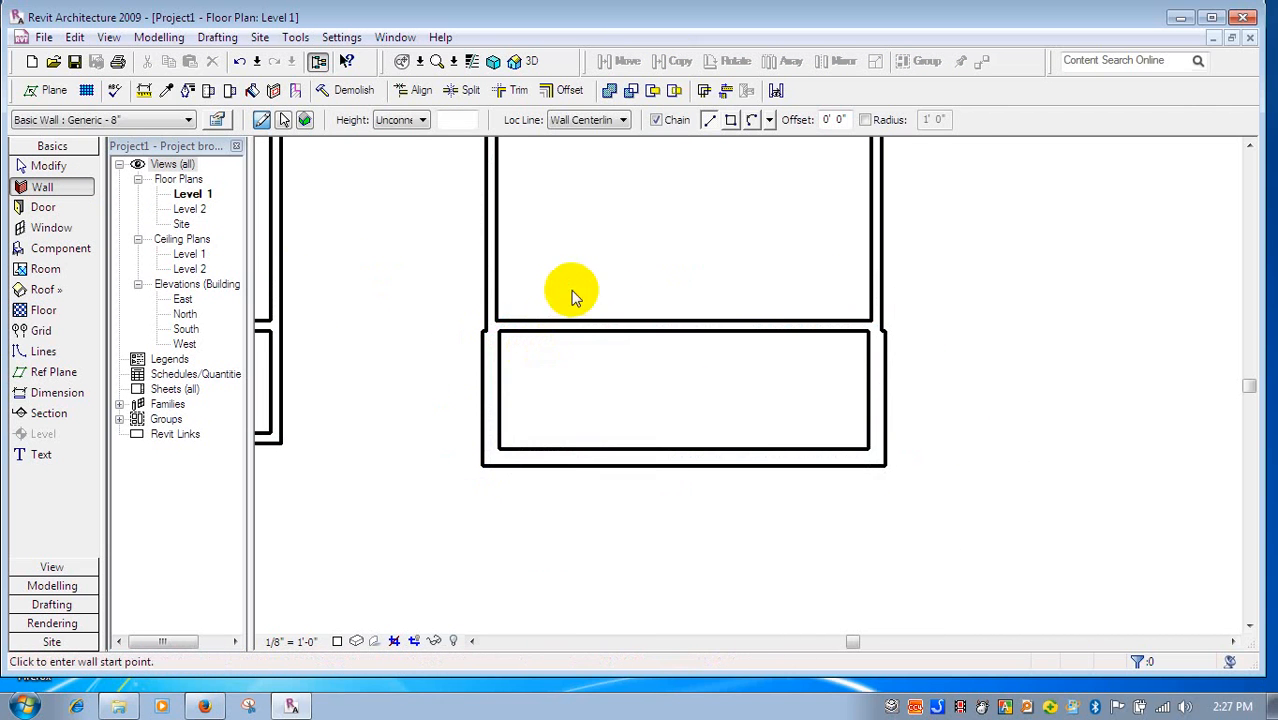
pyautogui.press('Escape')
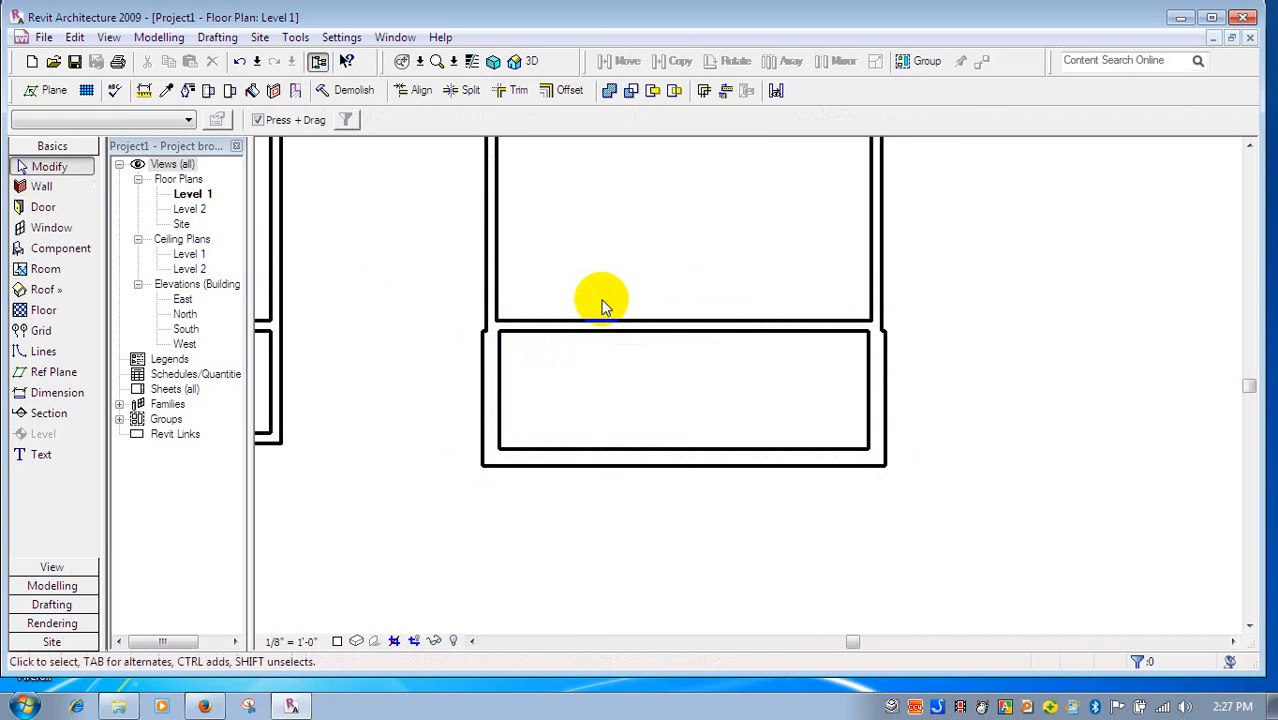
# - Match the three new walls below the right room to the type of that room's left wall
pyautogui.click(168, 91)
pyautogui.click(490, 232)
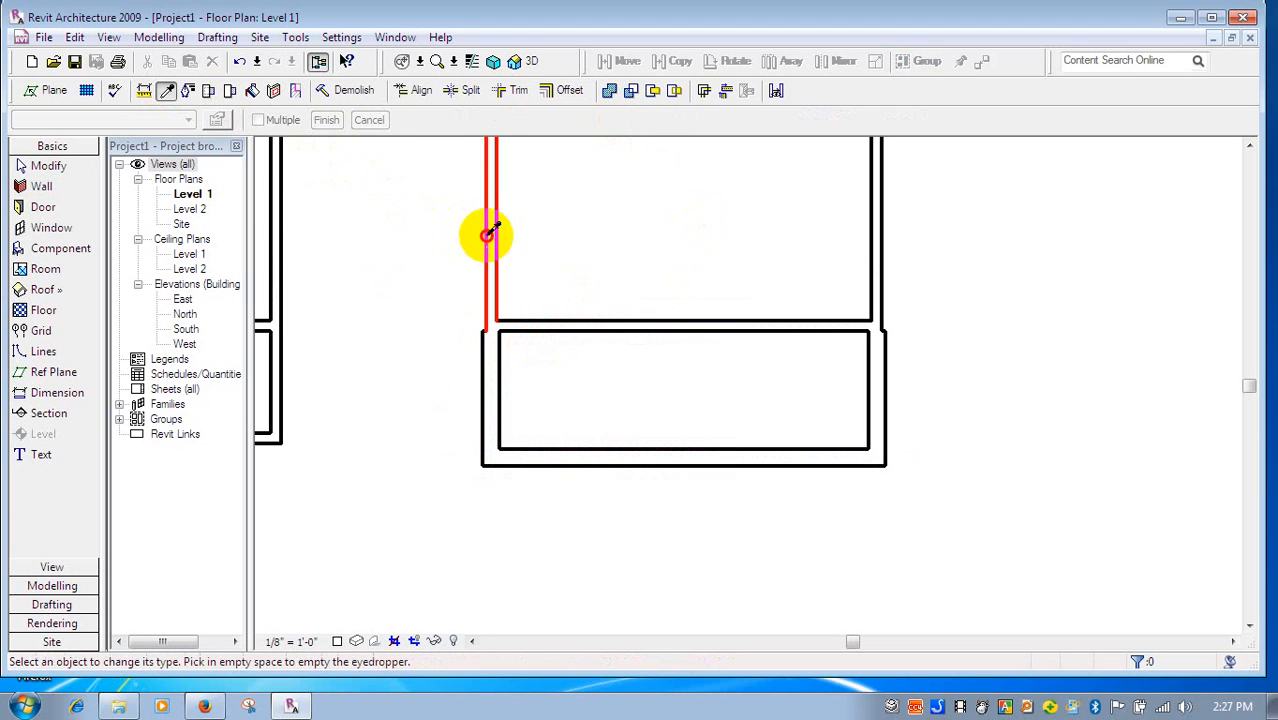
pyautogui.click(498, 398)
pyautogui.click(793, 452)
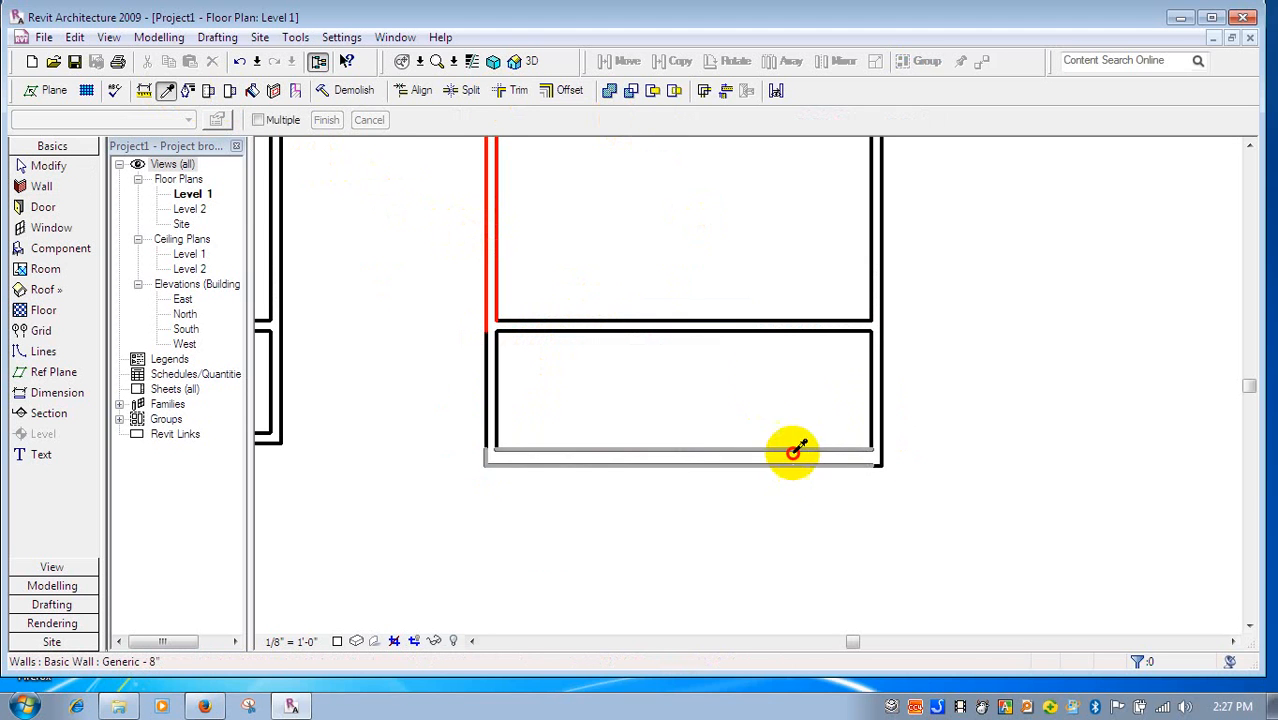
pyautogui.rightClick(731, 256)
pyautogui.click(768, 266)
pyautogui.rightClick(749, 243)
pyautogui.click(784, 256)
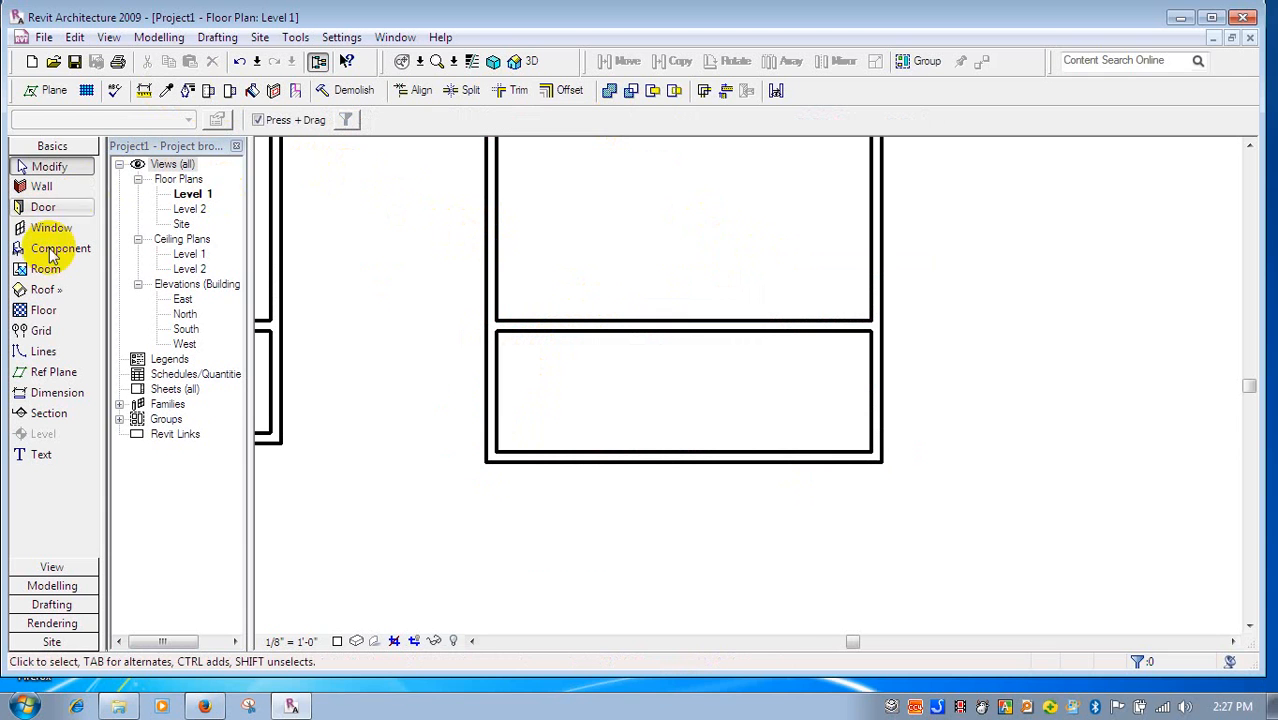
# - Dimension the inside depth of both extensions, from the outer wall's inner face to the room wall above it
pyautogui.click(57, 393)
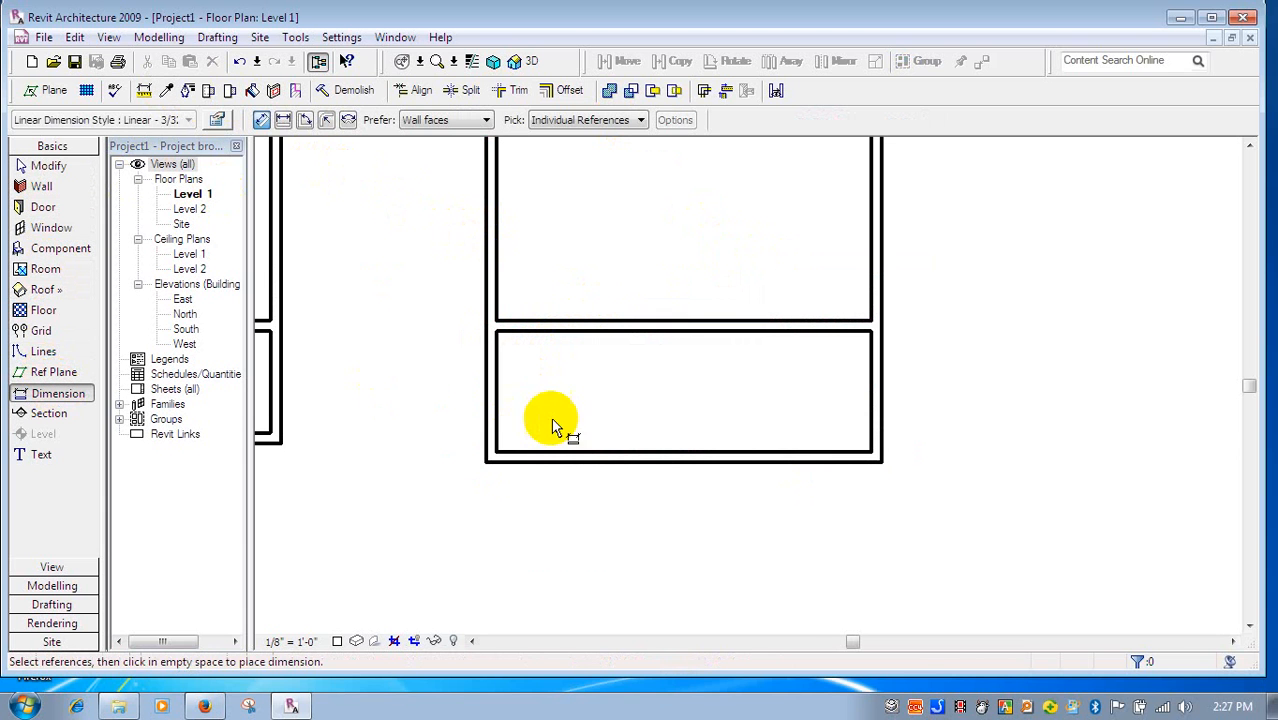
pyautogui.click(592, 452)
pyautogui.click(612, 333)
pyautogui.click(643, 363)
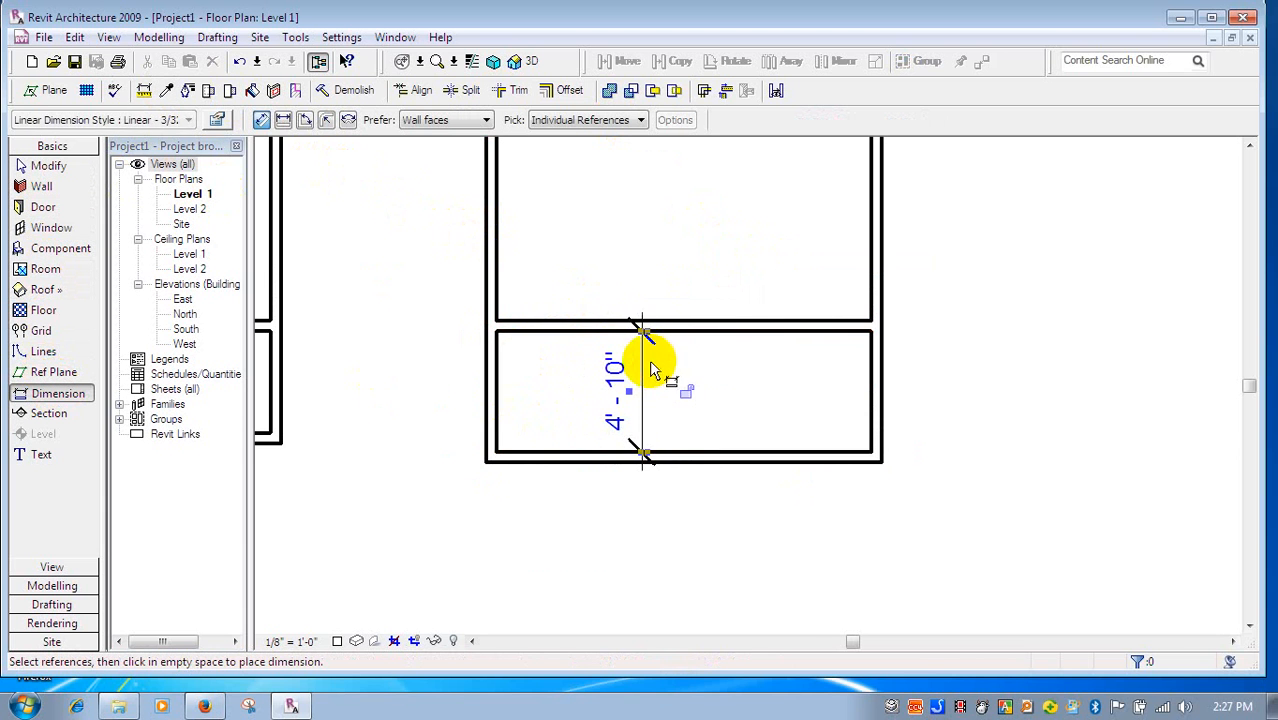
pyautogui.scroll(-2, 717, 358)
pyautogui.moveTo(404, 383); pyautogui.dragTo(601, 383, button='middle')
pyautogui.click(534, 412)
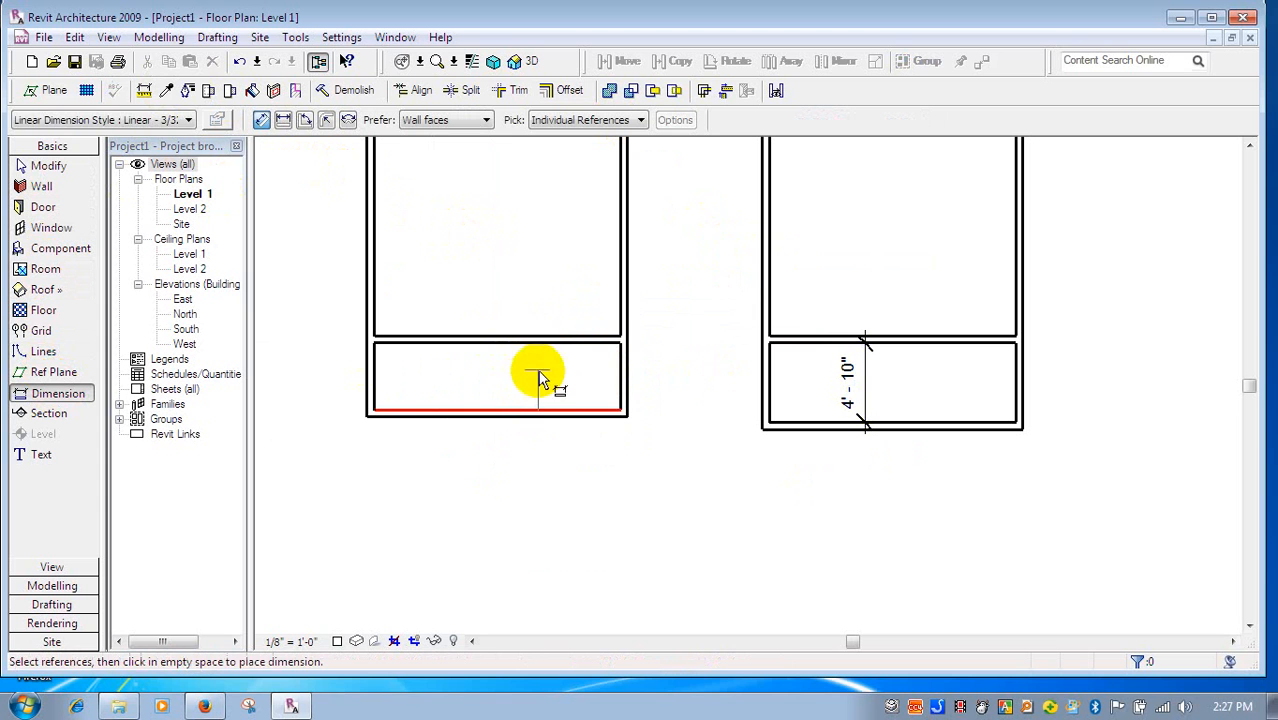
pyautogui.click(536, 345)
pyautogui.click(509, 362)
pyautogui.rightClick(550, 266)
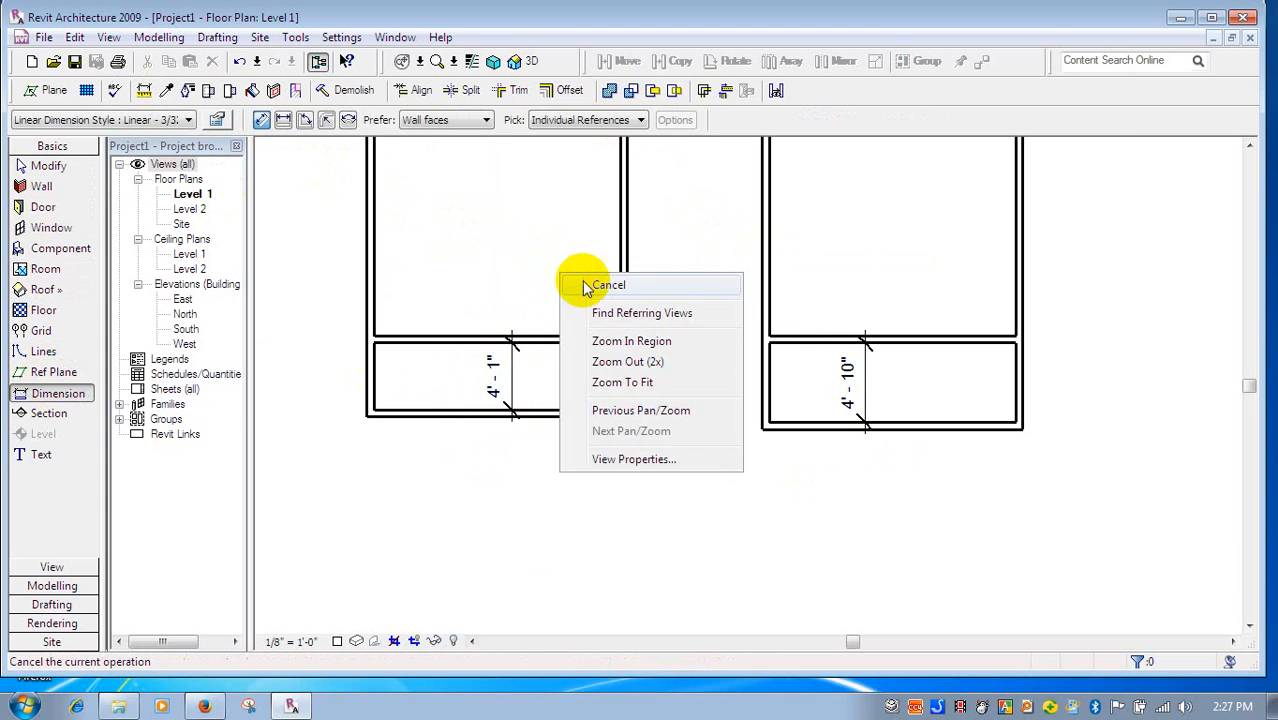
pyautogui.click(585, 277)
# - Set the inside depth of the extension below the right room to 4' by moving its outer wall
pyautogui.scroll(2, 847, 394)
pyautogui.click(921, 440)
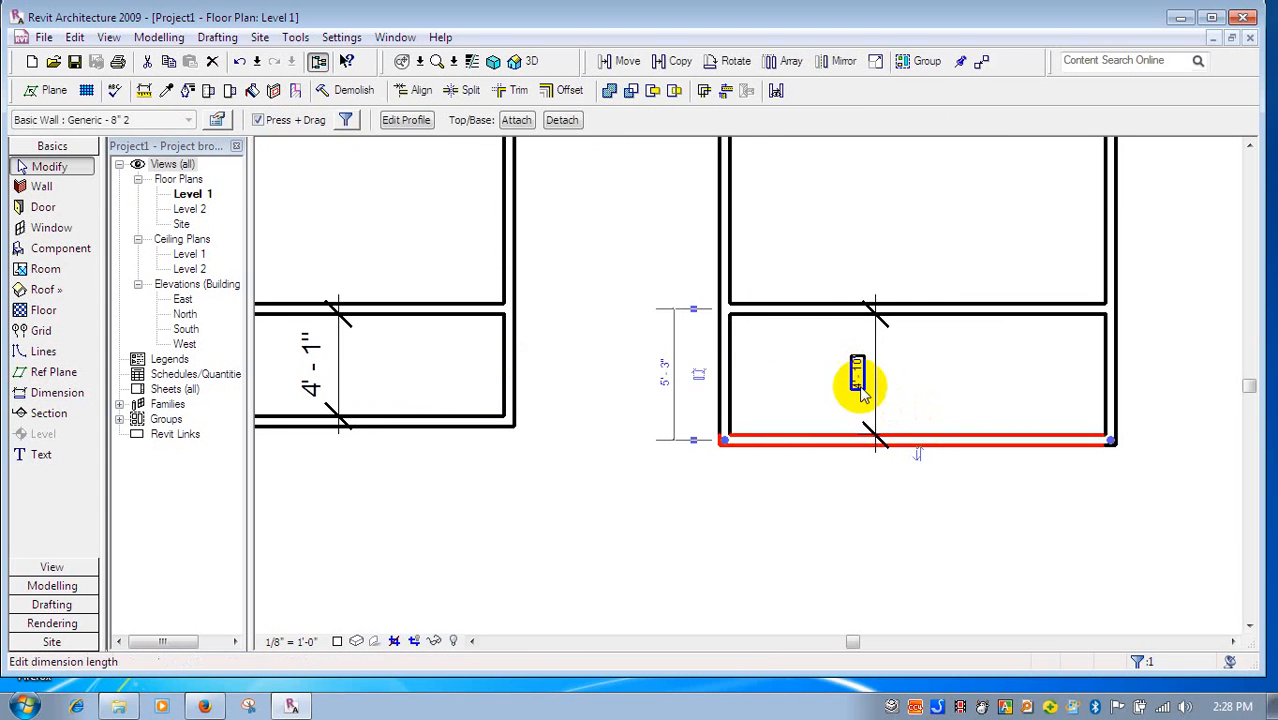
pyautogui.click(857, 378)
pyautogui.write('4')
pyautogui.press('Return')
# - Set the inside depth of the extension below the left room to 4' - 0" by moving its outer wall
pyautogui.scroll(-1, 826, 490)
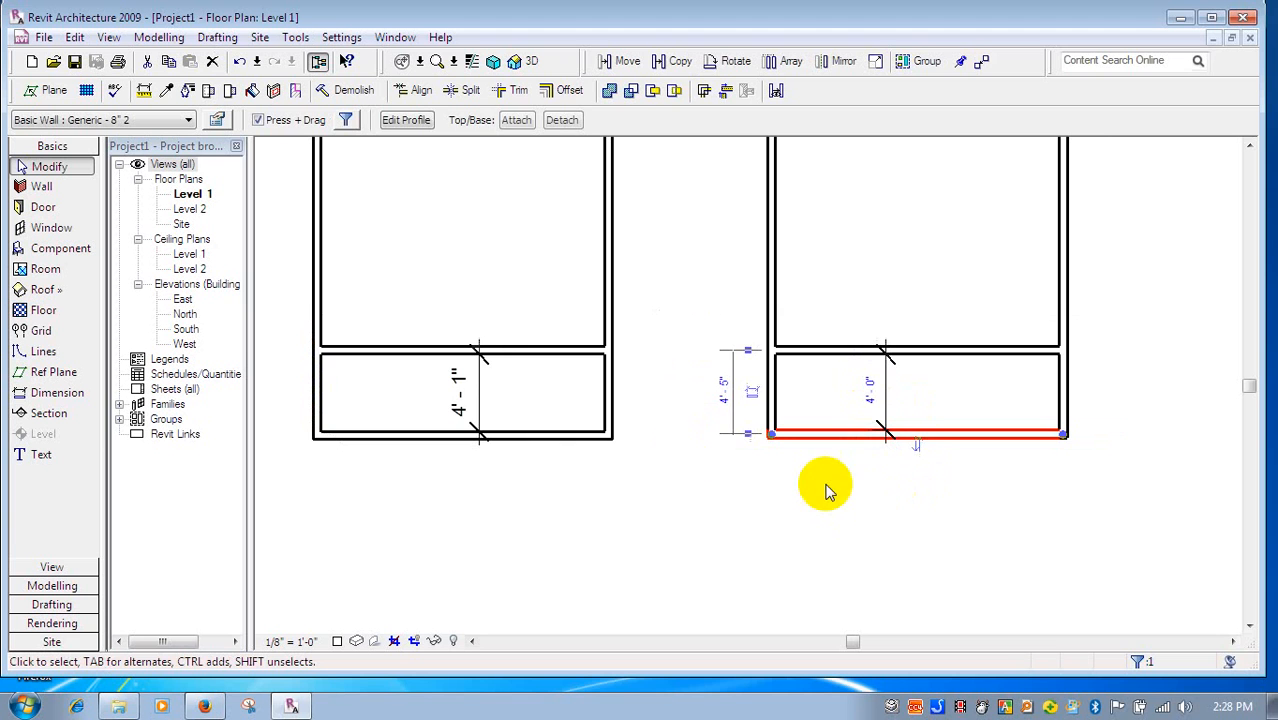
pyautogui.click(481, 415)
pyautogui.click(461, 394)
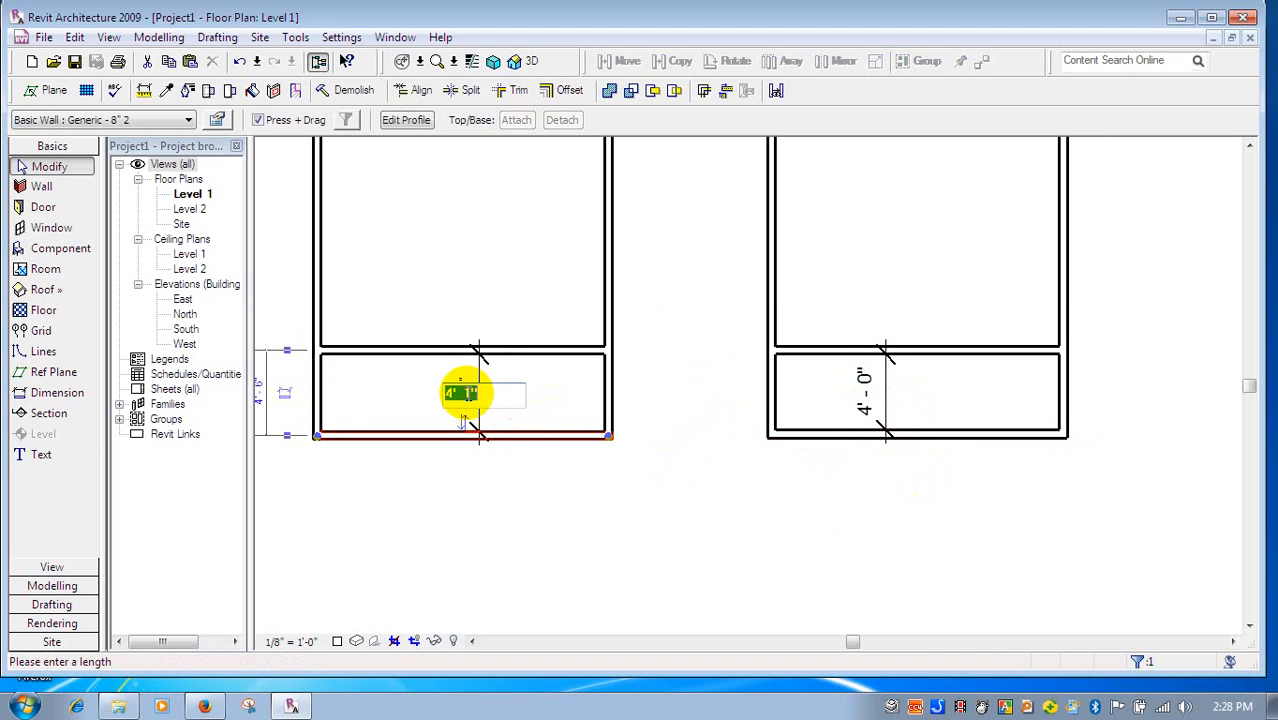
pyautogui.press('Return')
pyautogui.click(702, 462)
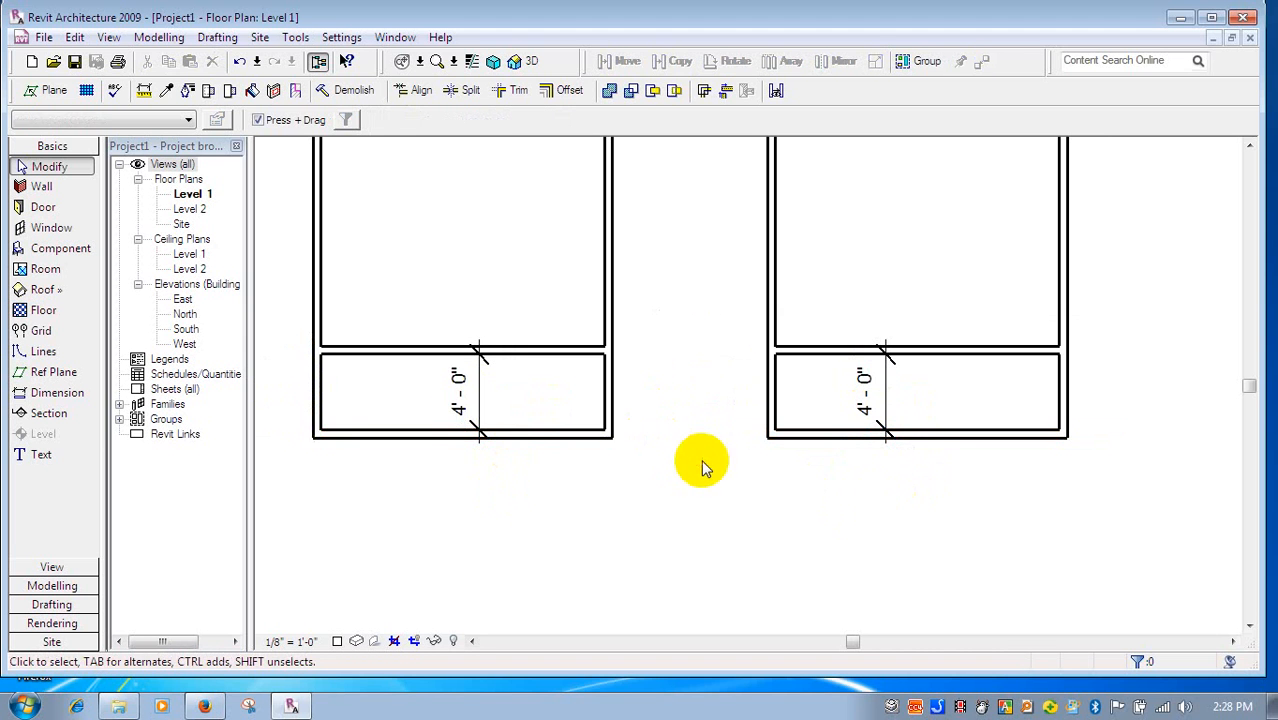
# - Delete the depth dimensions from both extensions
pyautogui.scroll(-1, 802, 472)
pyautogui.click(855, 404)
pyautogui.press('Delete')
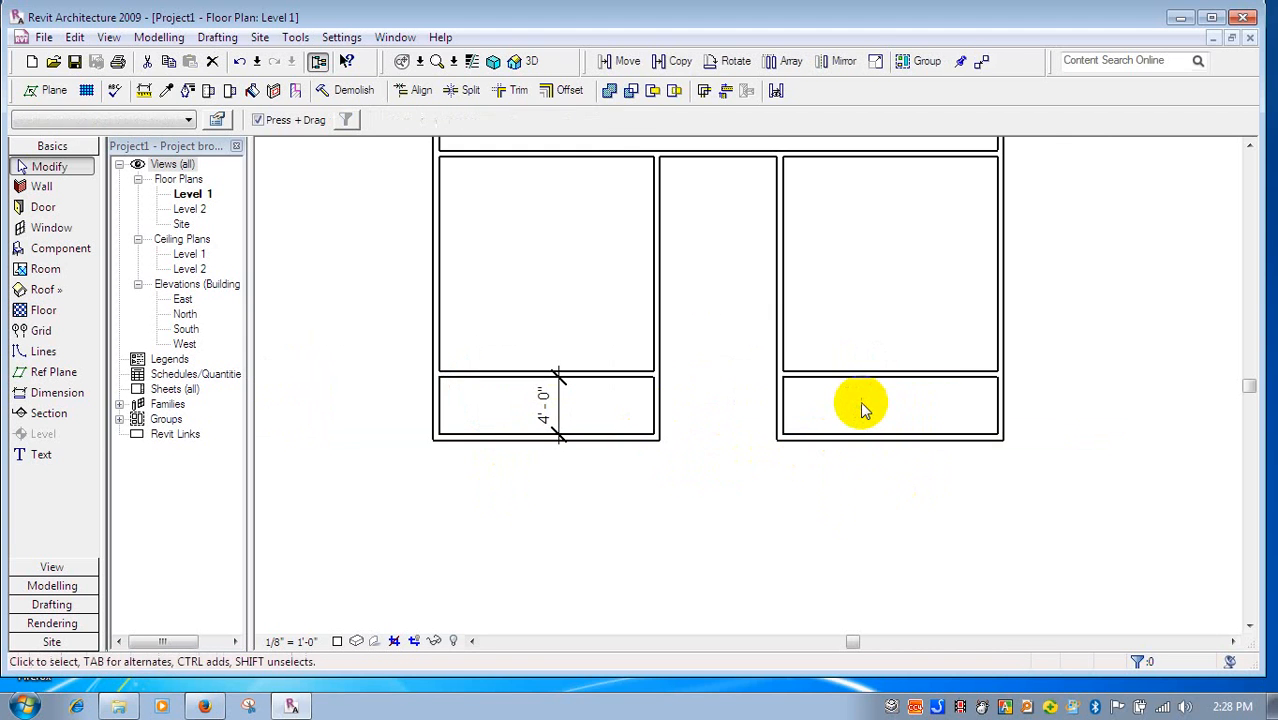
pyautogui.click(552, 418)
pyautogui.press('Delete')
# - Set the unconnected height of the left extension's outer side wall to 3' 0"
pyautogui.scroll(1, 740, 436)
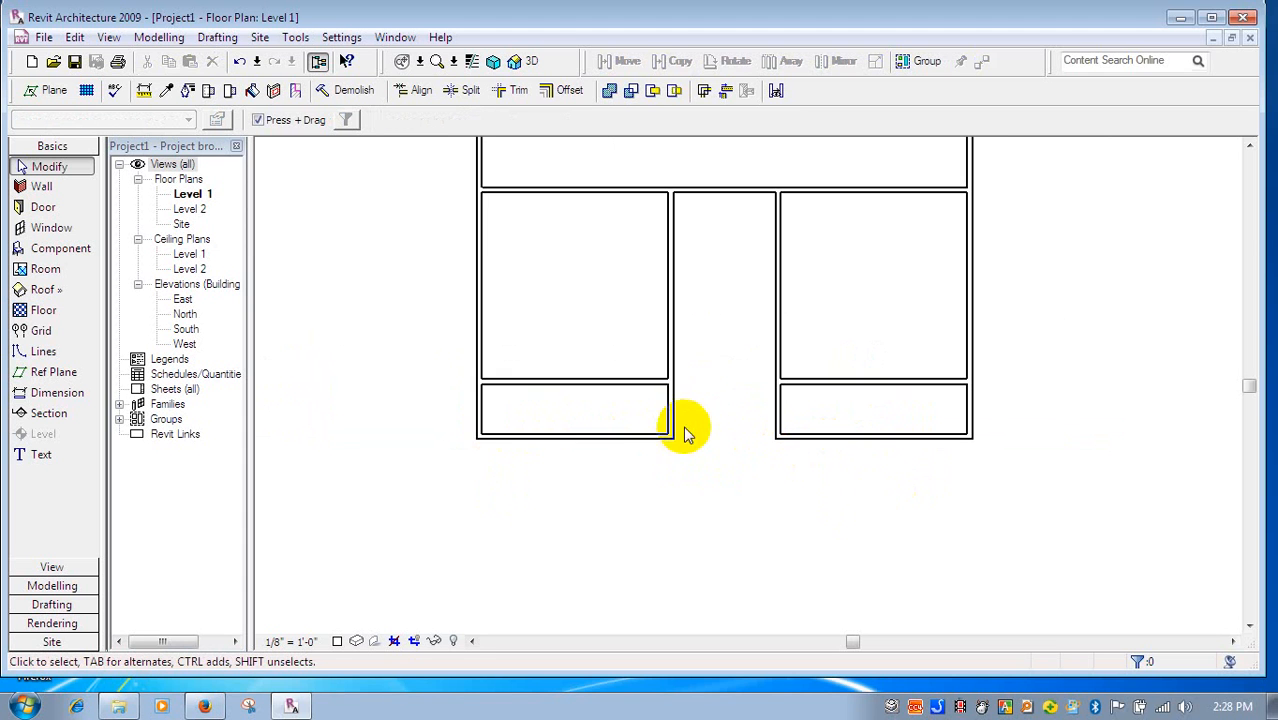
pyautogui.moveTo(660, 463); pyautogui.dragTo(788, 450, button='middle')
pyautogui.scroll(1, 746, 415)
pyautogui.moveTo(720, 396); pyautogui.dragTo(806, 387, button='middle')
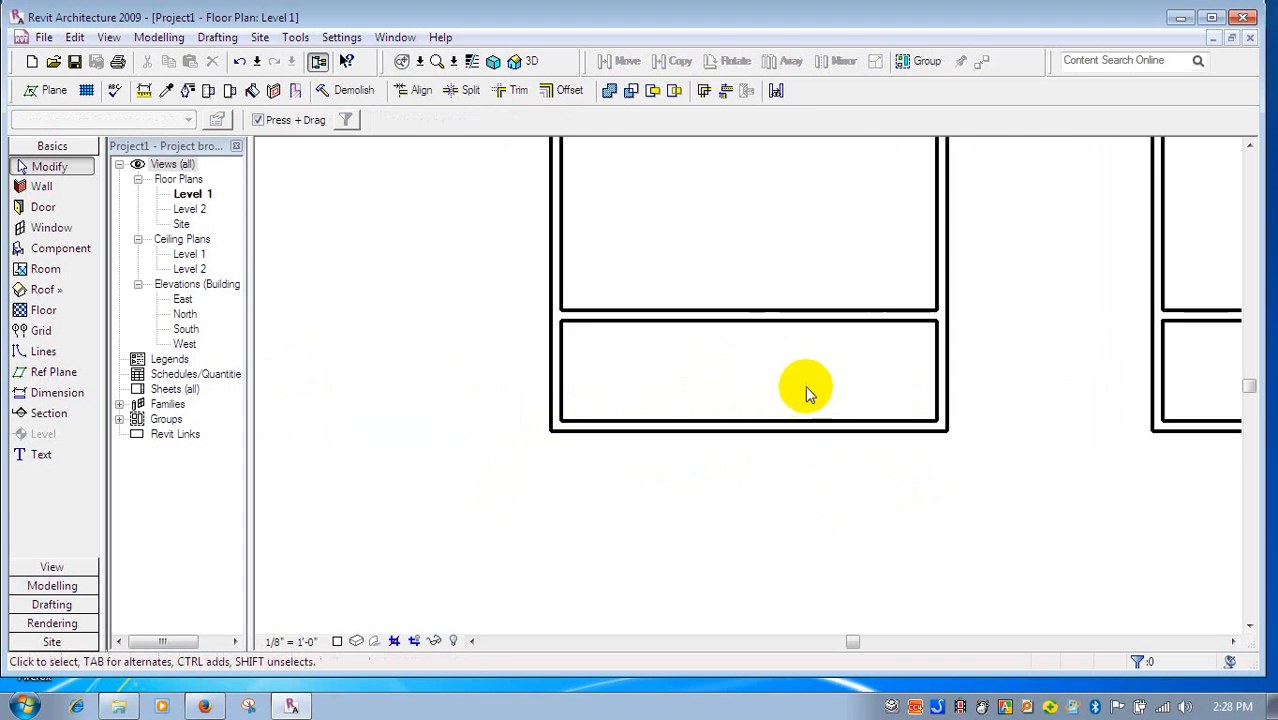
pyautogui.click(556, 362)
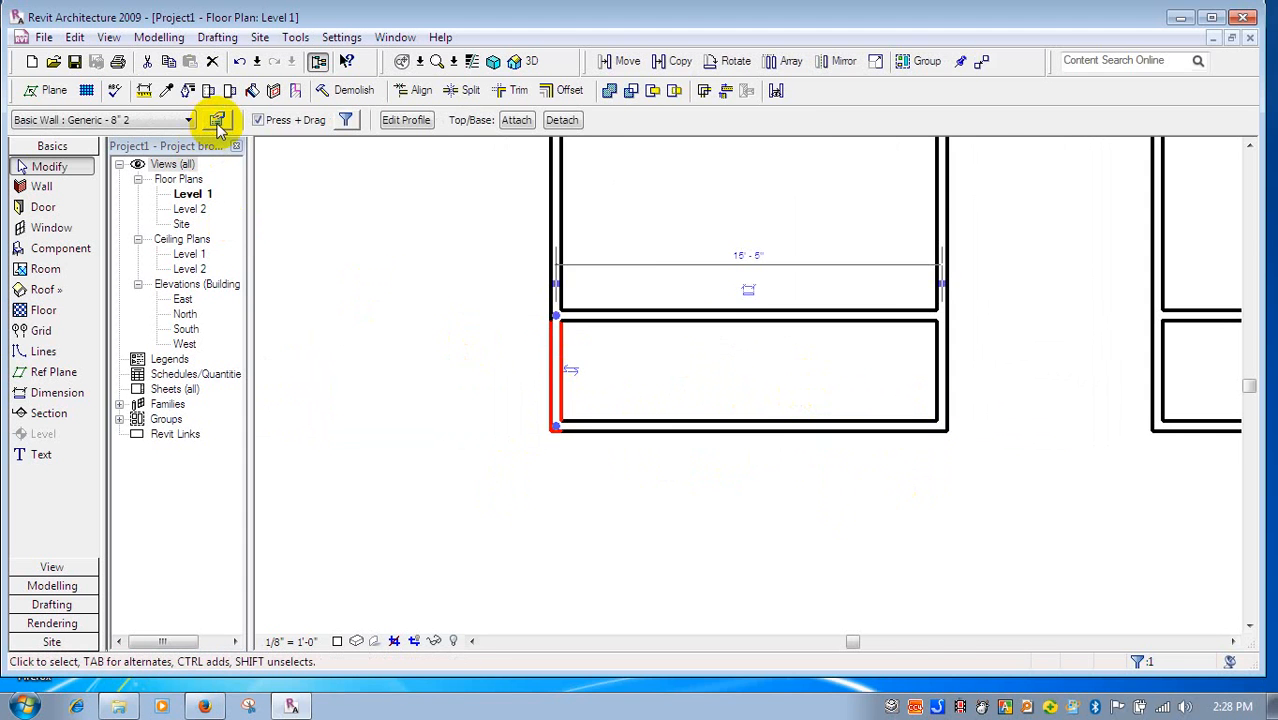
pyautogui.click(217, 121)
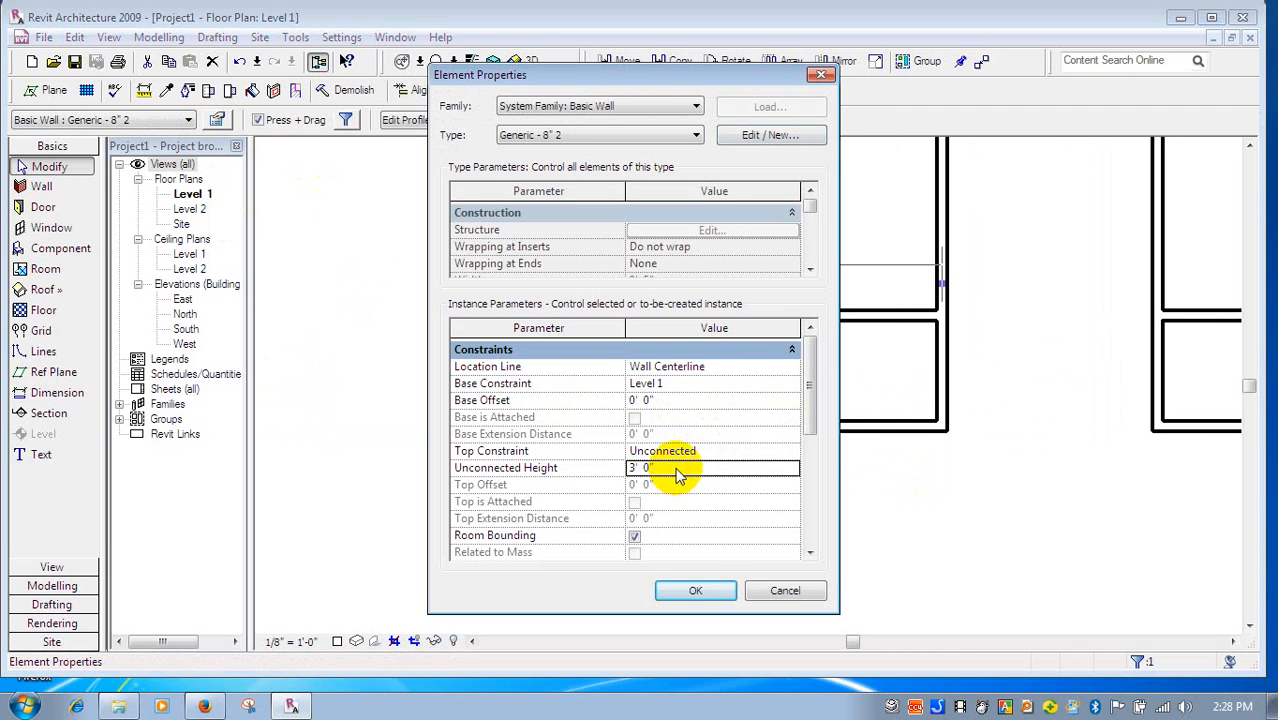
pyautogui.click(700, 592)
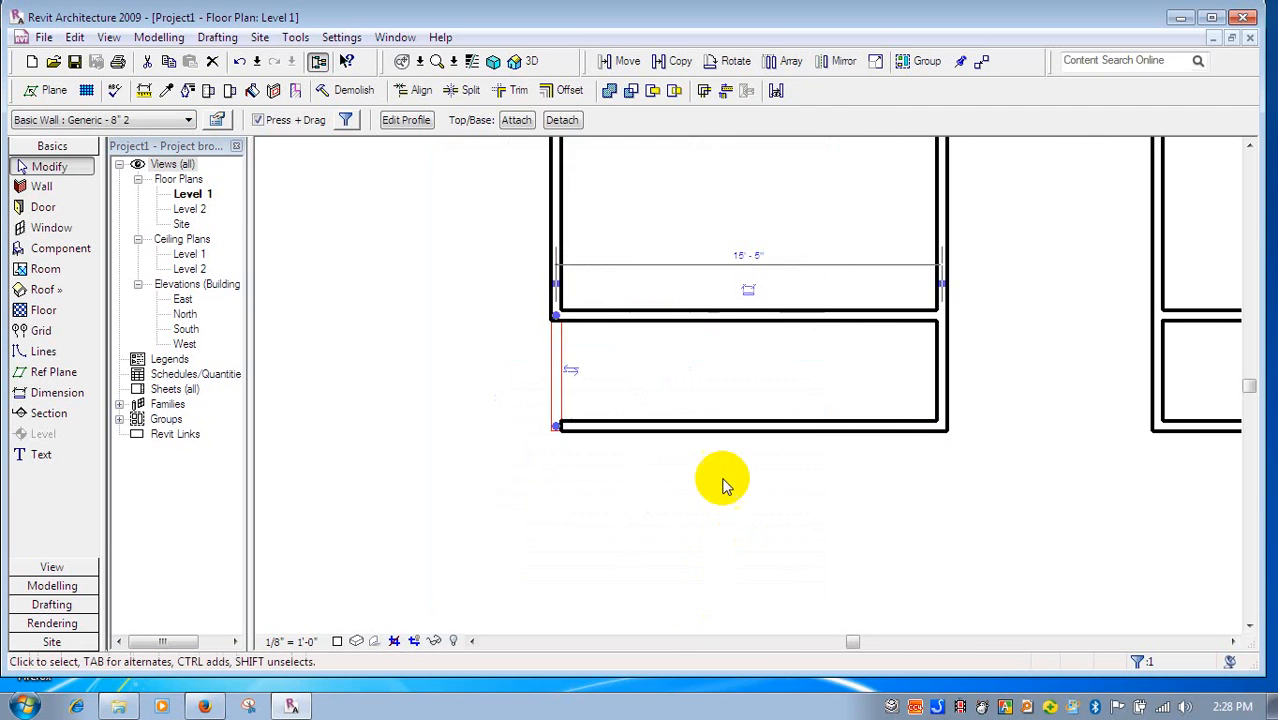
pyautogui.click(650, 476)
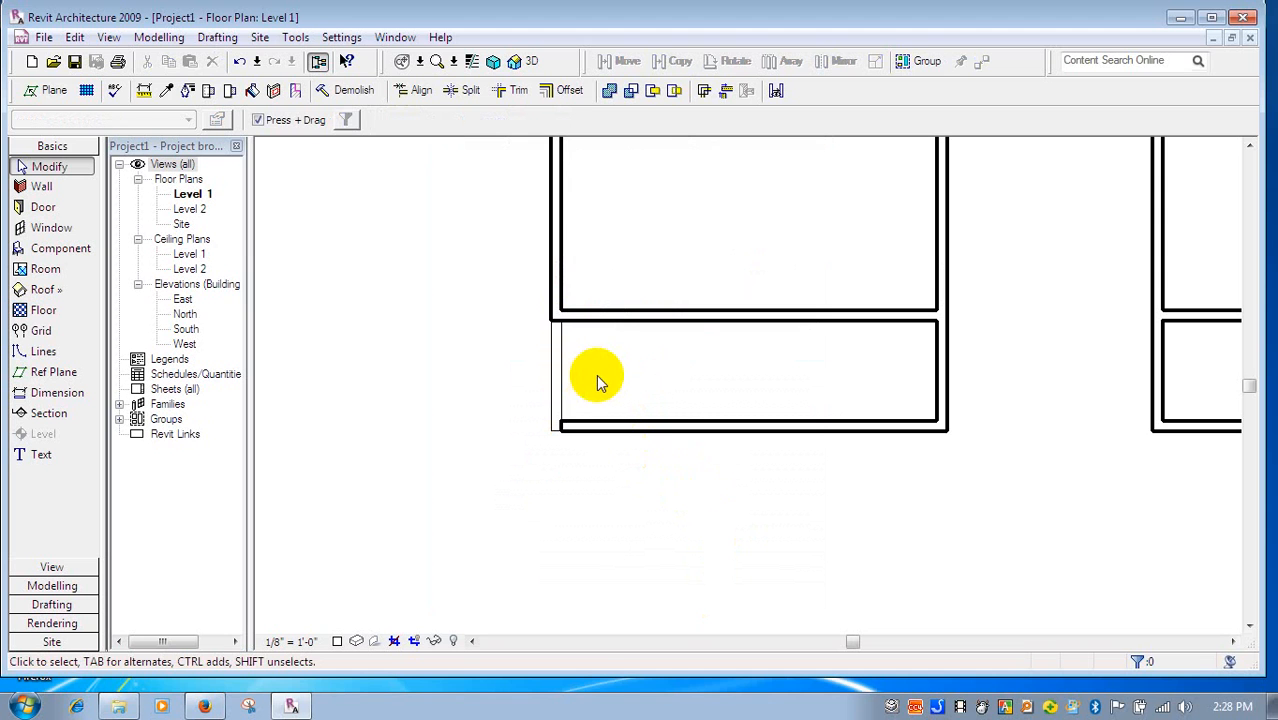
# - Match the left extension's other two walls to its 3' high side wall with Match Type
pyautogui.press('m')
pyautogui.press('a')
pyautogui.click(561, 381)
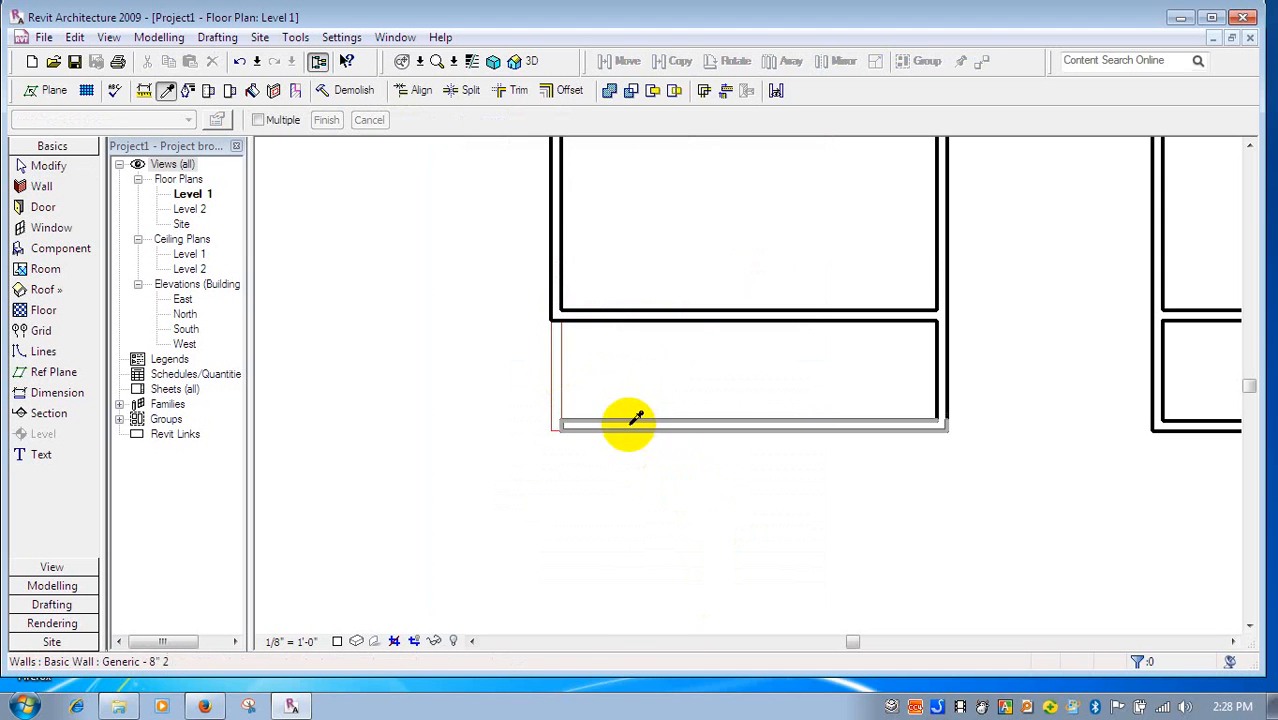
pyautogui.click(636, 420)
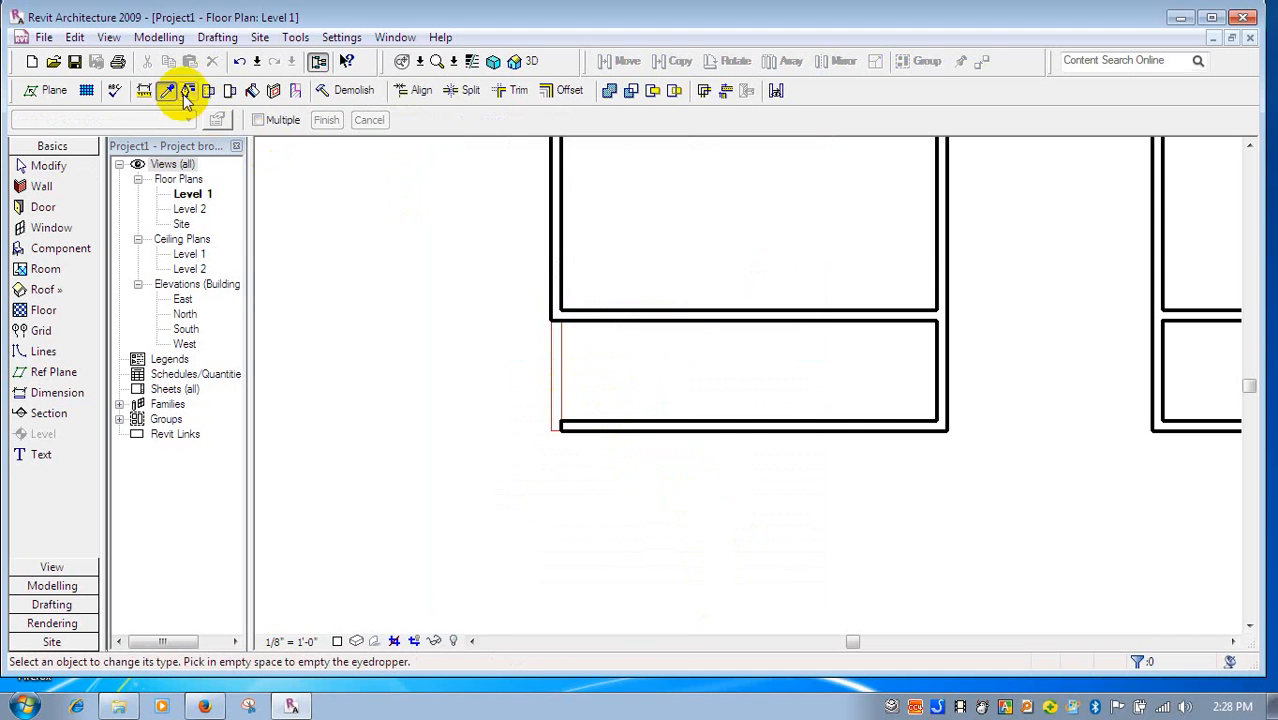
pyautogui.click(643, 423)
pyautogui.moveTo(673, 348); pyautogui.dragTo(513, 357, button='middle')
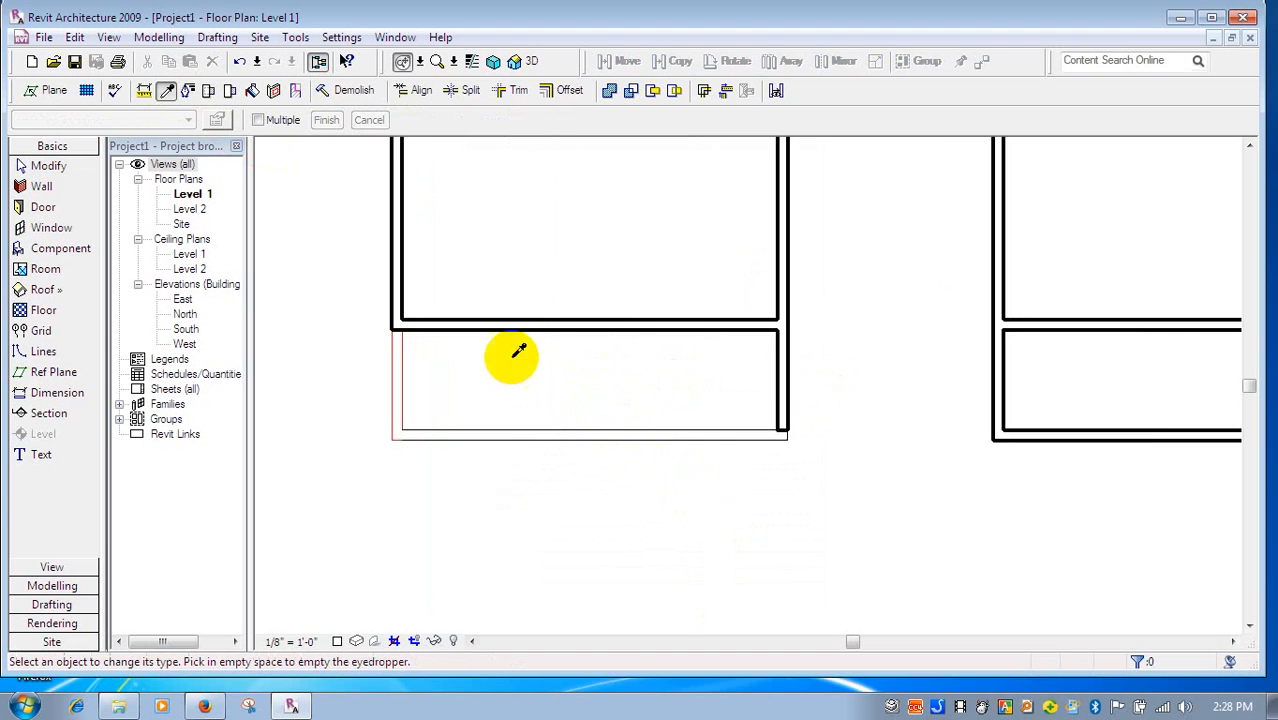
pyautogui.click(780, 405)
# - Match all three walls of the right extension to the same 3' high wall and end the matching
pyautogui.moveTo(807, 394); pyautogui.dragTo(665, 440, button='middle')
pyautogui.click(795, 395)
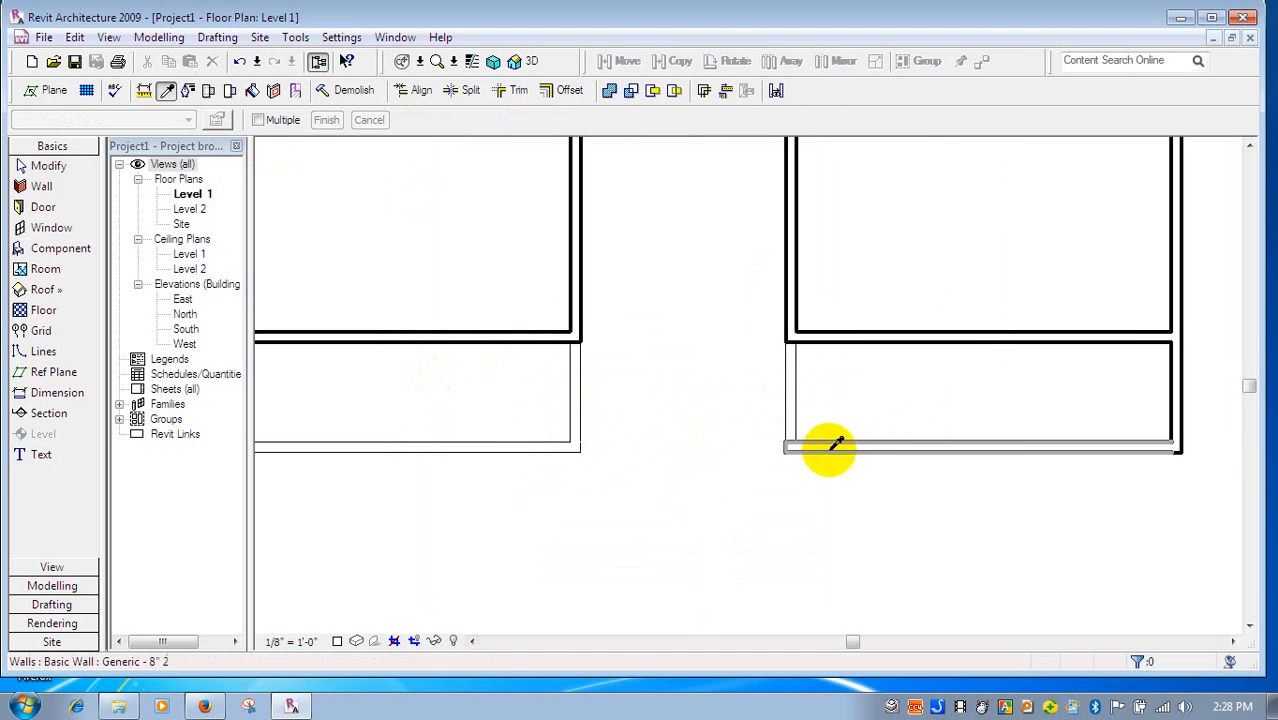
pyautogui.click(830, 445)
pyautogui.click(1176, 410)
pyautogui.rightClick(1078, 294)
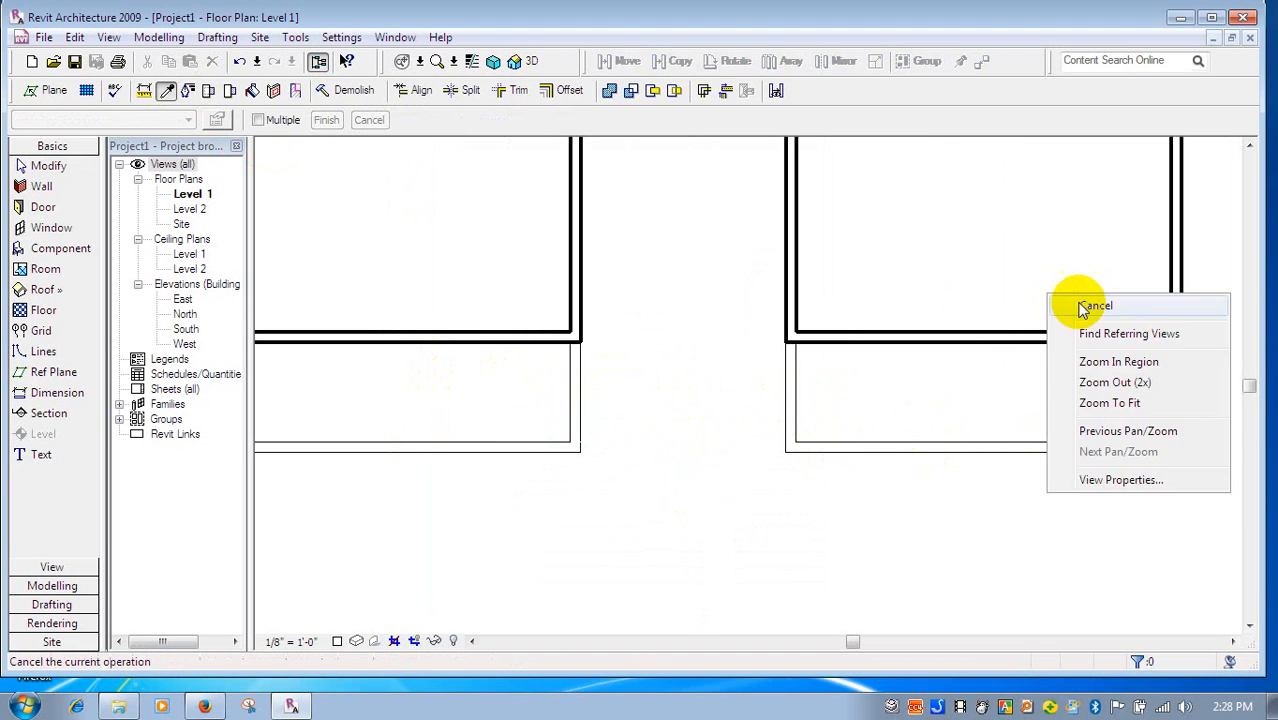
pyautogui.click(1066, 276)
# - Place a Single-Flush 36" x 84" door from each room into its extension, 2' - 0" from the inner side wall and opening outward
pyautogui.scroll(-1, 1067, 303)
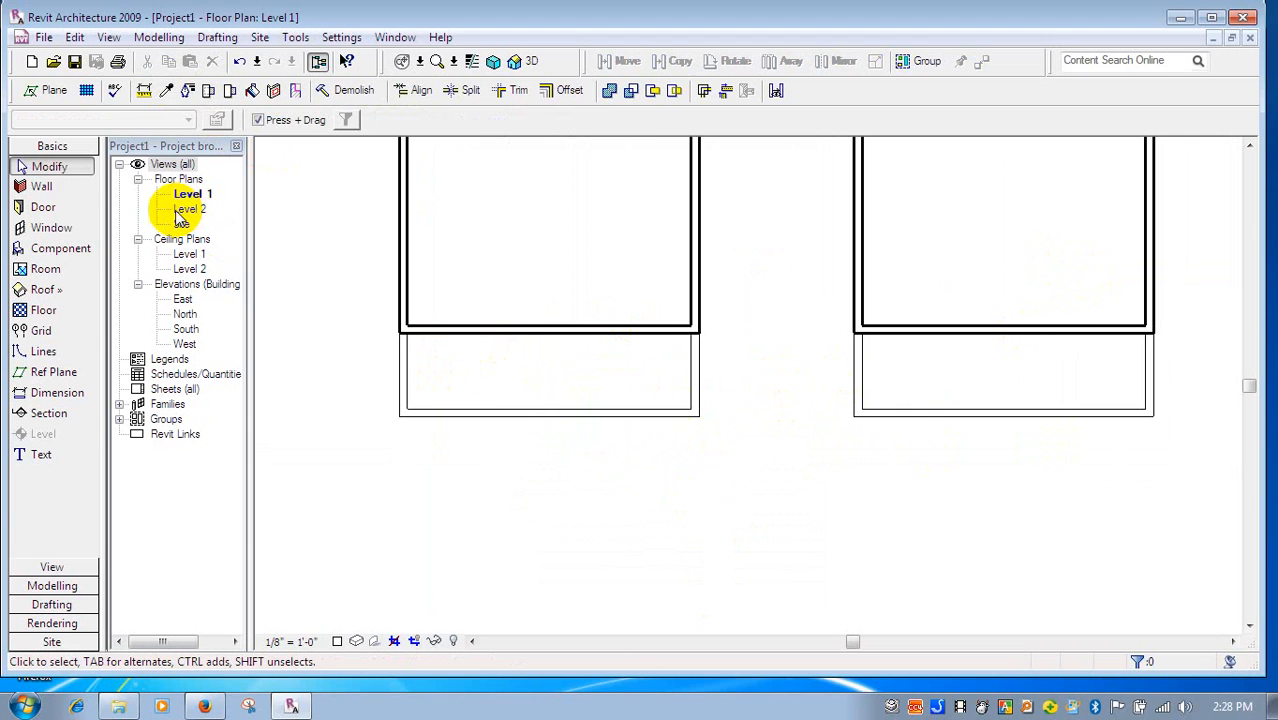
pyautogui.click(42, 207)
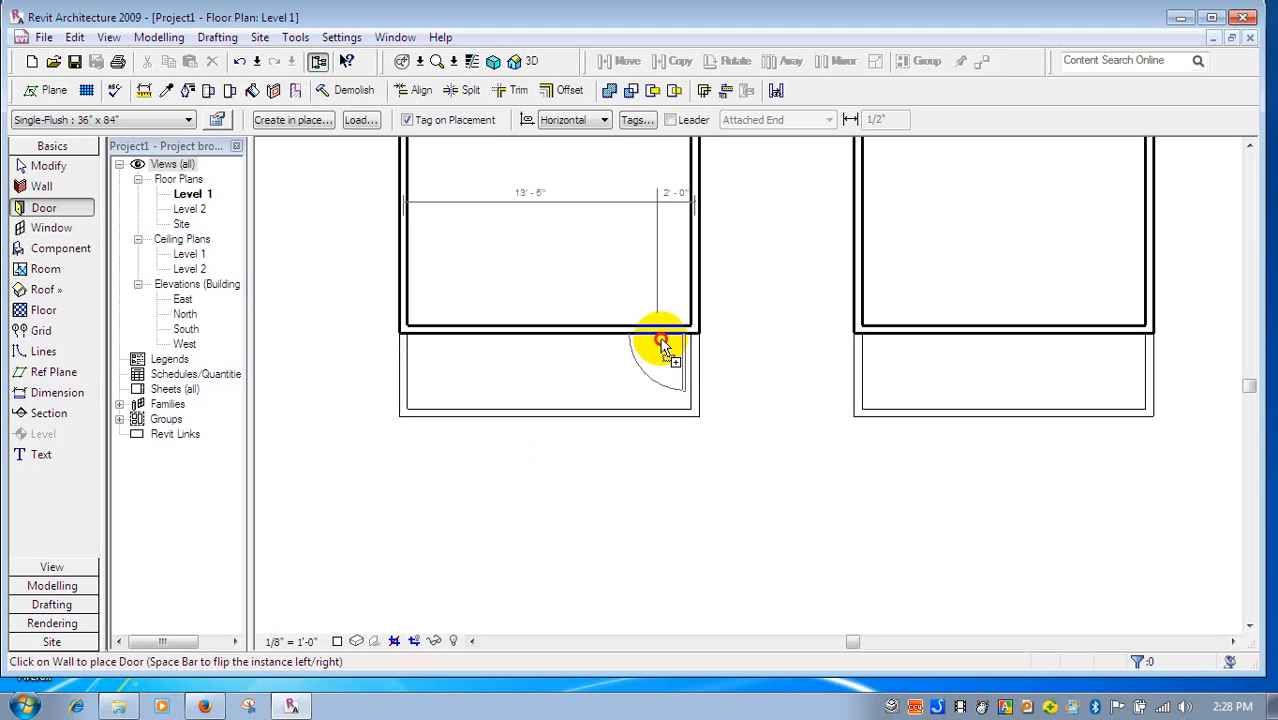
pyautogui.click(660, 345)
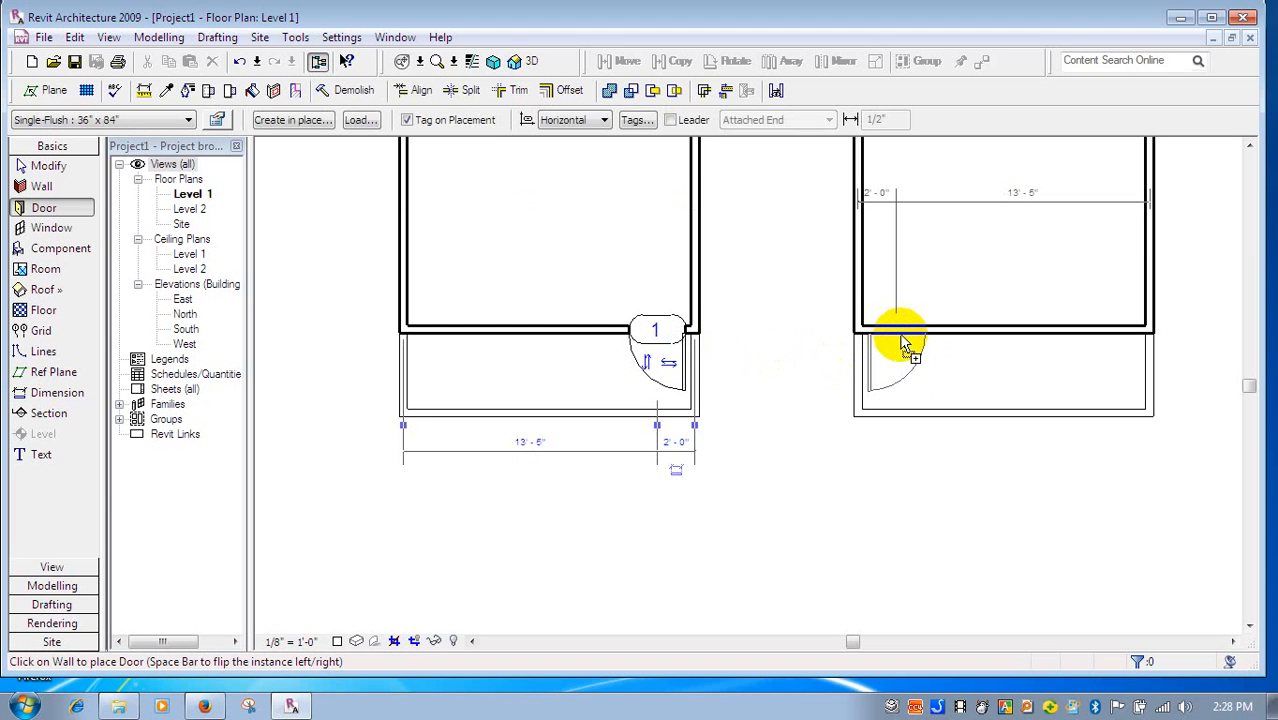
pyautogui.click(902, 342)
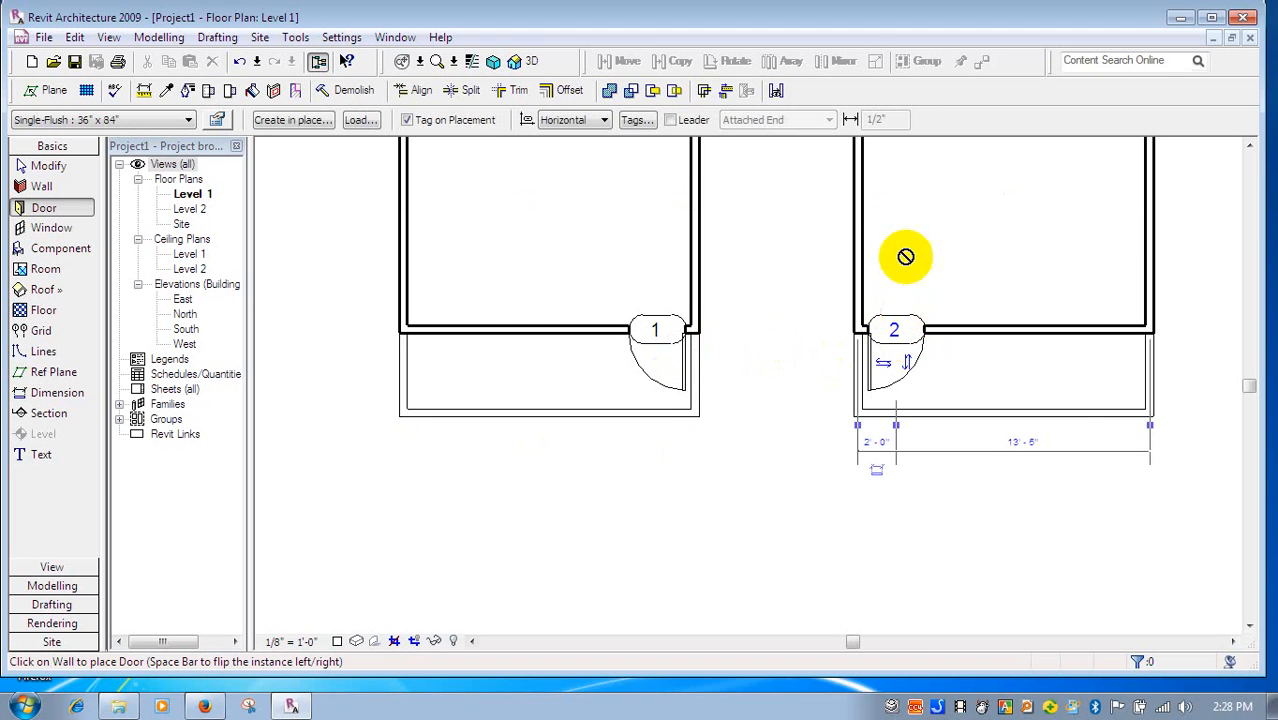
pyautogui.rightClick(936, 268)
pyautogui.click(948, 279)
# - Delete the tags of both new doors
pyautogui.scroll(2, 897, 318)
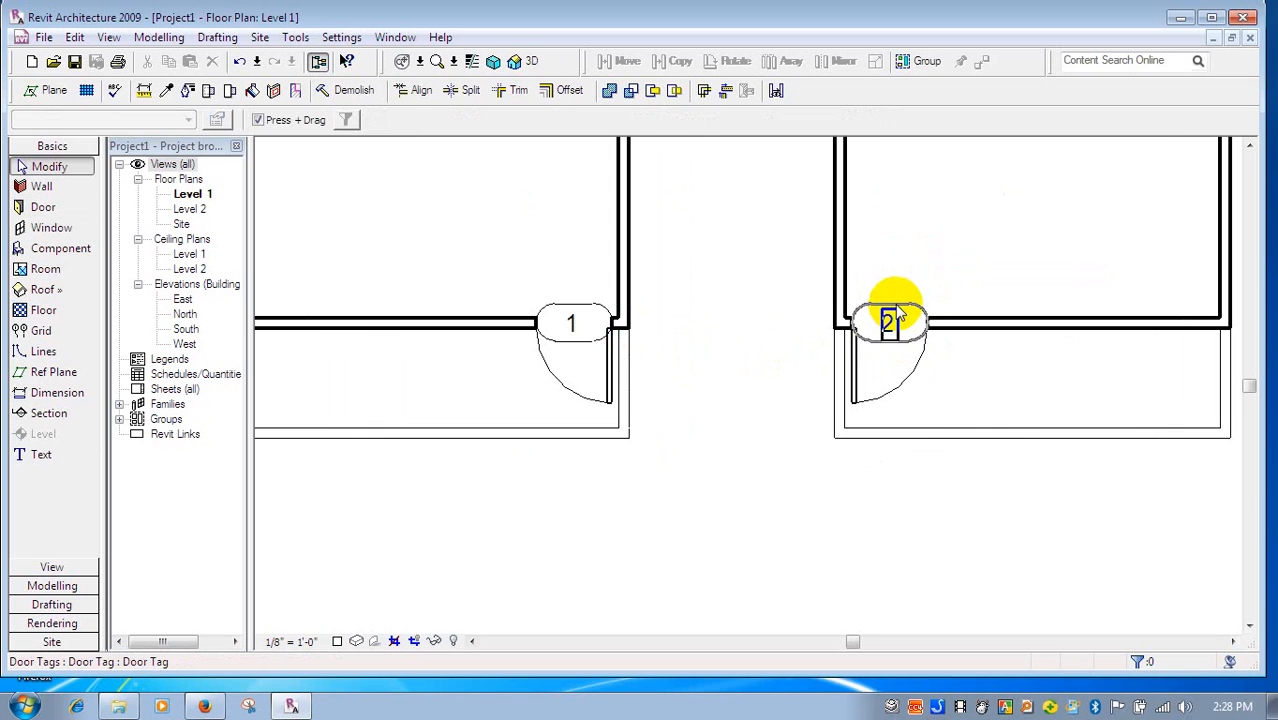
pyautogui.click(897, 315)
pyautogui.press('Delete')
pyautogui.click(593, 315)
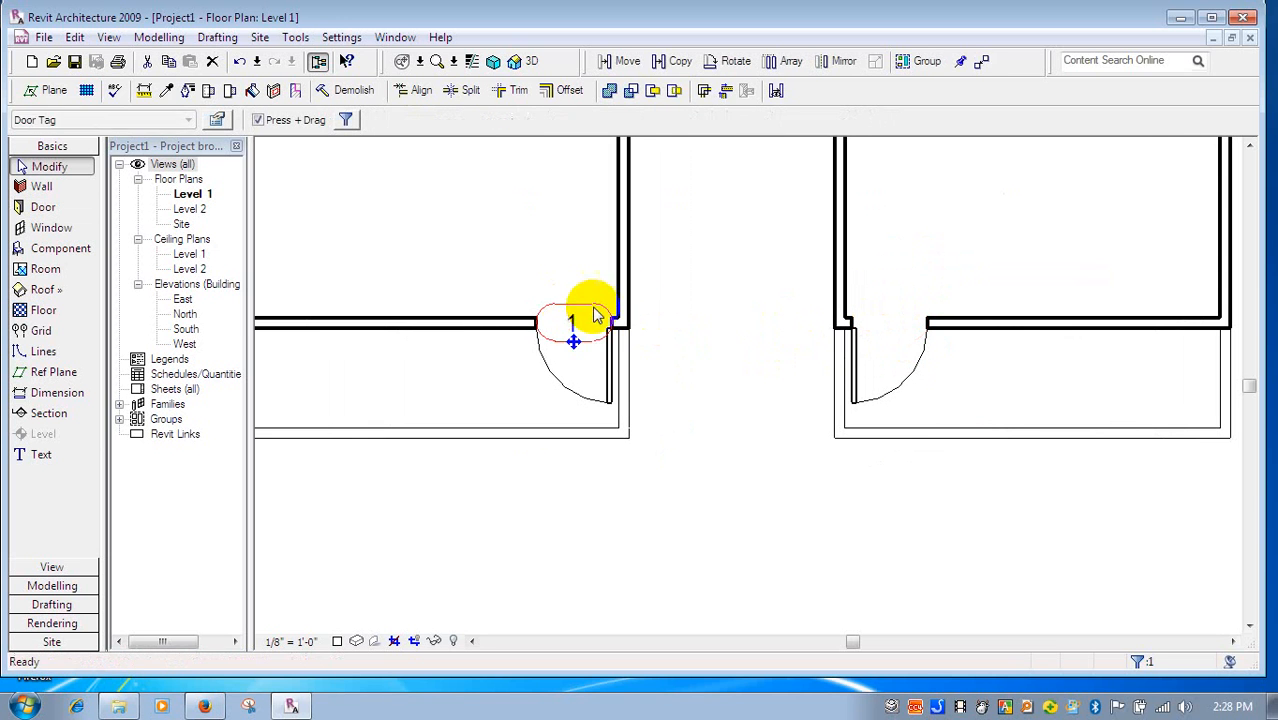
pyautogui.press('Delete')
# - Nudge the right room's door toward its inner side wall, to about 1' - 8 1/2" from the wall's centerline
pyautogui.click(856, 365)
pyautogui.scroll(2, 870, 315)
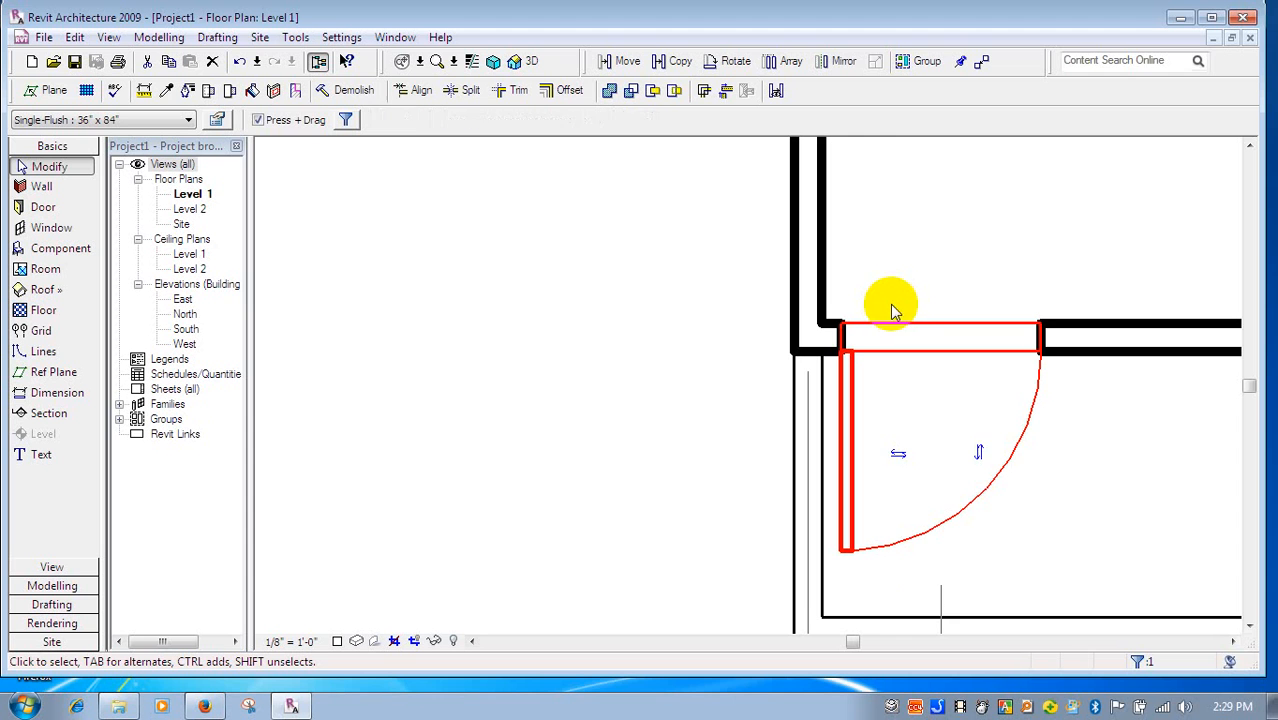
pyautogui.moveTo(890, 304); pyautogui.dragTo(880, 298)
pyautogui.press('Left')
pyautogui.press('Left')
pyautogui.press('Left')
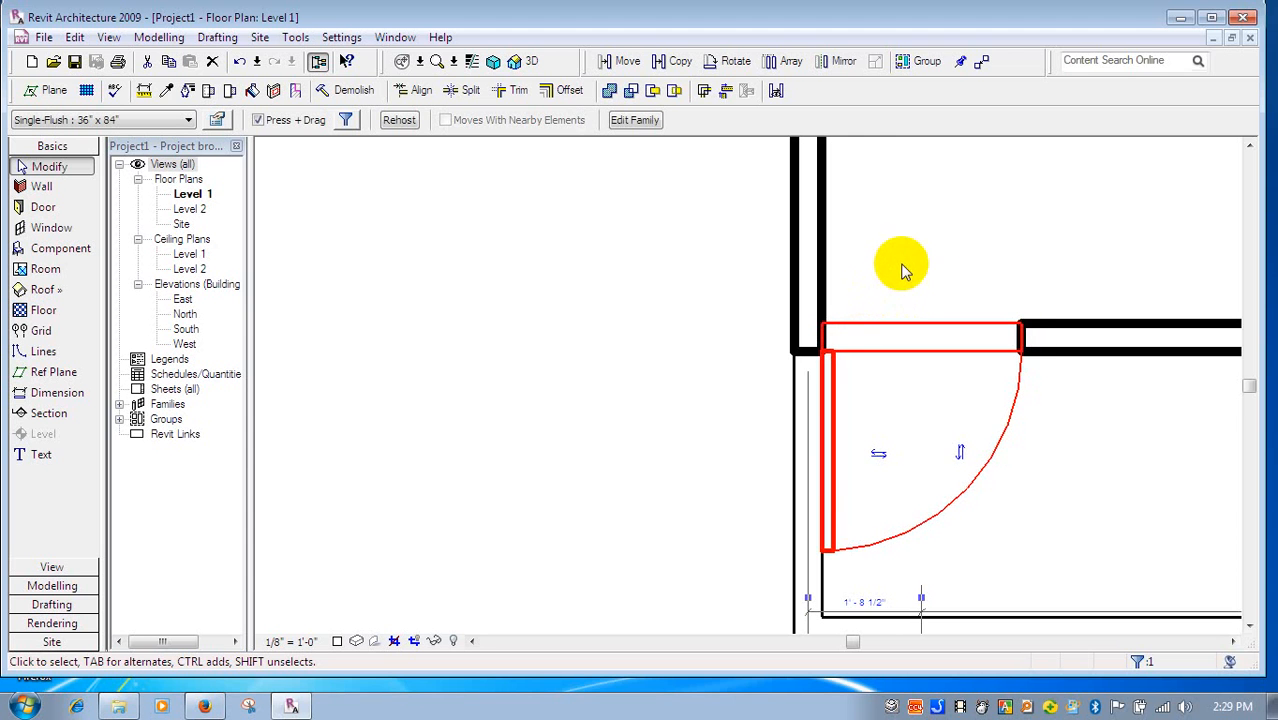
pyautogui.press('Escape')
# - Nudge the left room's door toward its inner side wall until the door opening meets the wall's inner face
pyautogui.scroll(-2, 890, 348)
pyautogui.click(566, 378)
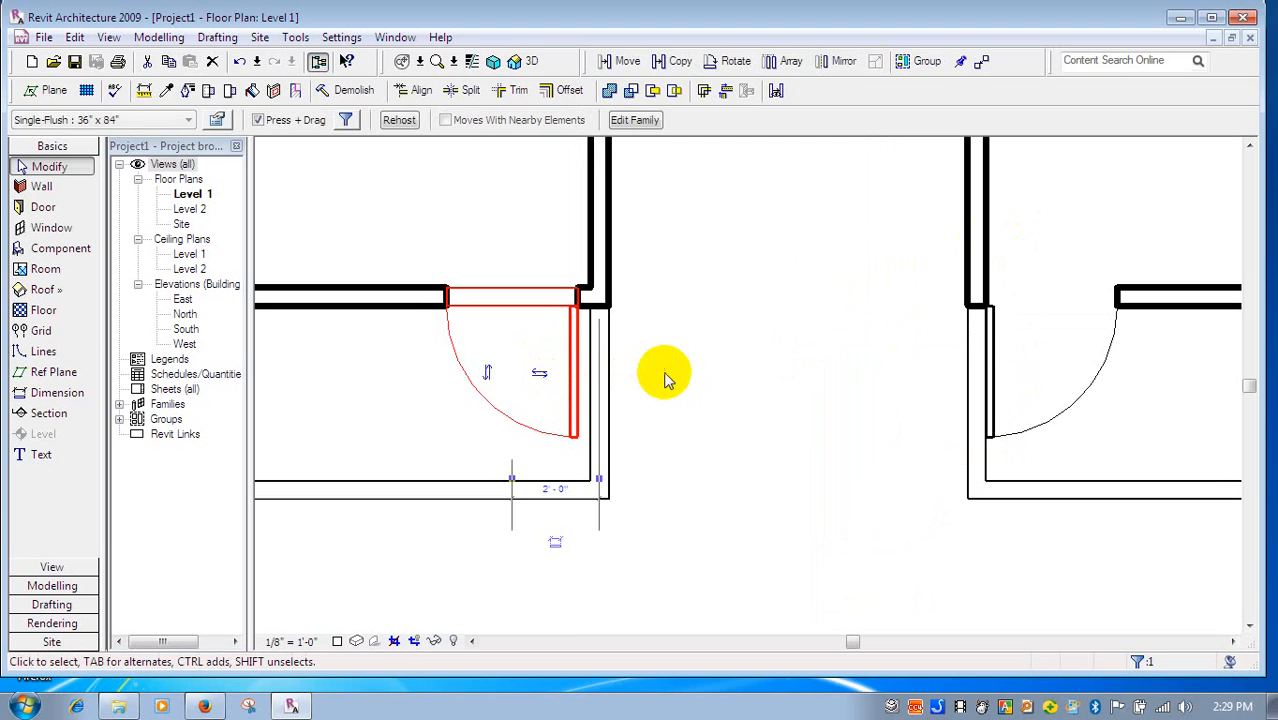
pyautogui.press('Right')
pyautogui.press('Right')
pyautogui.press('Right')
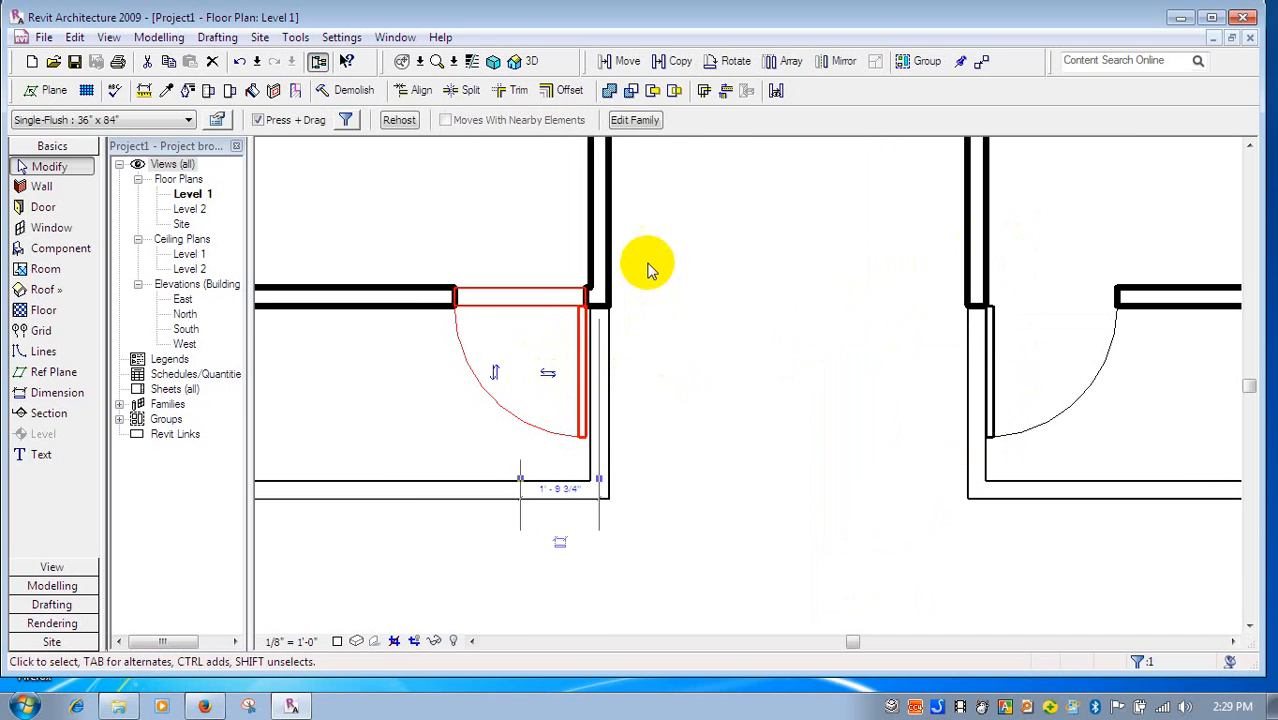
pyautogui.scroll(2, 645, 268)
pyautogui.press('Right')
pyautogui.press('Right')
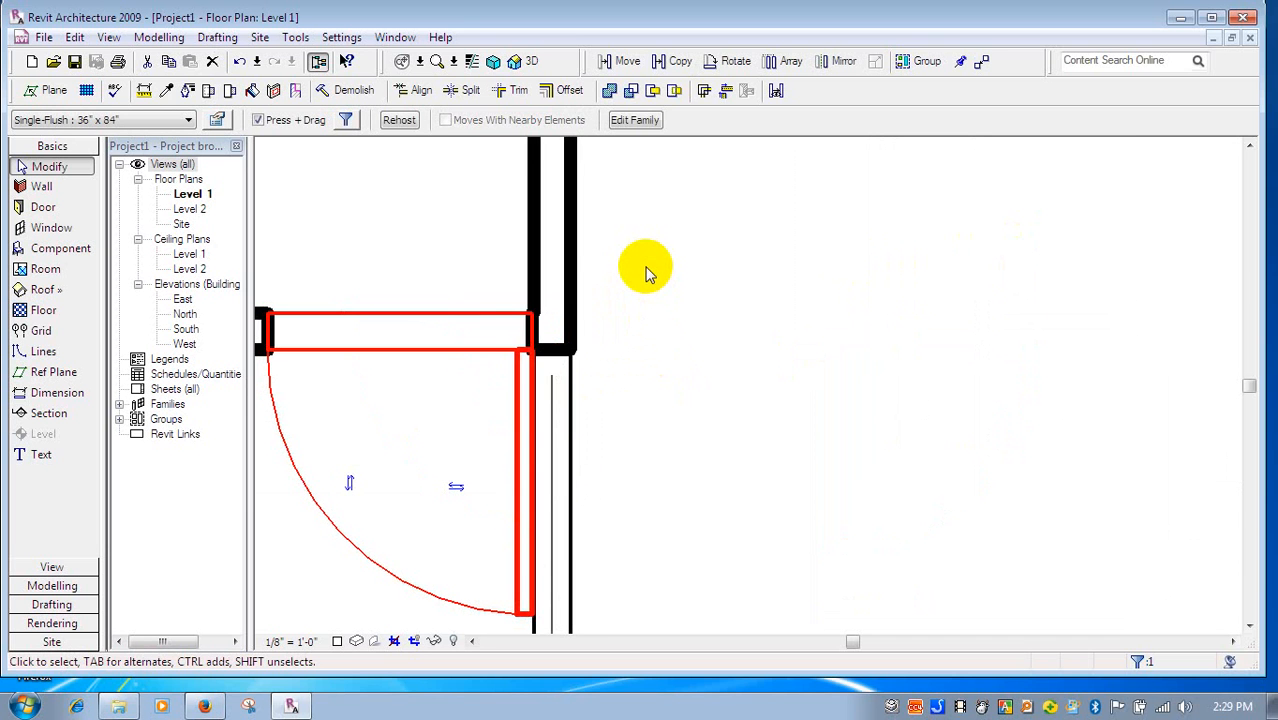
pyautogui.click(697, 283)
pyautogui.scroll(-2, 660, 300)
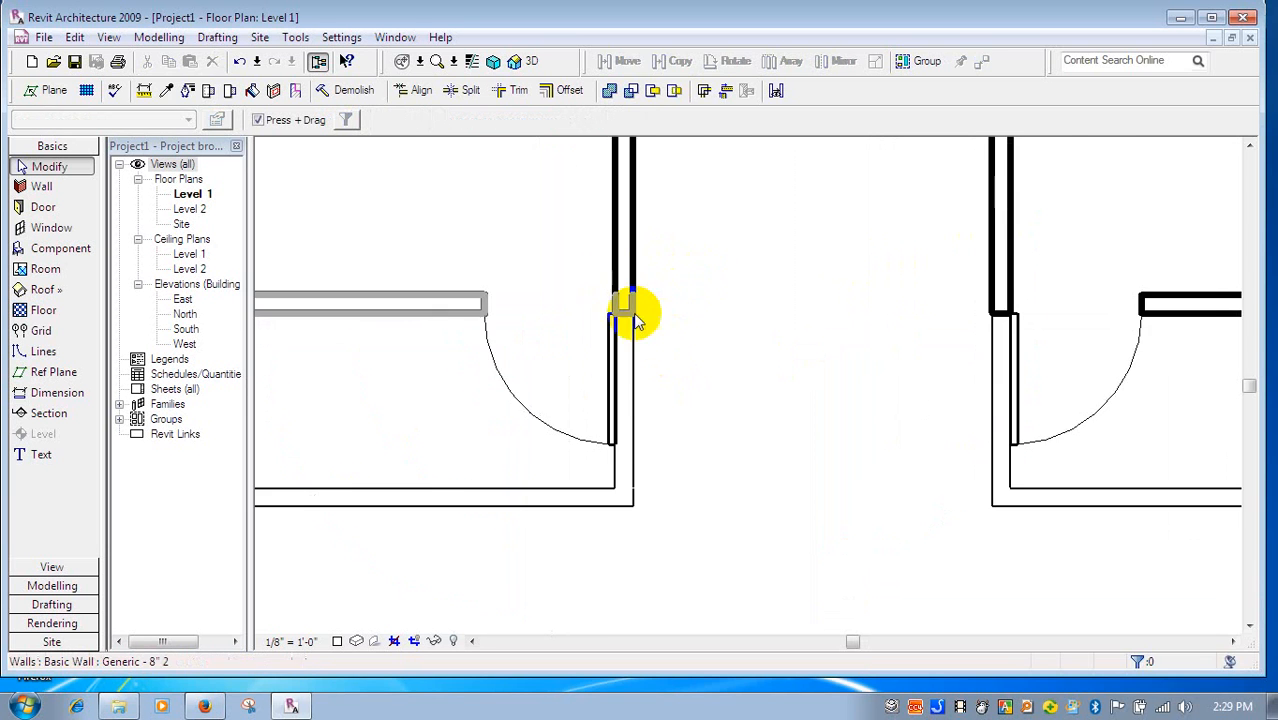
# - Examine how the left room's door fits against its side wall and compare the door positions in both extensions
pyautogui.scroll(2, 590, 332)
pyautogui.click(595, 345)
pyautogui.scroll(1, 679, 294)
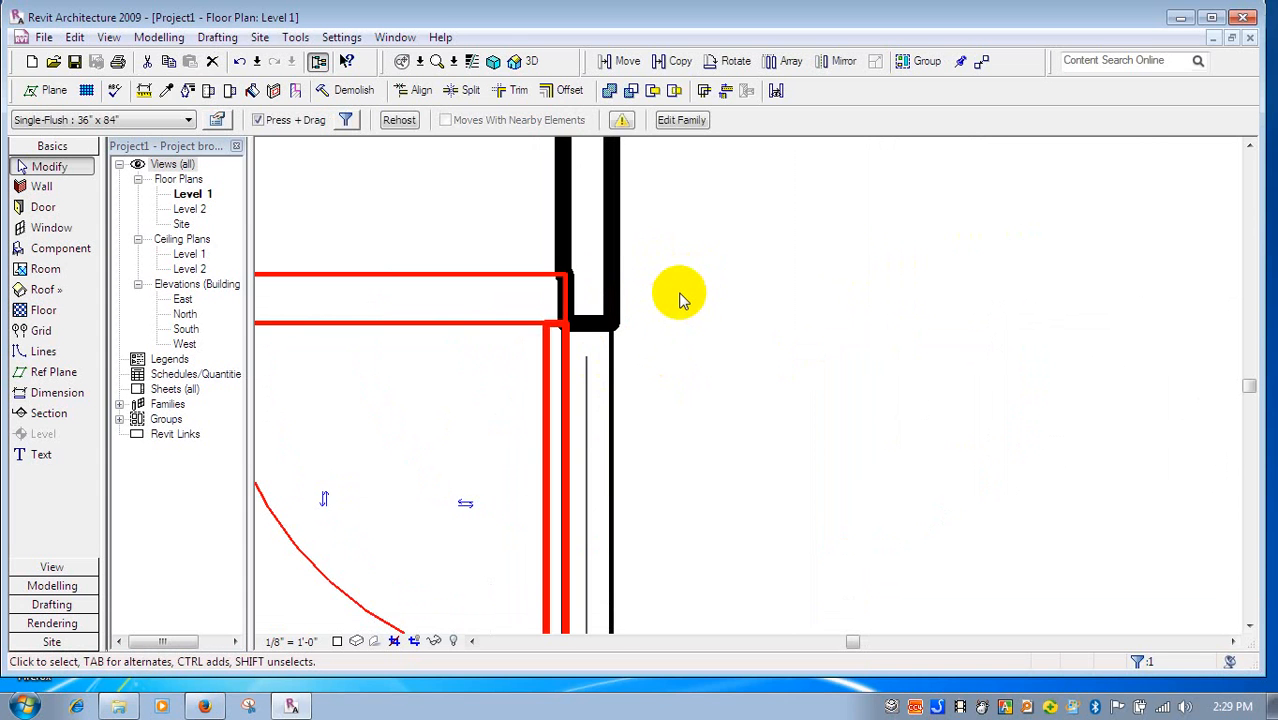
pyautogui.click(693, 285)
pyautogui.scroll(-2, 752, 290)
pyautogui.scroll(-5, 756, 294)
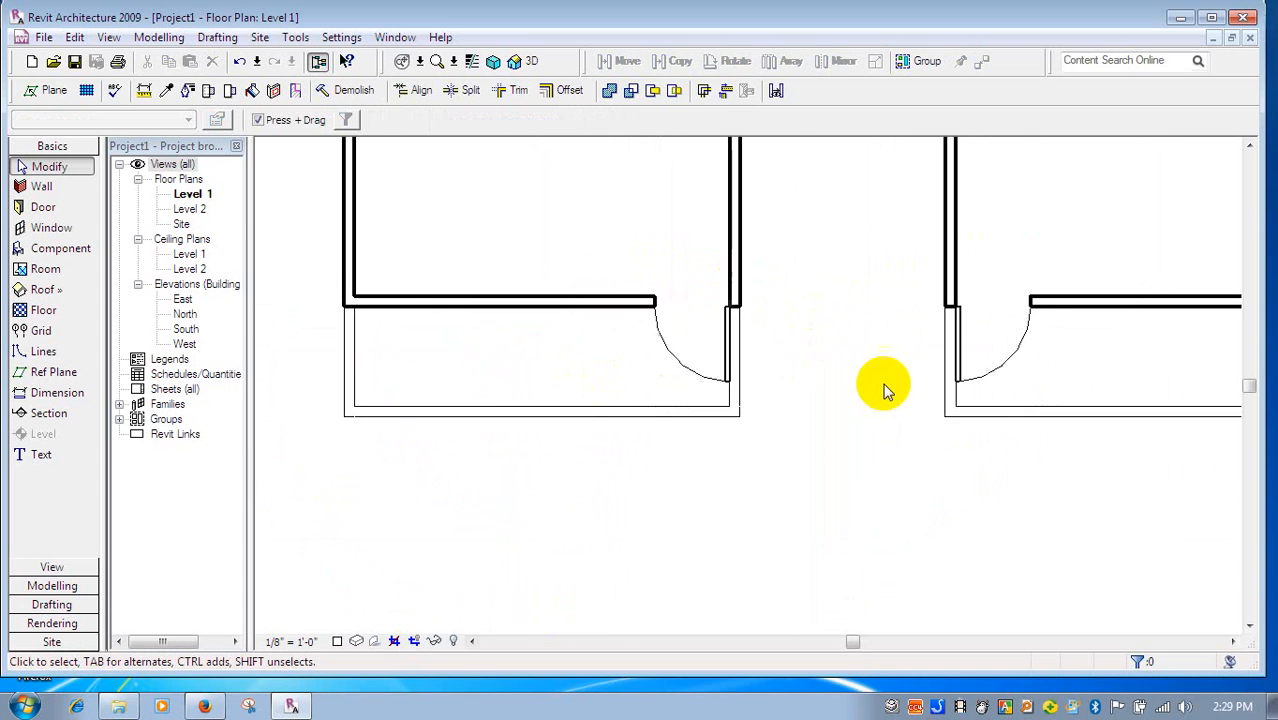
pyautogui.moveTo(887, 392); pyautogui.dragTo(800, 381, button='middle')
pyautogui.scroll(-2, 798, 378)
pyautogui.moveTo(885, 409); pyautogui.dragTo(846, 416, button='middle')
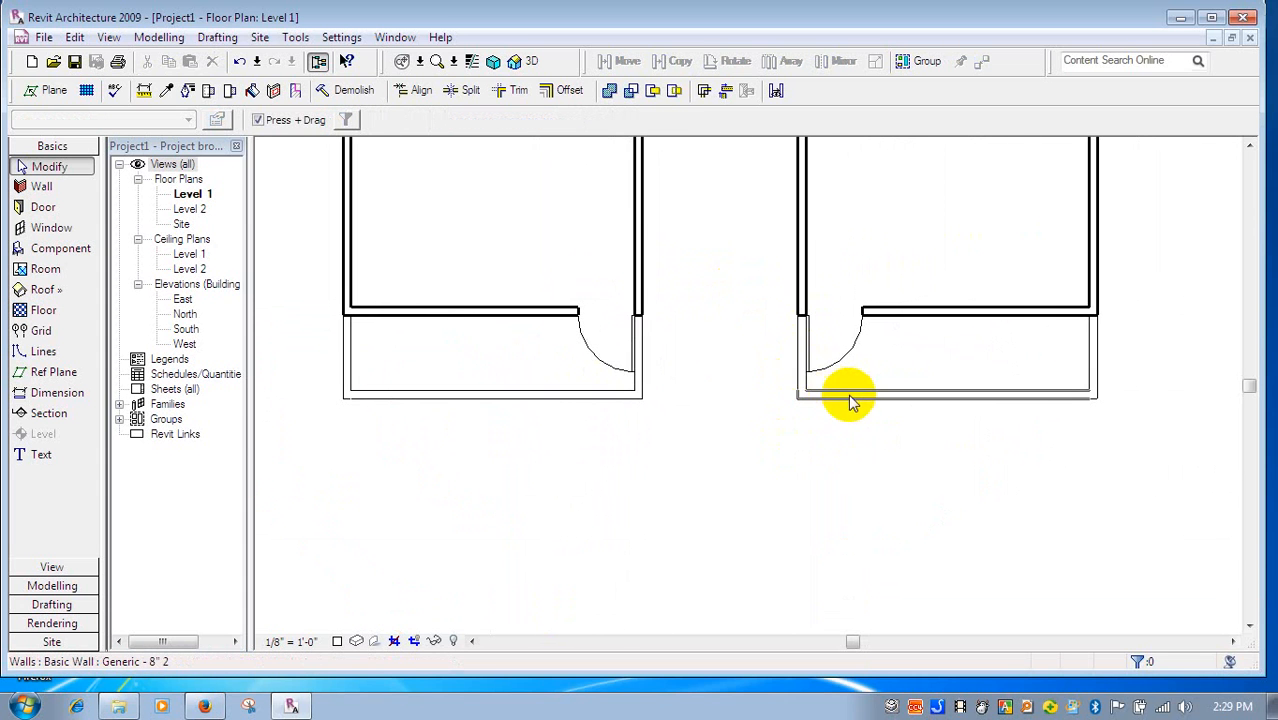
# - Place a Fixed 36" x 48" window in each lower room's bottom wall, the left one about 6' - 0" from its outer side wall
pyautogui.click(52, 230)
pyautogui.click(465, 325)
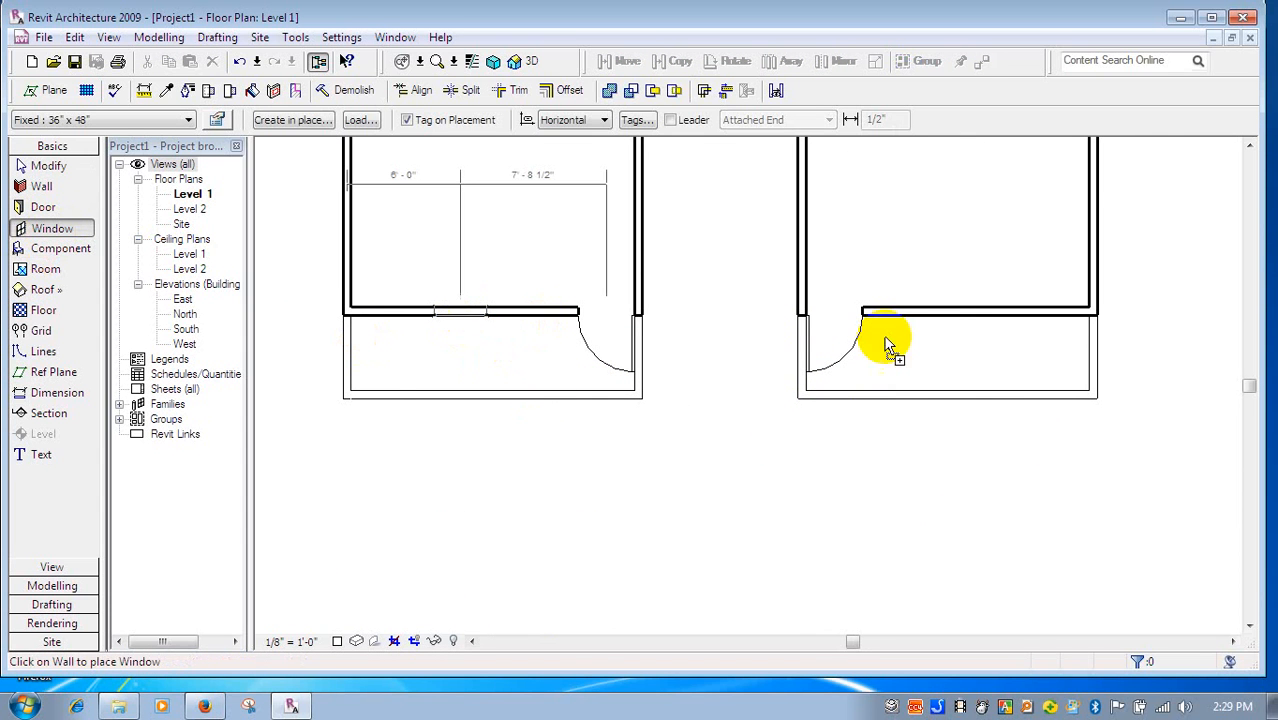
pyautogui.click(982, 310)
pyautogui.rightClick(960, 243)
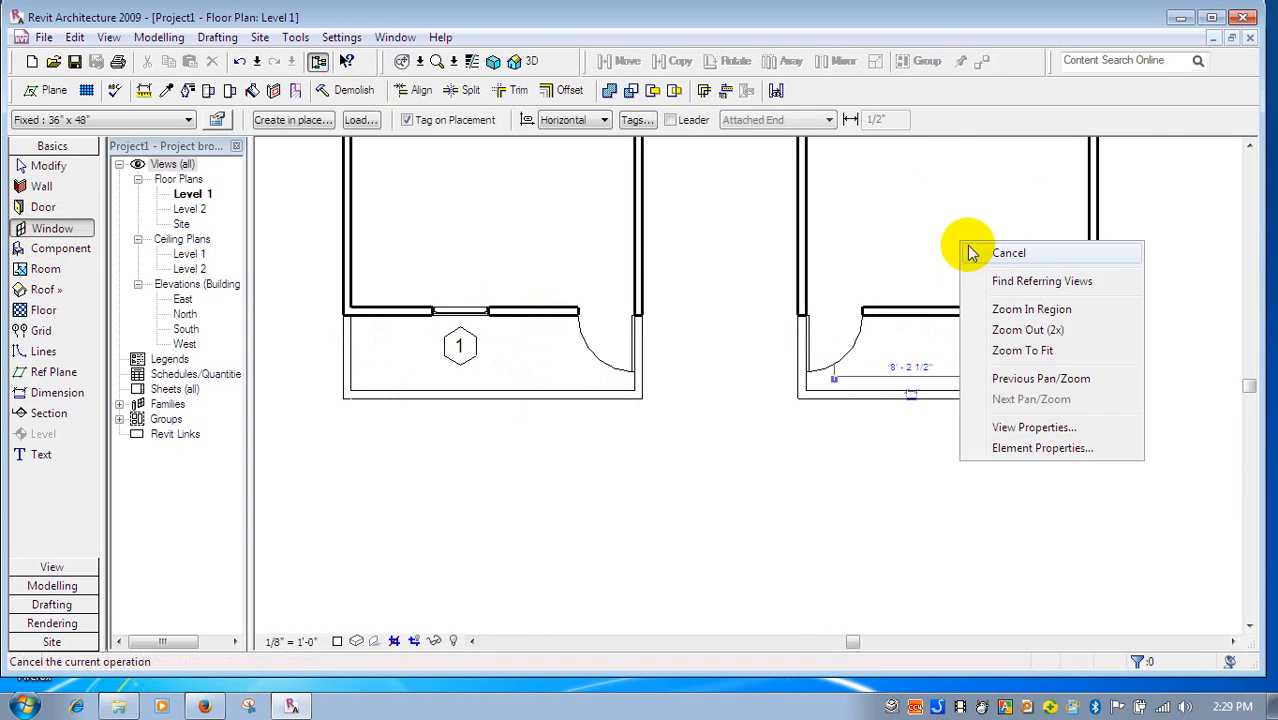
pyautogui.click(984, 251)
pyautogui.rightClick(975, 229)
pyautogui.click(998, 238)
# - Delete the tags of both new windows
pyautogui.click(967, 360)
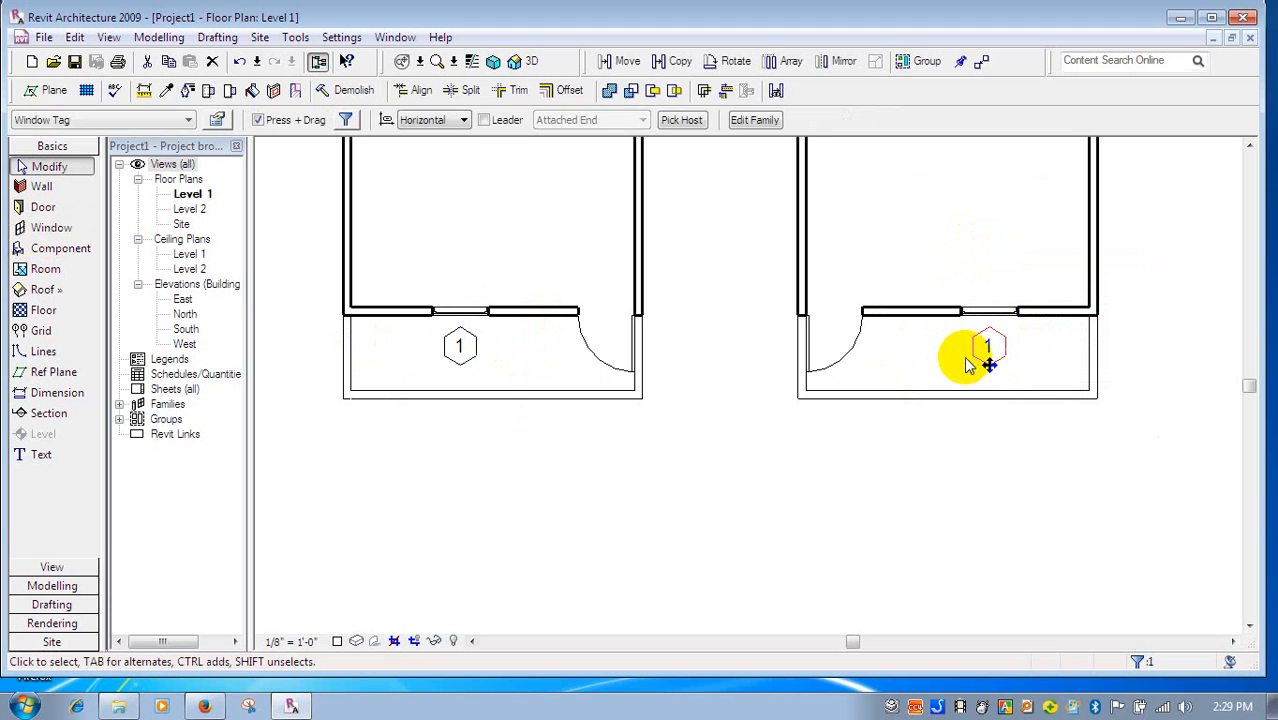
pyautogui.press('Delete')
pyautogui.click(457, 358)
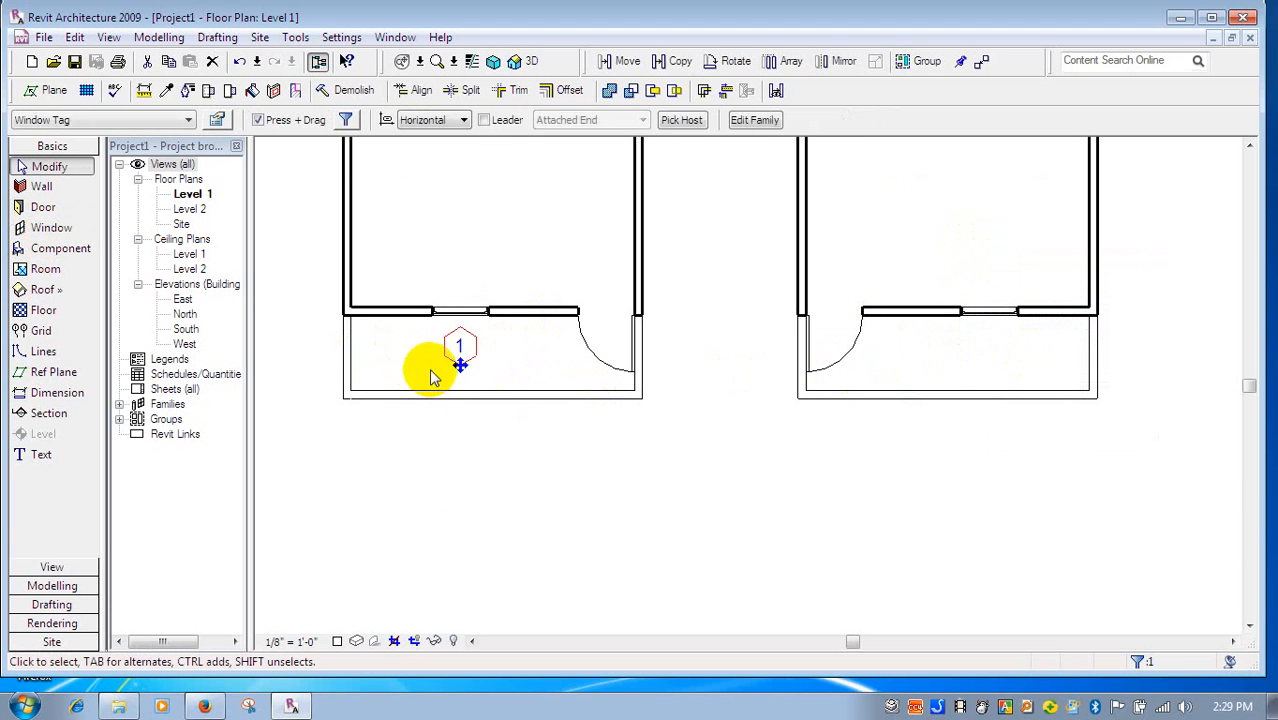
pyautogui.press('Delete')
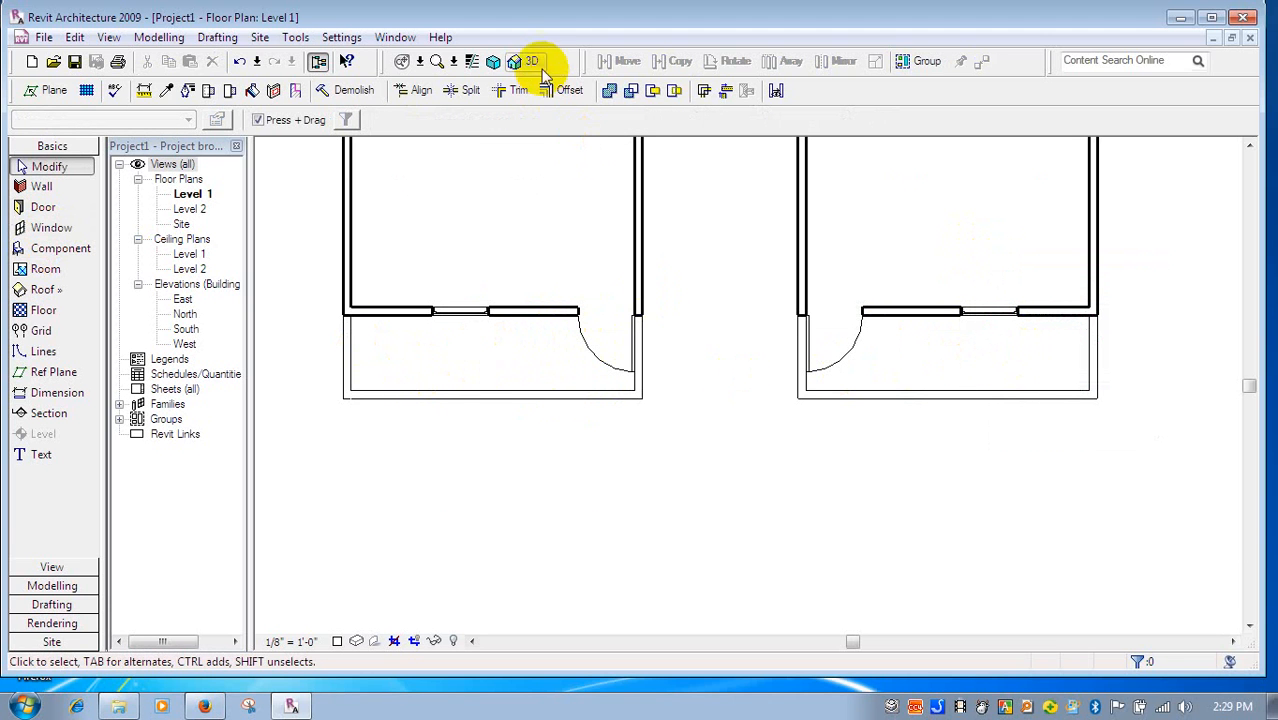
# - Show the model in the default 3D view with the Shading display style
pyautogui.click(520, 65)
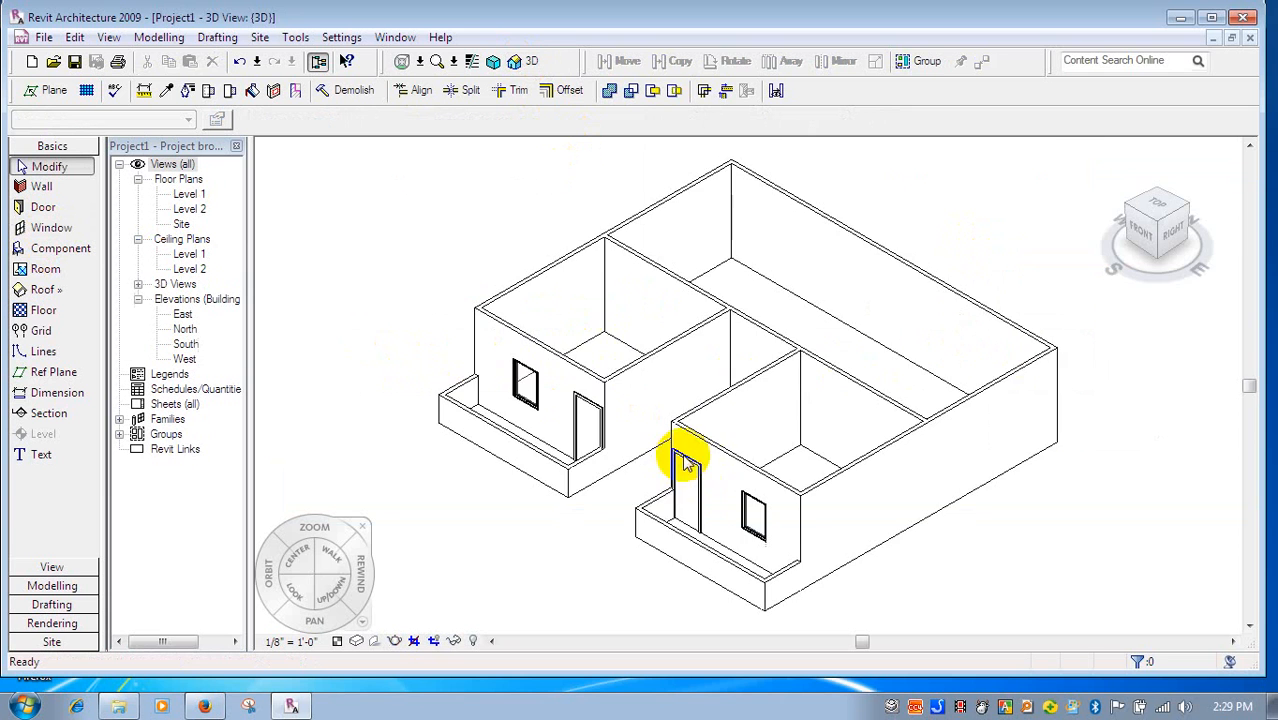
pyautogui.scroll(3, 619, 528)
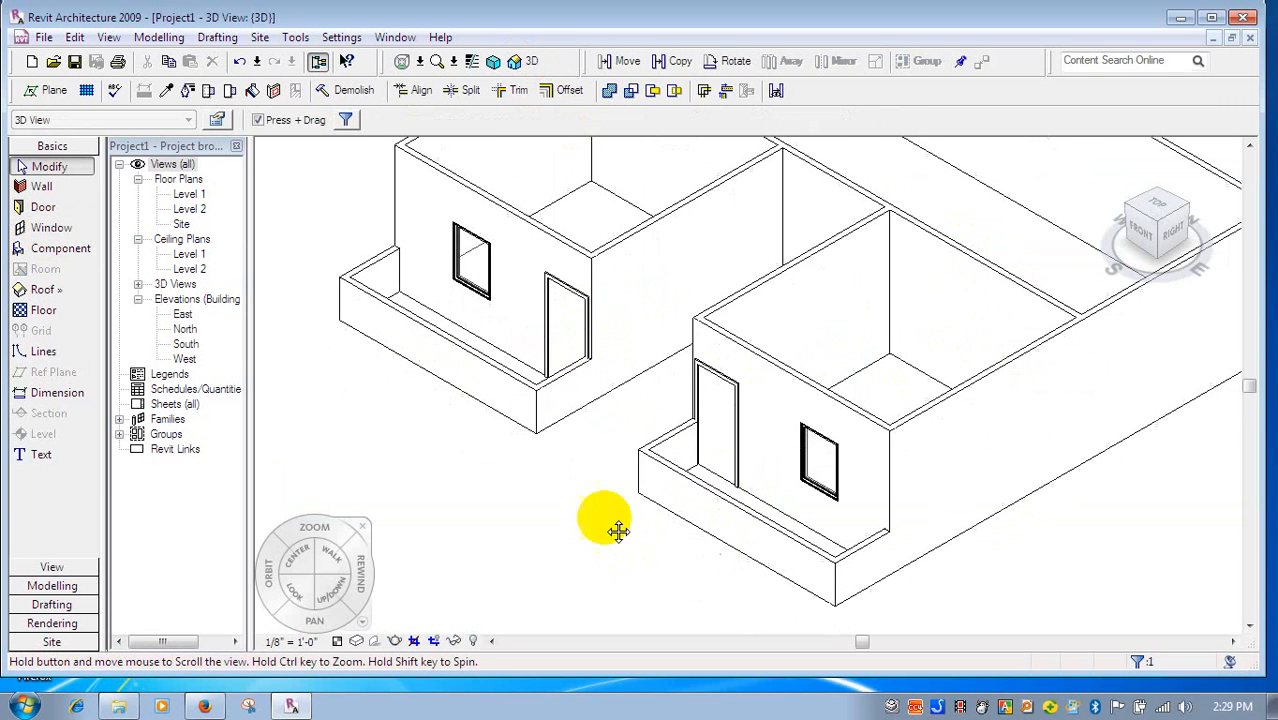
pyautogui.click(356, 643)
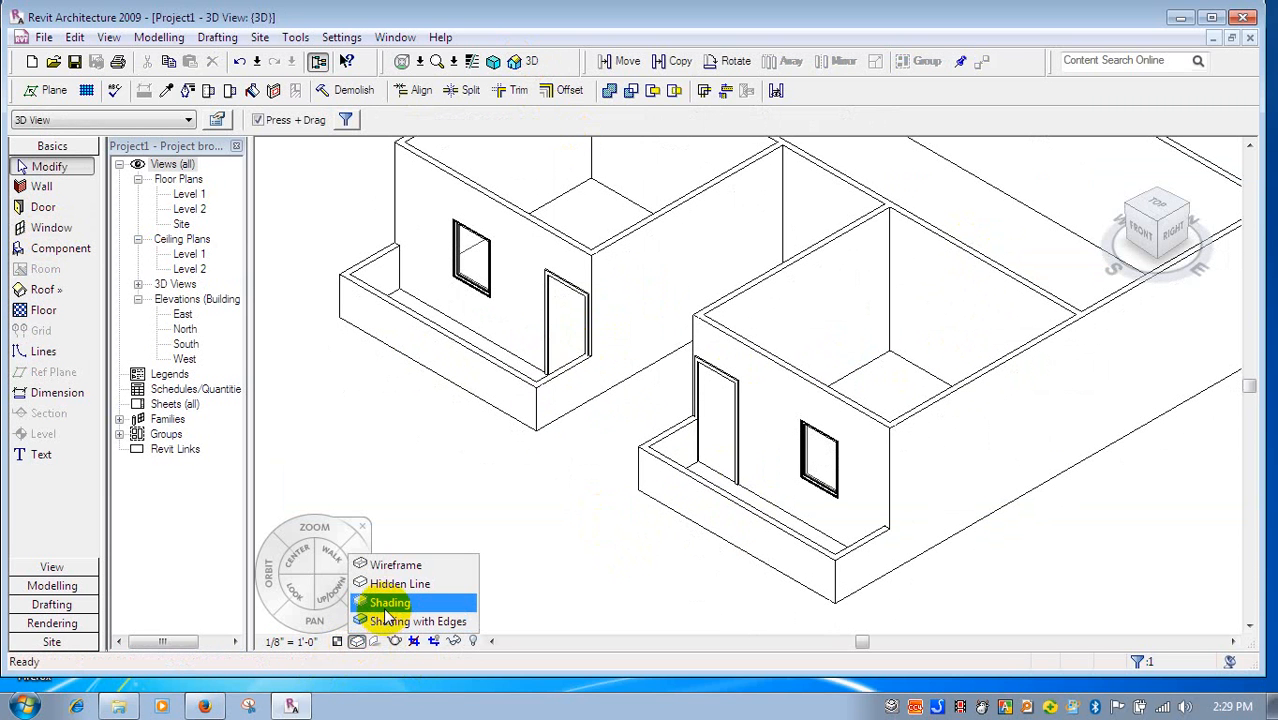
pyautogui.click(382, 600)
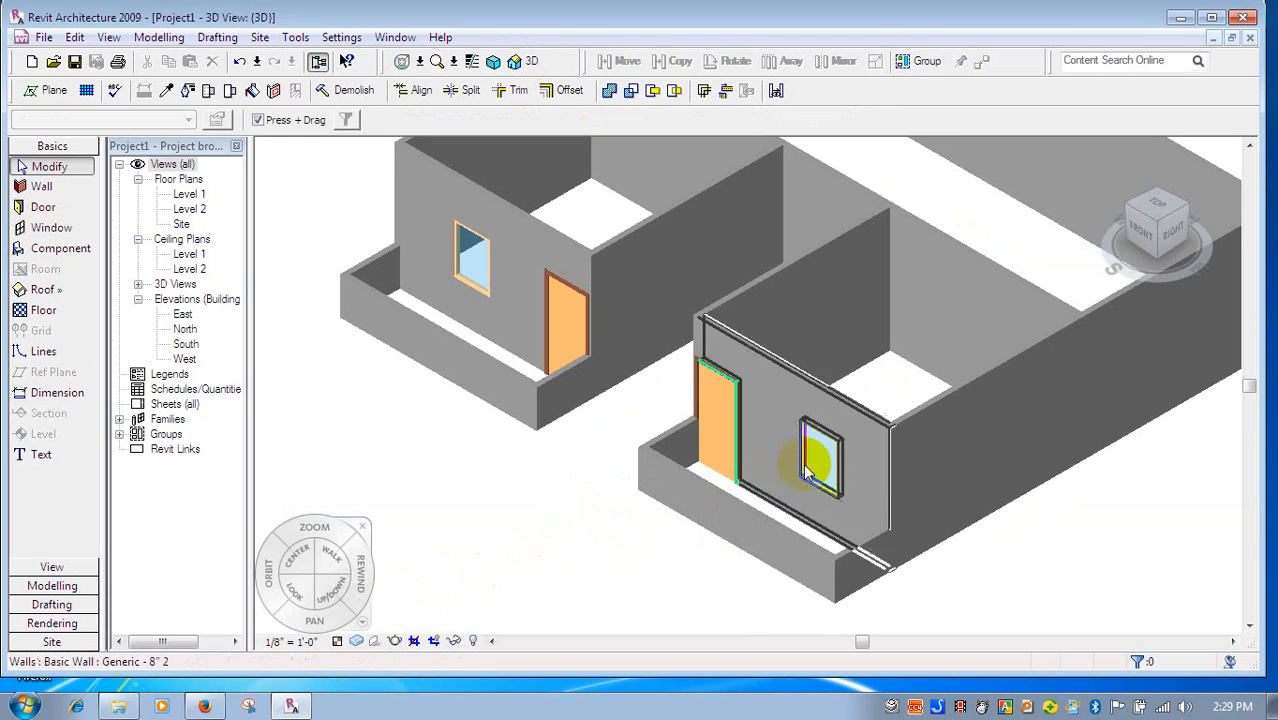
pyautogui.scroll(2, 838, 490)
pyautogui.scroll(-3, 853, 505)
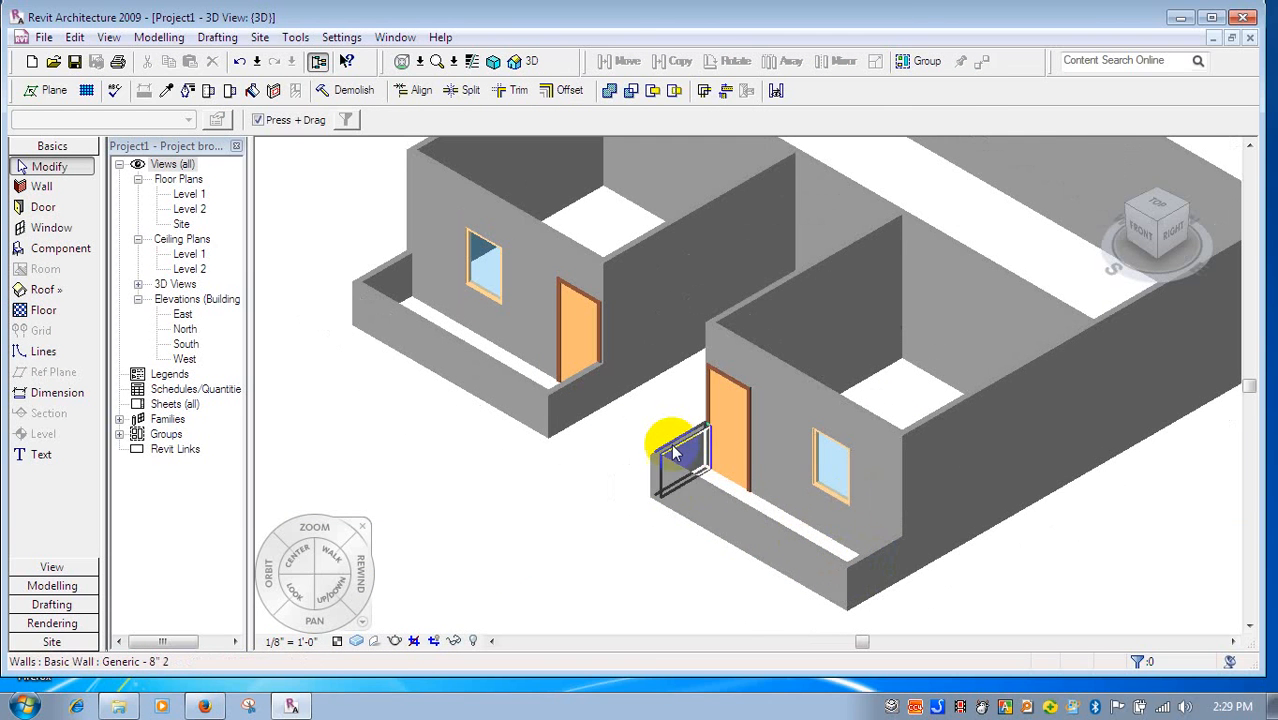
pyautogui.scroll(-1, 656, 448)
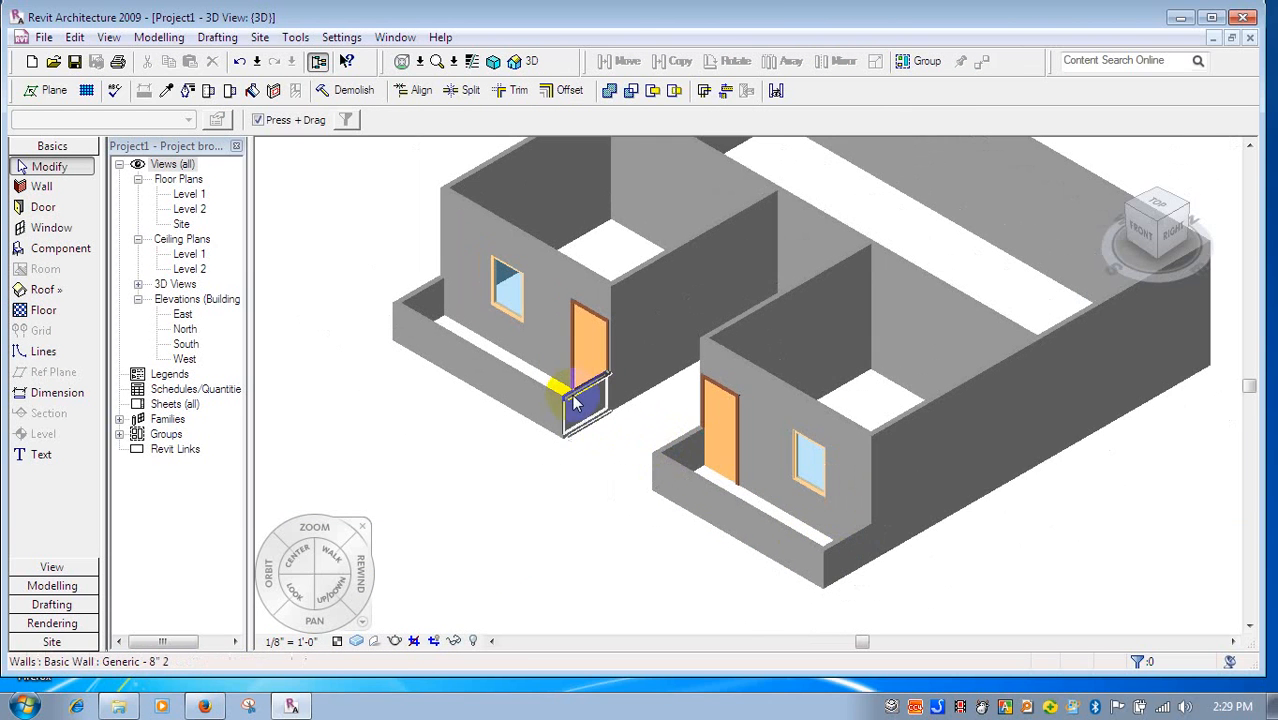
# - Copy the six low extension walls straight up in the South elevation, with Constrain off, so their tops meet the main walls' top edge
pyautogui.click(573, 402)
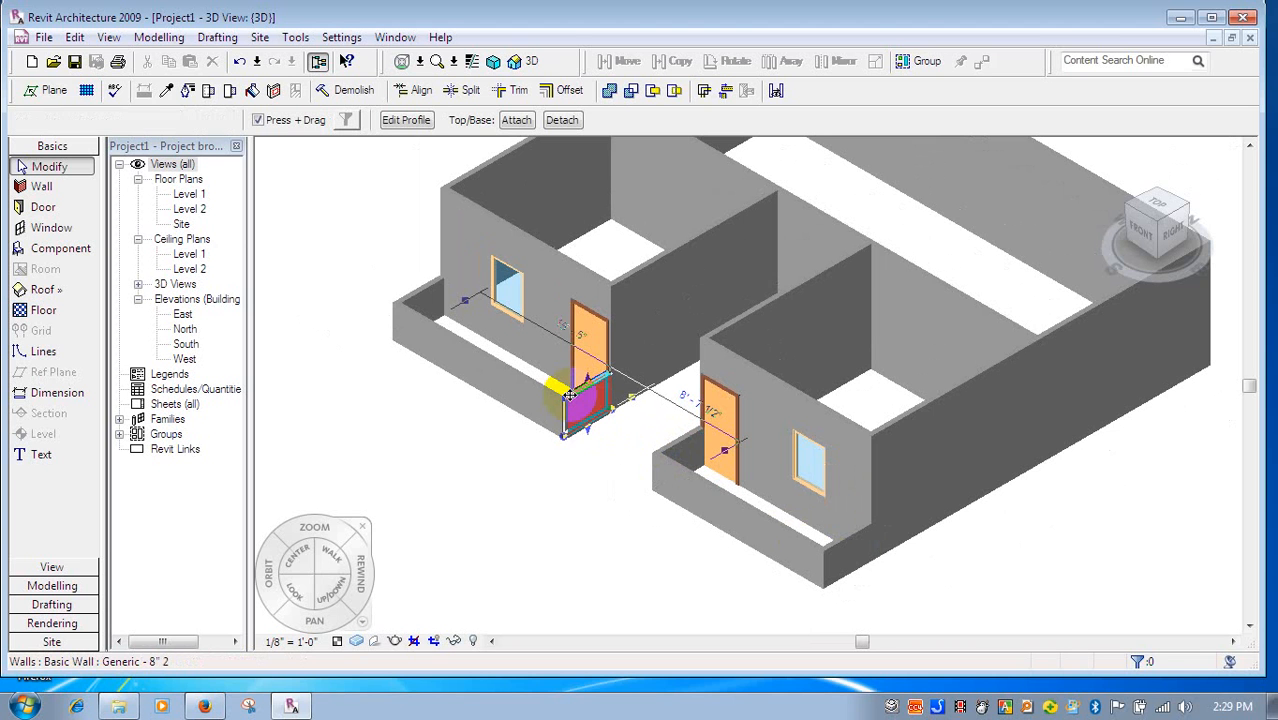
pyautogui.keyDown('ctrl'); pyautogui.click(521, 374); pyautogui.keyUp('ctrl')
pyautogui.keyDown('ctrl'); pyautogui.click(430, 296); pyautogui.keyUp('ctrl')
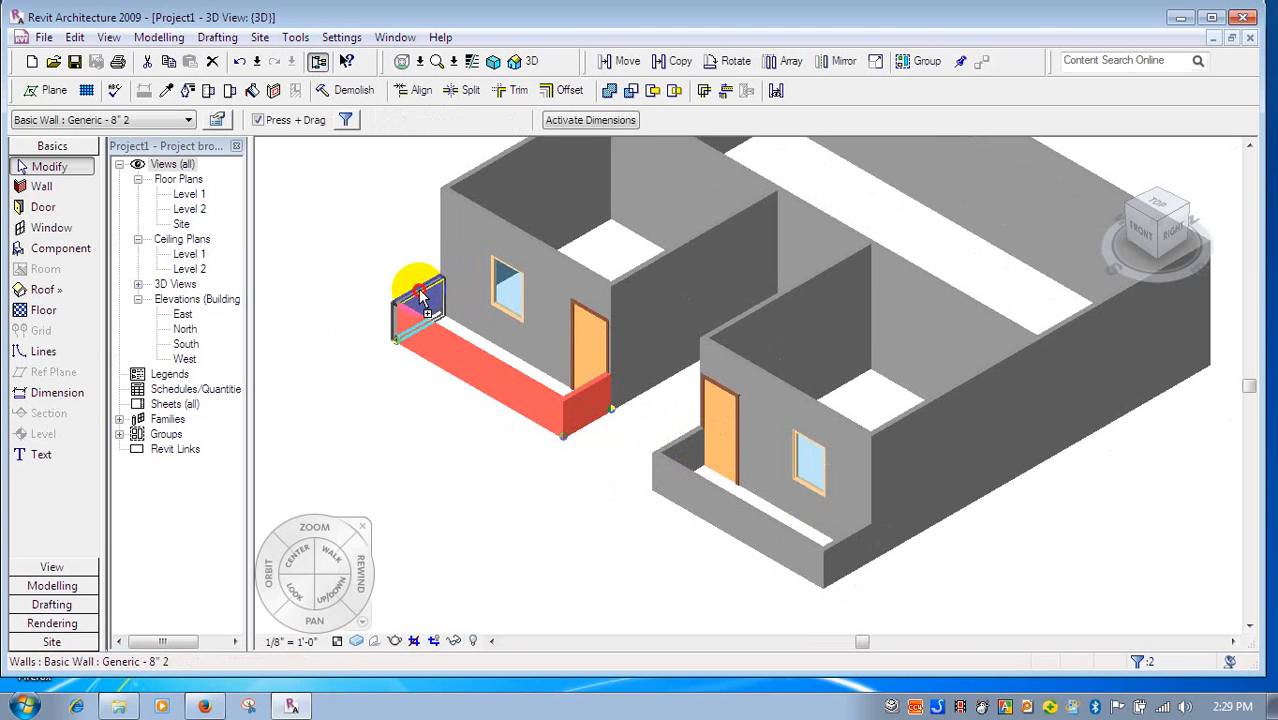
pyautogui.keyDown('ctrl'); pyautogui.click(697, 478); pyautogui.keyUp('ctrl')
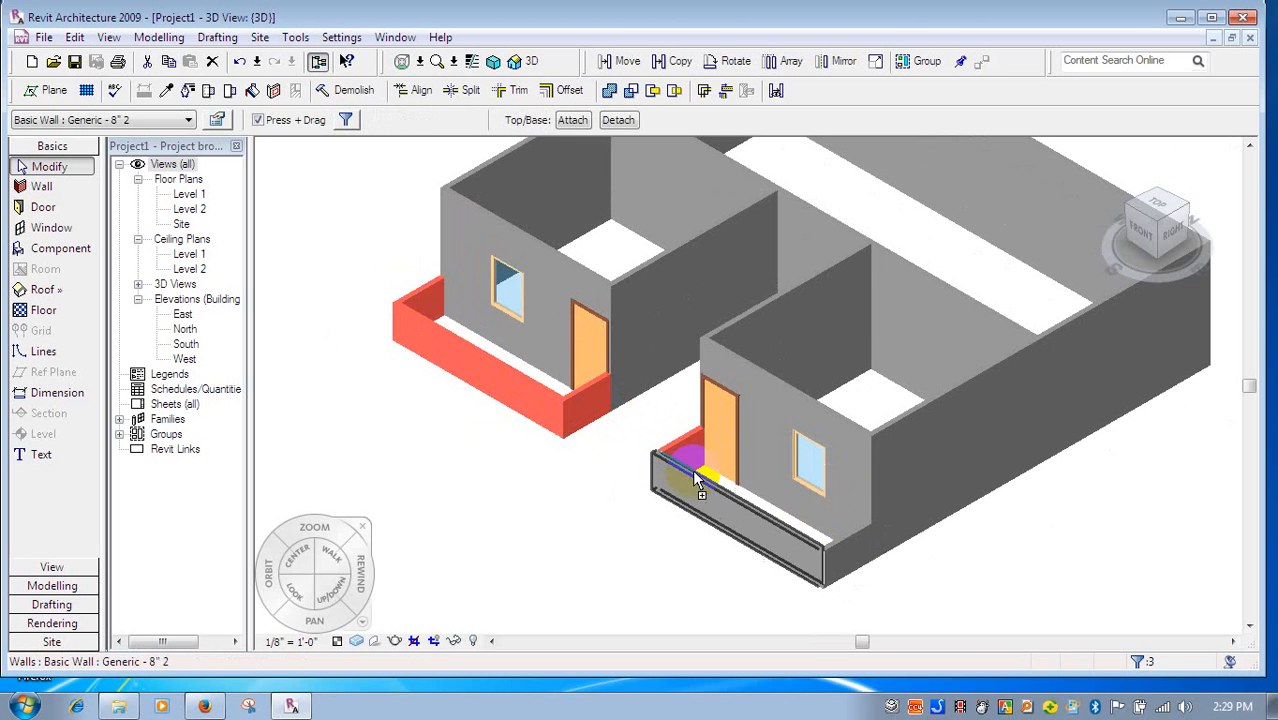
pyautogui.keyDown('ctrl'); pyautogui.click(742, 502); pyautogui.keyUp('ctrl')
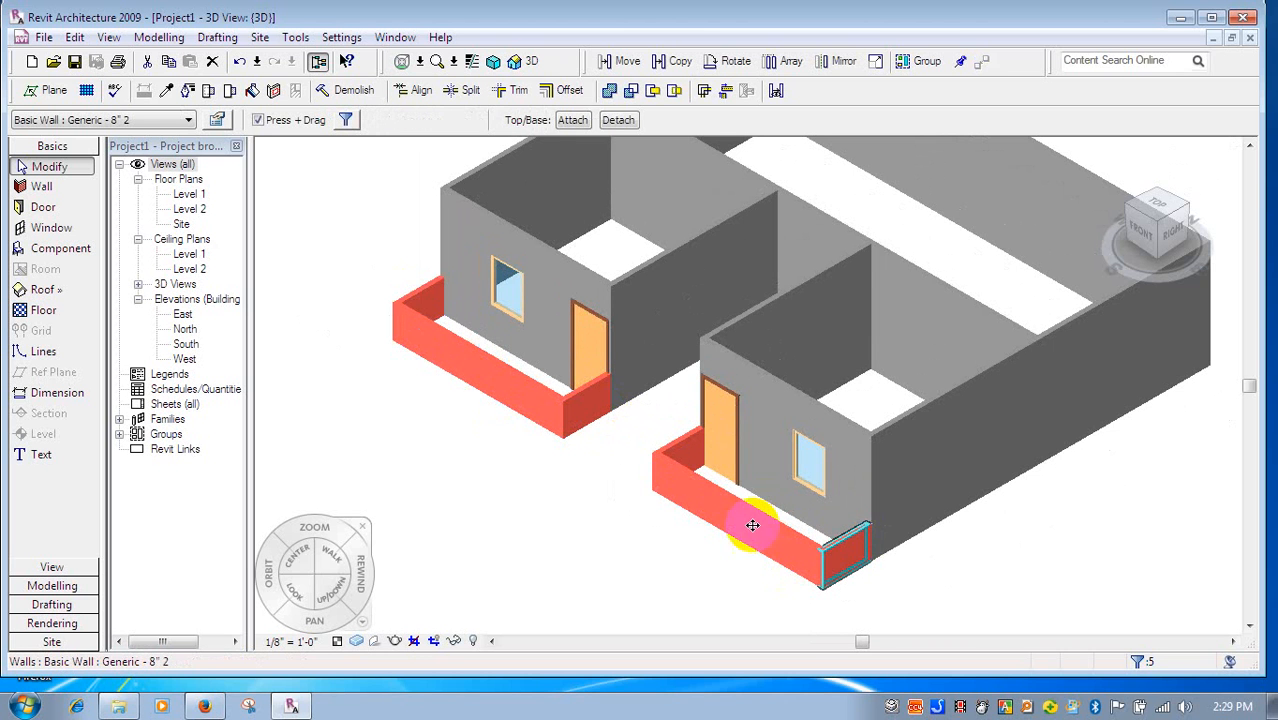
pyautogui.keyDown('ctrl'); pyautogui.click(847, 545); pyautogui.keyUp('ctrl')
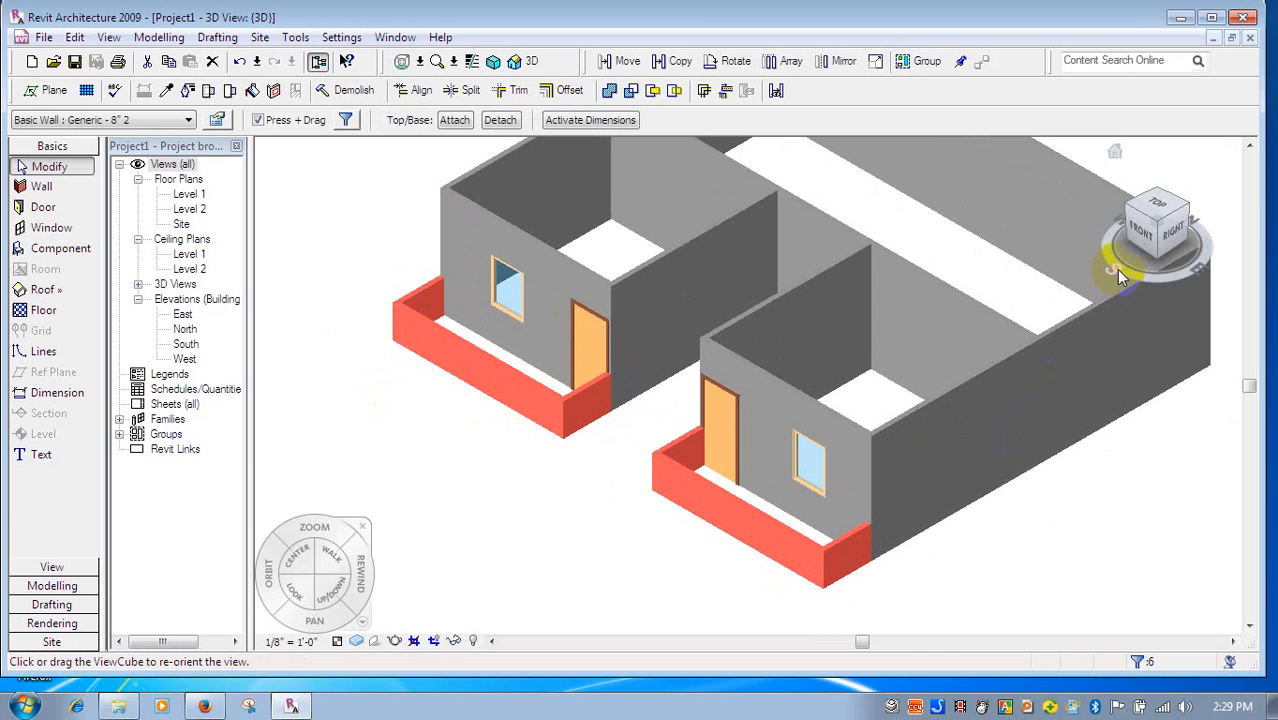
pyautogui.doubleClick(188, 345)
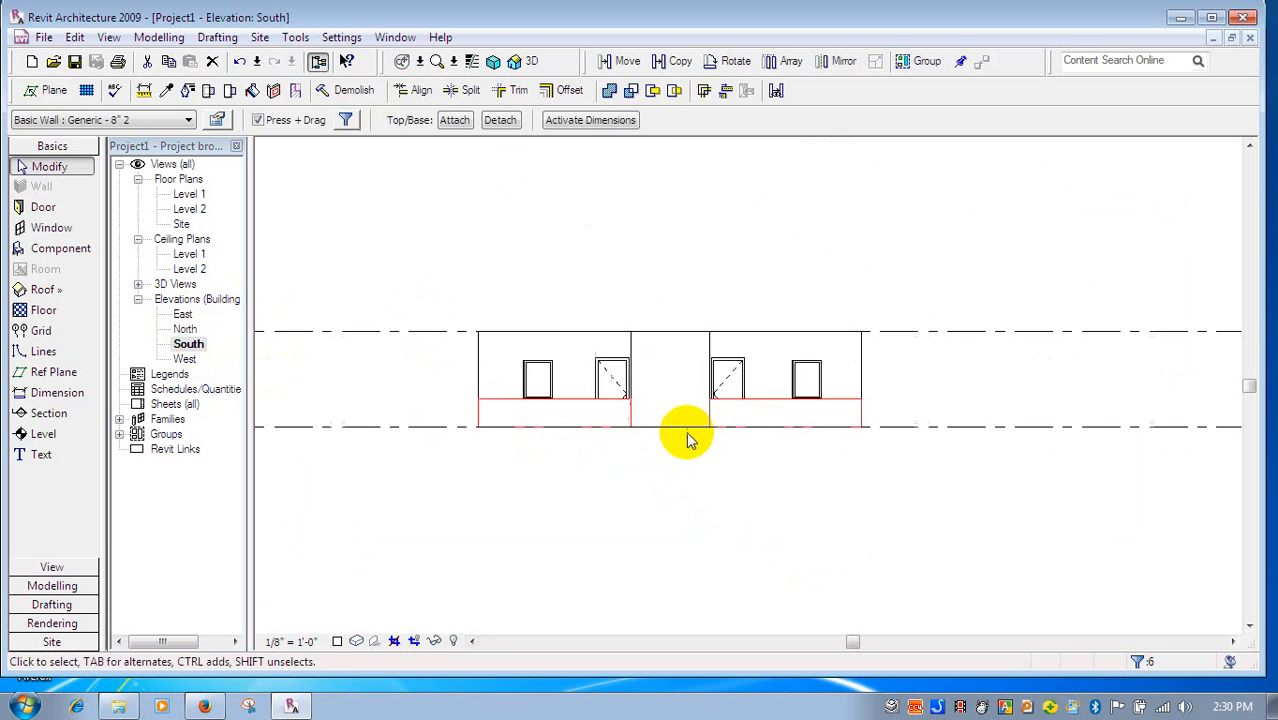
pyautogui.scroll(2, 687, 440)
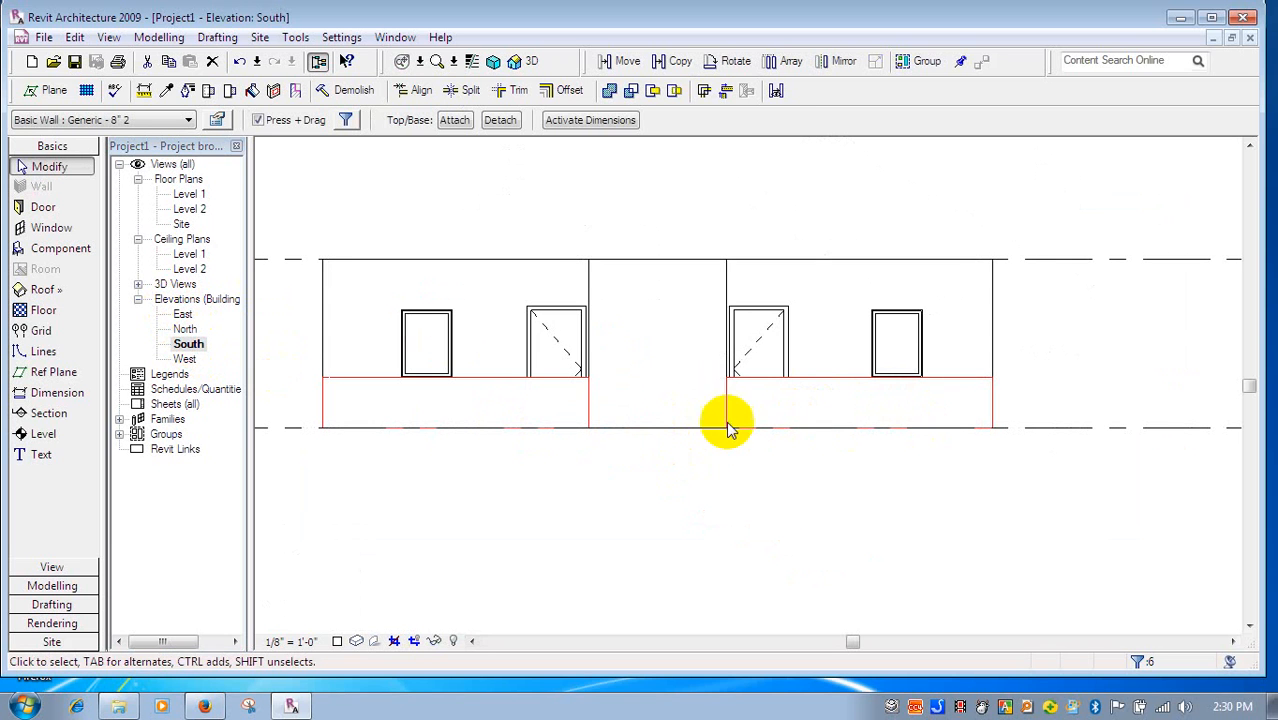
pyautogui.click(679, 64)
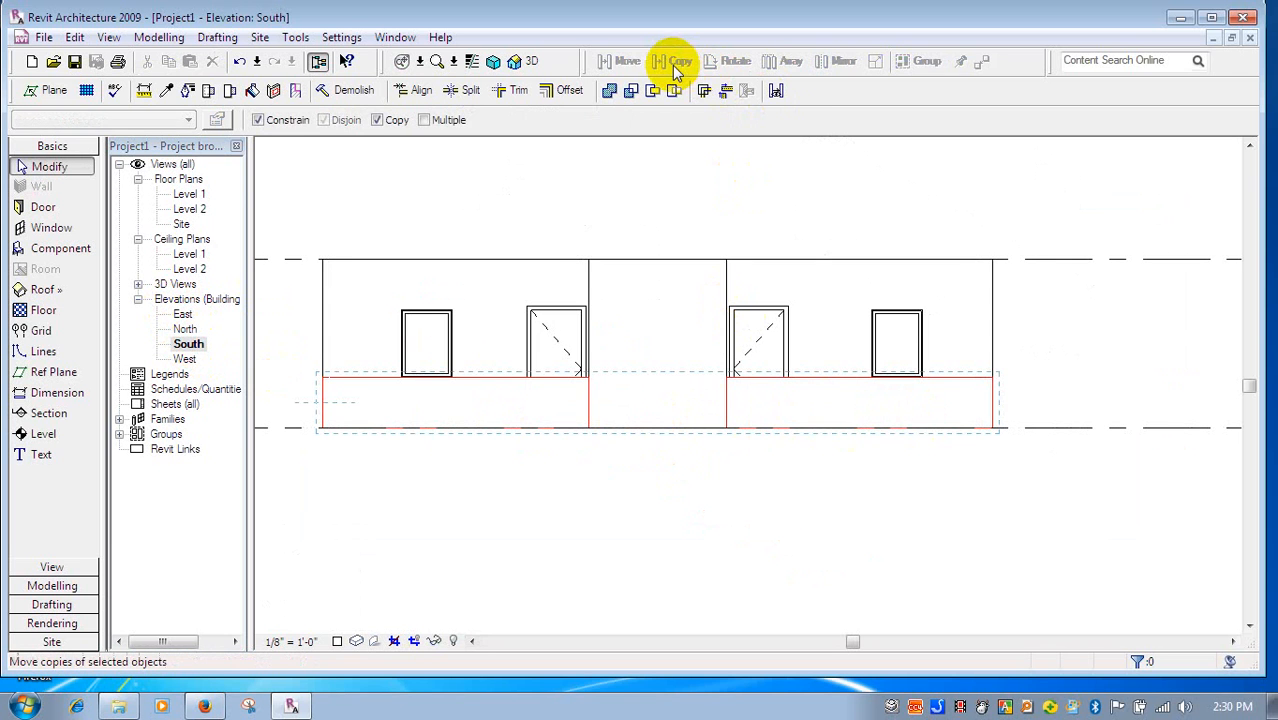
pyautogui.click(258, 120)
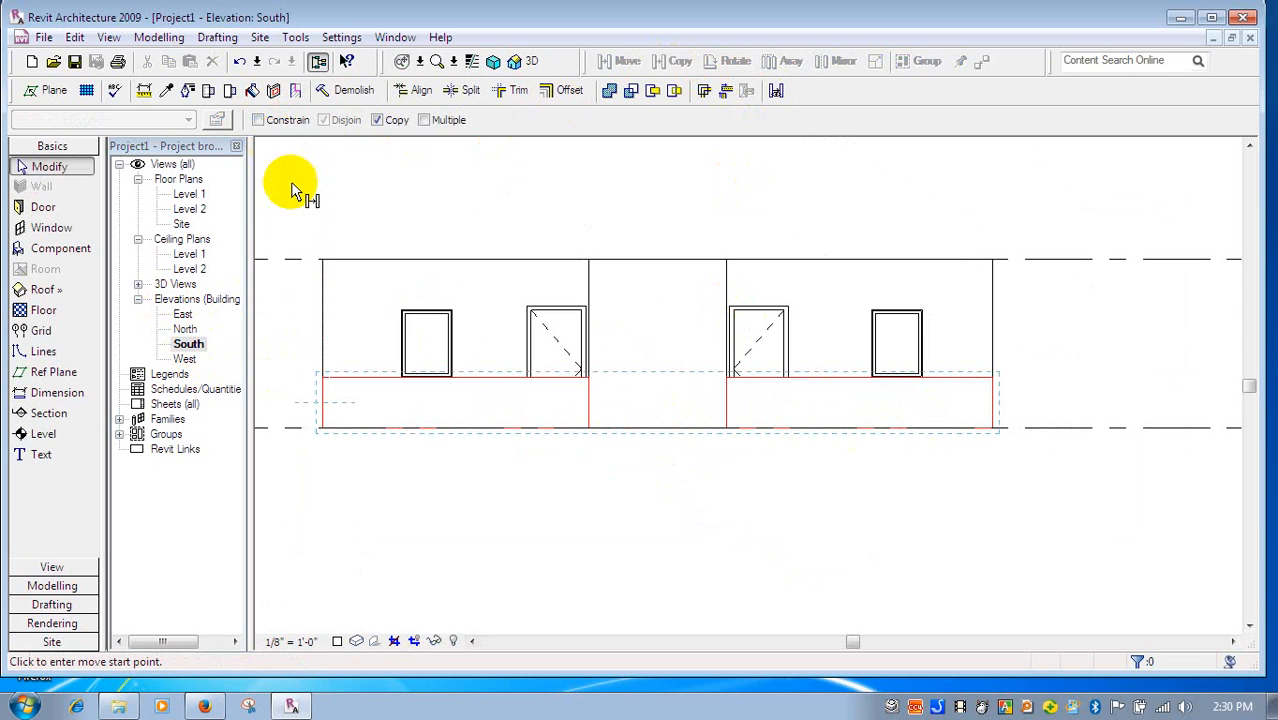
pyautogui.click(322, 380)
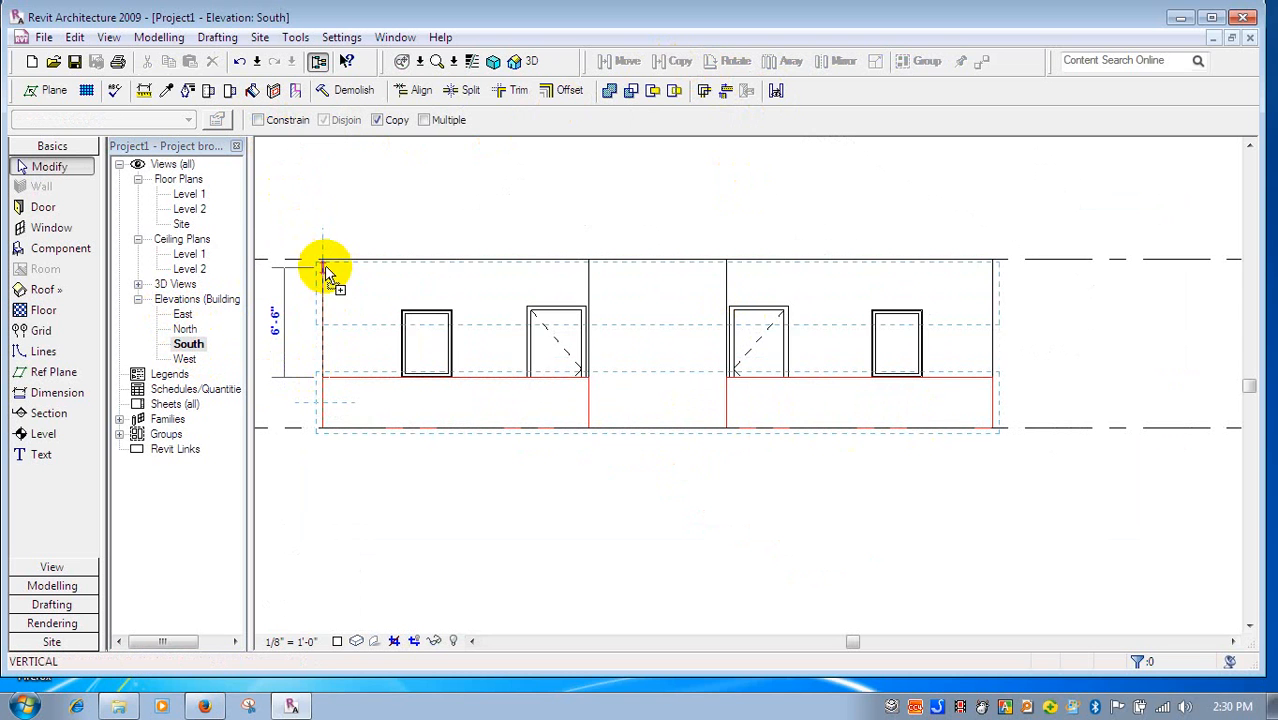
pyautogui.click(322, 260)
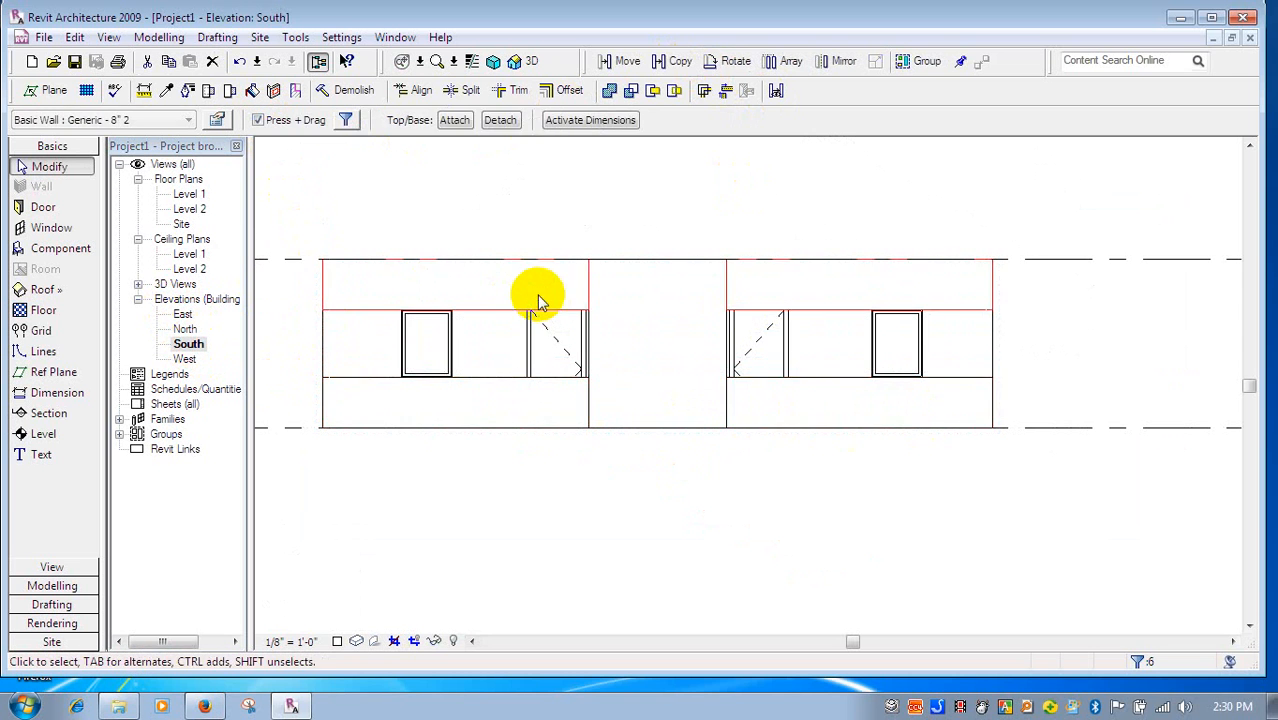
# - Examine the copied upper walls in the 3D view and return to the Level 1 floor plan
pyautogui.click(514, 63)
pyautogui.click(713, 528)
pyautogui.moveTo(713, 528); pyautogui.dragTo(938, 541, button='middle')
pyautogui.scroll(1, 807, 507)
pyautogui.scroll(-2, 863, 515)
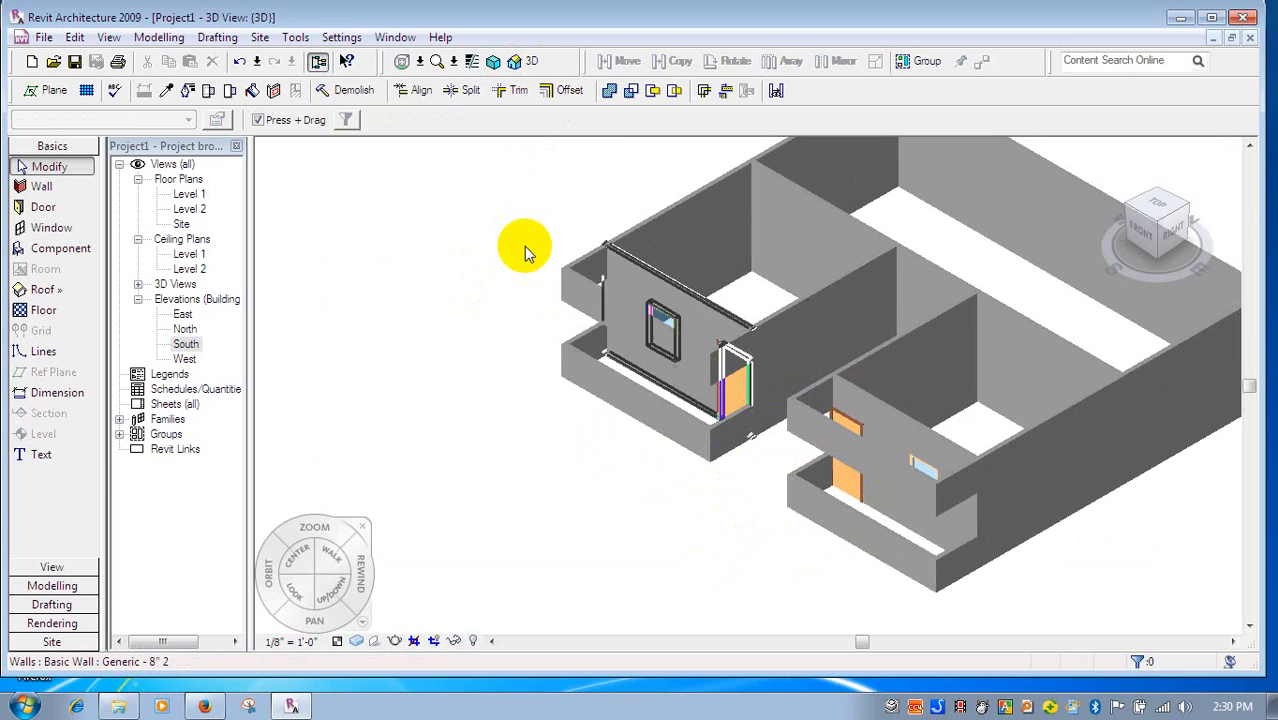
pyautogui.click(194, 197)
pyautogui.doubleClick(198, 197)
pyautogui.scroll(-1, 762, 452)
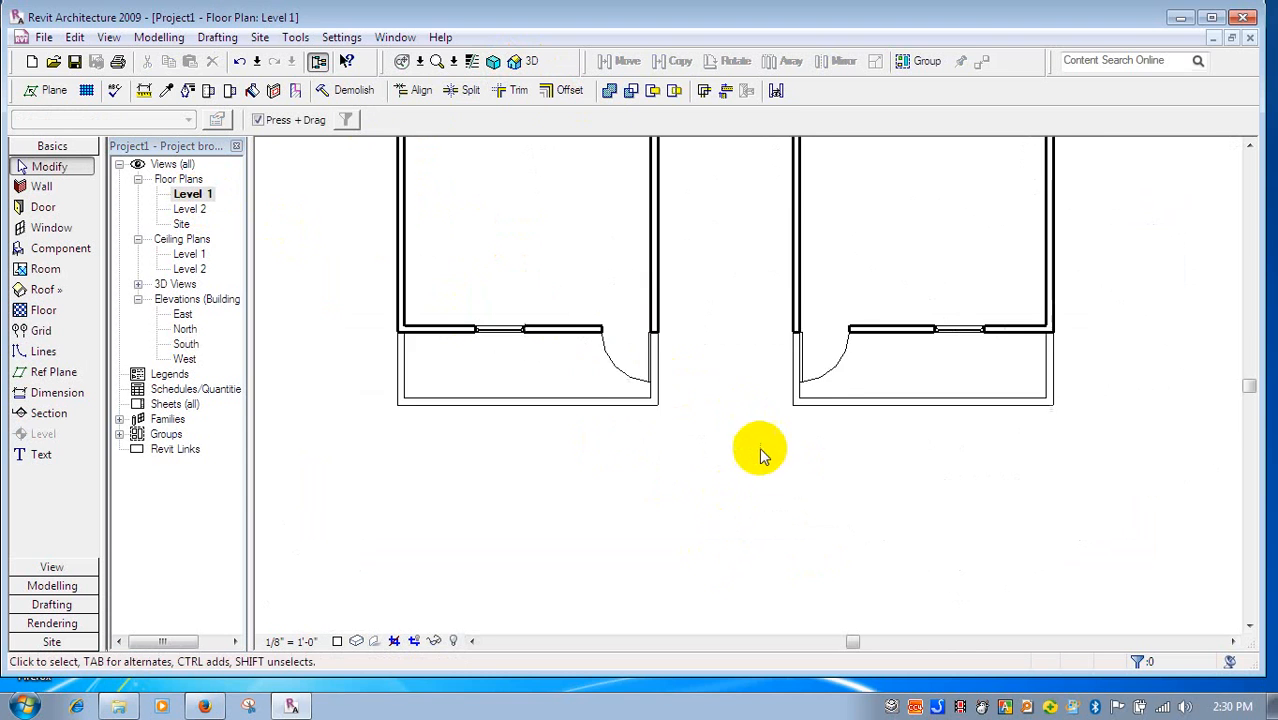
pyautogui.moveTo(762, 445); pyautogui.dragTo(801, 454, button='middle')
pyautogui.scroll(1, 773, 430)
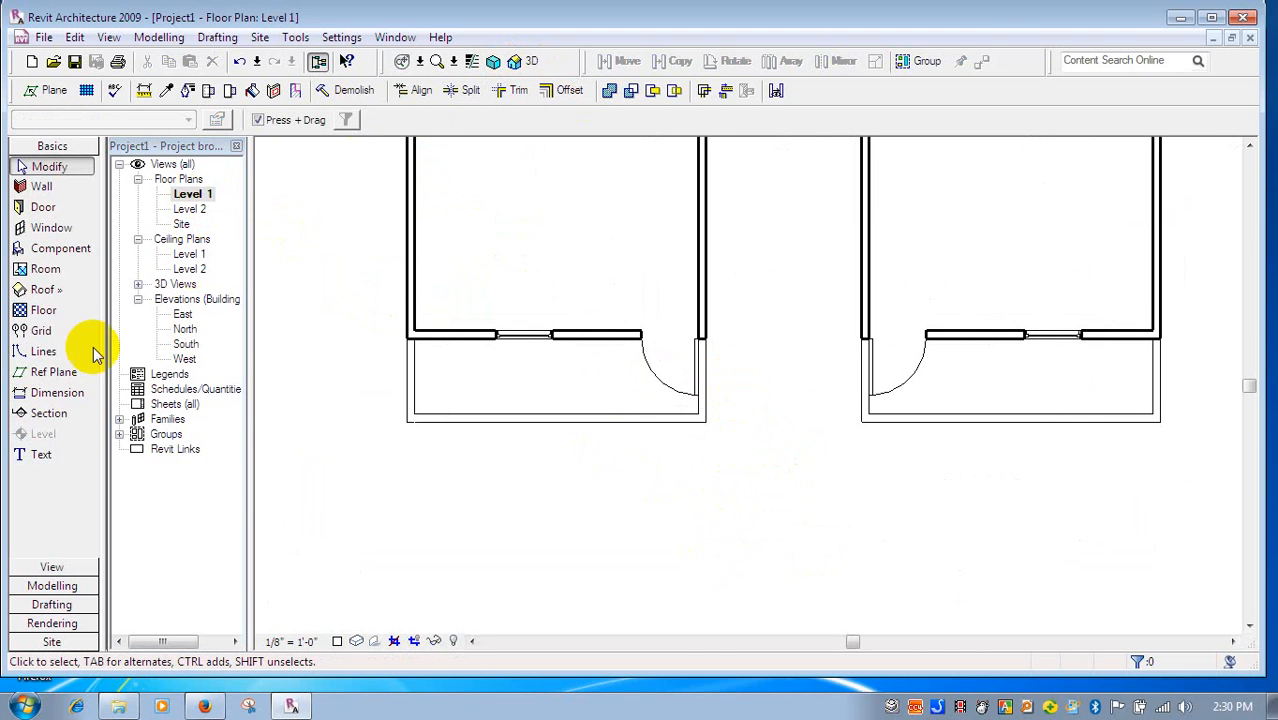
# - Create a railing along the centerlines of the left extension's three low walls, with side segments about 4' - 2 1/2" long
pyautogui.click(55, 586)
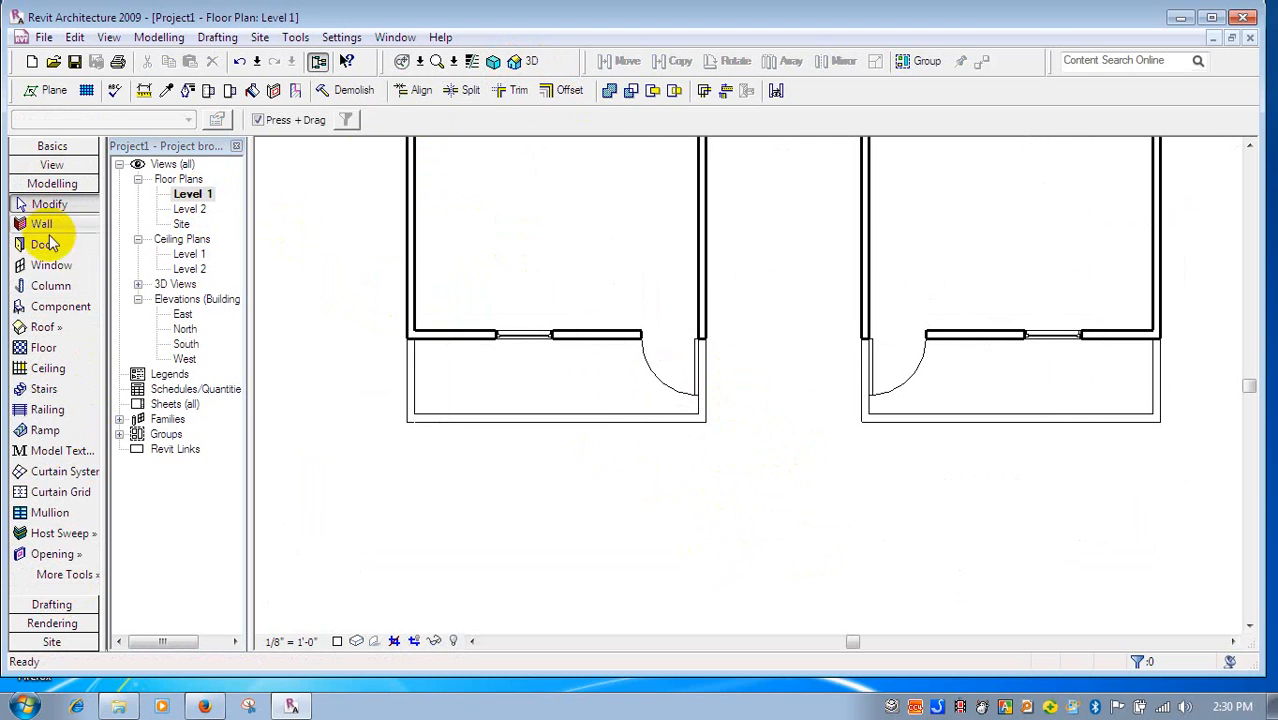
pyautogui.click(46, 409)
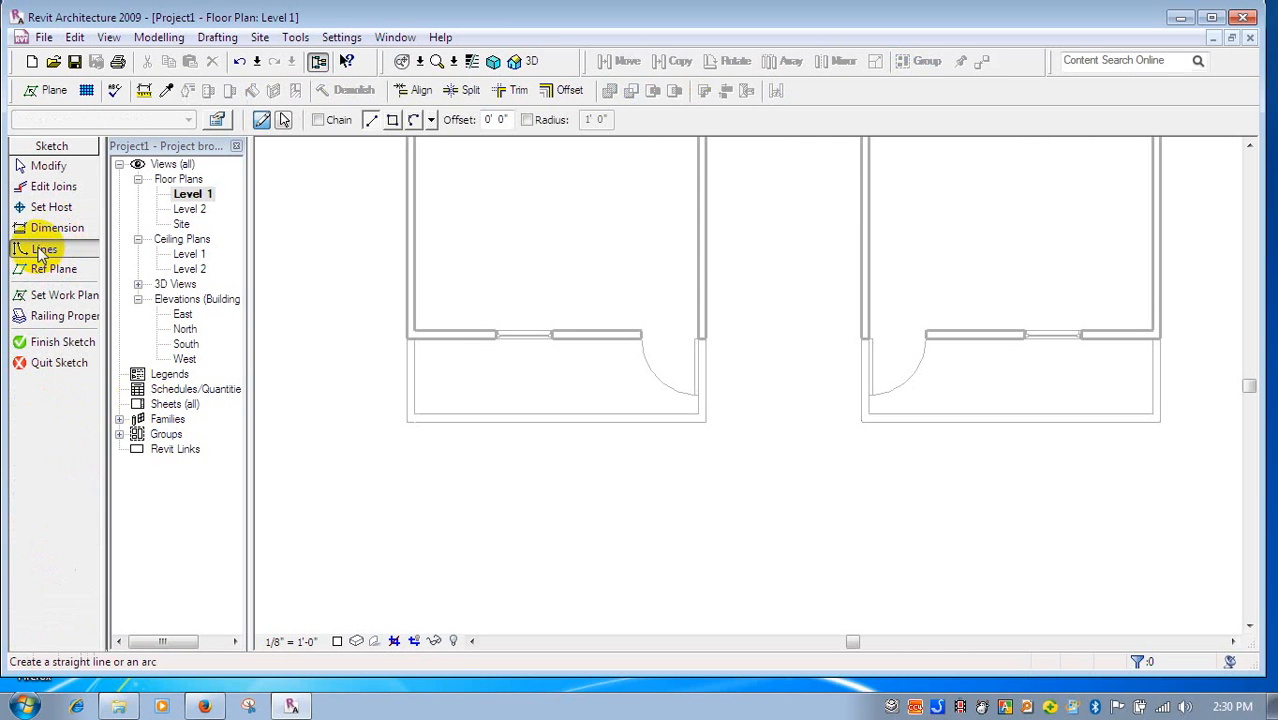
pyautogui.scroll(4, 414, 335)
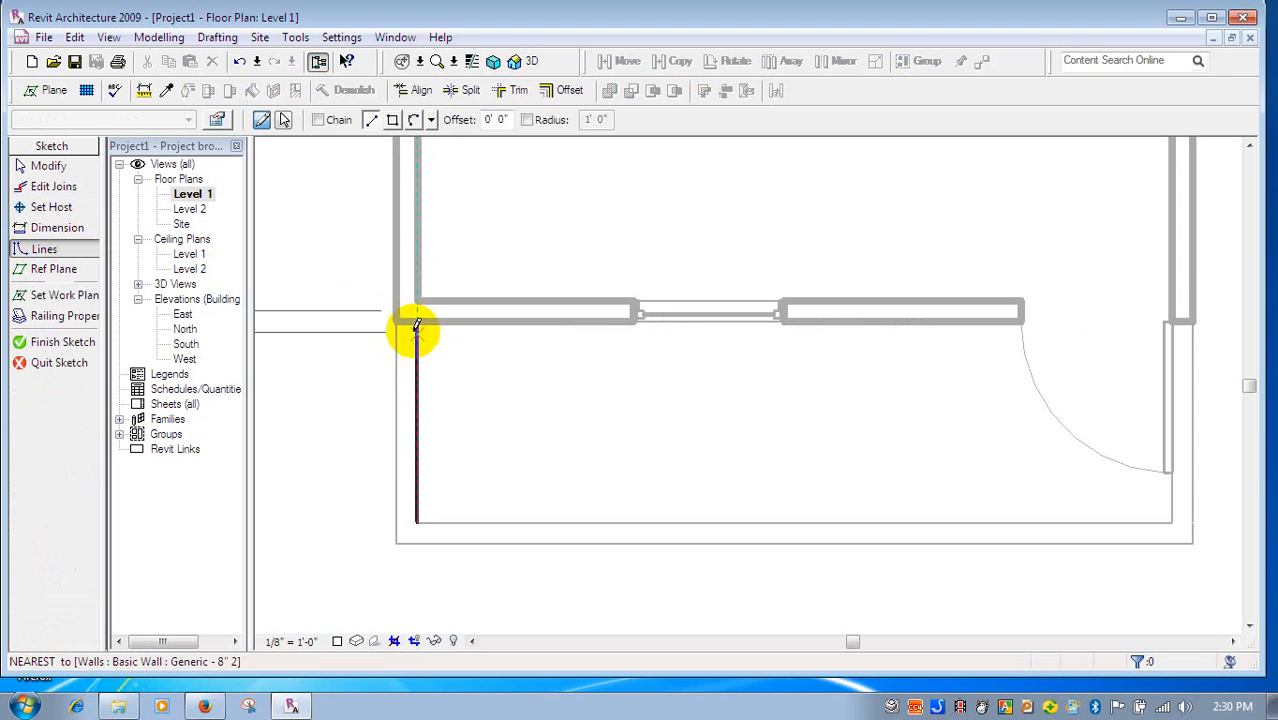
pyautogui.click(407, 322)
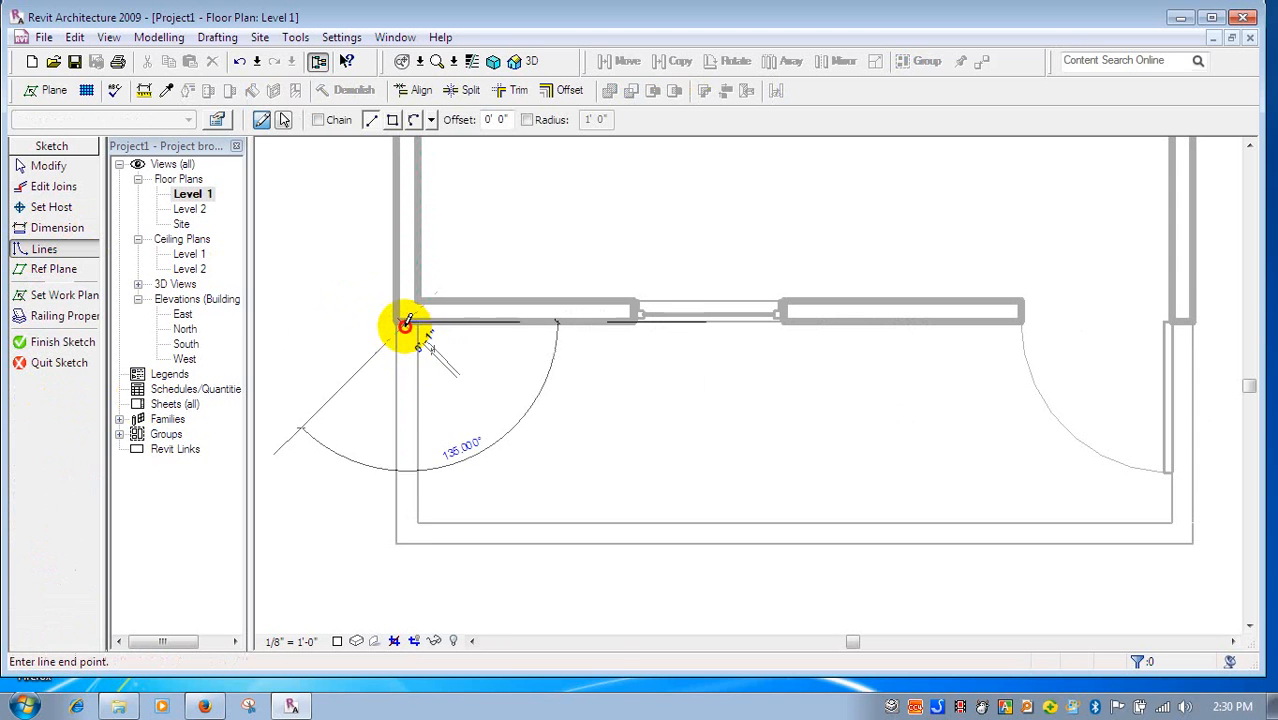
pyautogui.click(407, 530)
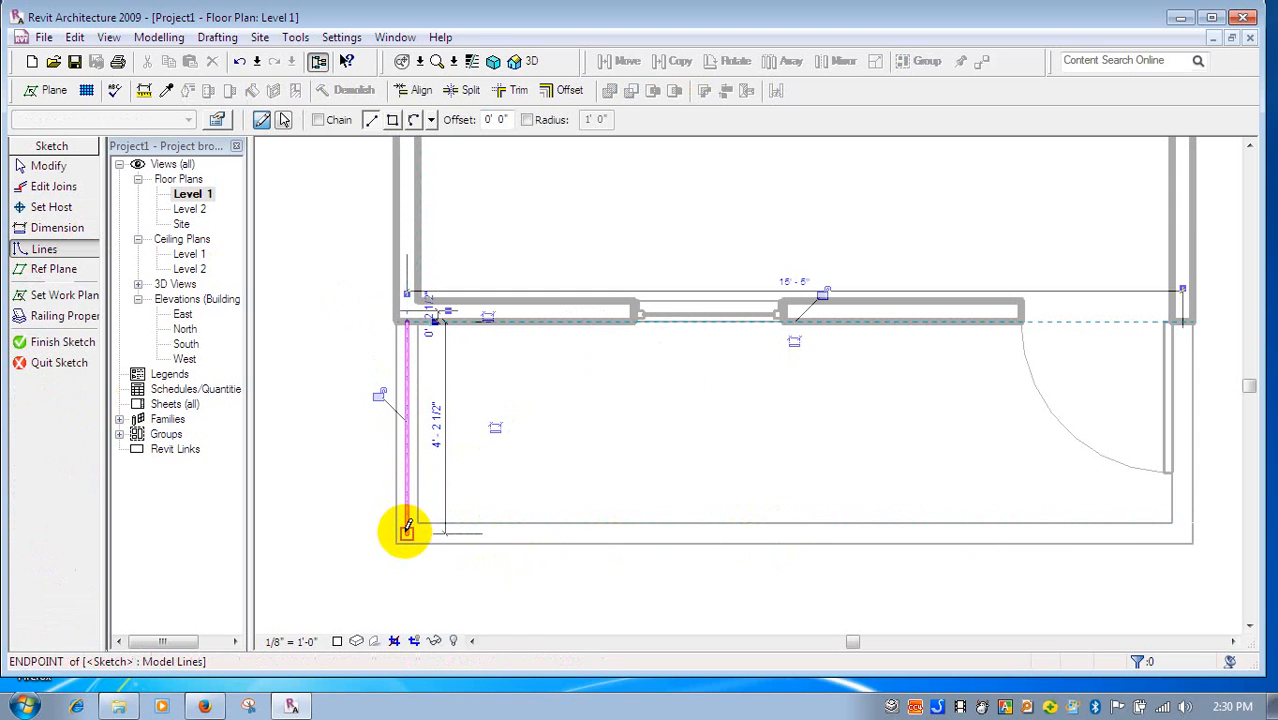
pyautogui.click(1183, 532)
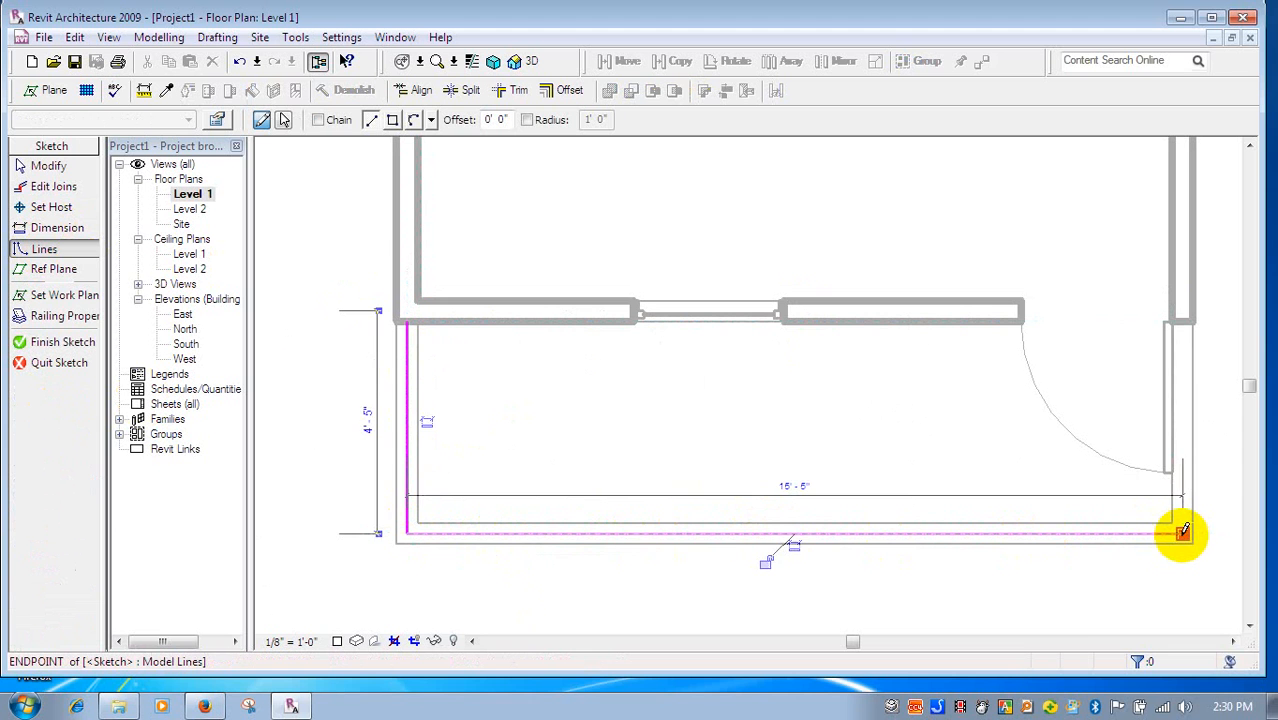
pyautogui.click(1183, 324)
pyautogui.scroll(-1, 1187, 330)
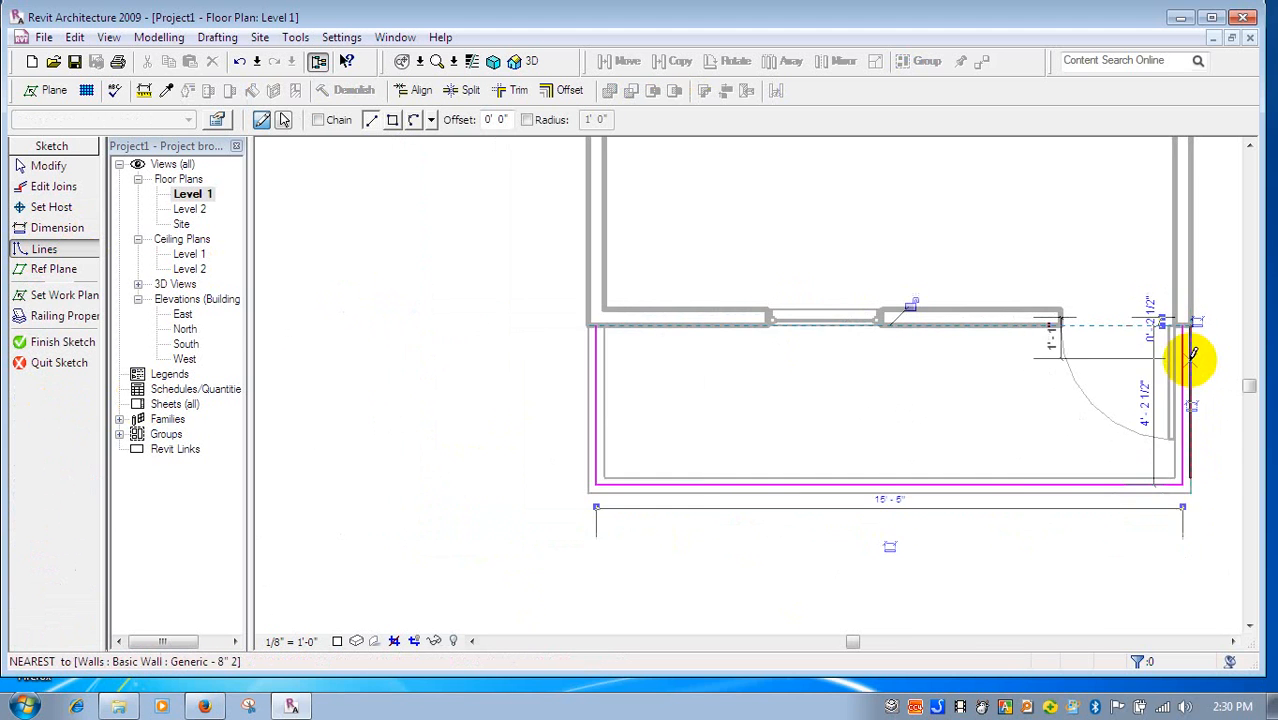
pyautogui.moveTo(1191, 348); pyautogui.dragTo(742, 356, button='middle')
pyautogui.rightClick(765, 330)
pyautogui.click(792, 341)
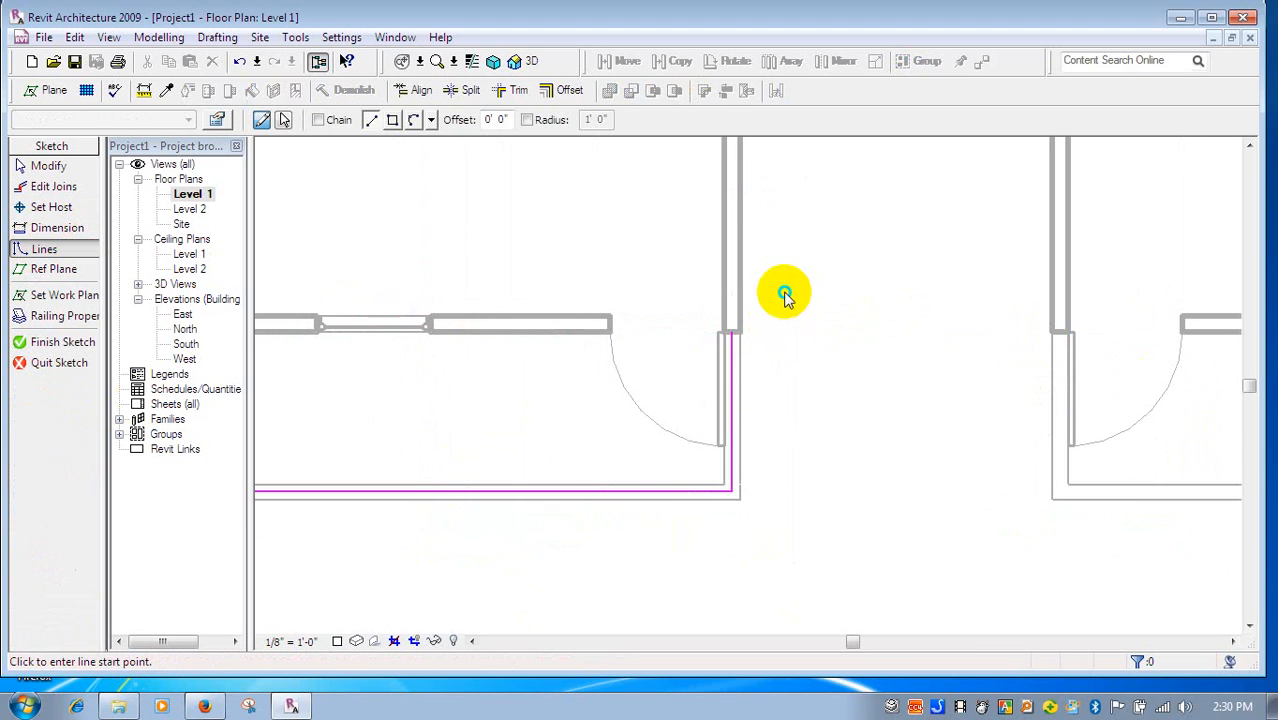
pyautogui.rightClick(784, 291)
pyautogui.click(805, 303)
pyautogui.scroll(-1, 873, 330)
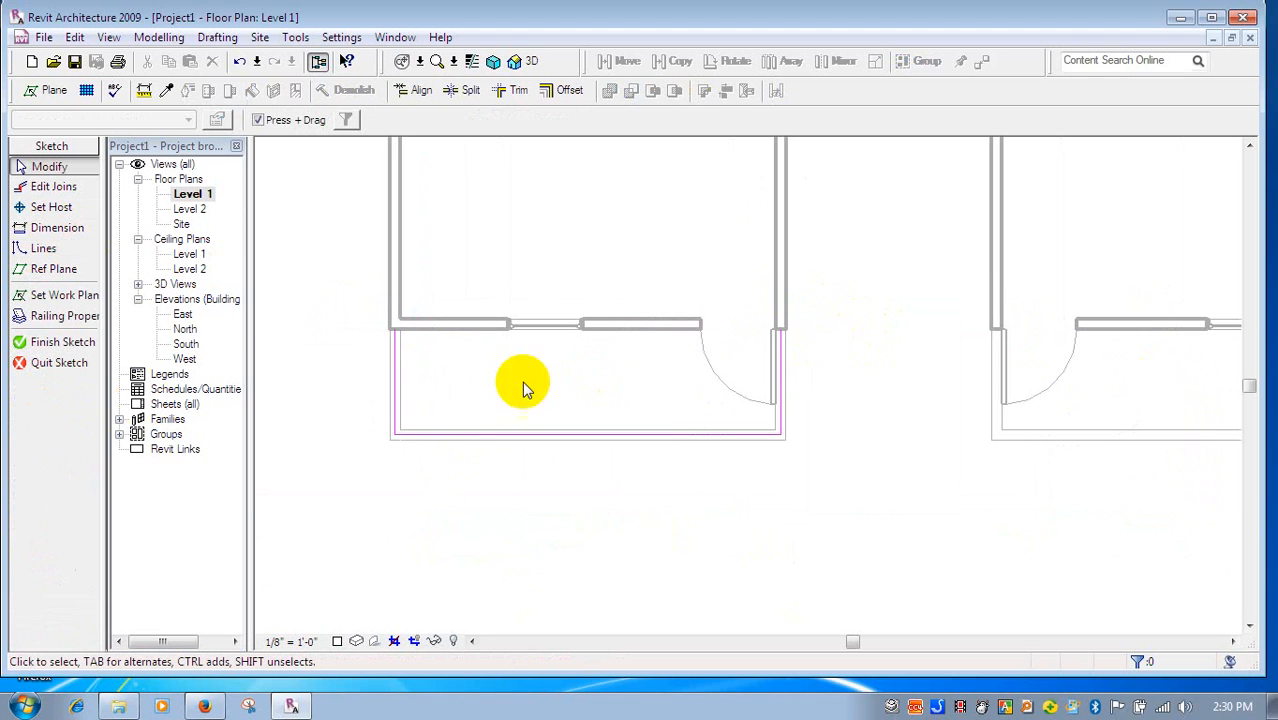
pyautogui.click(58, 342)
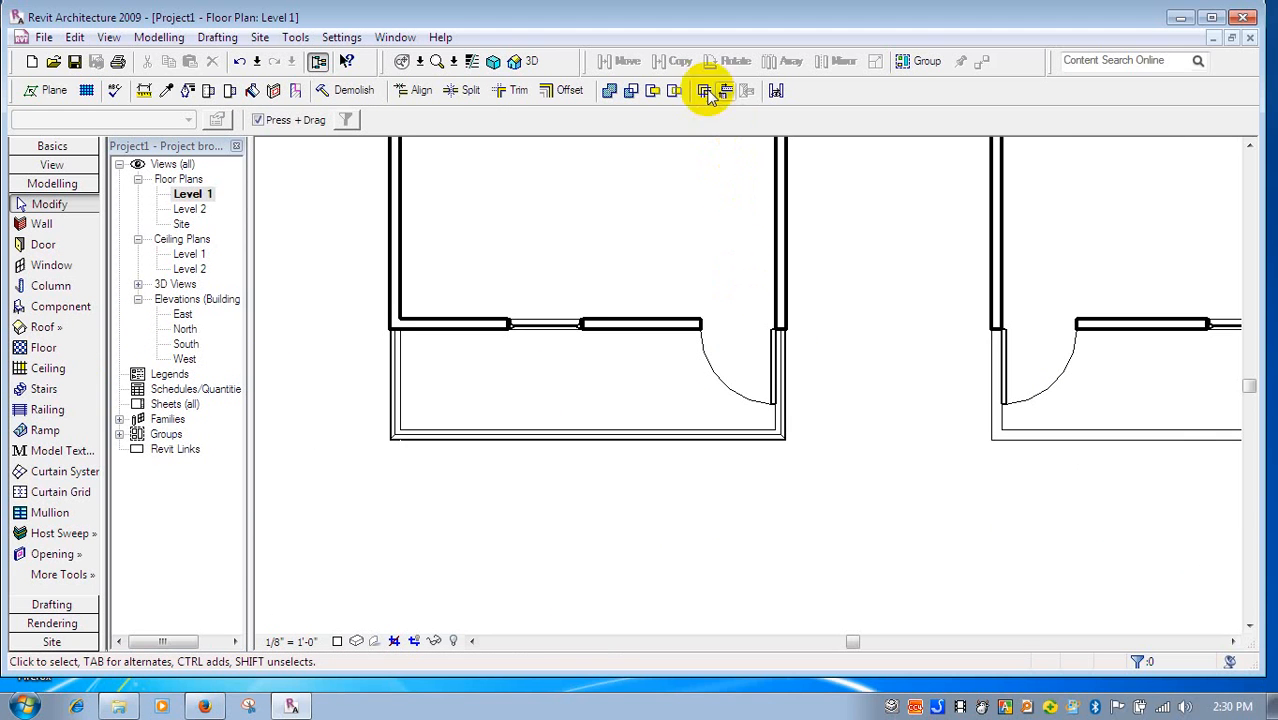
# - Select the railing on the left extension's low walls in the 3D view and open its element properties
pyautogui.click(520, 61)
pyautogui.scroll(5, 730, 440)
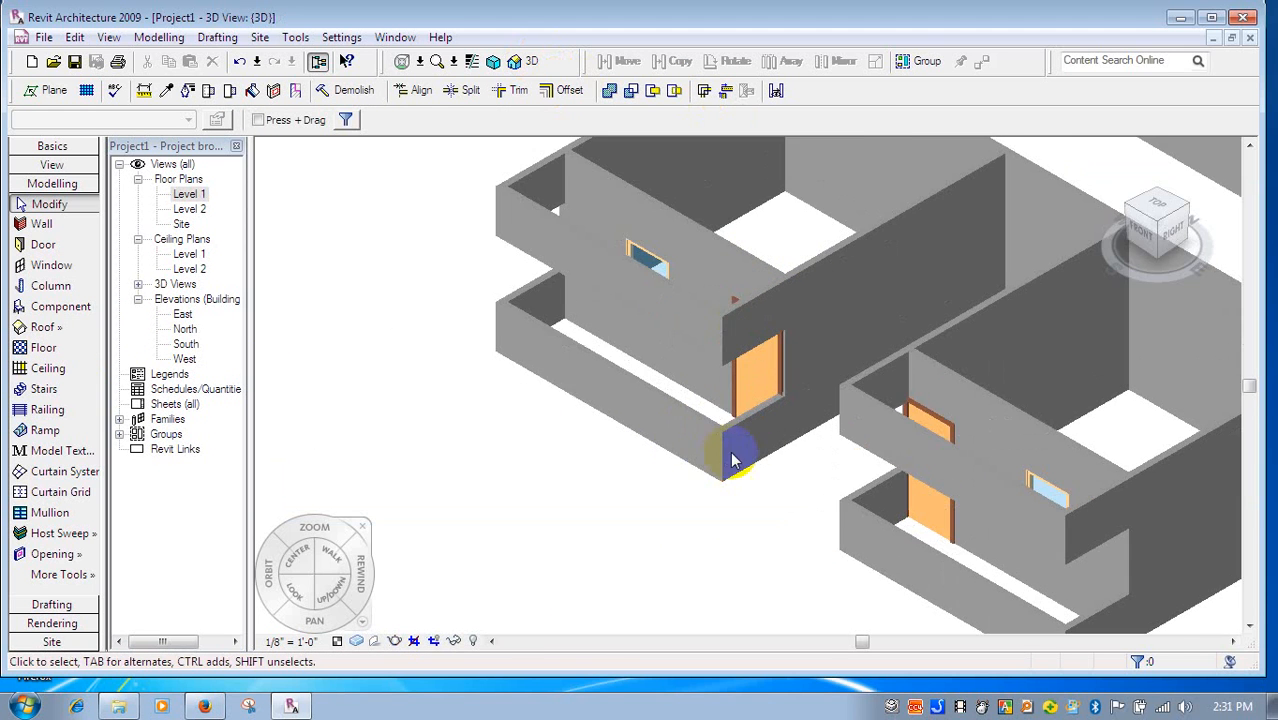
pyautogui.press('Tab')
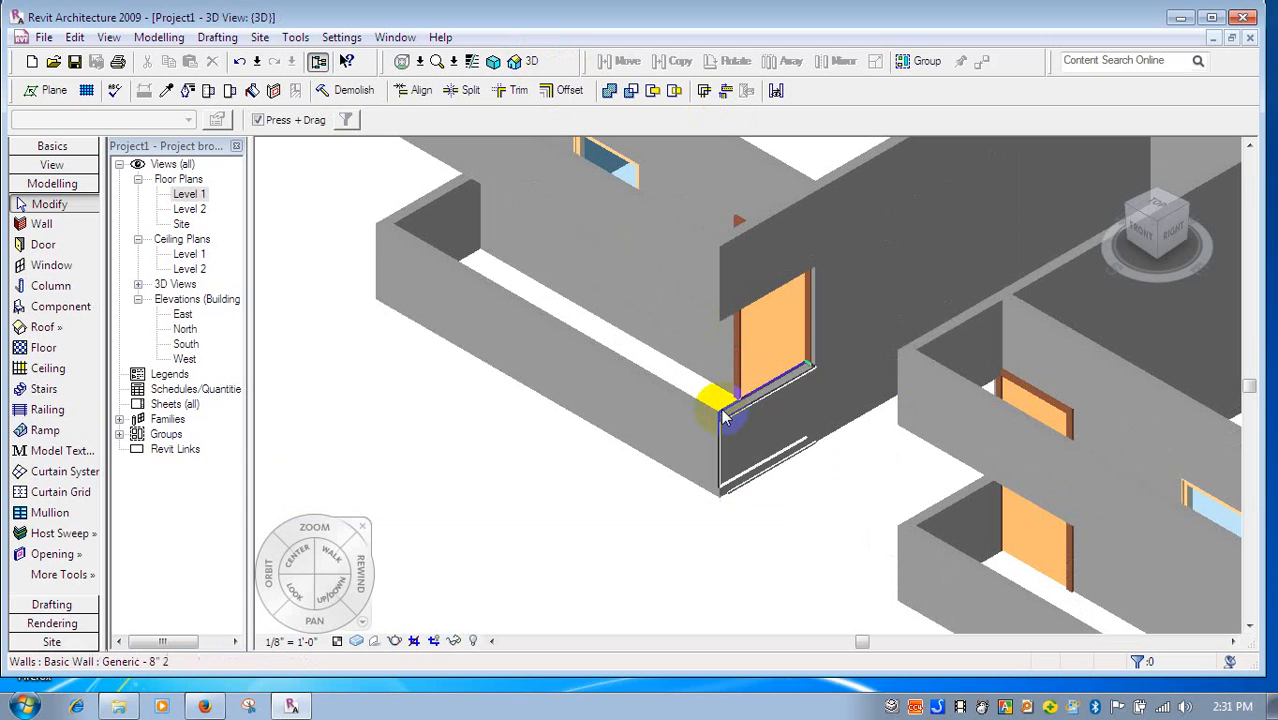
pyautogui.click(725, 412)
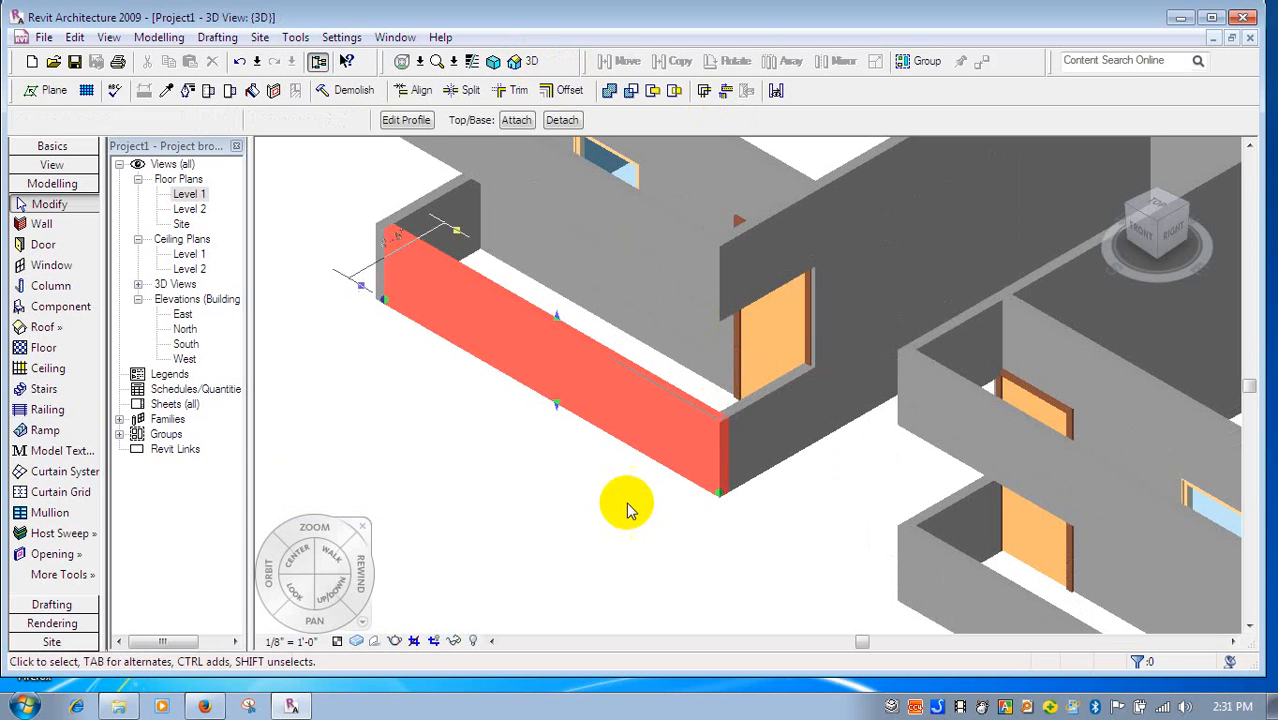
pyautogui.press('Delete')
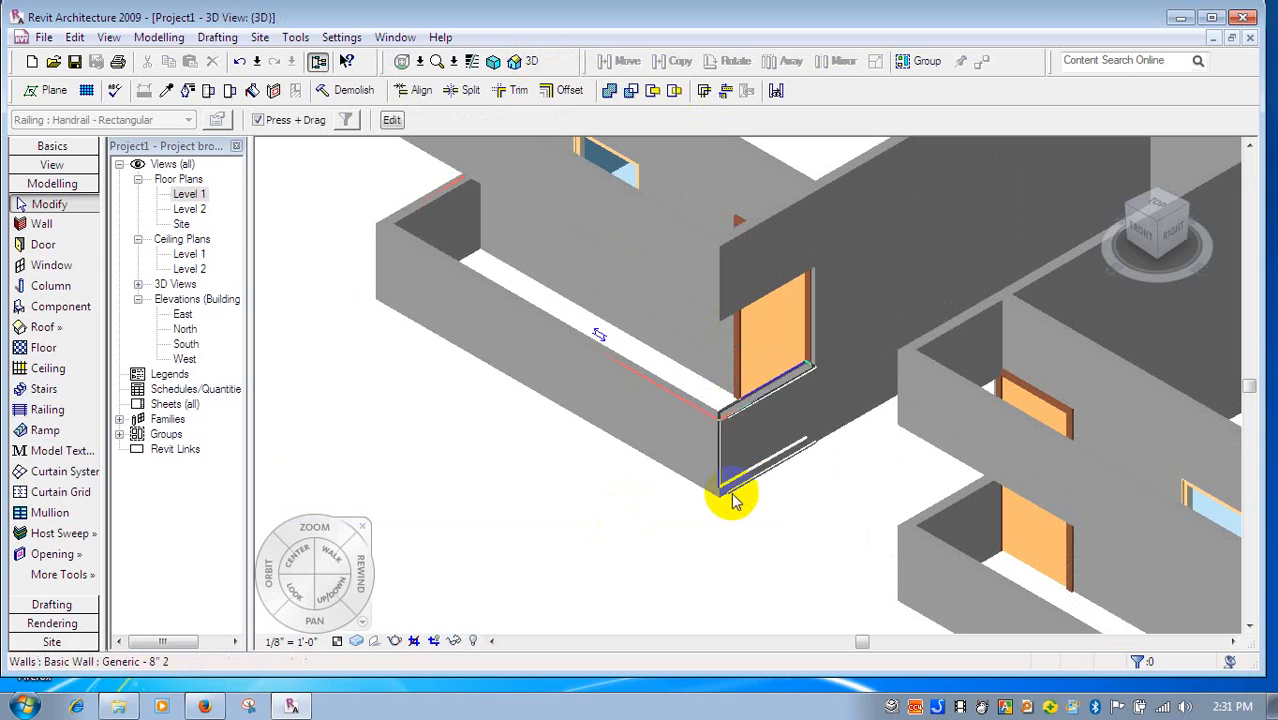
pyautogui.click(685, 438)
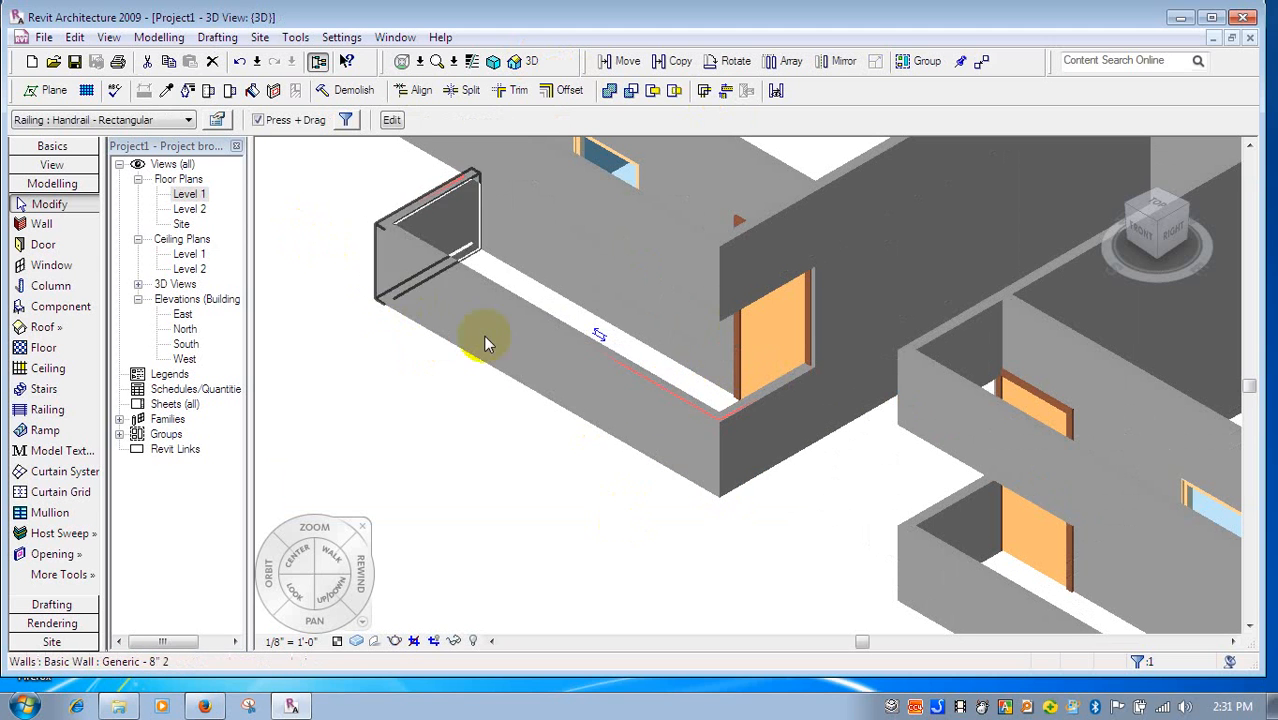
pyautogui.click(219, 120)
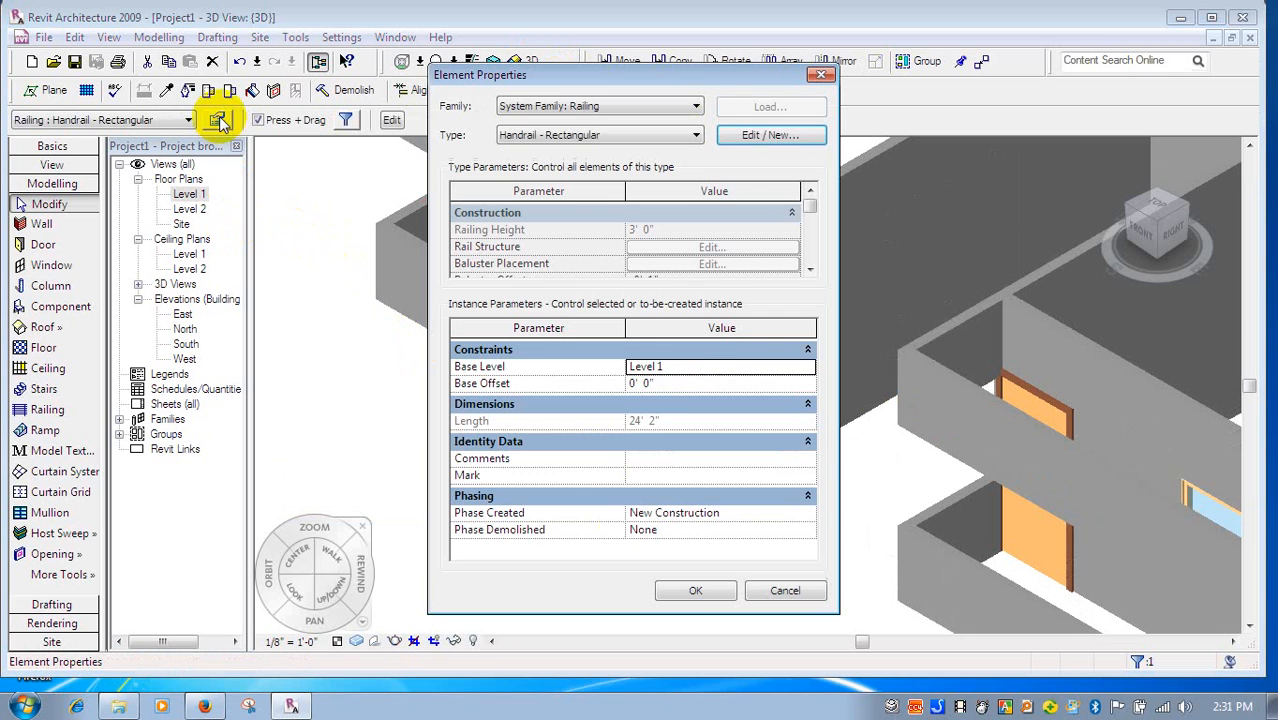
# - Set the height of Rail 1 to 4' 0" in the rail structure of the Handrail - Rectangular type
pyautogui.click(754, 135)
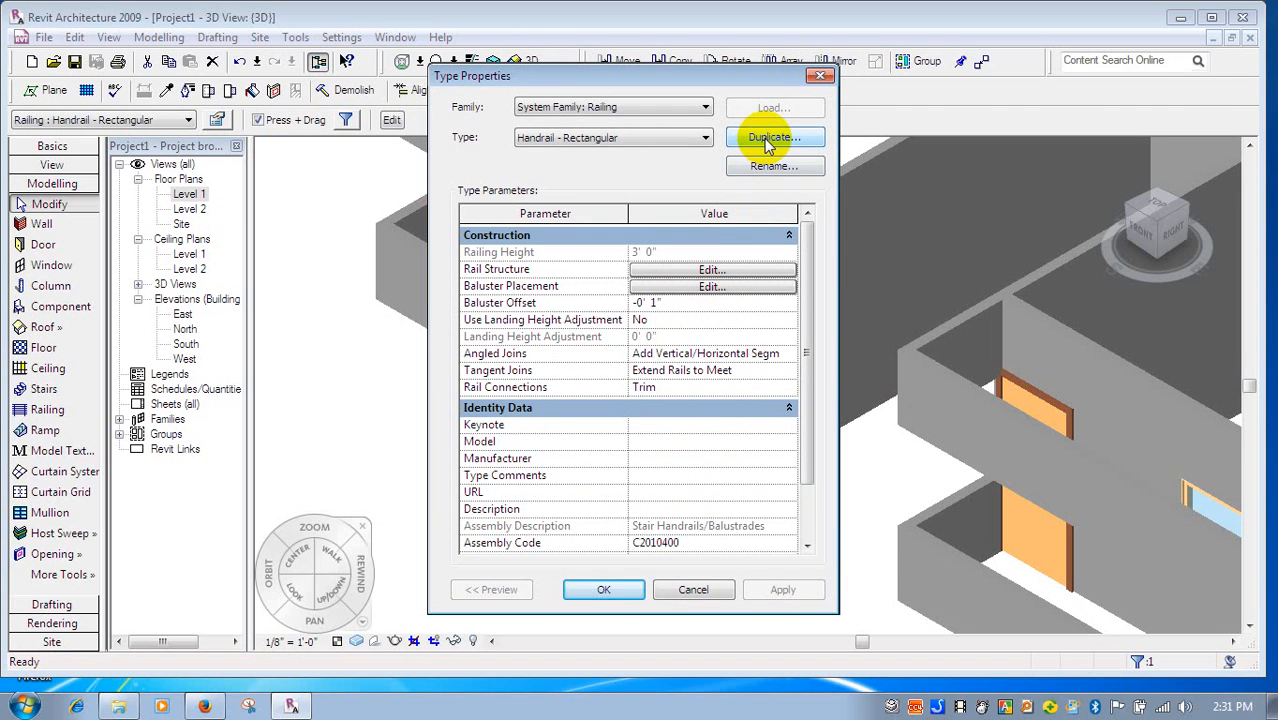
pyautogui.click(604, 590)
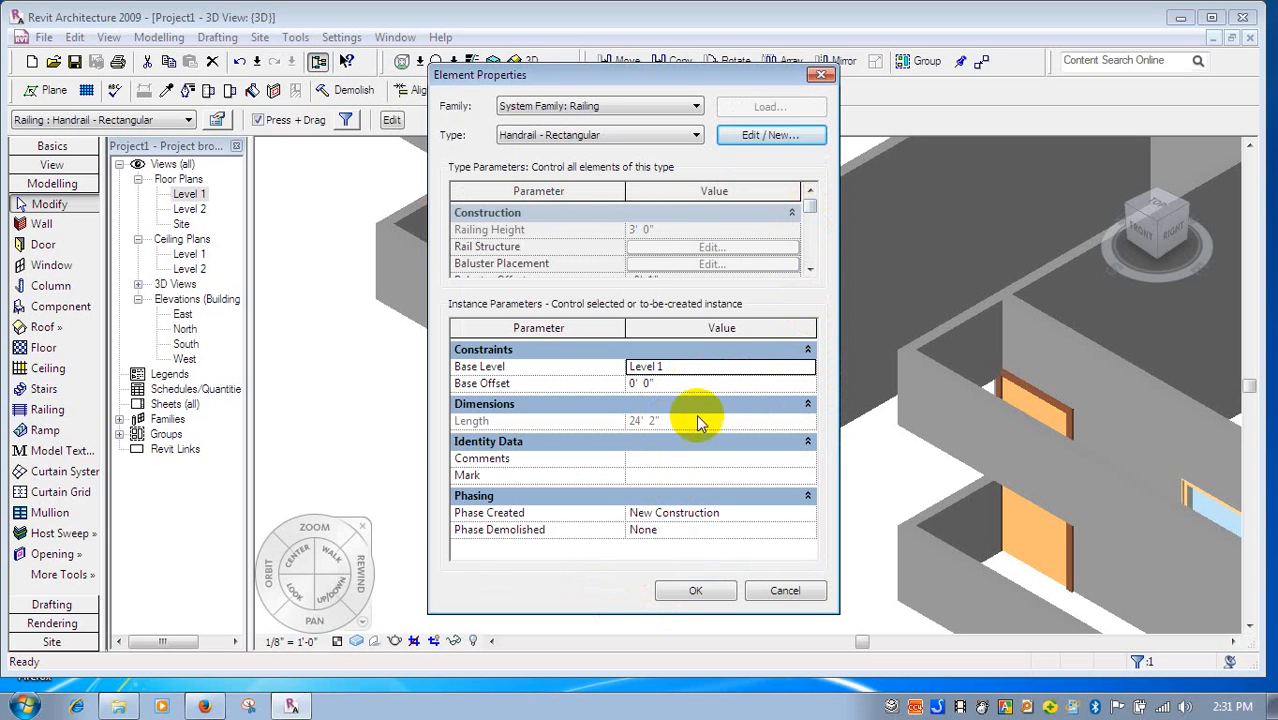
pyautogui.click(788, 136)
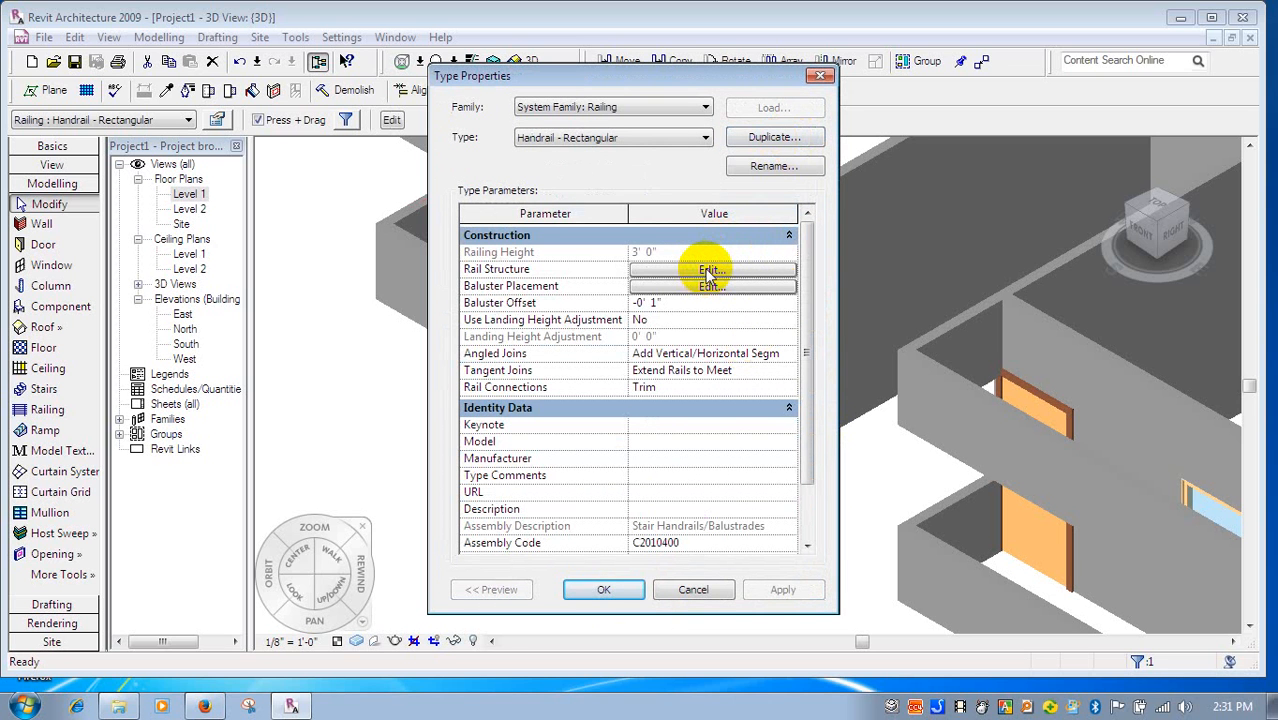
pyautogui.click(707, 270)
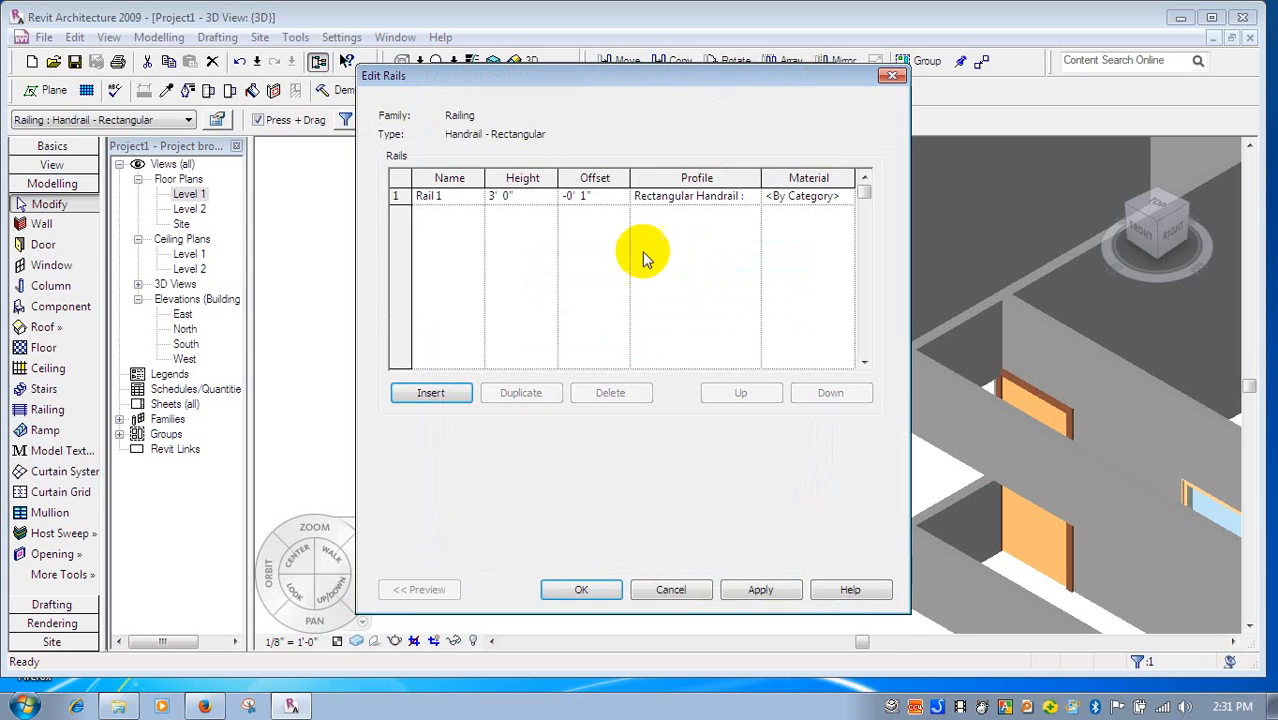
pyautogui.click(520, 200)
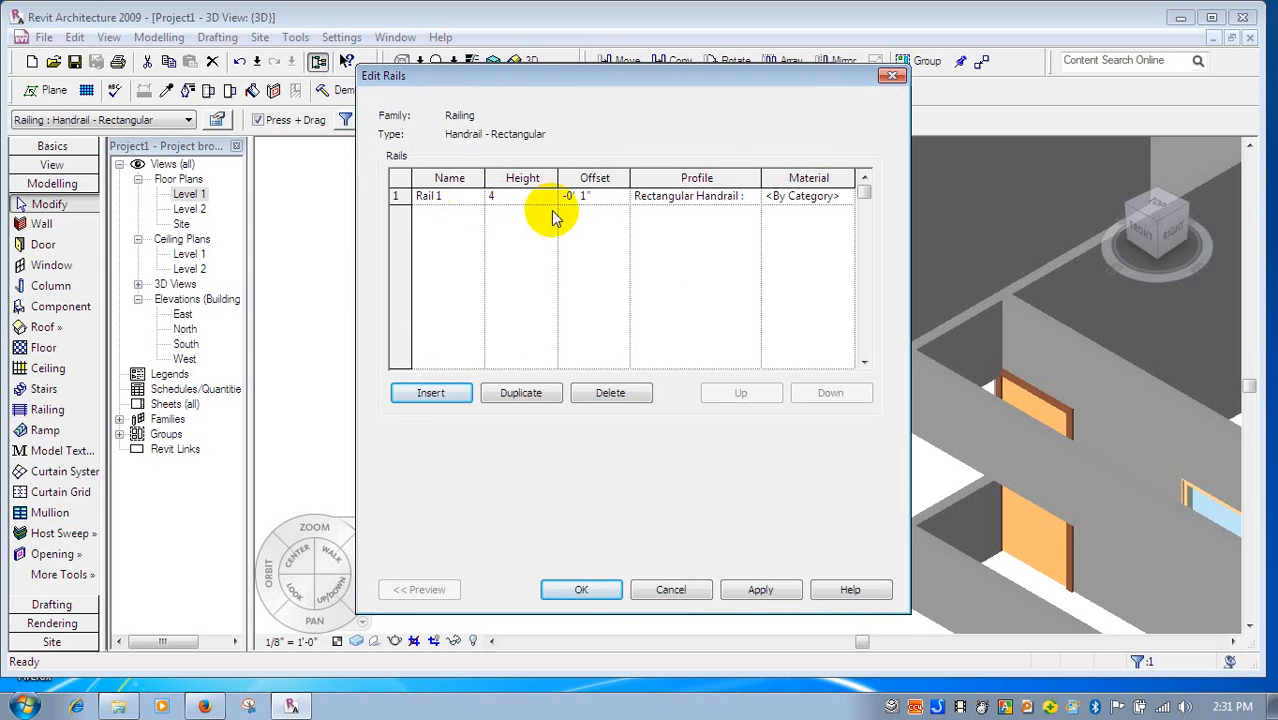
pyautogui.click(763, 590)
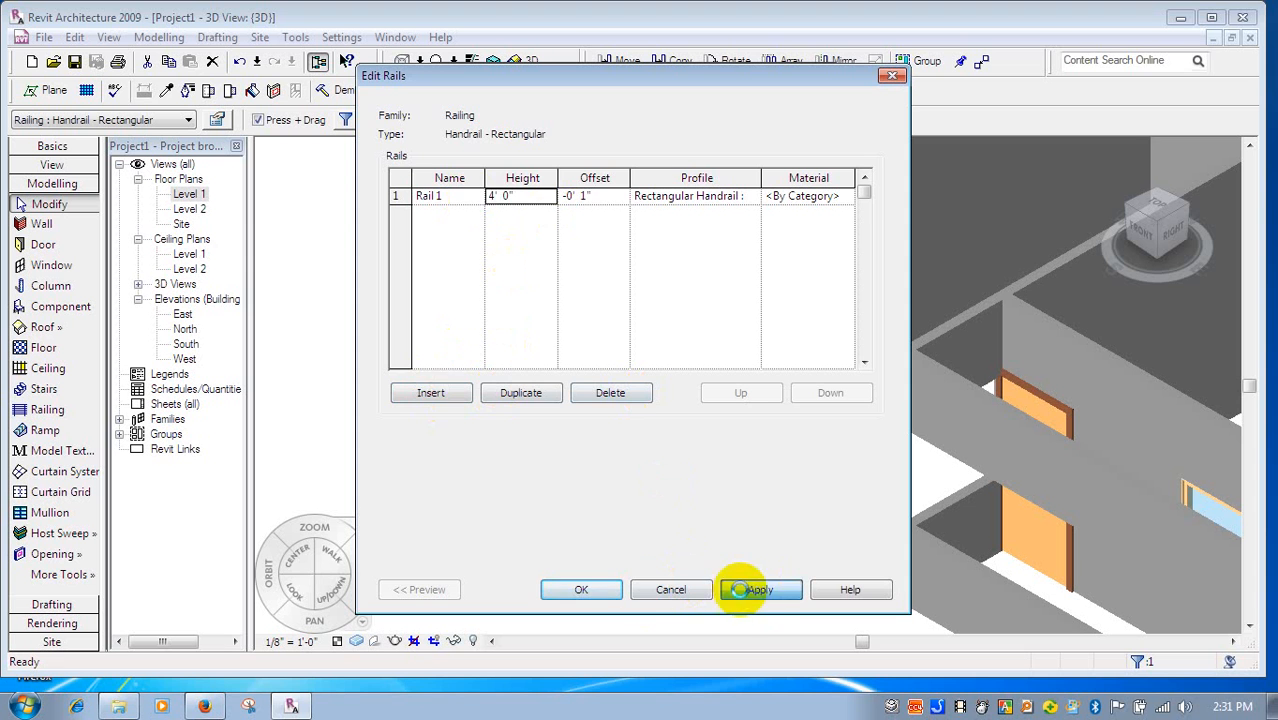
pyautogui.click(582, 590)
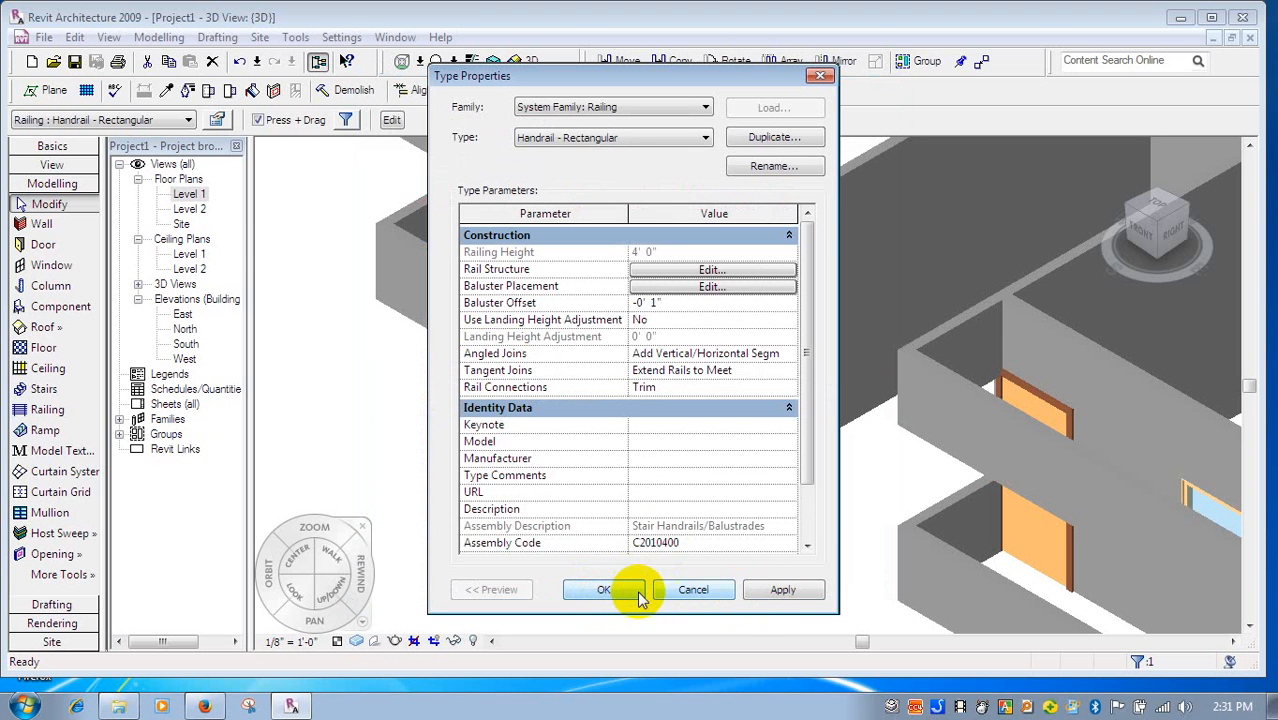
pyautogui.moveTo(807, 323)
pyautogui.mouseDown()
pyautogui.moveTo(805, 450)
pyautogui.moveTo(807, 333)
pyautogui.mouseUp()
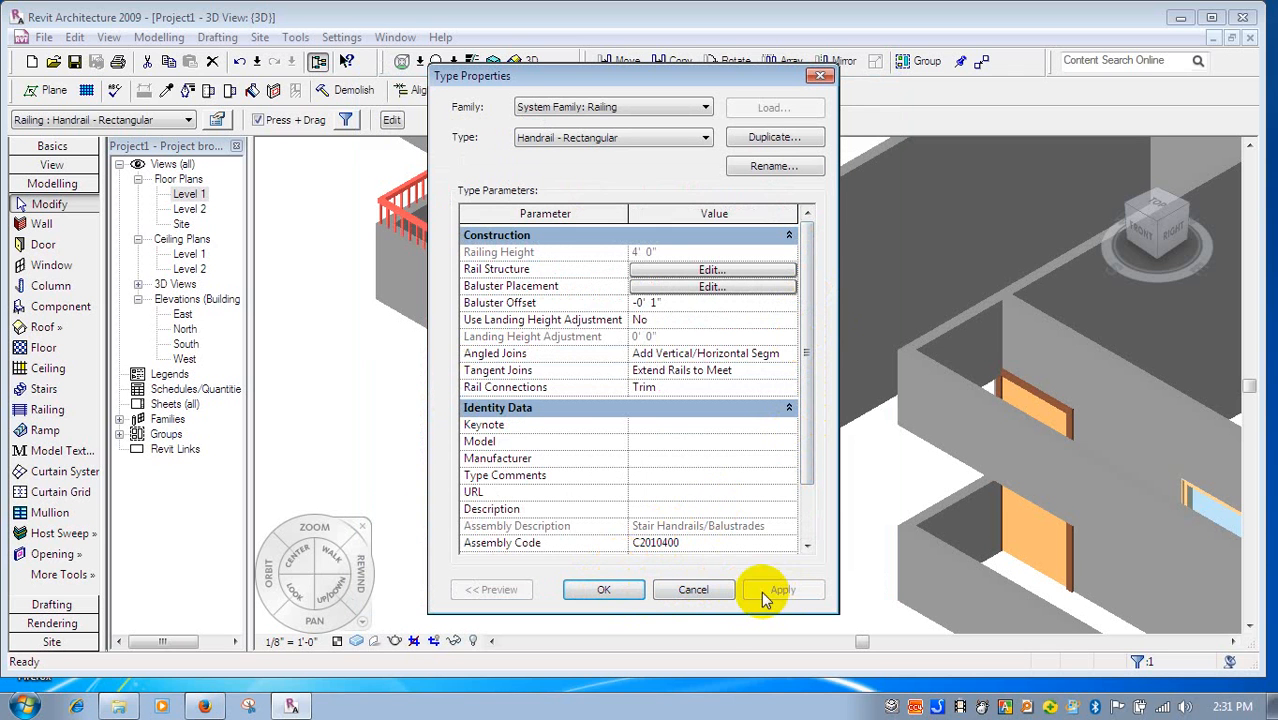
pyautogui.click(620, 590)
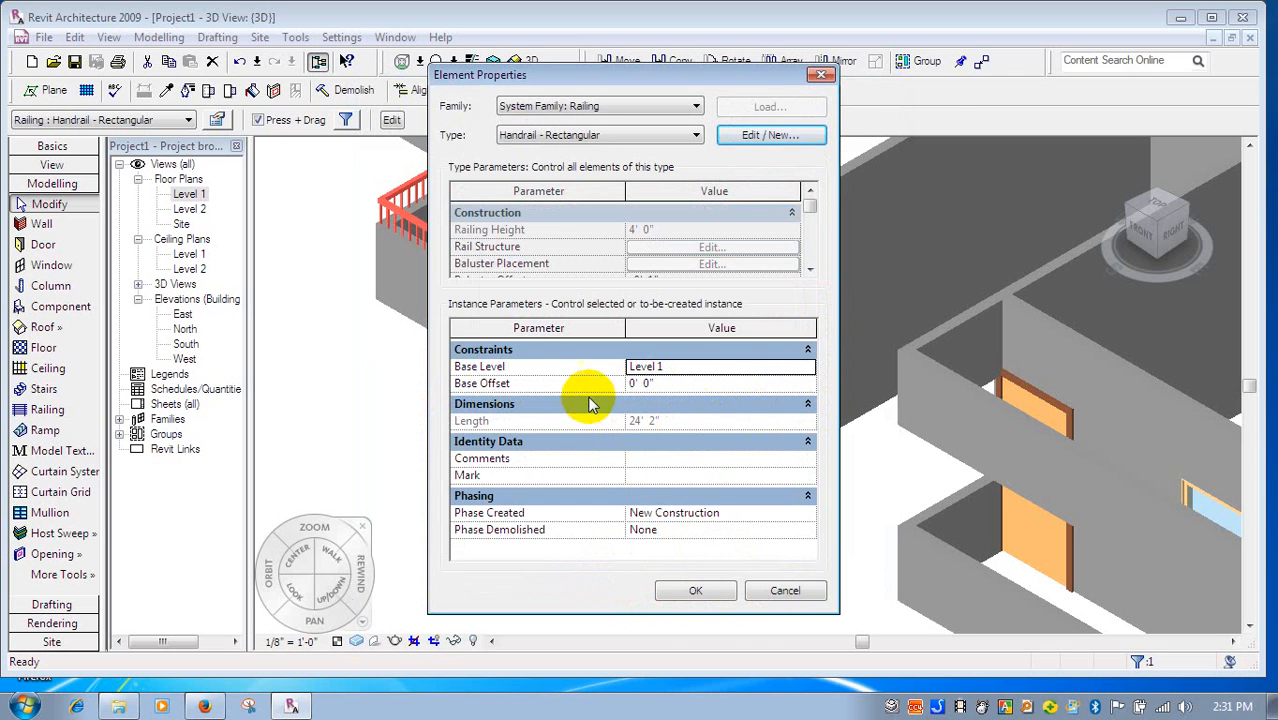
# - Set the left railing's base offset to 3' 0" above Level 1
pyautogui.click(612, 383)
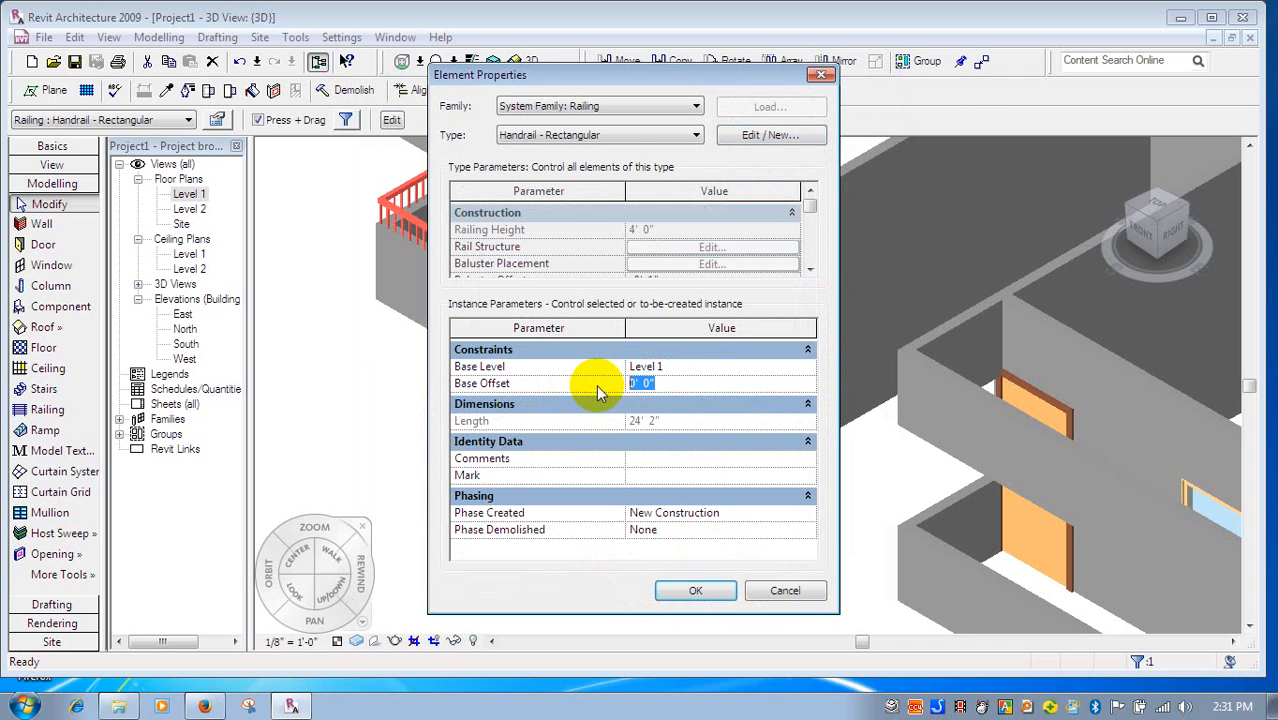
pyautogui.write('3')
pyautogui.press('Return')
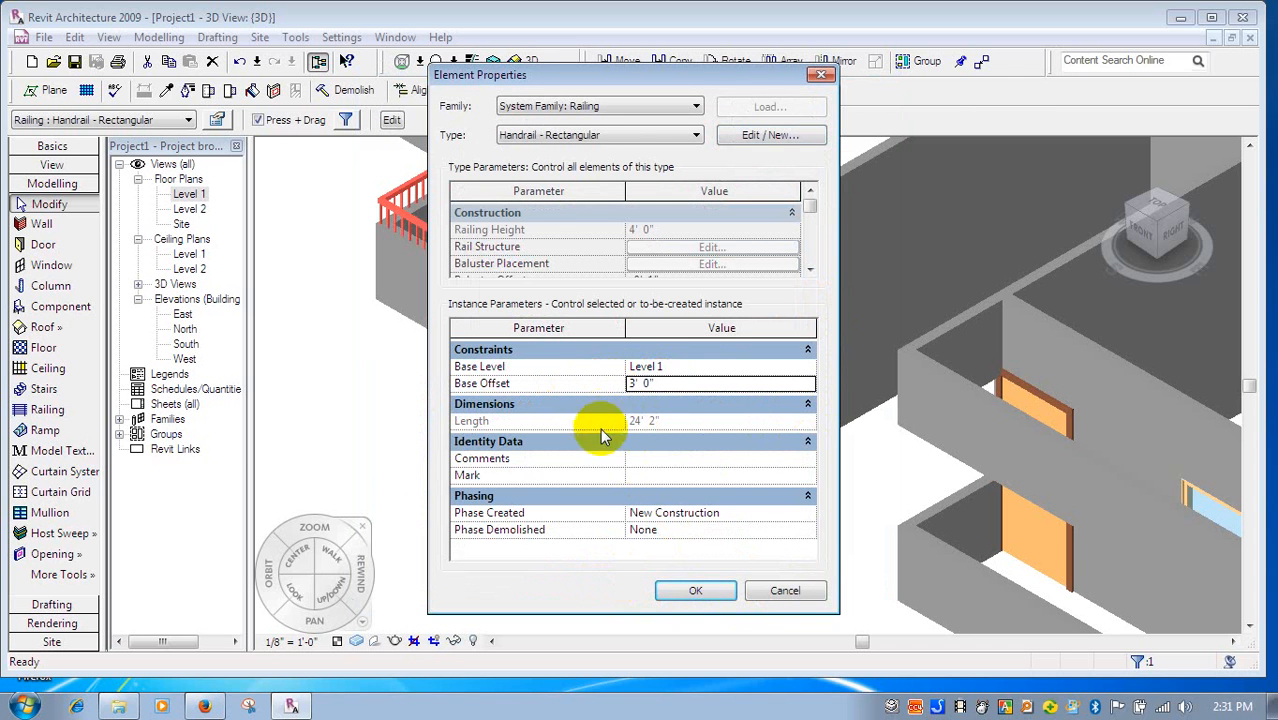
pyautogui.click(690, 591)
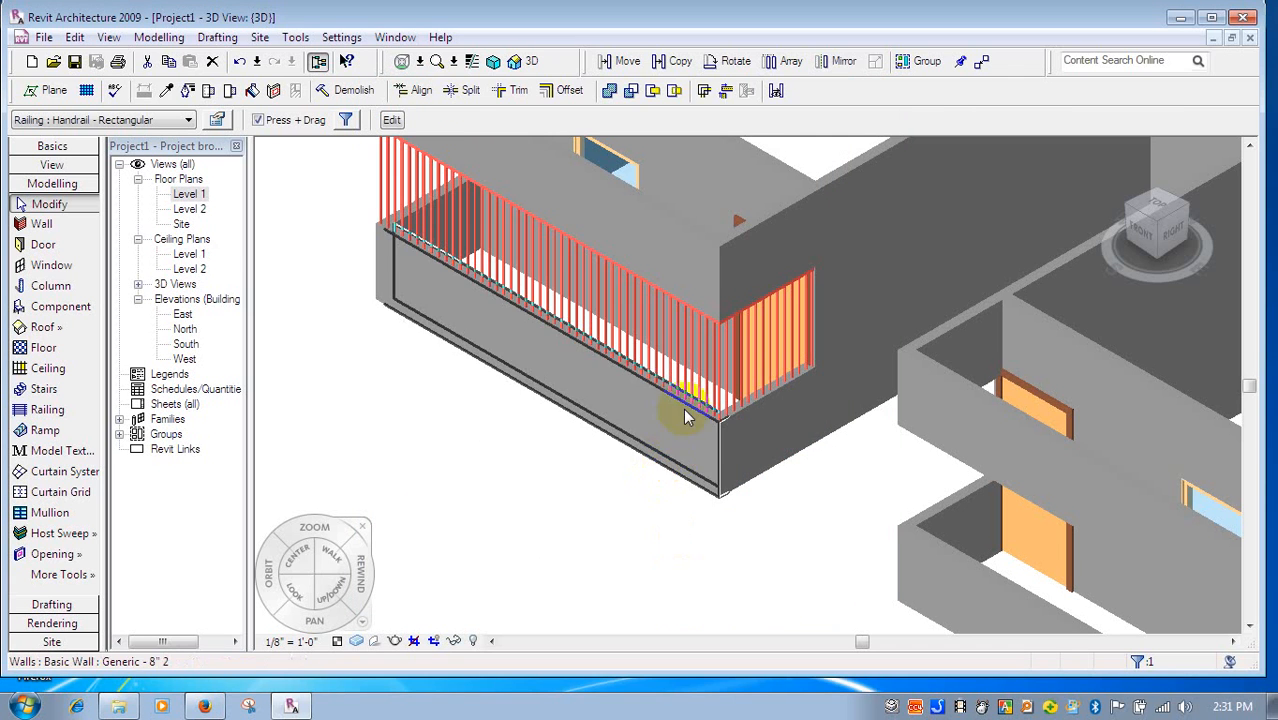
pyautogui.scroll(-3, 748, 478)
pyautogui.click(685, 534)
pyautogui.moveTo(685, 534); pyautogui.dragTo(471, 408, button='middle')
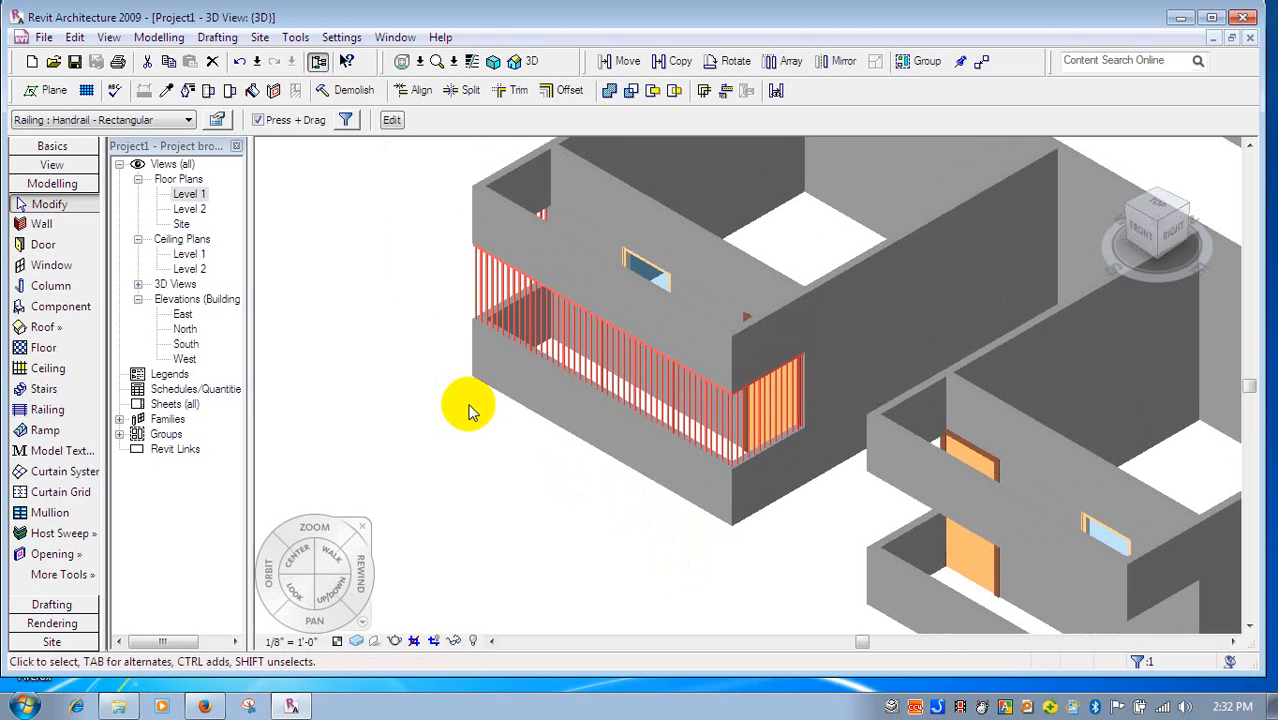
pyautogui.scroll(3, 432, 347)
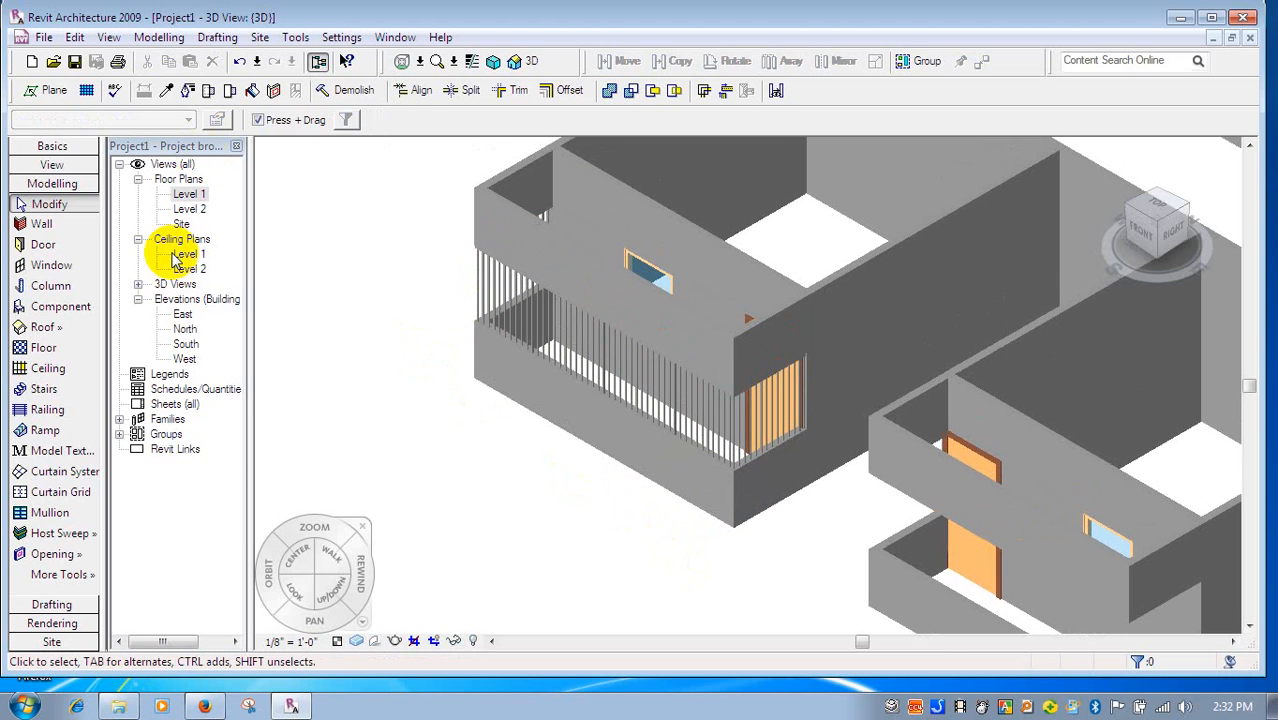
# - Create a railing in the Level 1 floor plan along the centerlines of the right extension's three low walls, with the outer side segment about 4' - 2 1/2" long
pyautogui.doubleClick(190, 195)
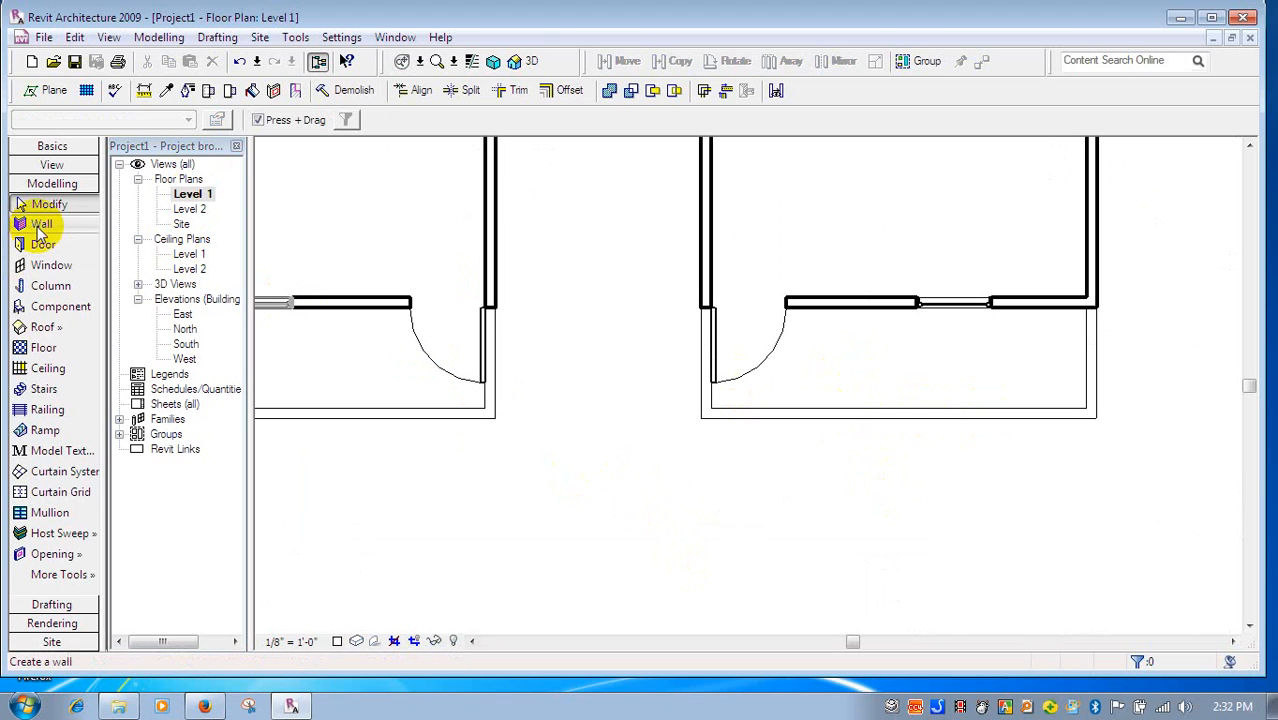
pyautogui.click(50, 408)
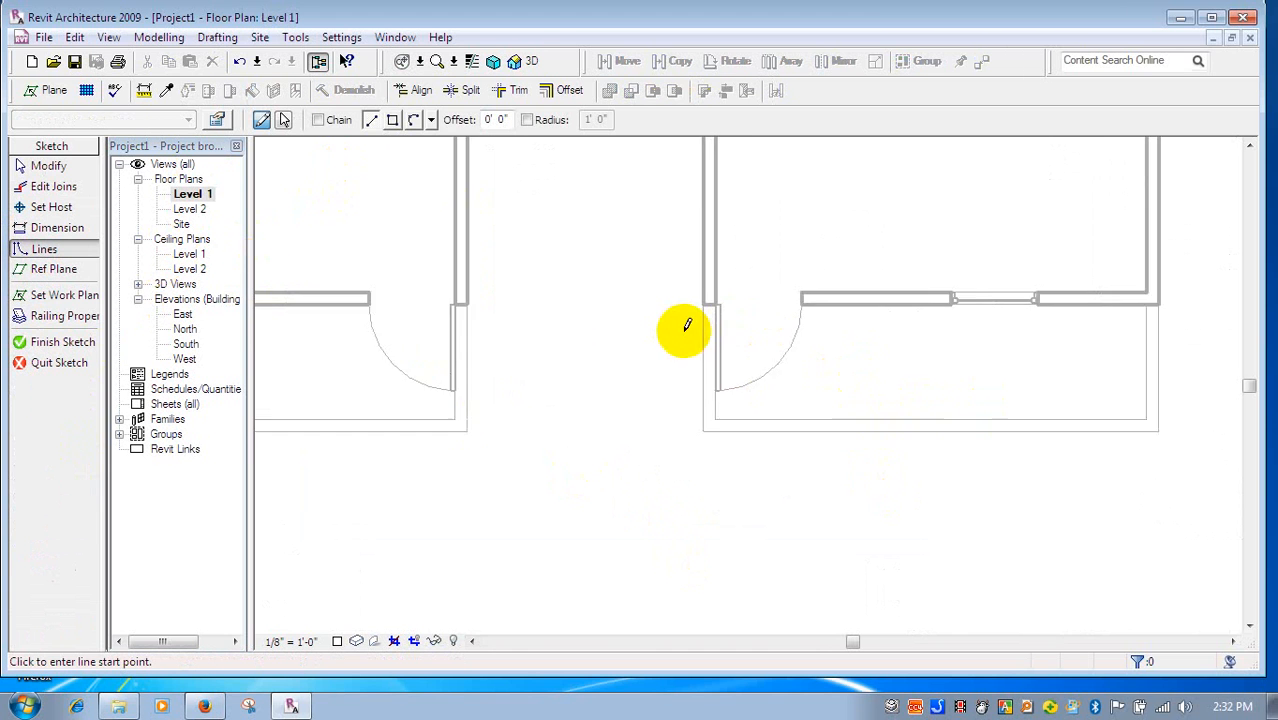
pyautogui.scroll(3, 687, 325)
pyautogui.click(713, 278)
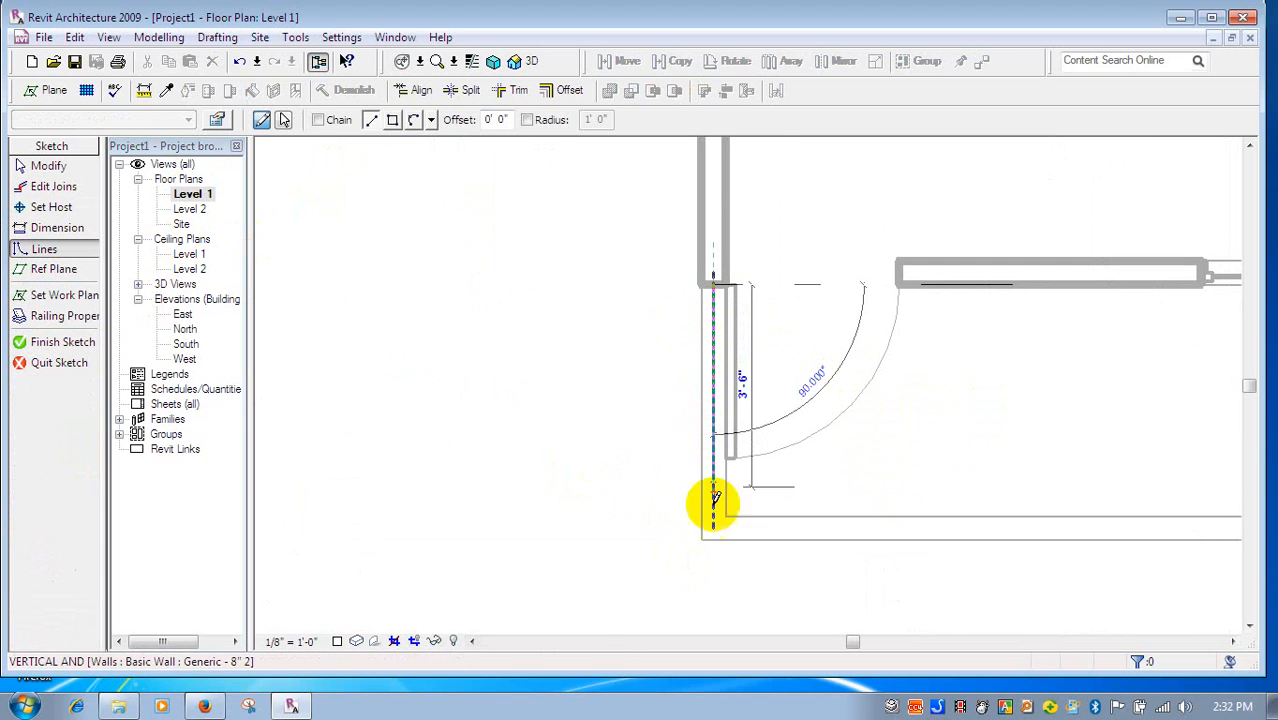
pyautogui.click(713, 522)
pyautogui.scroll(-3, 713, 522)
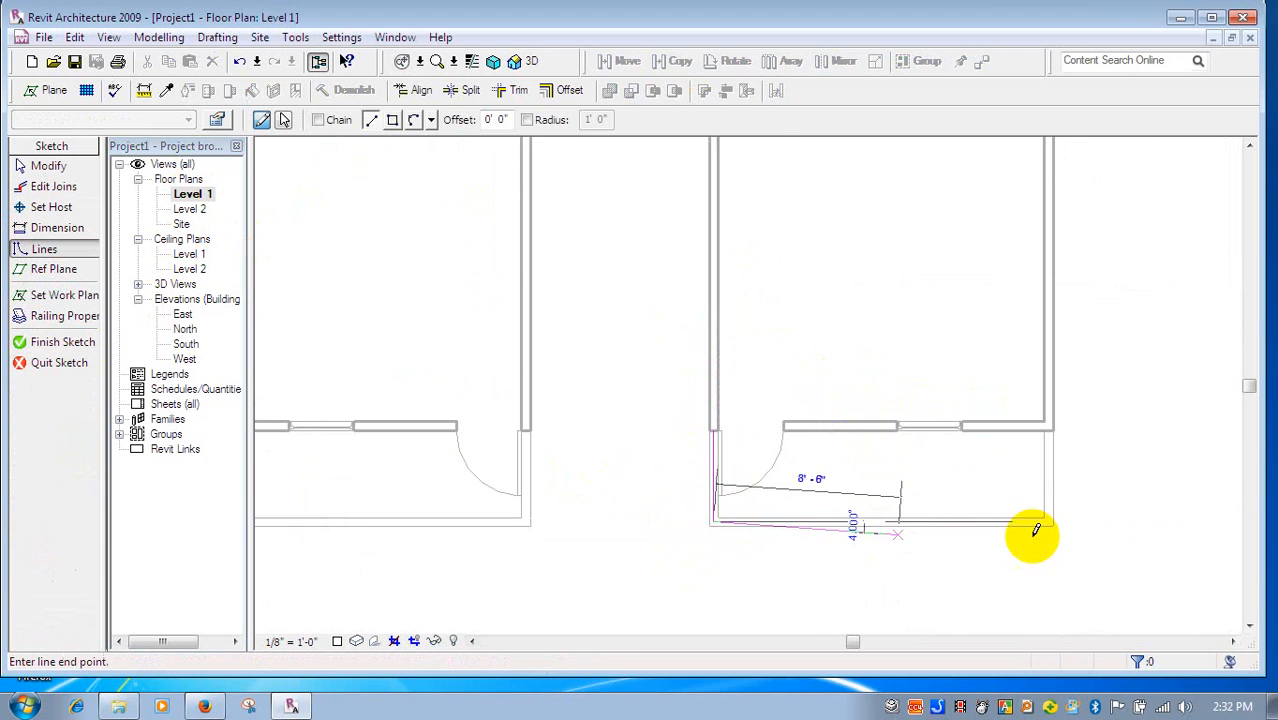
pyautogui.scroll(3, 1048, 518)
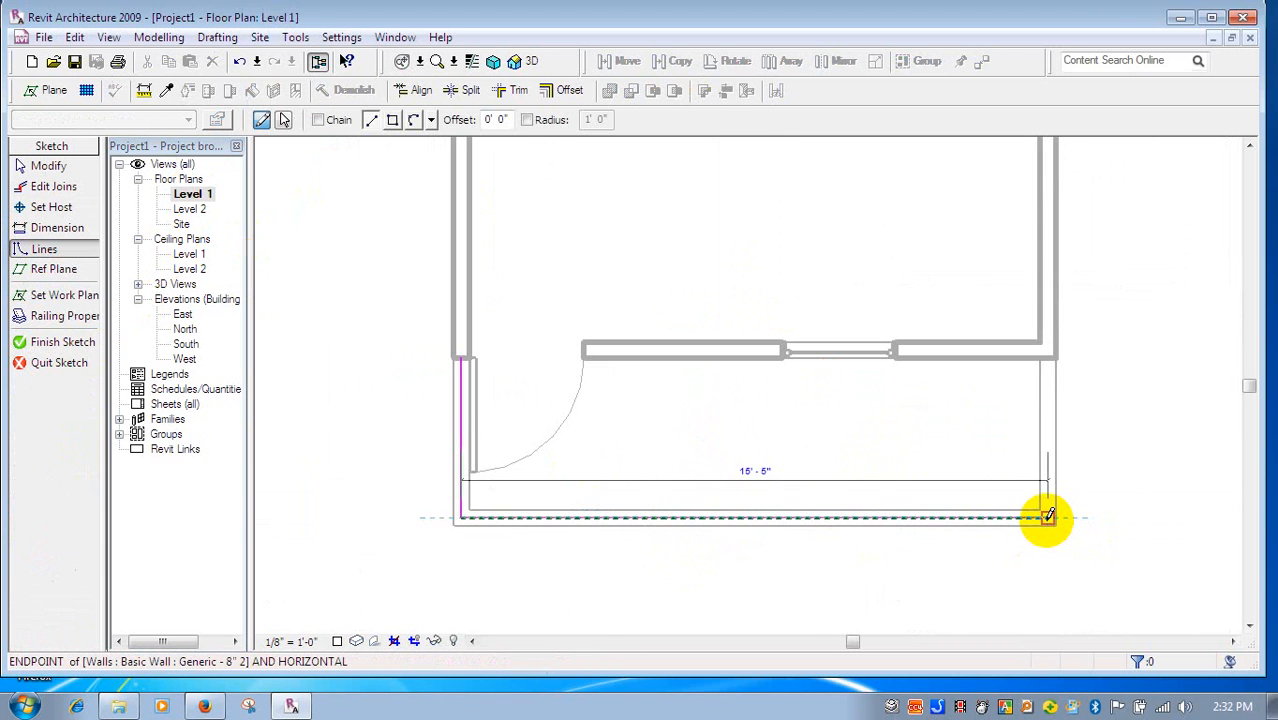
pyautogui.click(1048, 517)
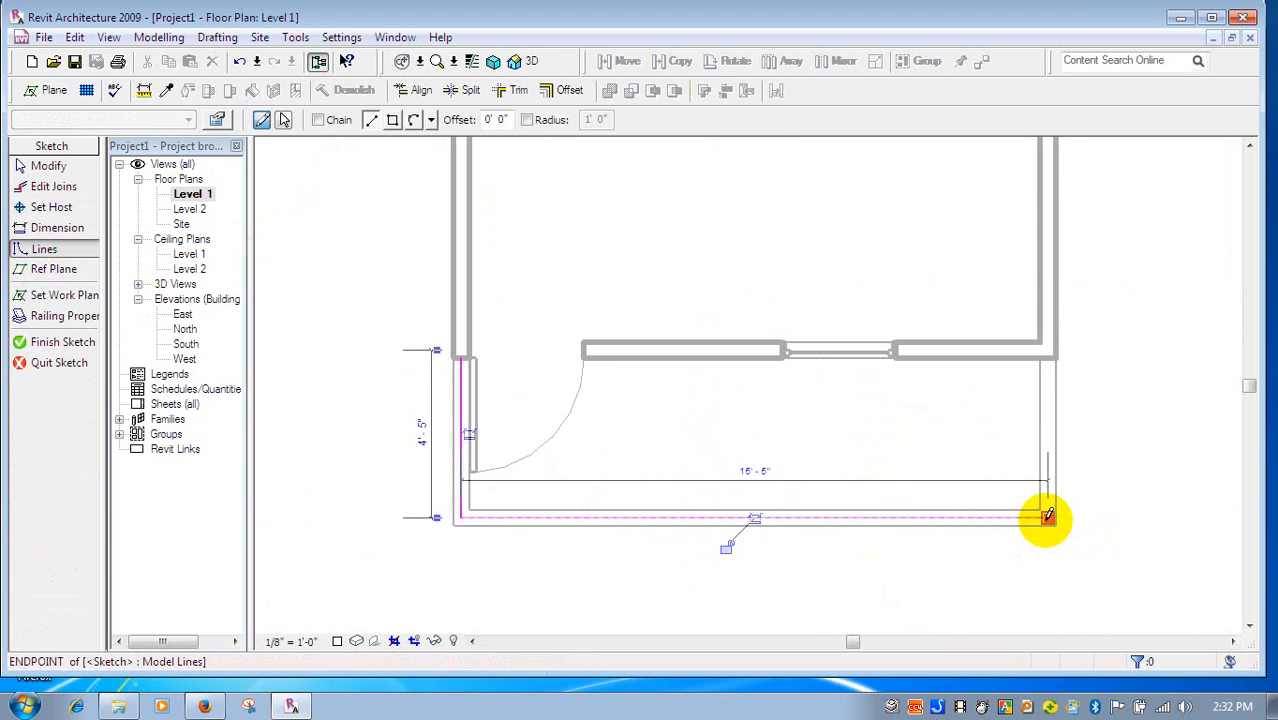
pyautogui.click(1048, 357)
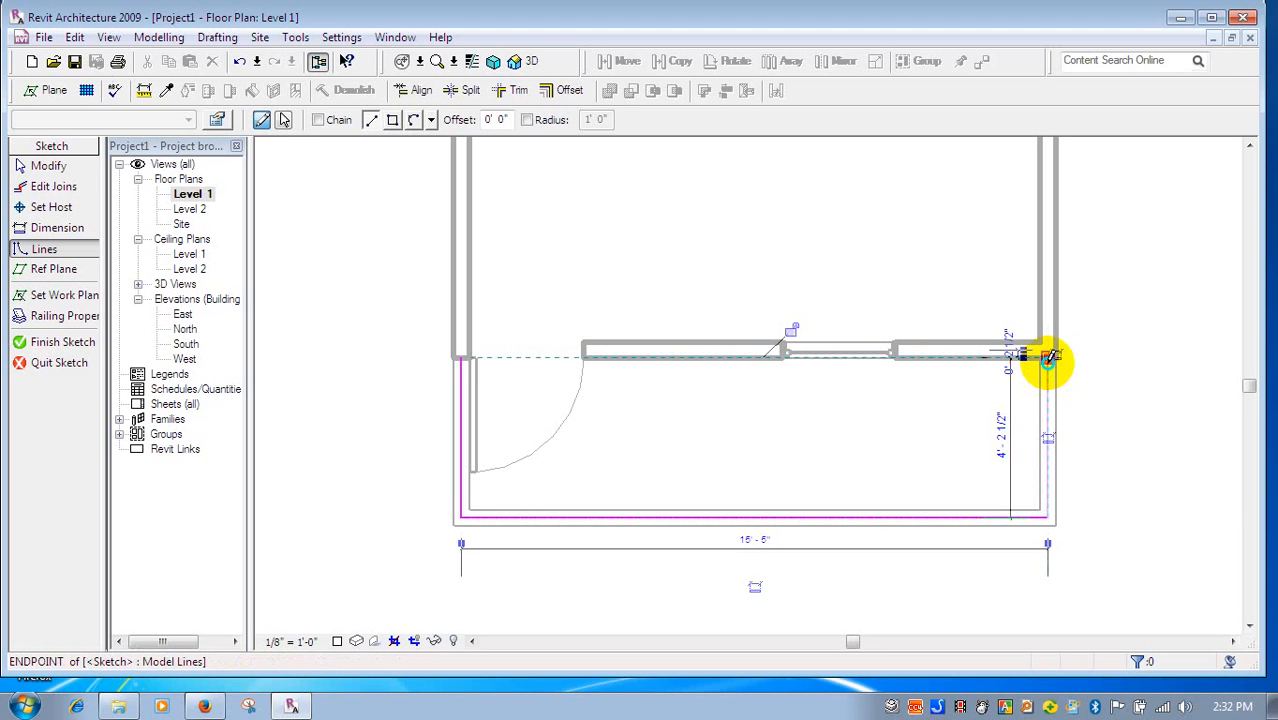
pyautogui.rightClick(1048, 362)
pyautogui.click(1058, 376)
pyautogui.rightClick(1075, 326)
pyautogui.click(1093, 342)
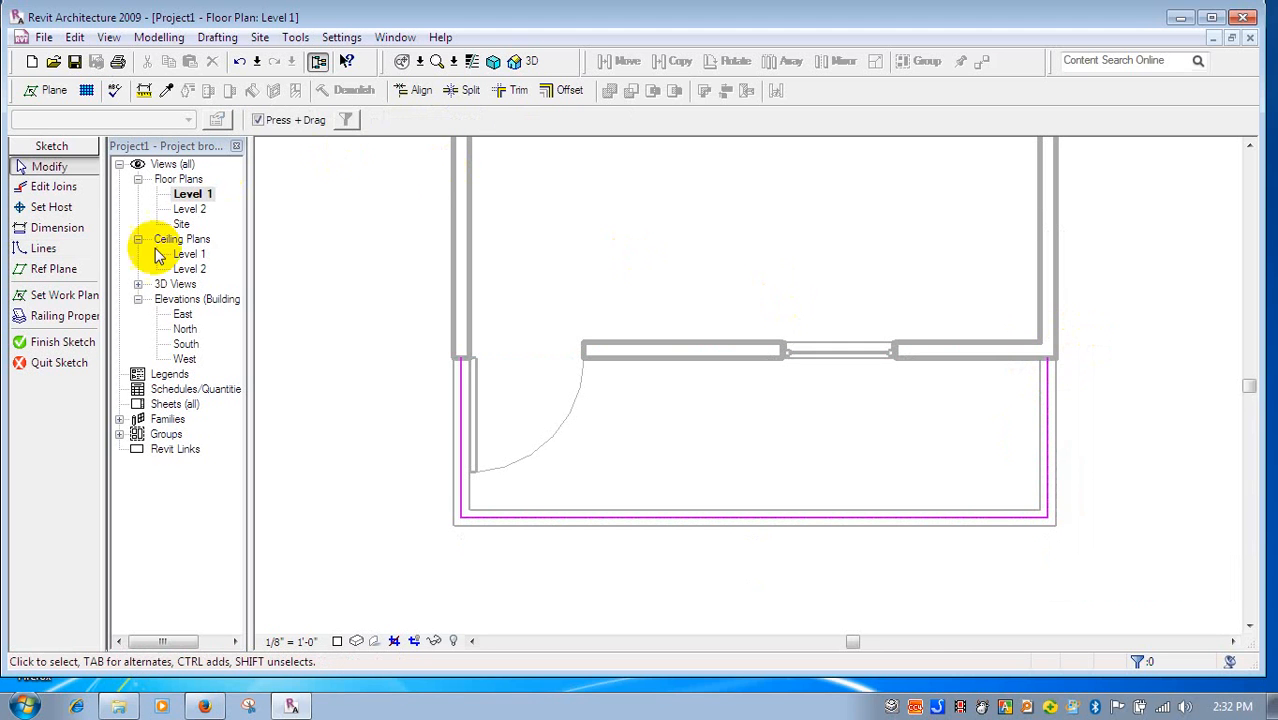
pyautogui.click(55, 342)
# - Set the base offset of the right extension's railing to 3' 0" in the 3D view
pyautogui.click(514, 61)
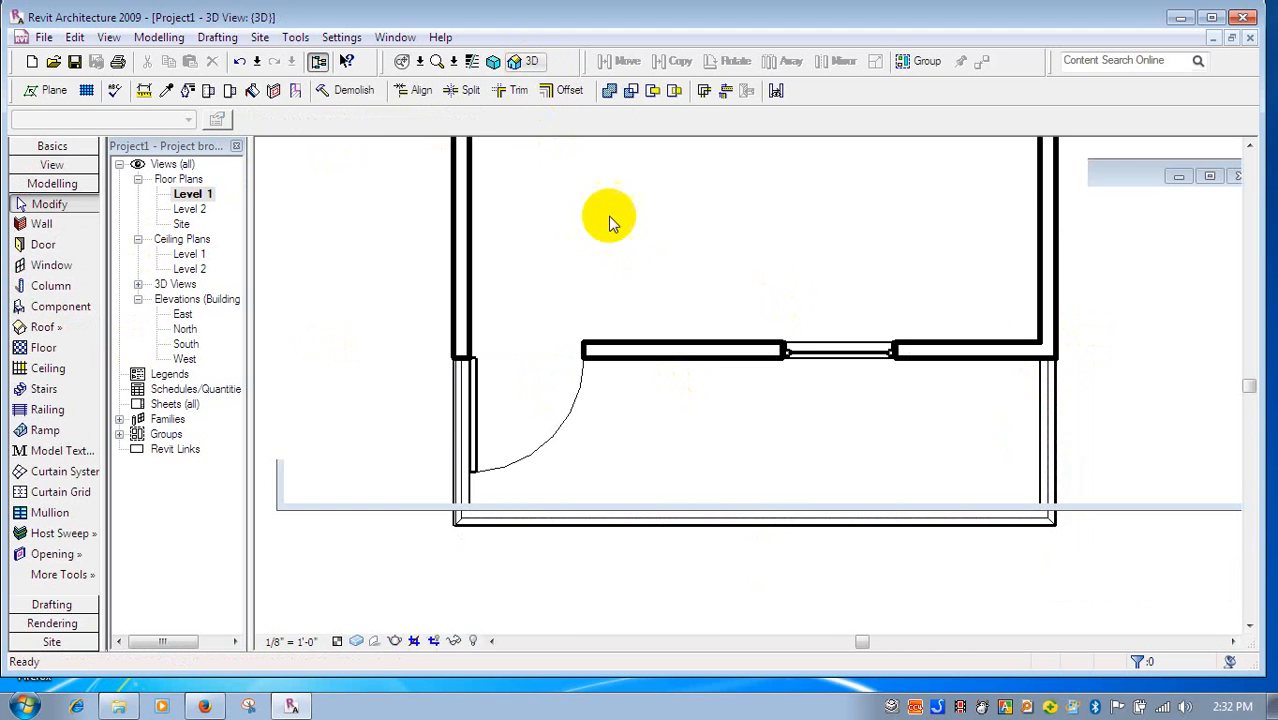
pyautogui.scroll(5, 665, 371)
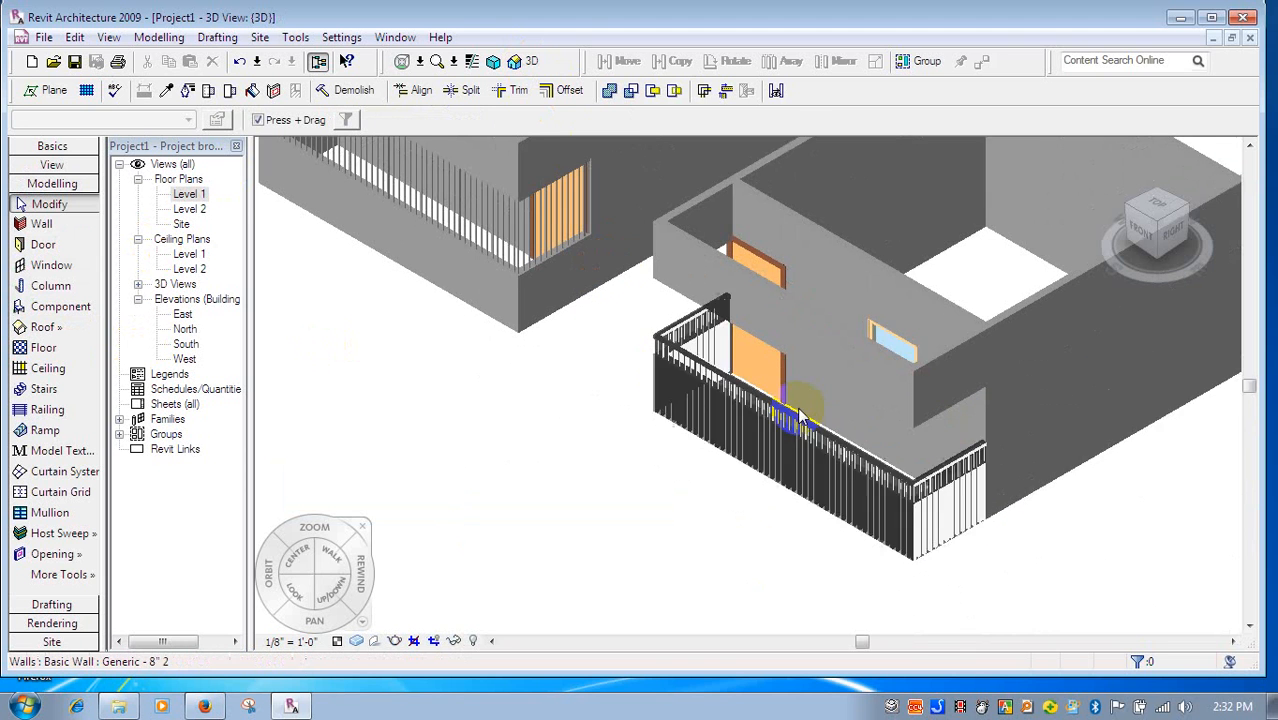
pyautogui.scroll(2, 800, 418)
pyautogui.click(795, 403)
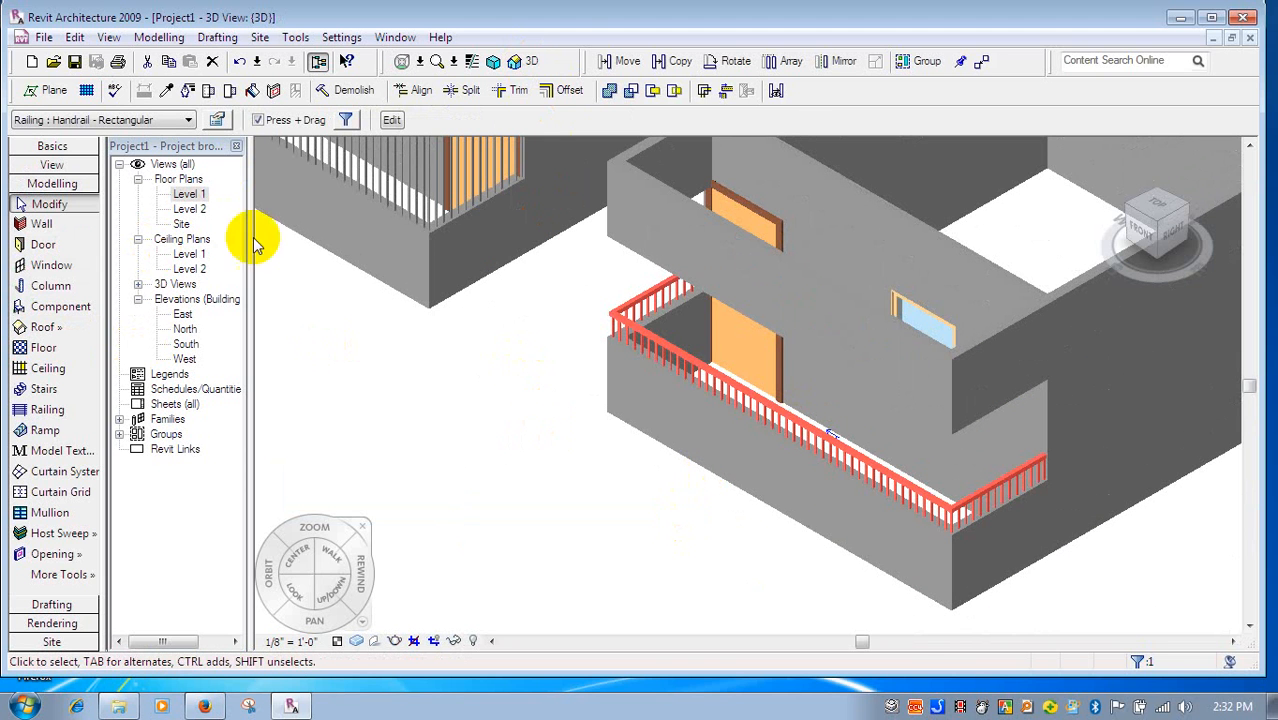
pyautogui.click(216, 119)
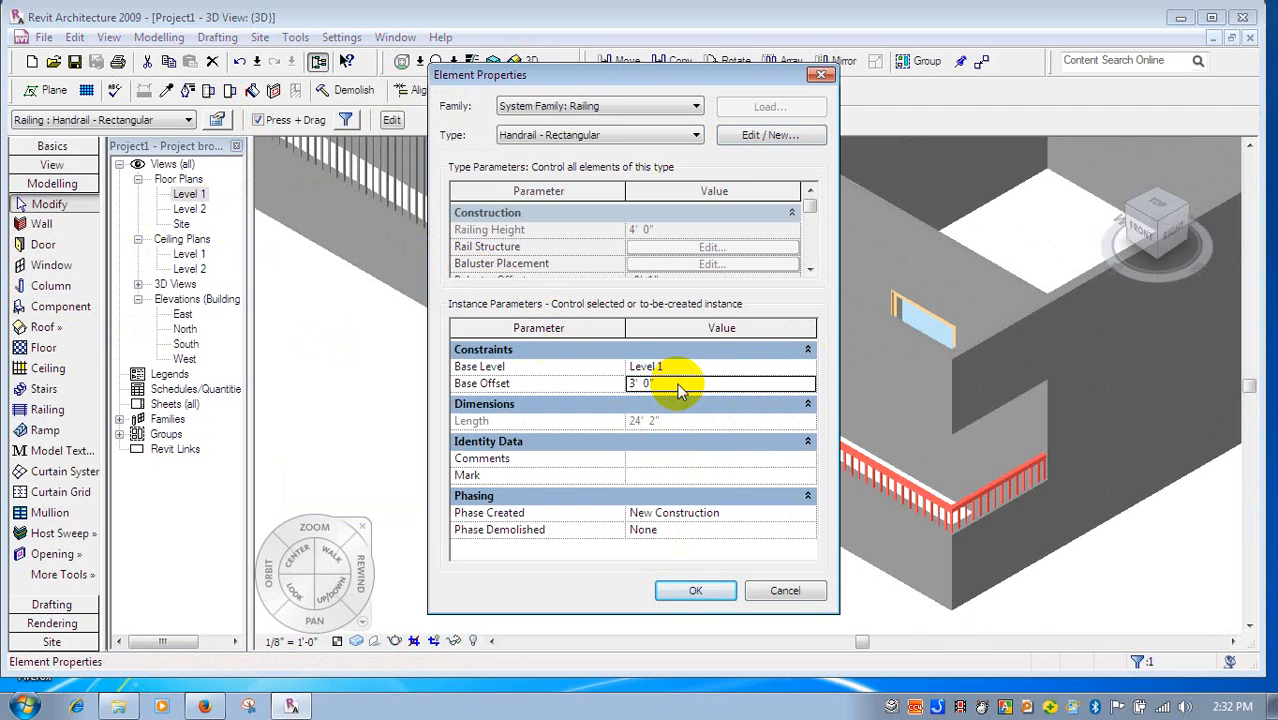
pyautogui.click(697, 588)
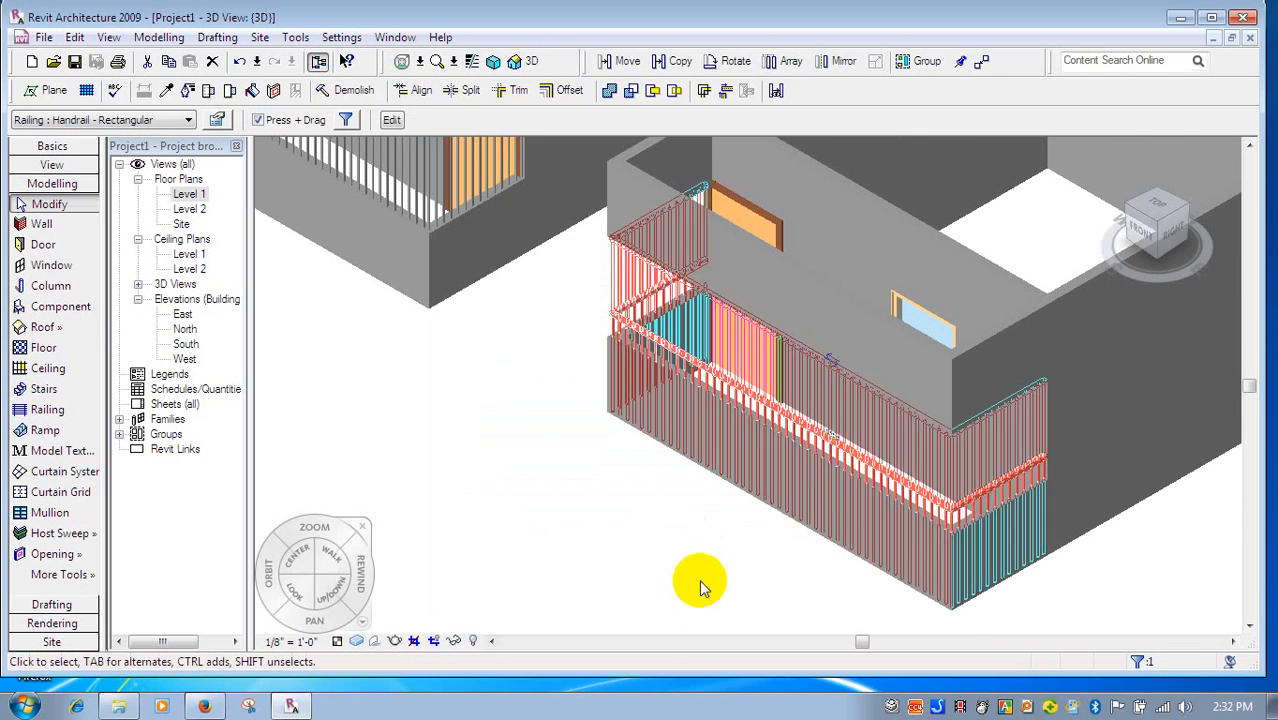
pyautogui.click(693, 536)
pyautogui.scroll(-3, 727, 495)
pyautogui.scroll(5, 776, 528)
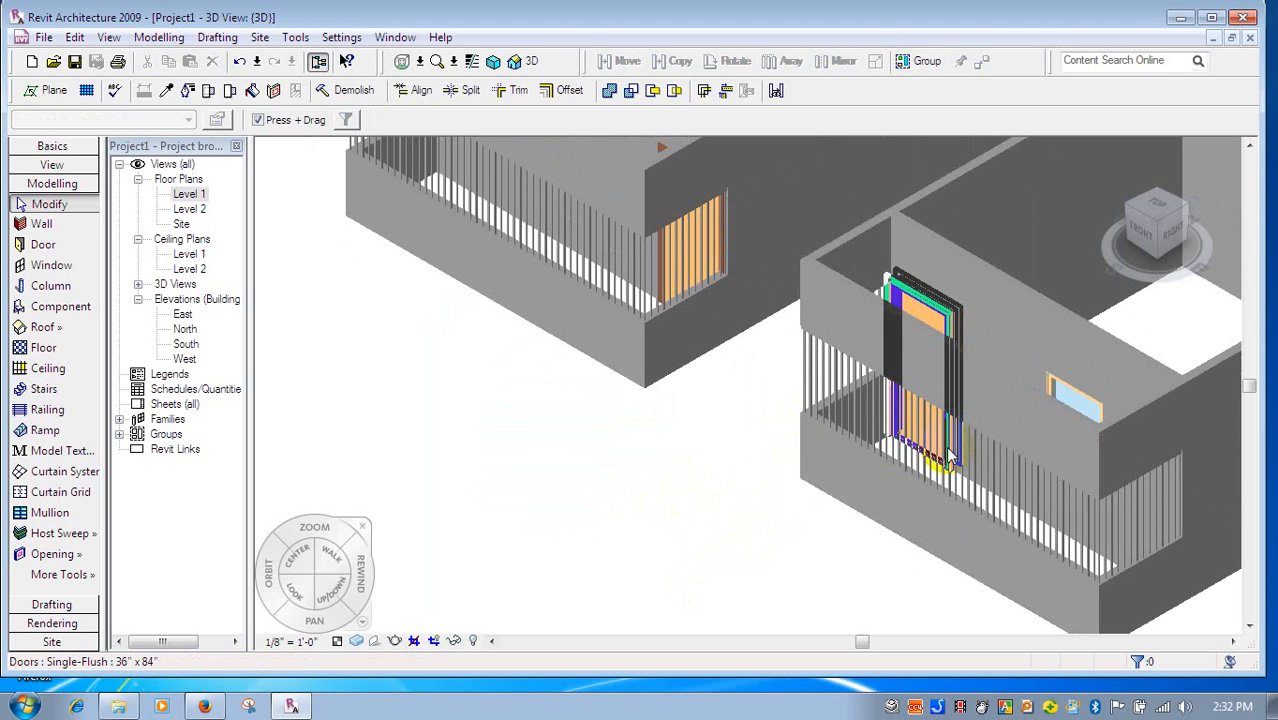
pyautogui.click(949, 440)
pyautogui.click(760, 502)
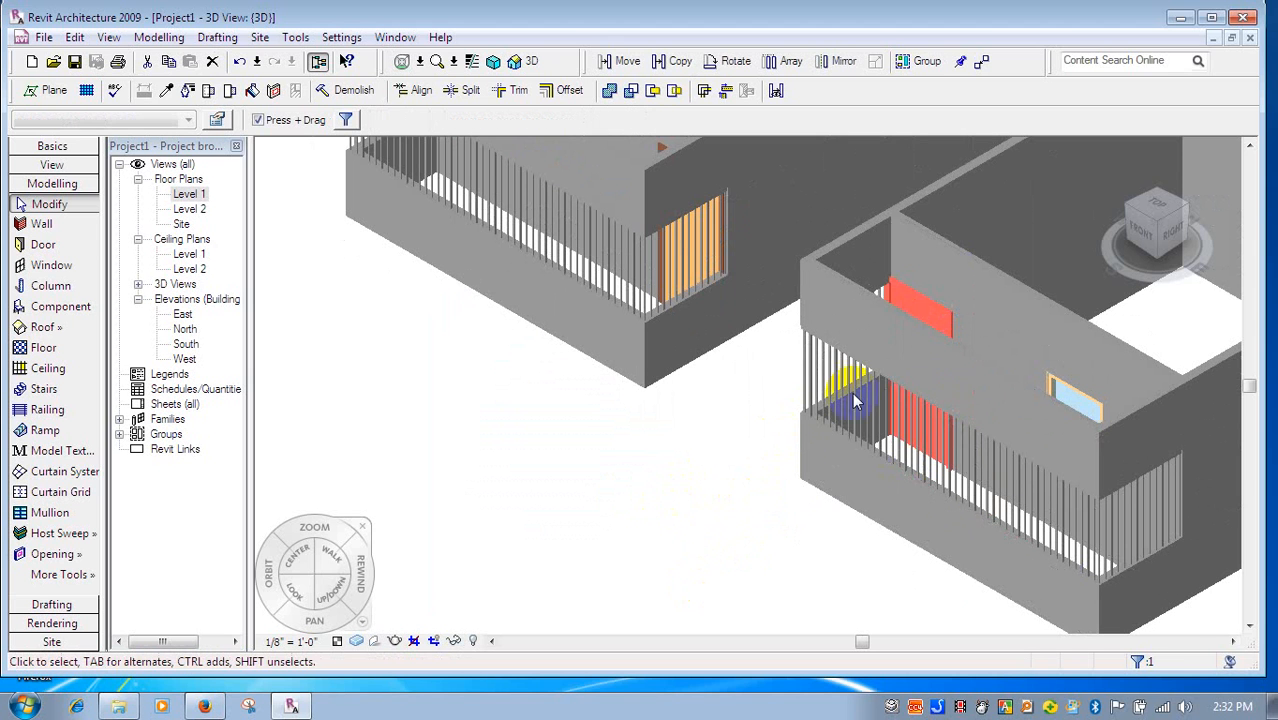
# - Duplicate the right extension's railing type under the name Handrail - Rectangular 2
pyautogui.click(818, 378)
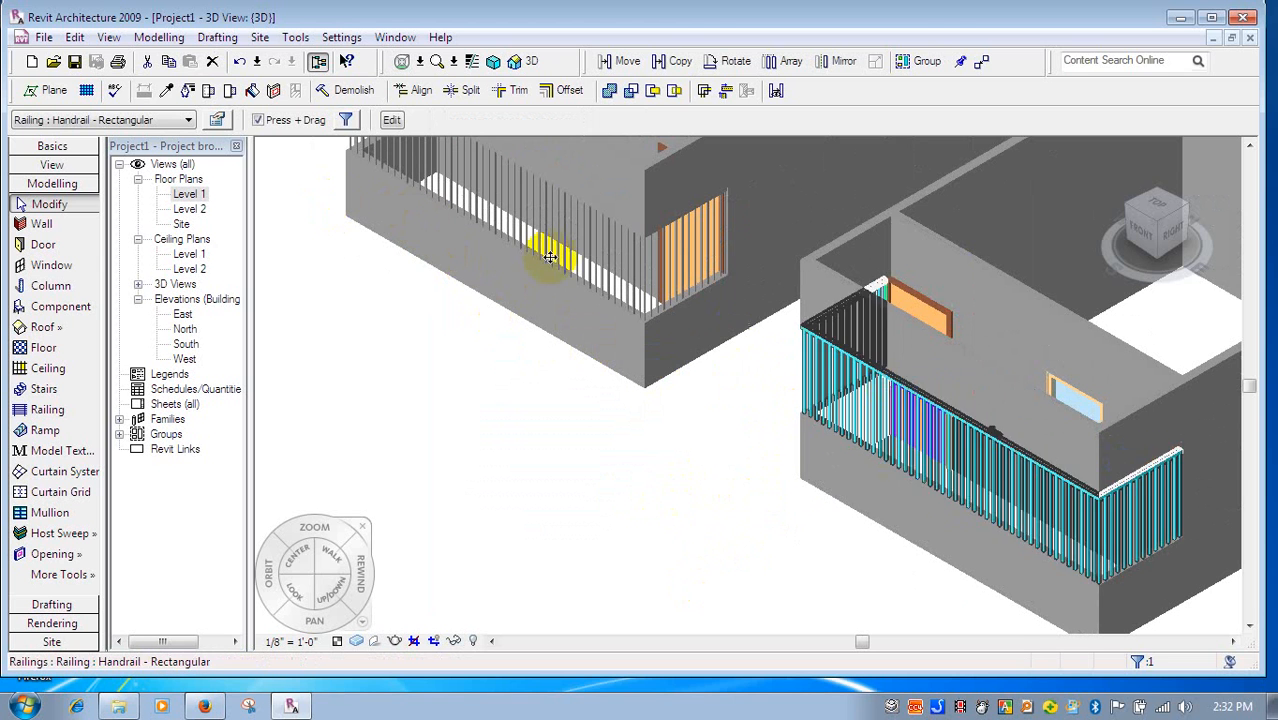
pyautogui.click(218, 120)
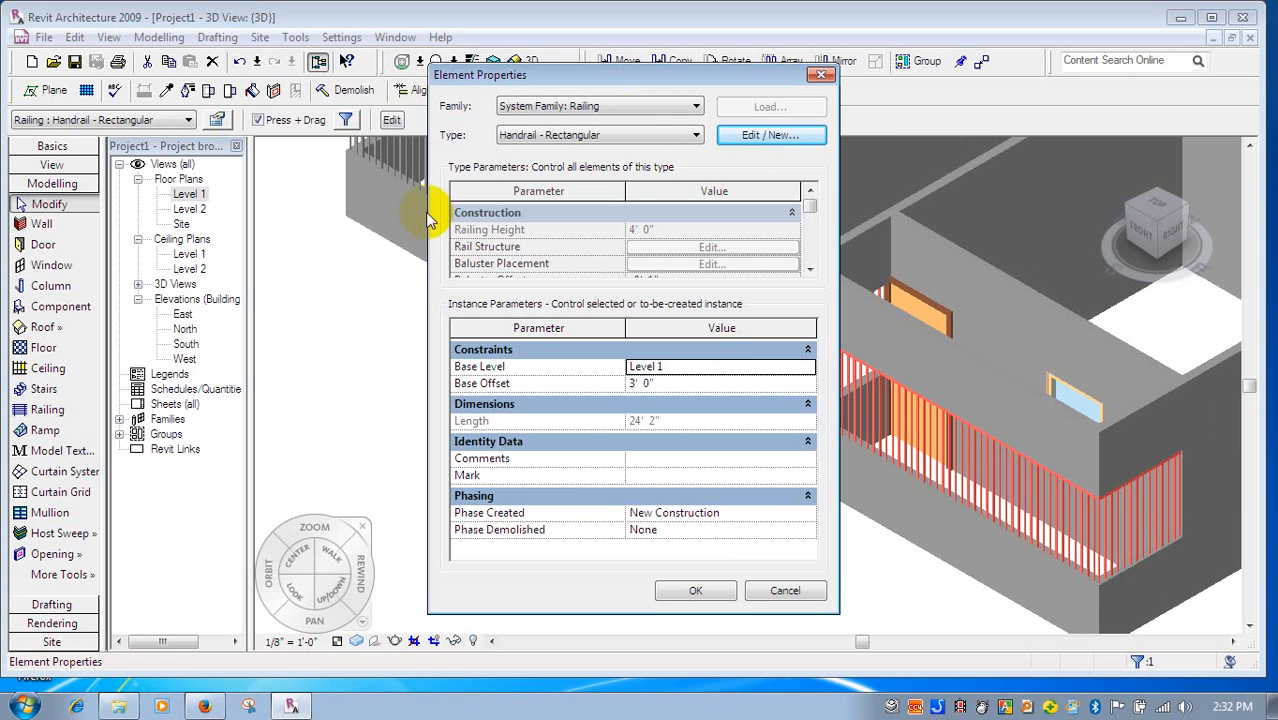
pyautogui.click(772, 138)
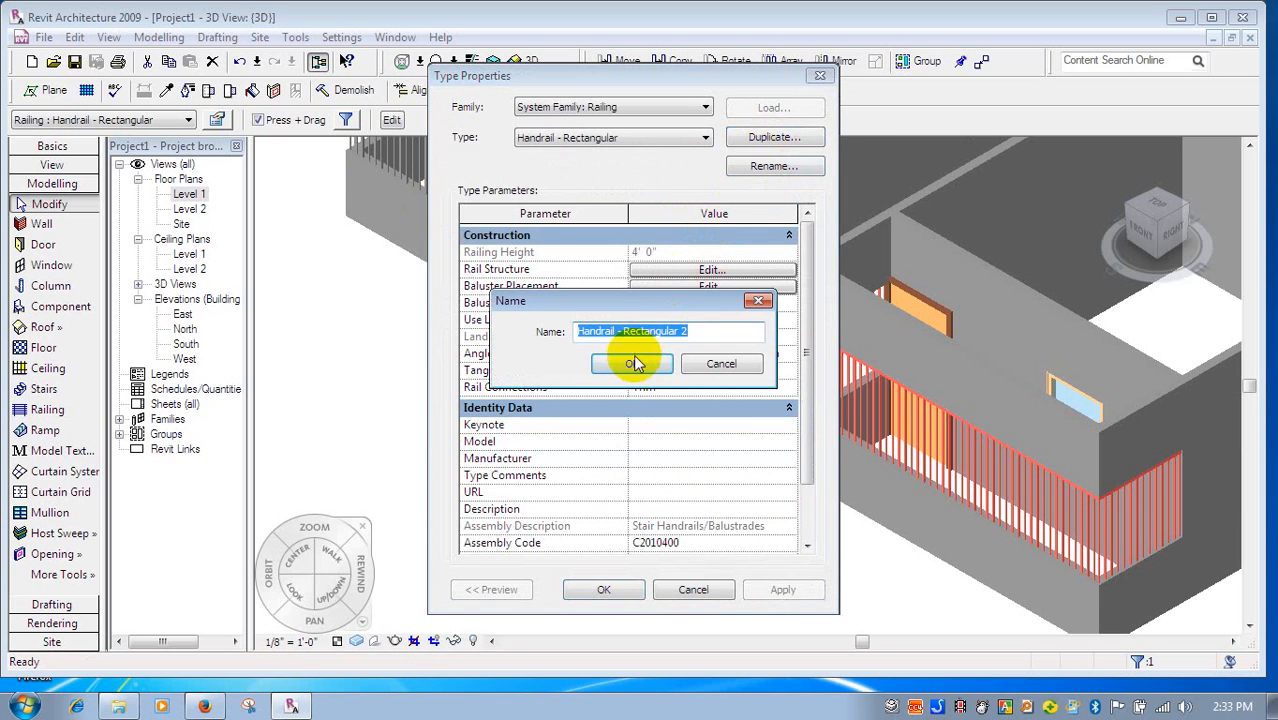
pyautogui.click(634, 365)
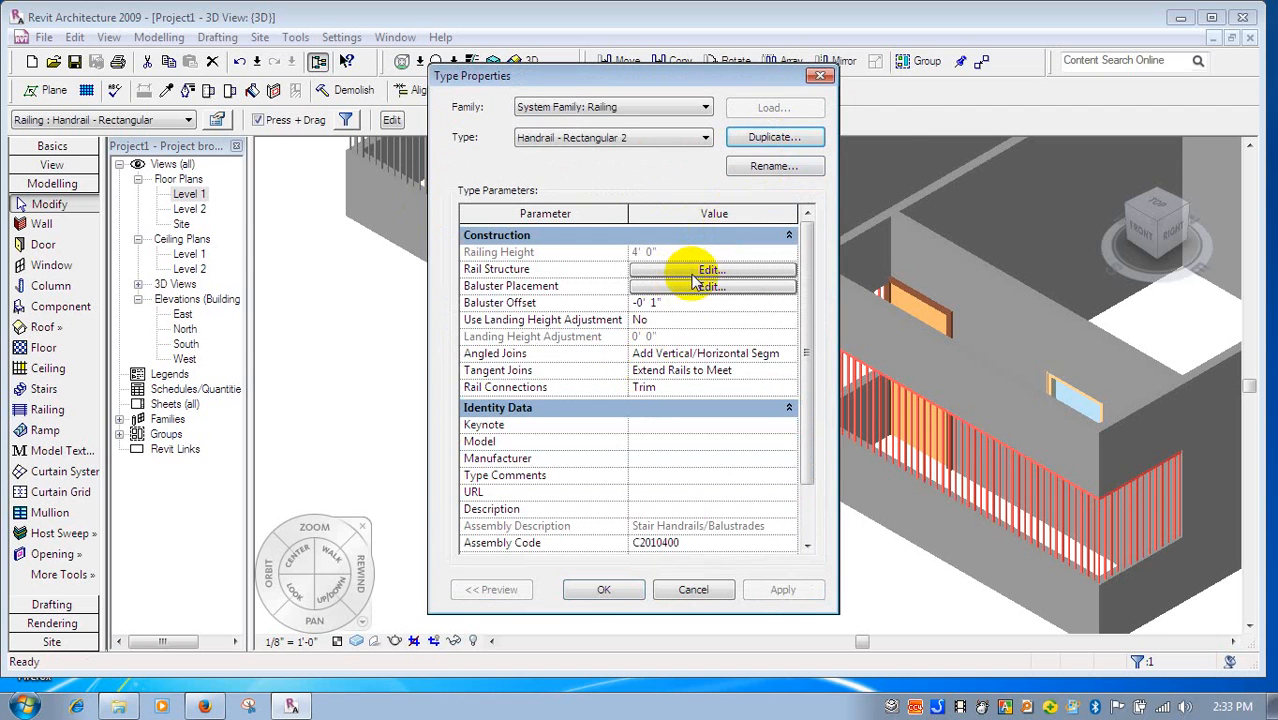
# - Insert five new rails in the rail structure of the Handrail - Rectangular 2 type
pyautogui.click(703, 270)
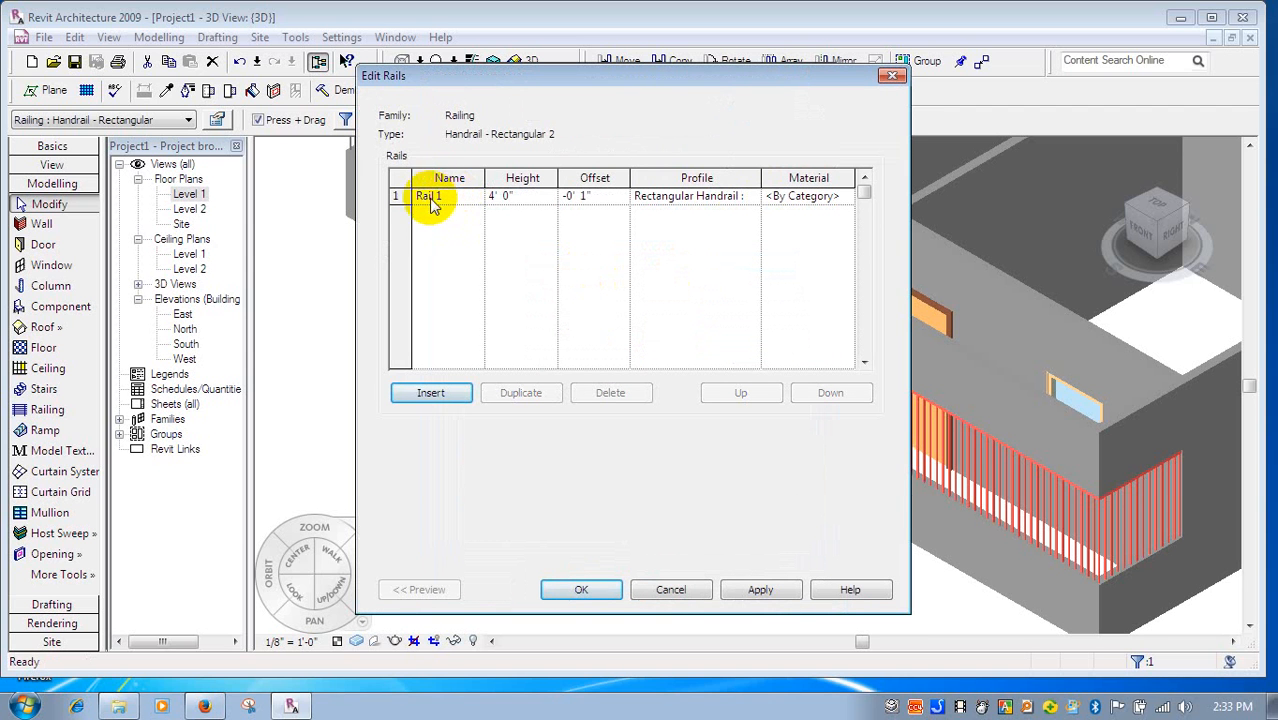
pyautogui.click(441, 392)
pyautogui.click(441, 392)
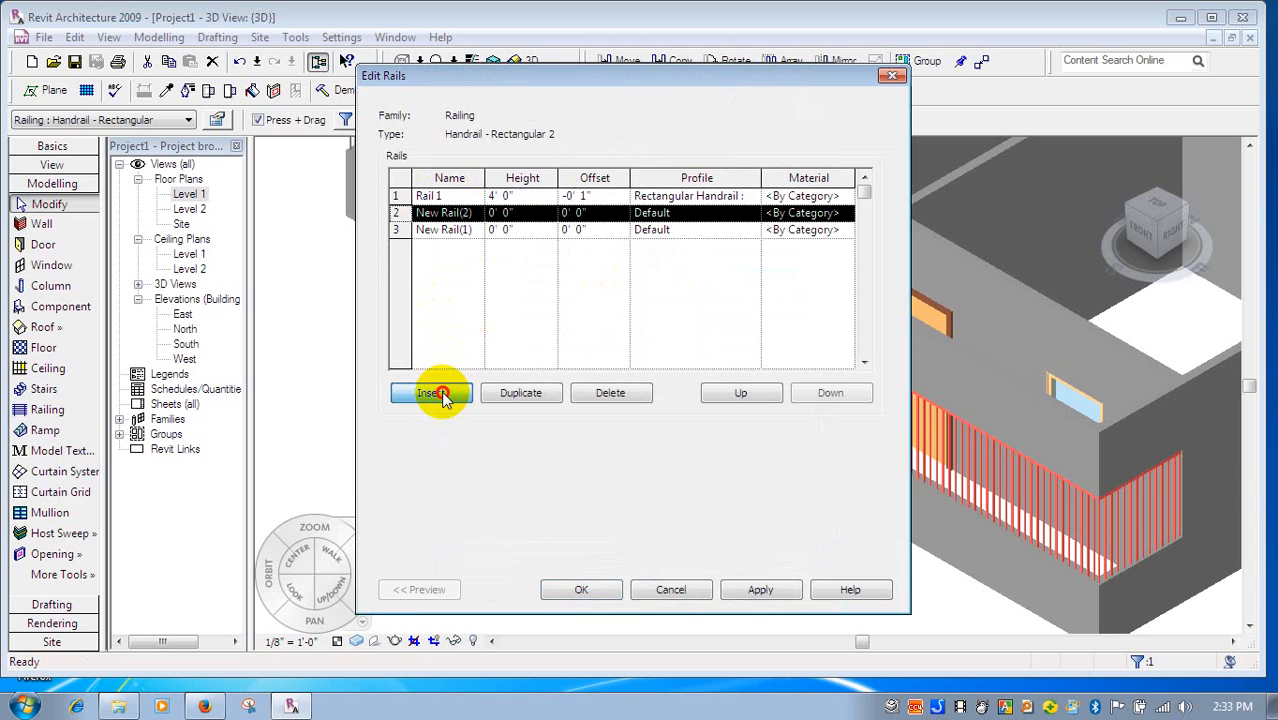
pyautogui.click(441, 392)
pyautogui.click(441, 392)
pyautogui.click(441, 392)
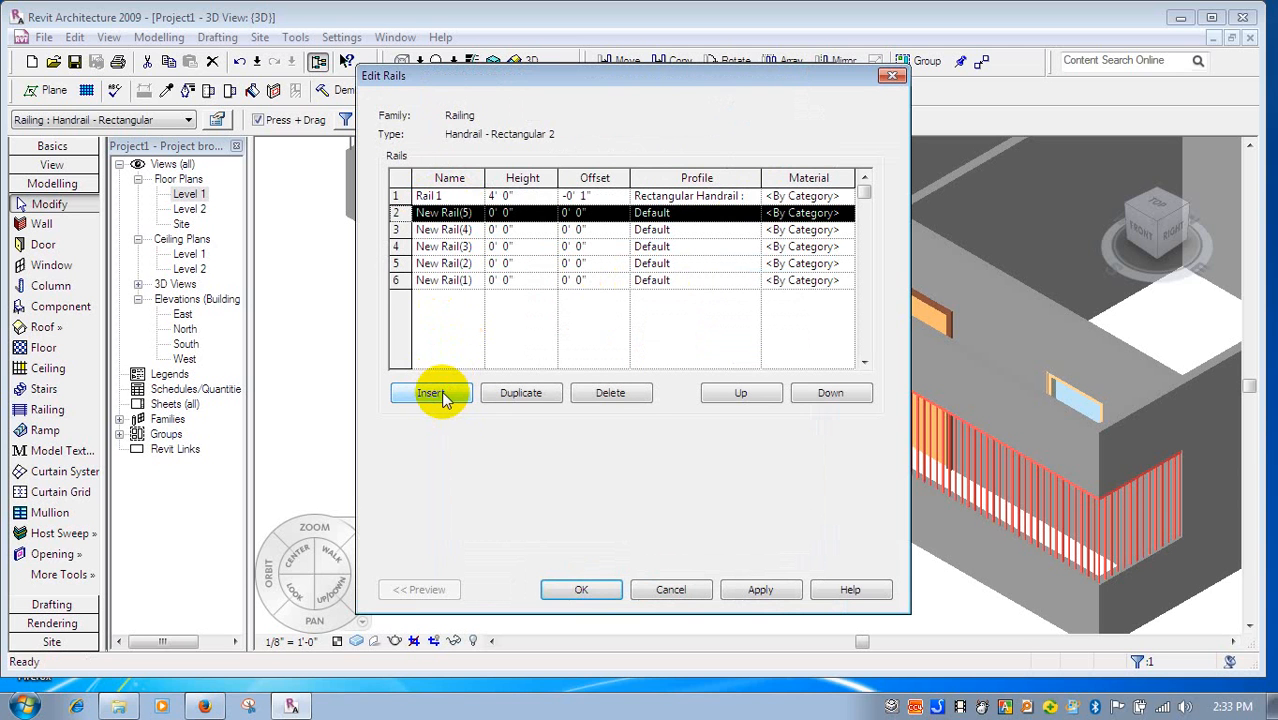
# - Delete Rail 1 from the rail structure and insert two more new rails
pyautogui.click(425, 196)
pyautogui.click(397, 196)
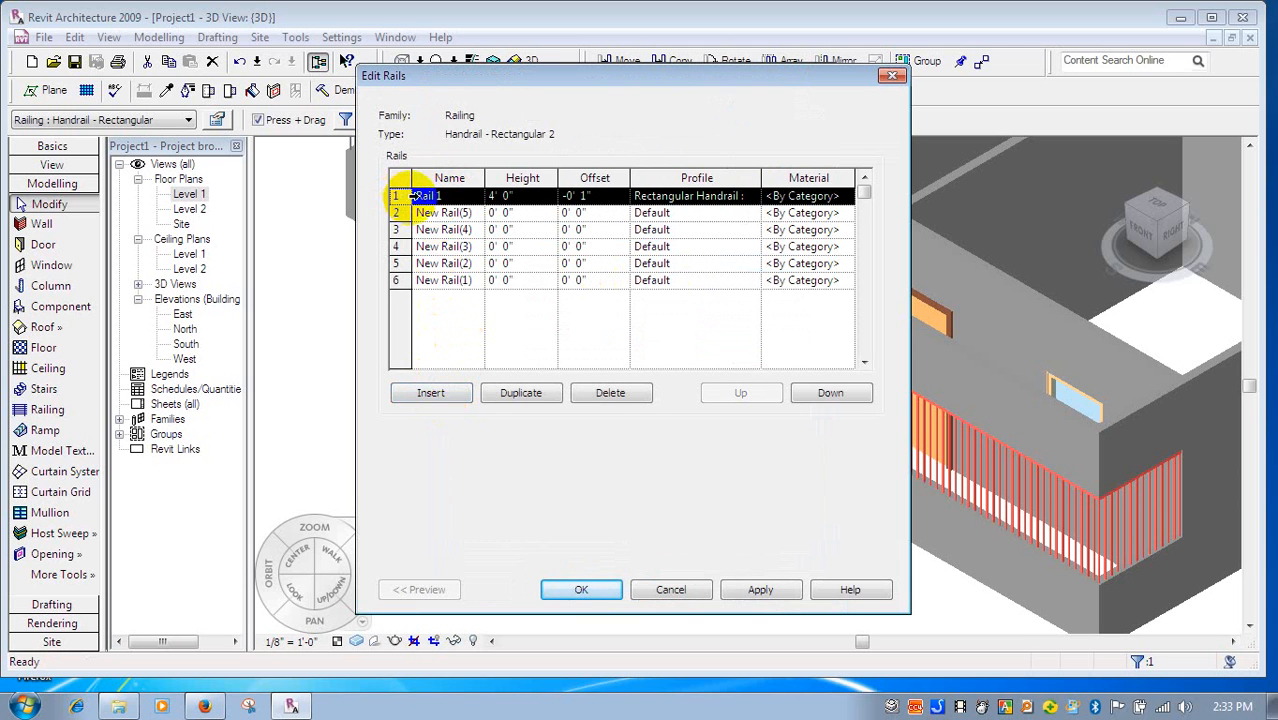
pyautogui.click(606, 394)
pyautogui.click(700, 387)
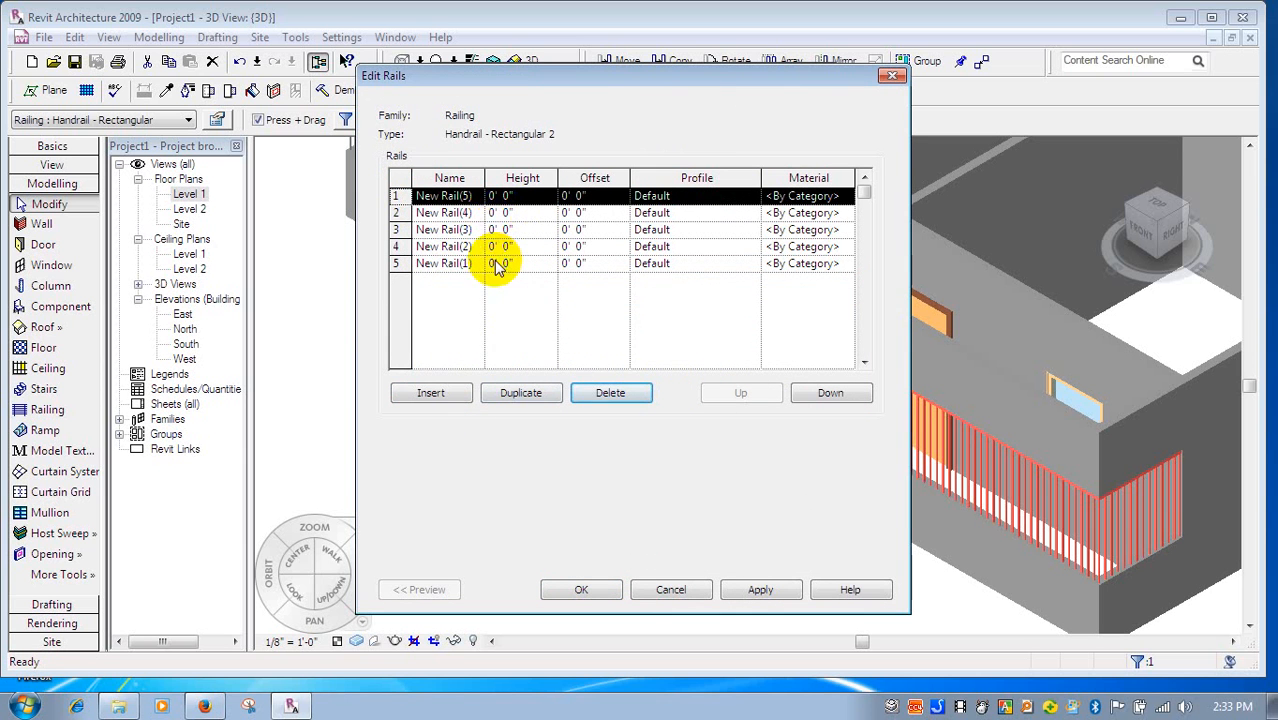
pyautogui.click(442, 392)
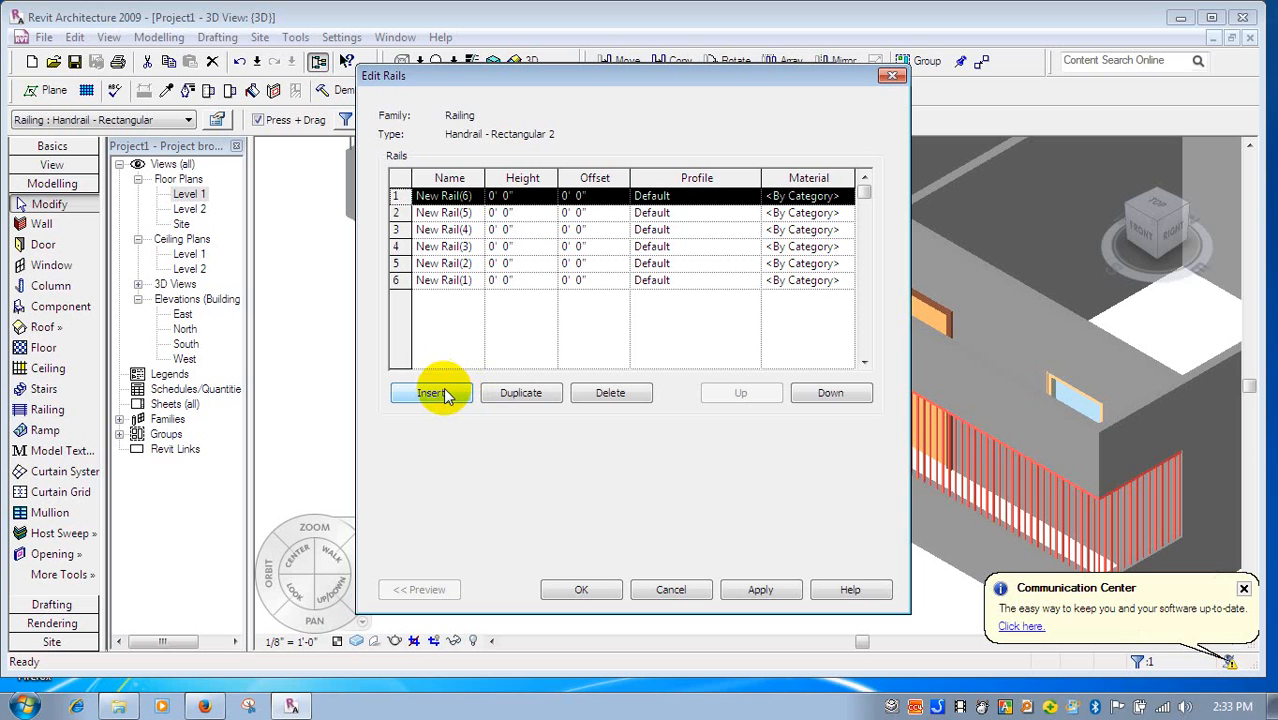
pyautogui.click(443, 390)
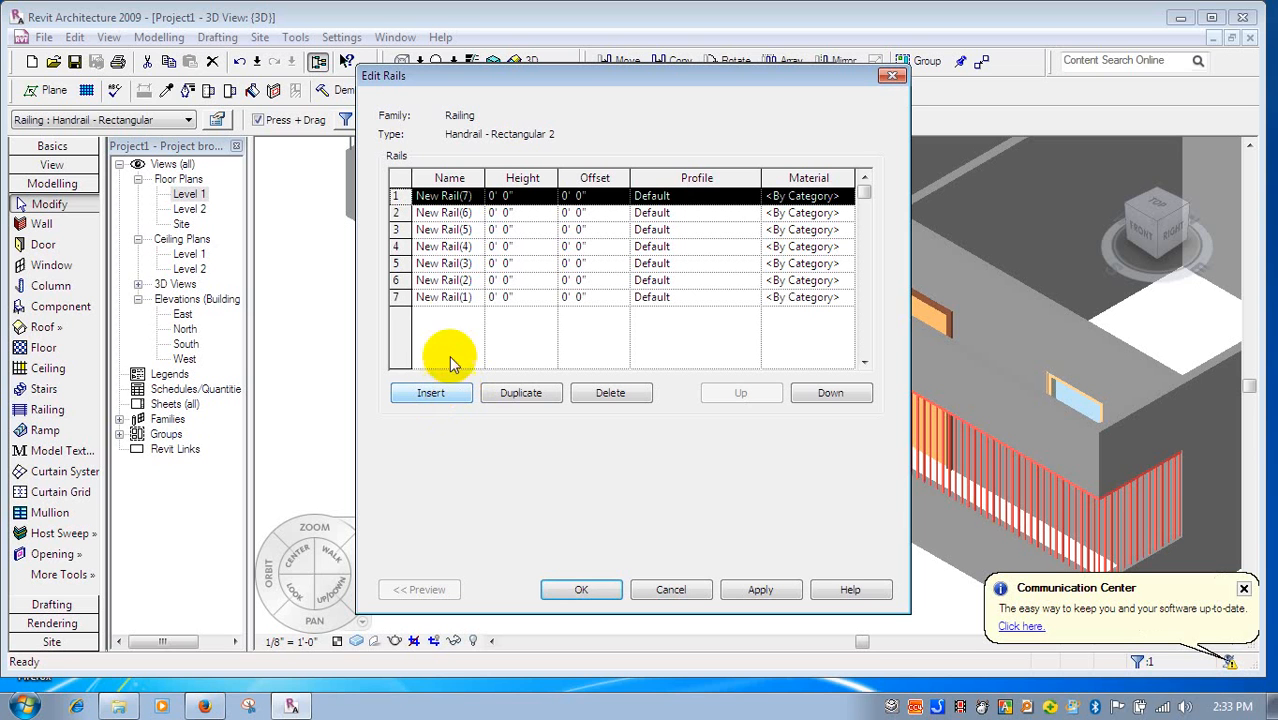
pyautogui.doubleClick(465, 197)
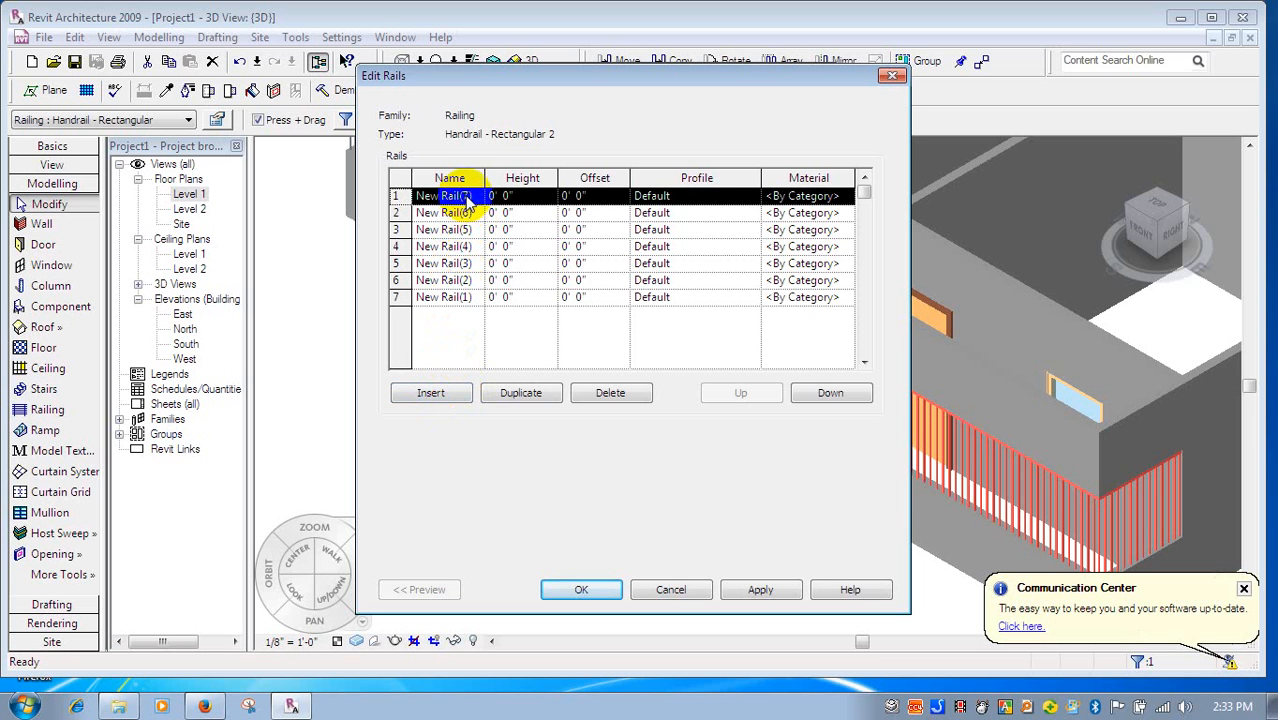
pyautogui.click(527, 197)
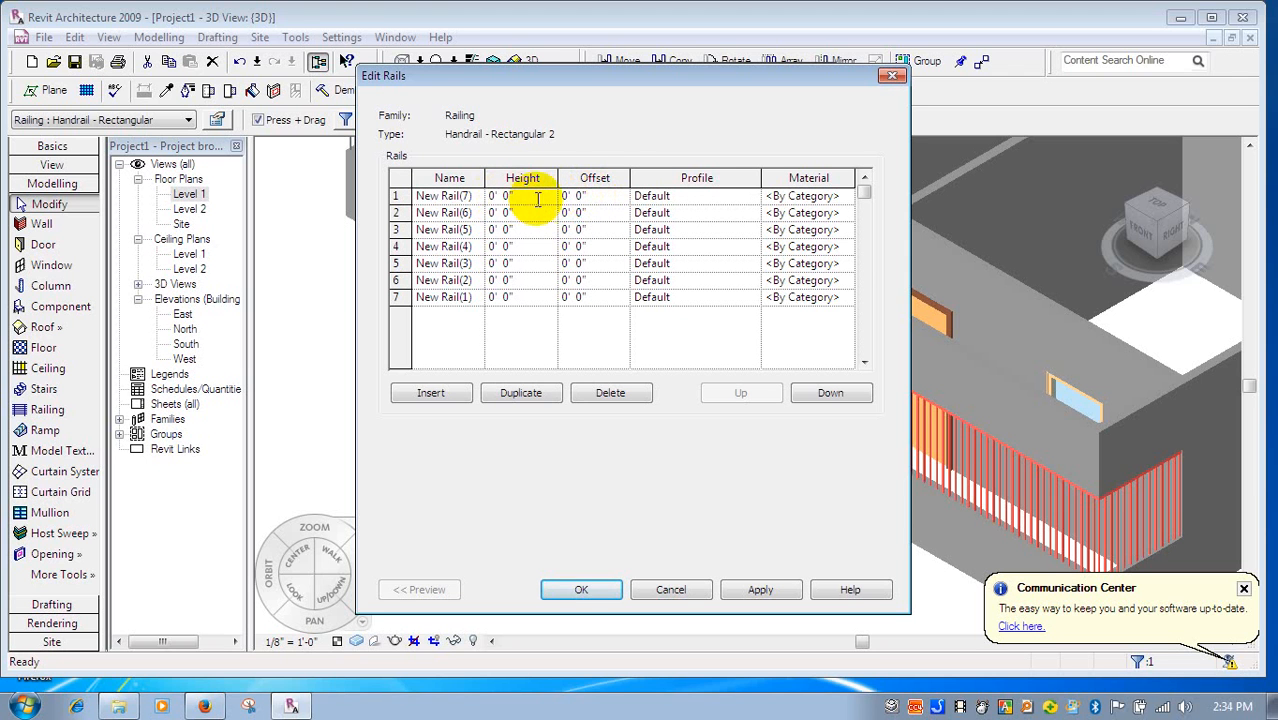
pyautogui.click(595, 195)
pyautogui.moveTo(597, 194); pyautogui.dragTo(515, 199)
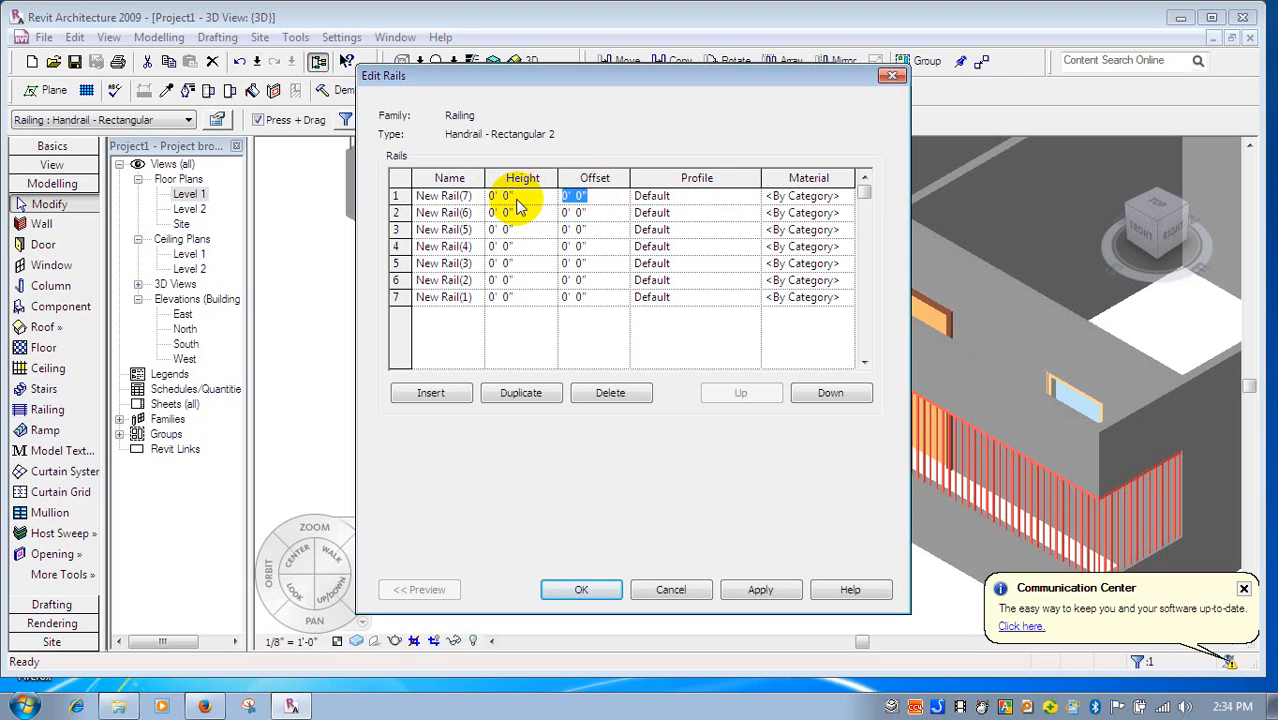
pyautogui.write('0')
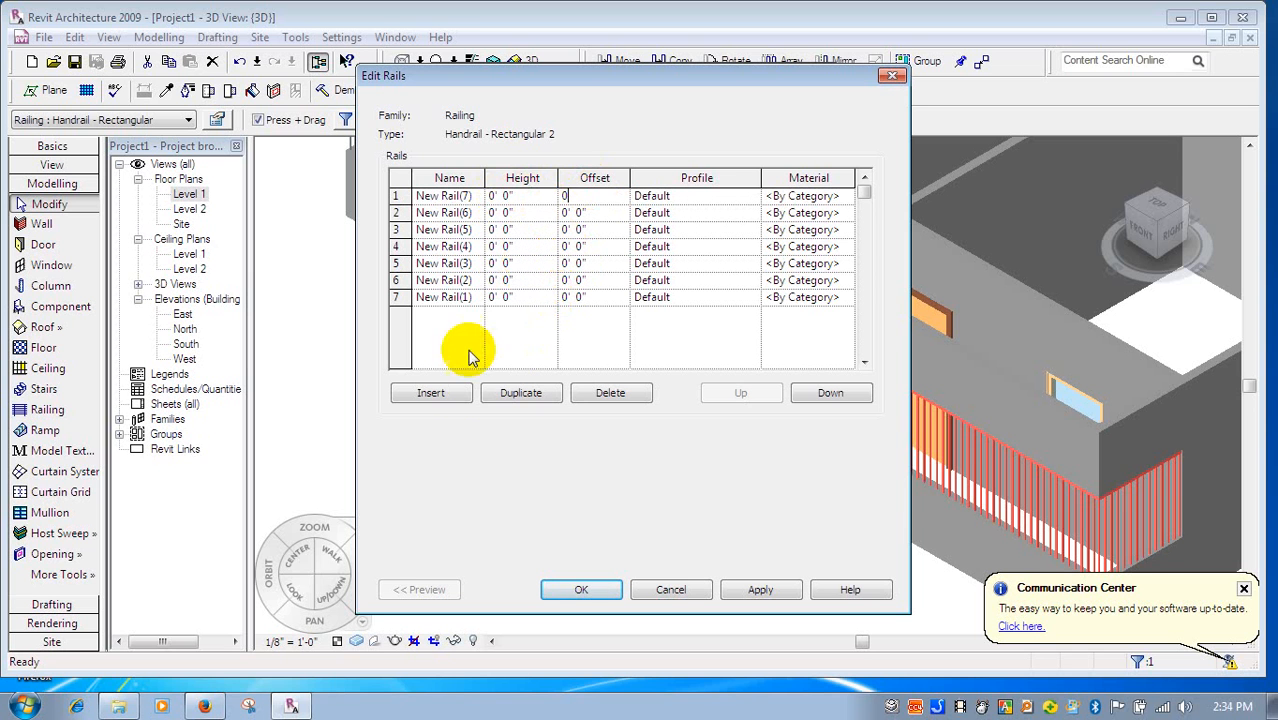
# - Move New Rail(7) down to the last row of the rail list
pyautogui.click(463, 196)
pyautogui.click(398, 196)
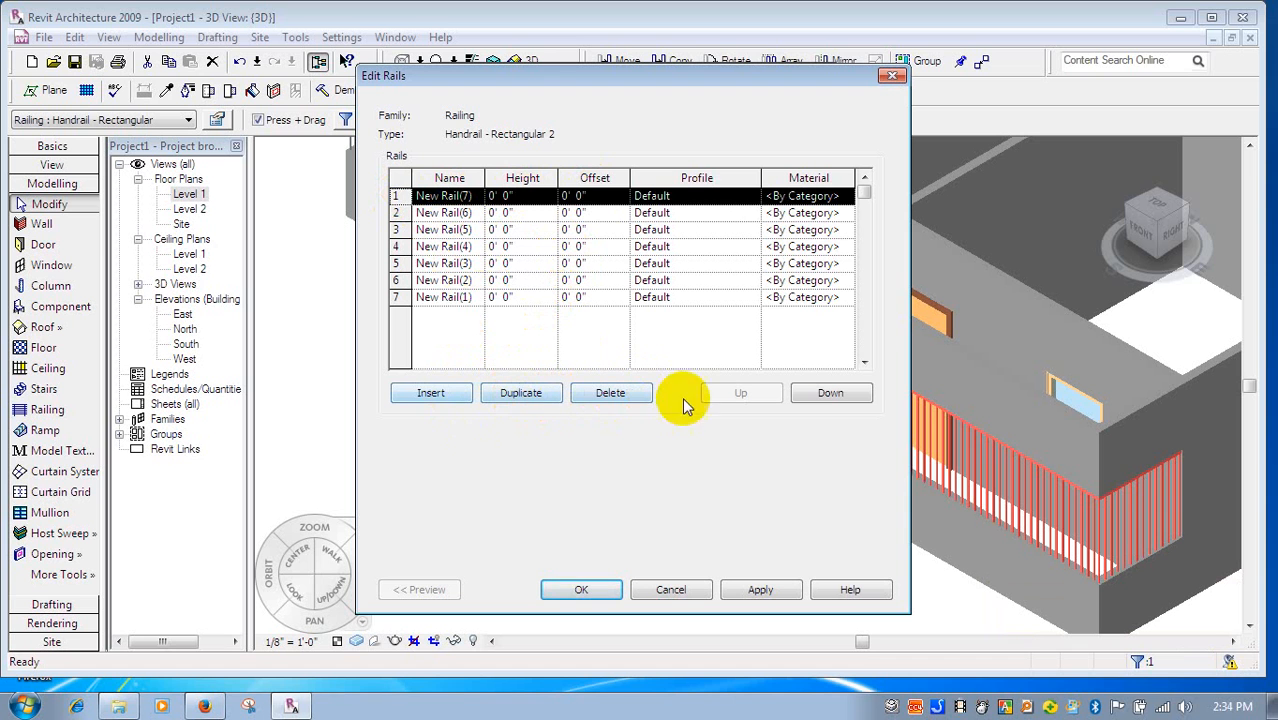
pyautogui.click(821, 394)
pyautogui.click(821, 394)
pyautogui.click(821, 394)
pyautogui.click(823, 396)
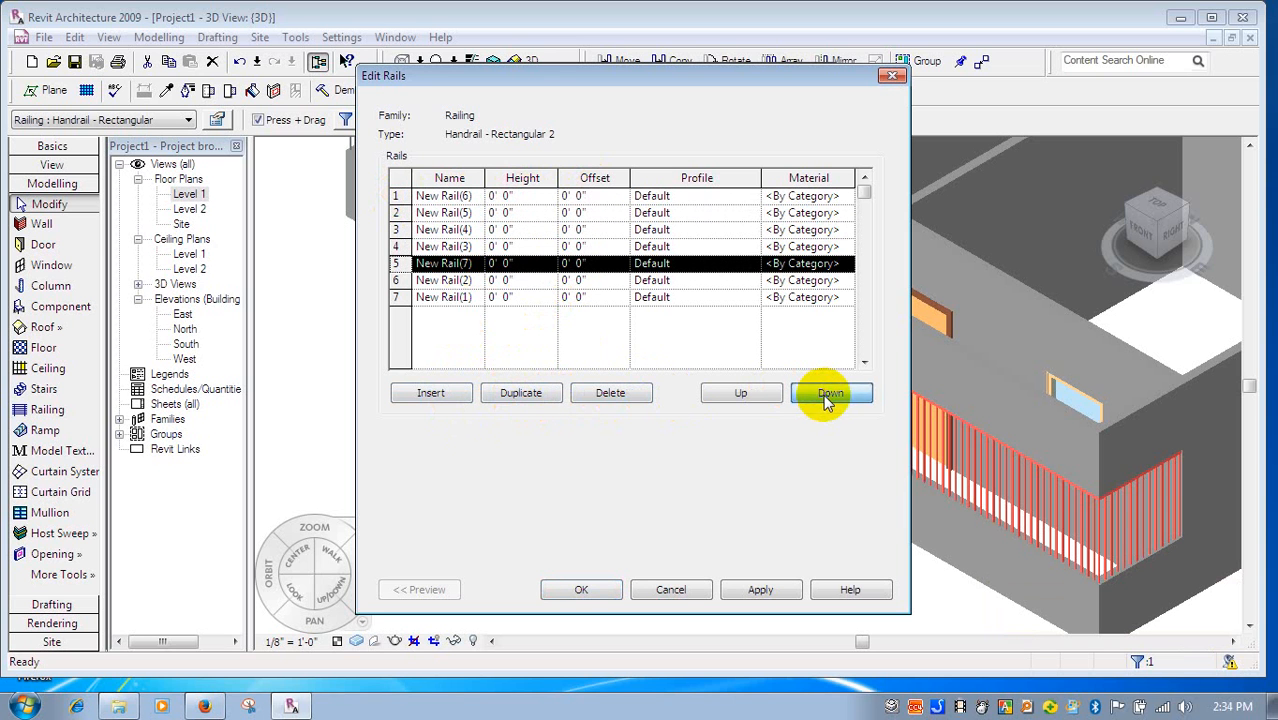
pyautogui.click(823, 394)
pyautogui.click(823, 394)
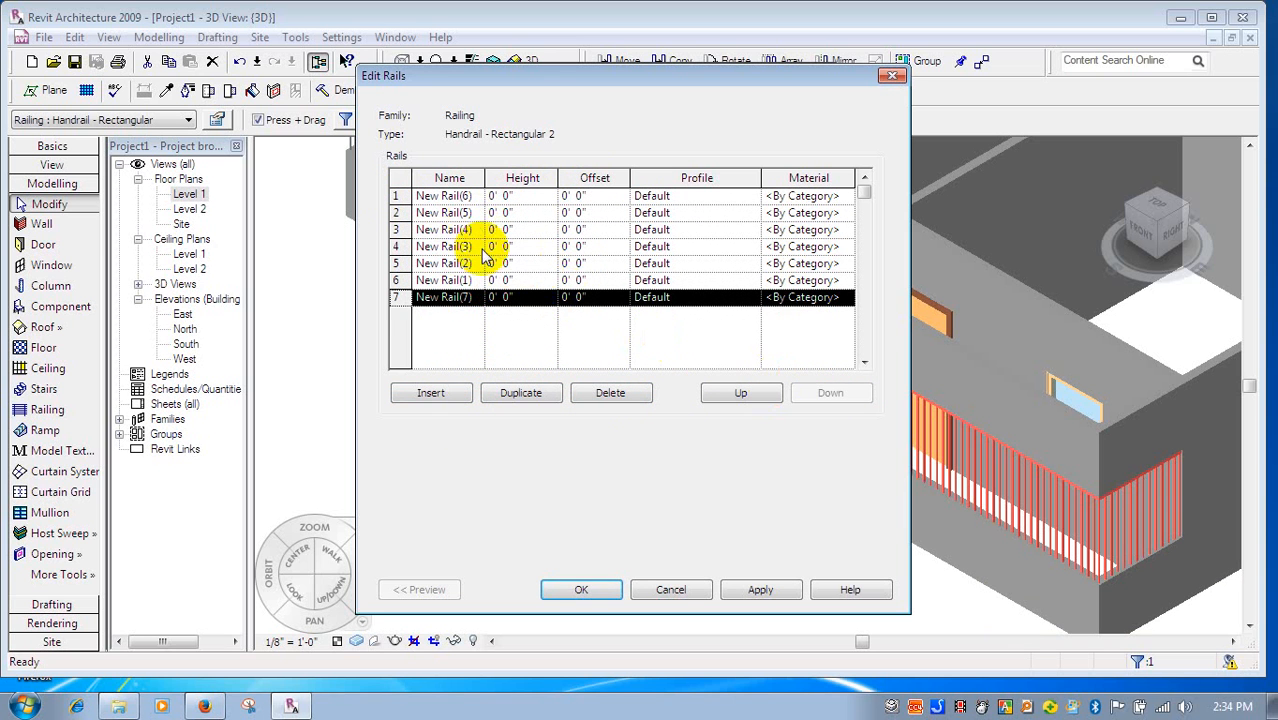
# - Move New Rail(1) up to the first row of the rail list
pyautogui.click(470, 283)
pyautogui.click(731, 396)
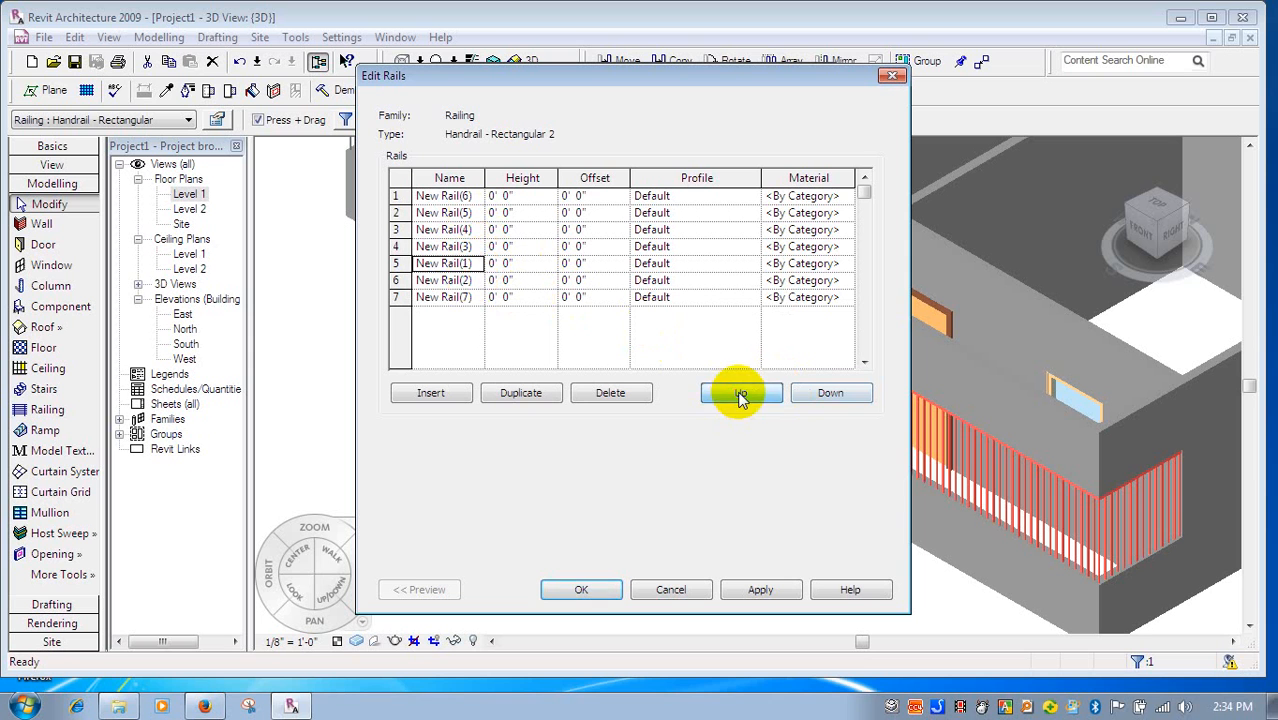
pyautogui.click(727, 395)
pyautogui.click(731, 394)
pyautogui.click(731, 394)
pyautogui.click(731, 394)
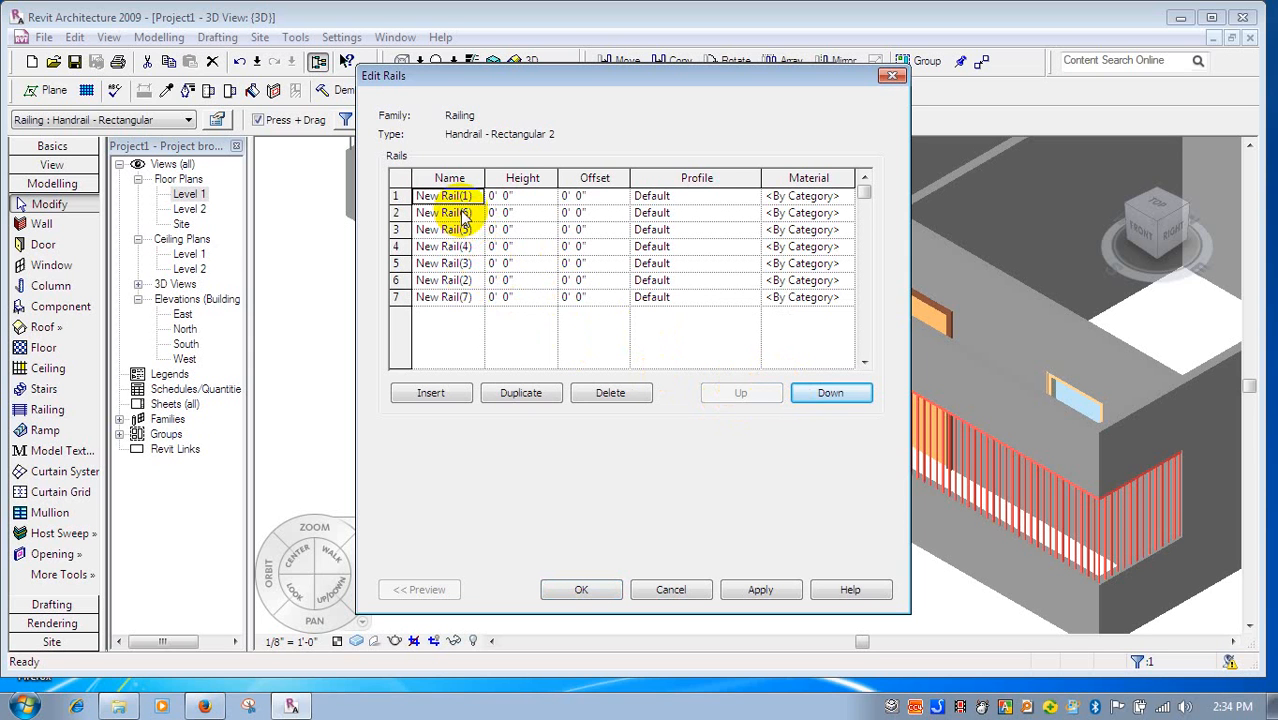
# - Move New Rail(6) down to the sixth row, just above New Rail(7)
pyautogui.click(472, 214)
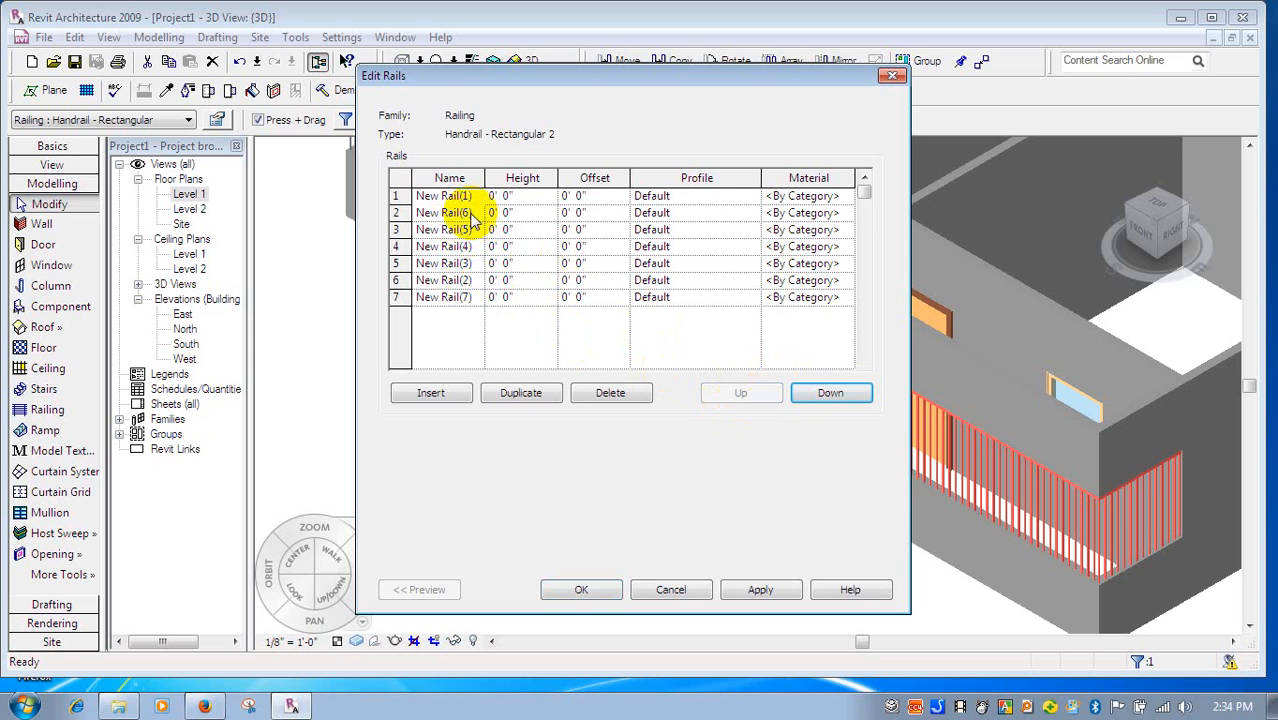
pyautogui.click(838, 395)
pyautogui.click(838, 395)
pyautogui.click(838, 395)
pyautogui.click(838, 395)
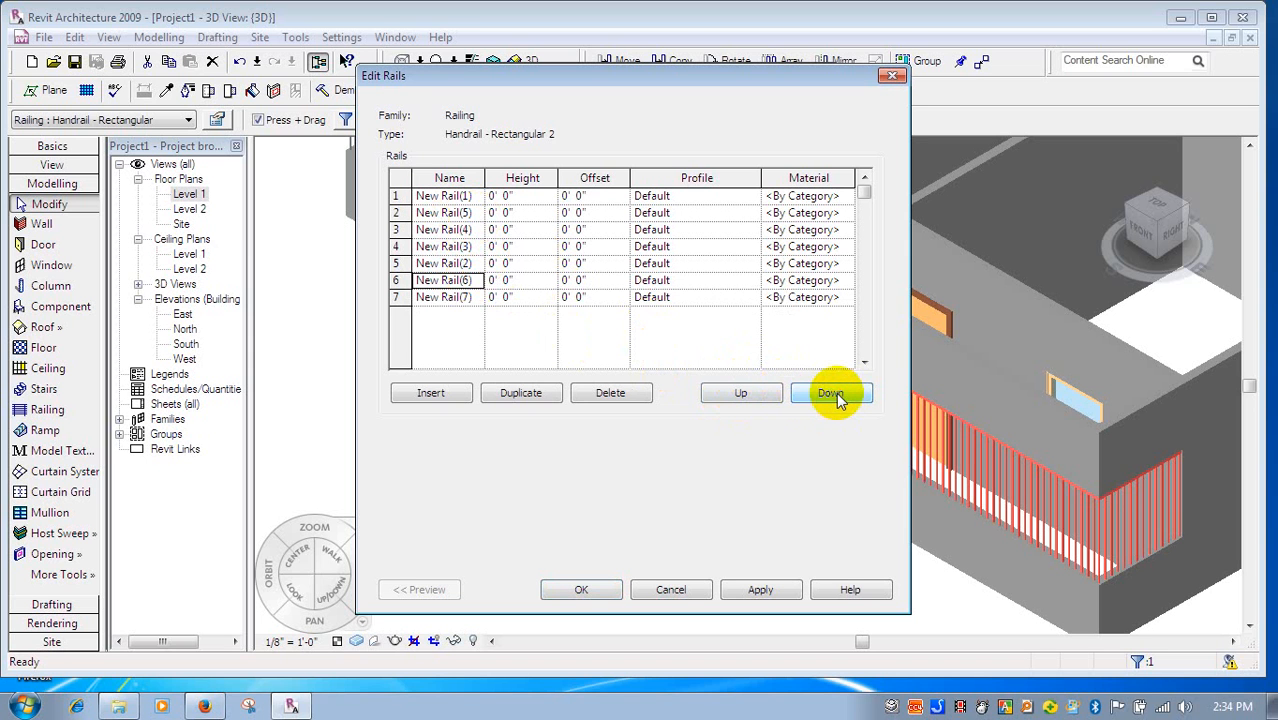
# - Move New Rail(2) up to the second row, directly below New Rail(1)
pyautogui.click(474, 264)
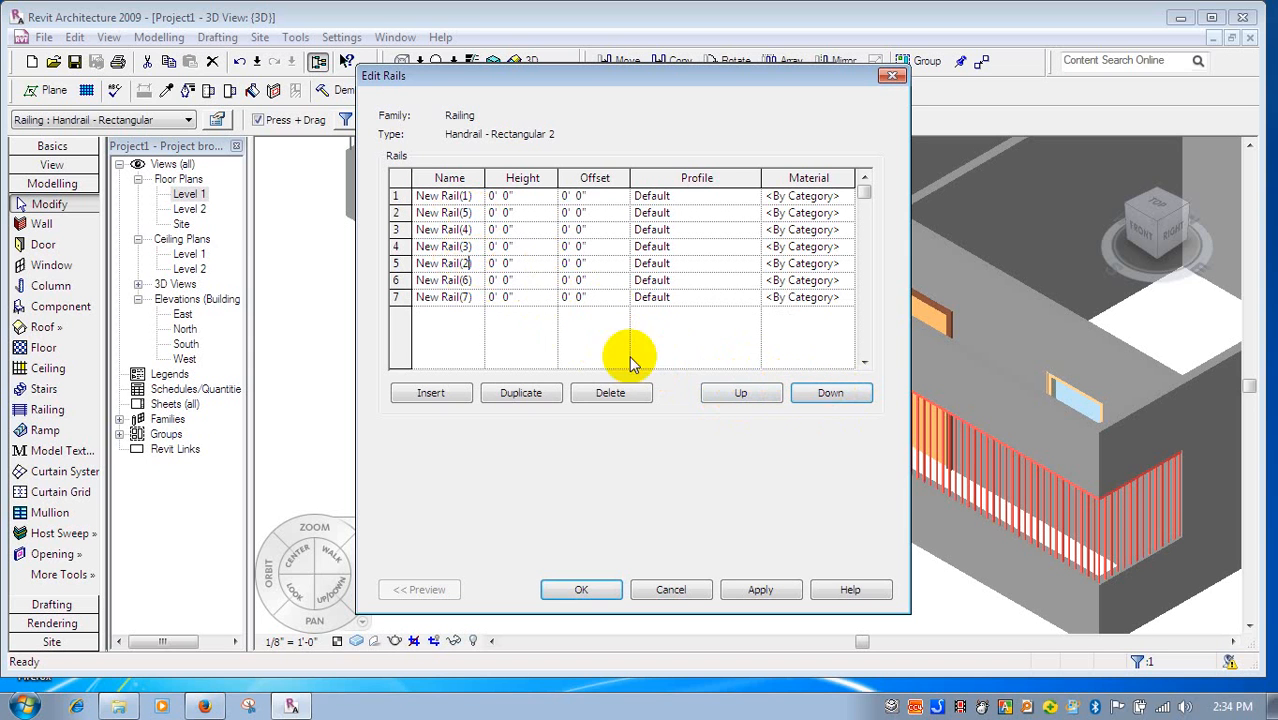
pyautogui.click(740, 393)
pyautogui.click(740, 393)
pyautogui.click(740, 393)
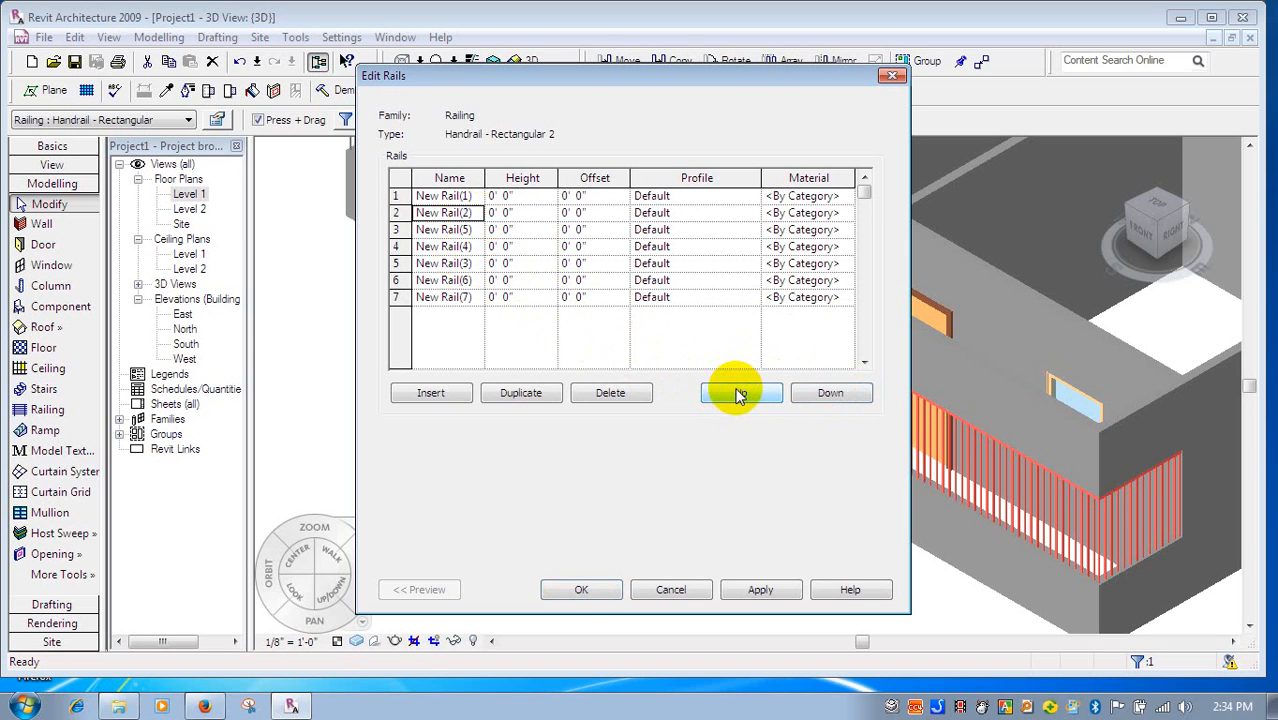
# - Move New Rail(5) down to row 5 and New Rail(3) up to row 3, putting the rails in ascending order
pyautogui.click(478, 229)
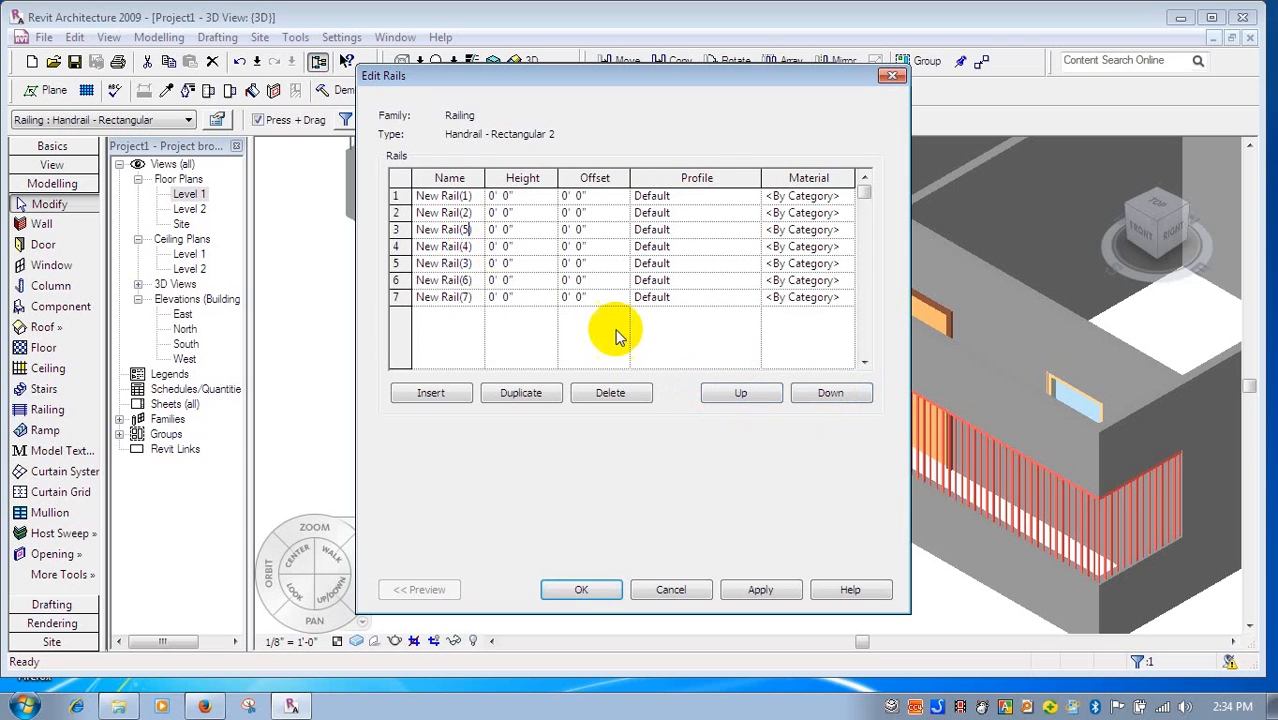
pyautogui.click(836, 395)
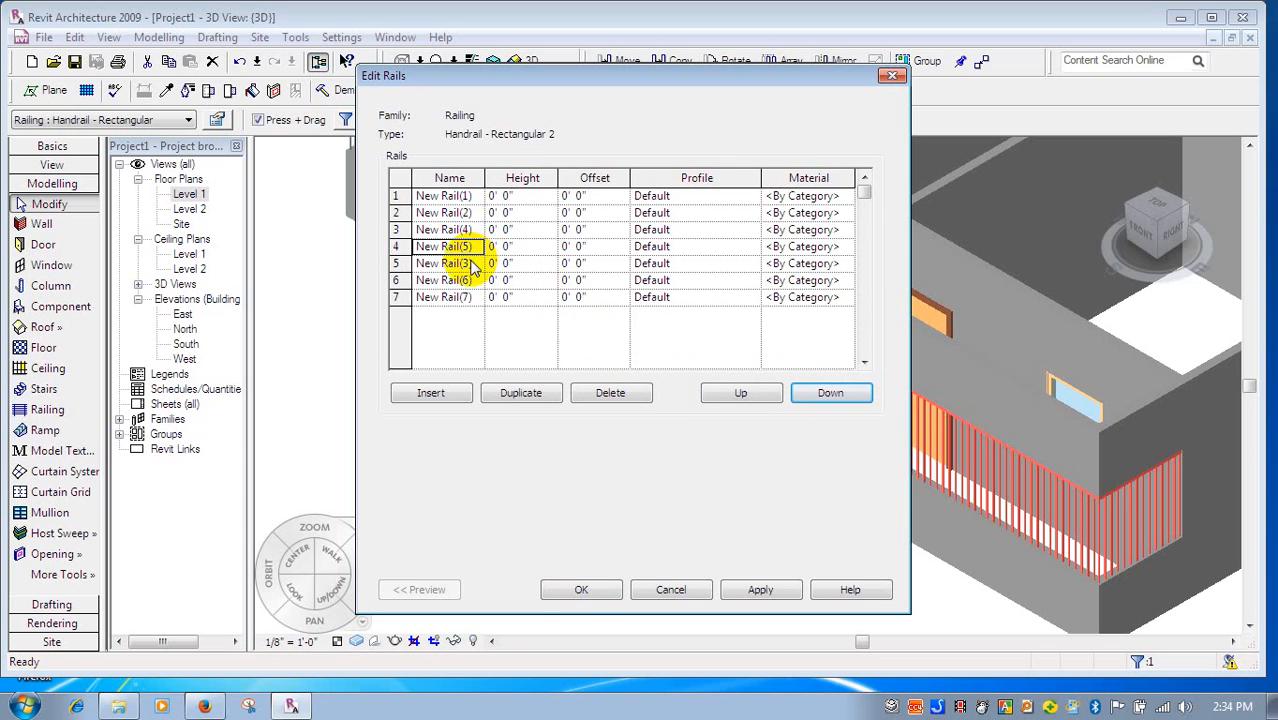
pyautogui.click(820, 395)
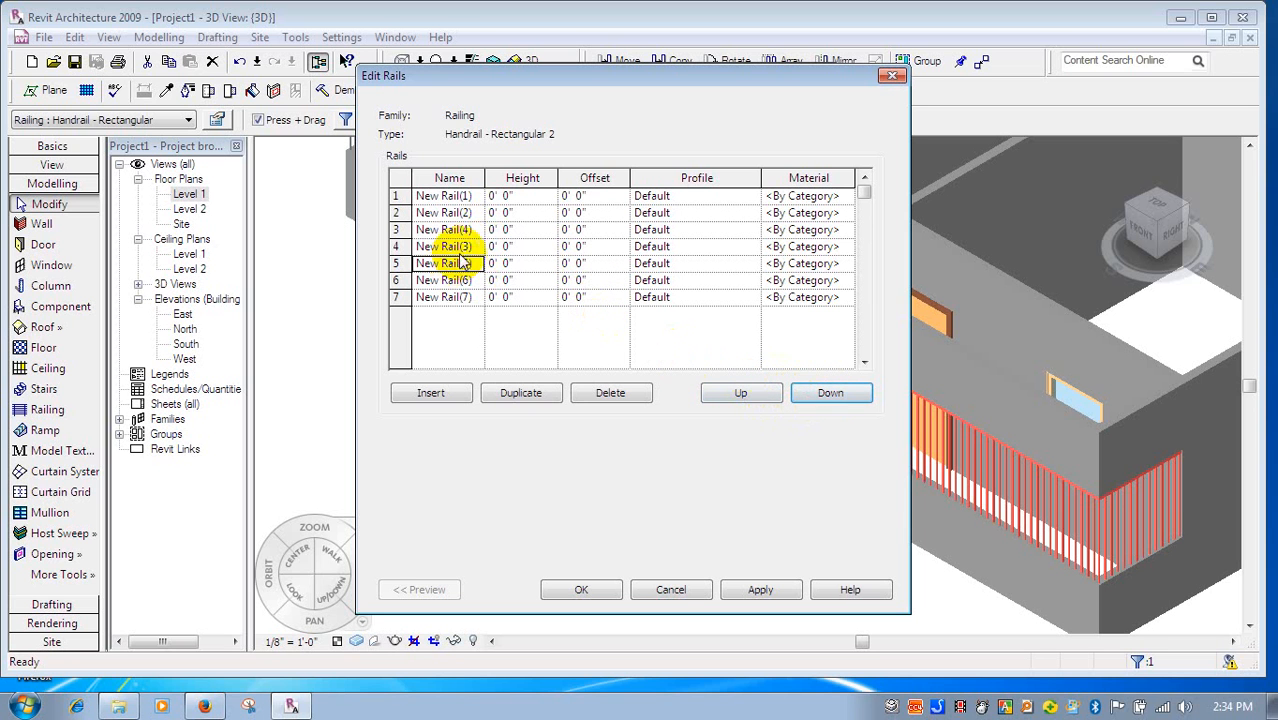
pyautogui.click(463, 247)
pyautogui.click(736, 391)
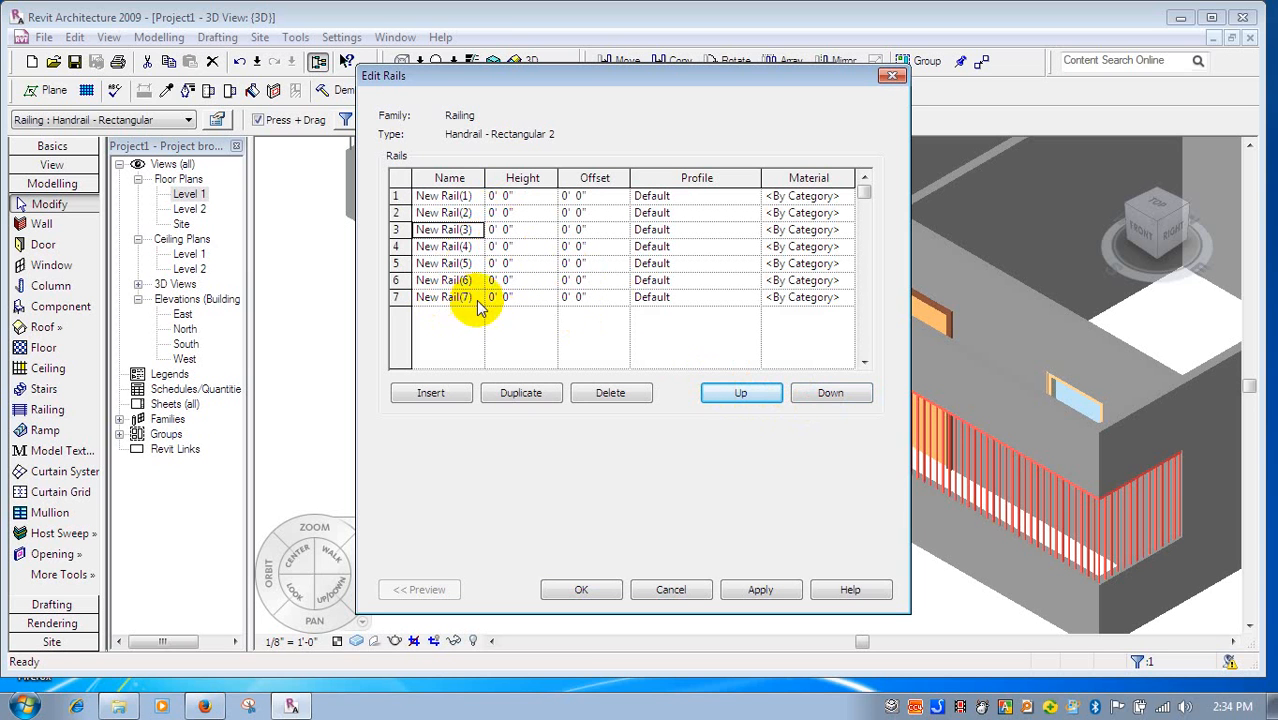
# - Set the offset of New Rail(7) to 4' 0" by entering 48 inches
pyautogui.click(583, 297)
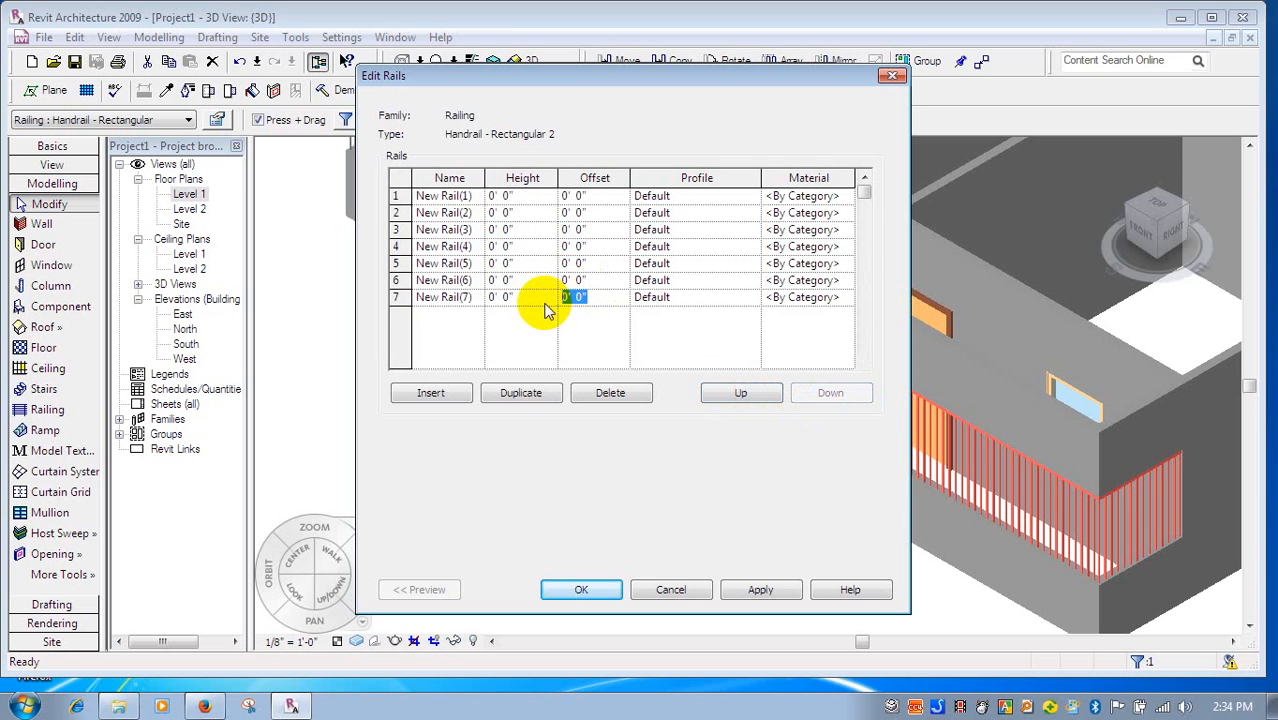
pyautogui.write('48')
pyautogui.press('Tab')
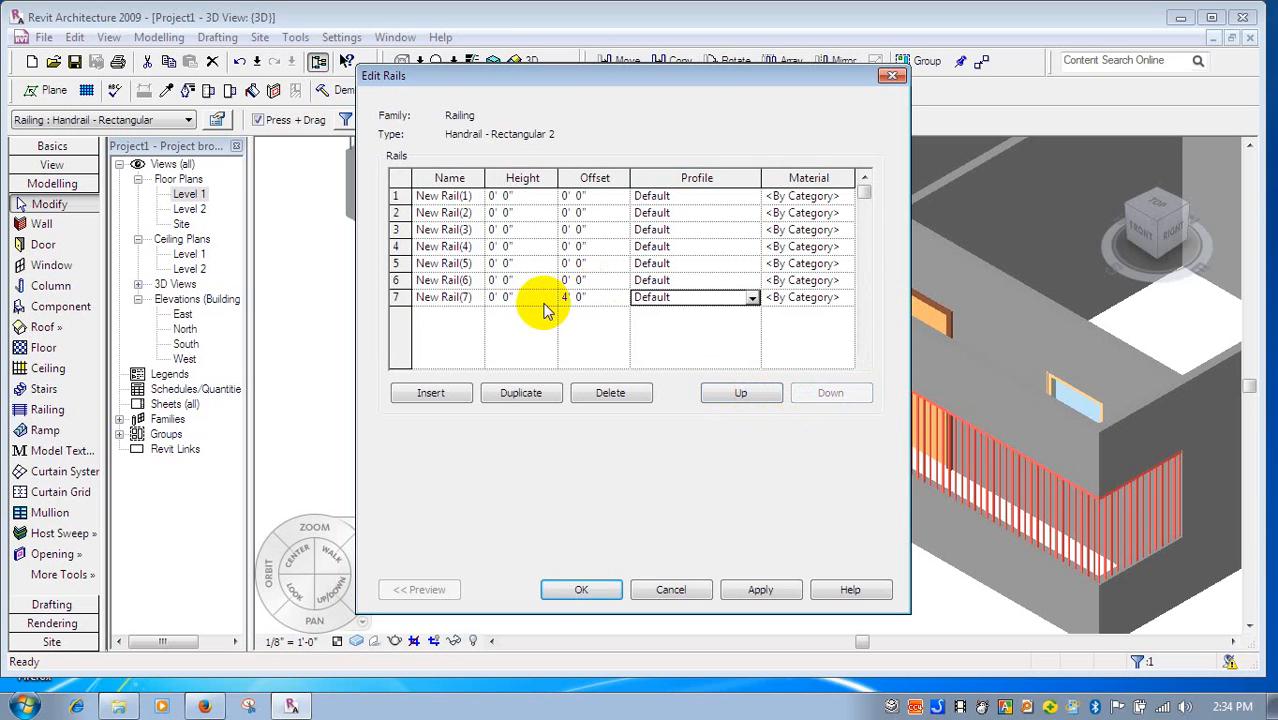
# - Set the offset of New Rail(2) to 0' 10" and that of New Rail(3) to 1' 8"
pyautogui.click(592, 196)
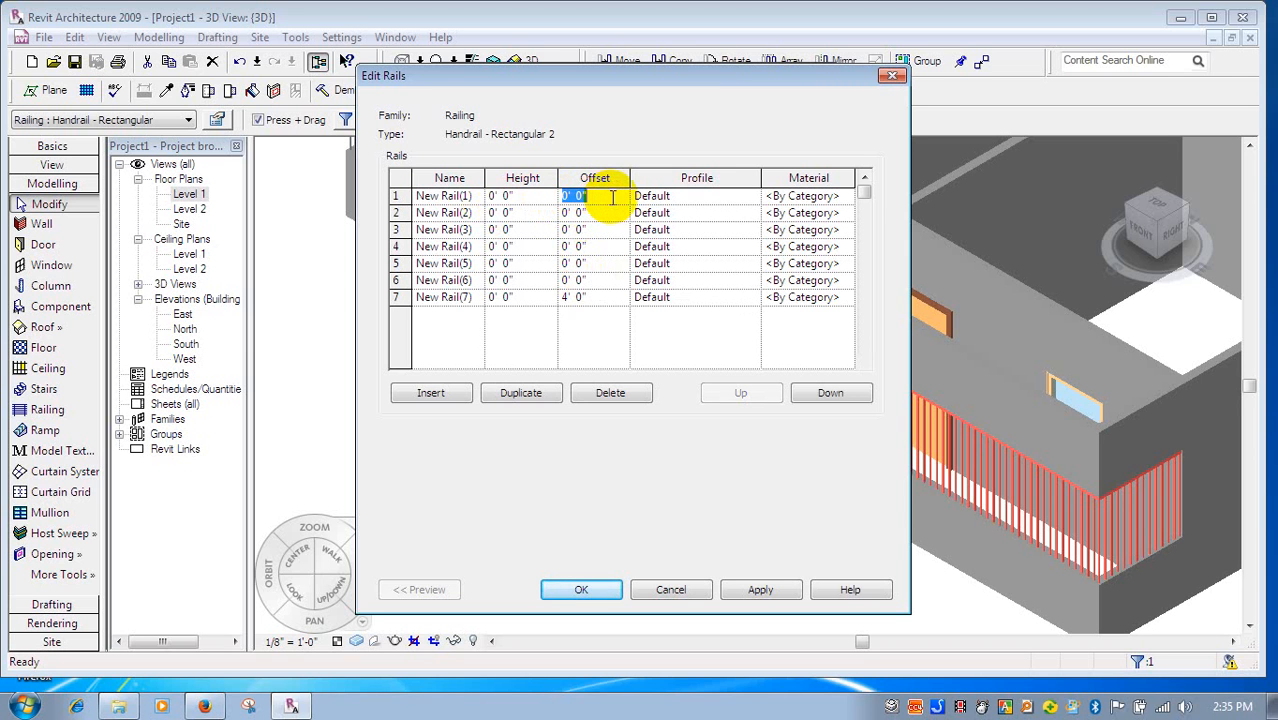
pyautogui.click(599, 213)
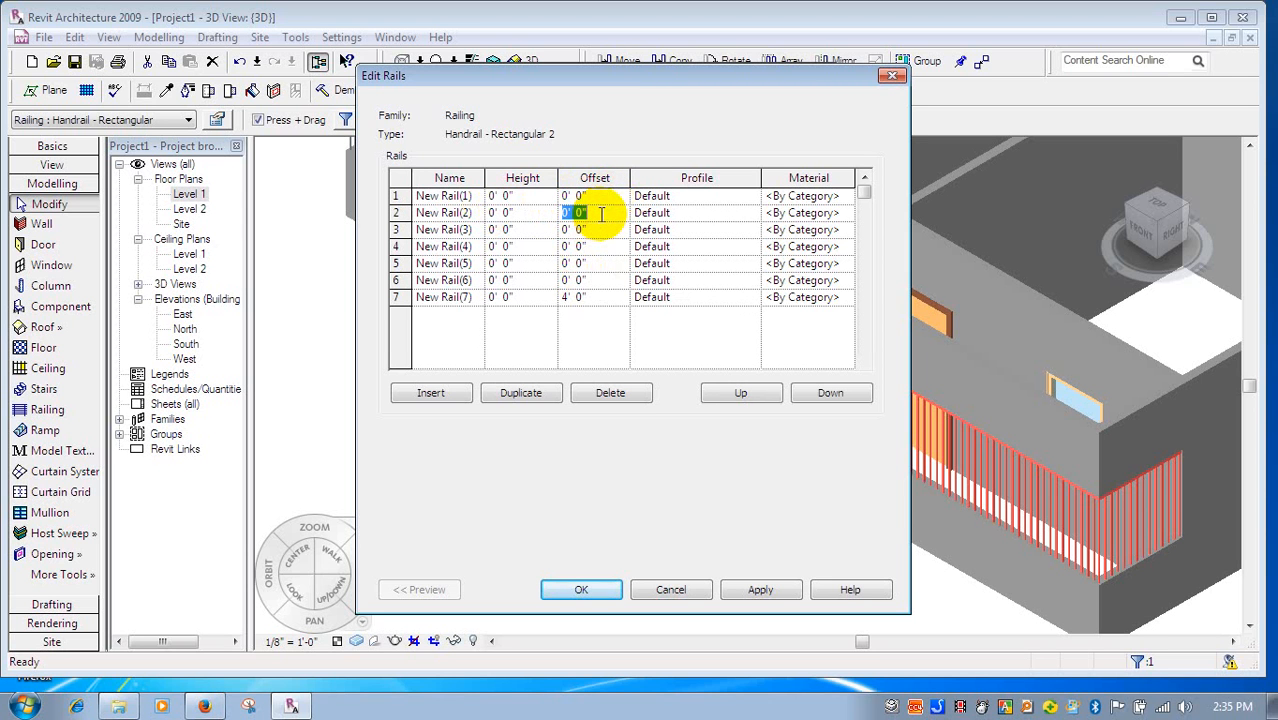
pyautogui.write('10')
pyautogui.press('Tab')
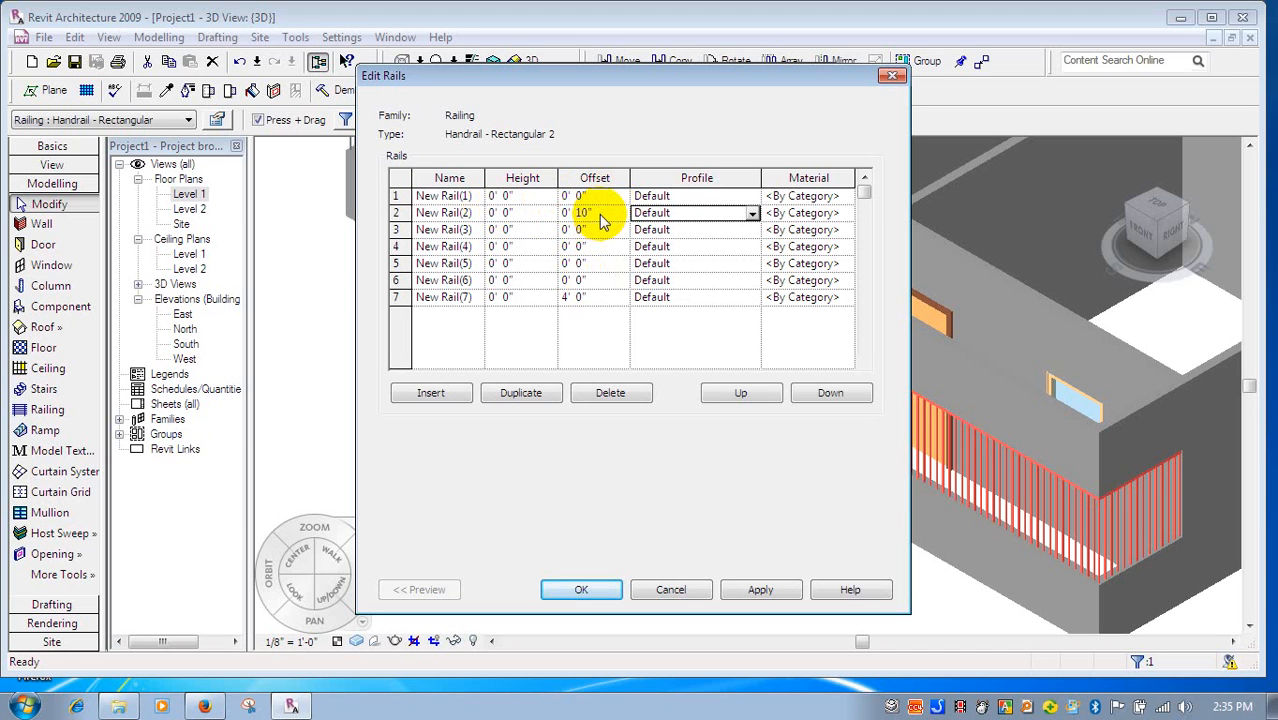
pyautogui.click(591, 227)
pyautogui.doubleClick(580, 230)
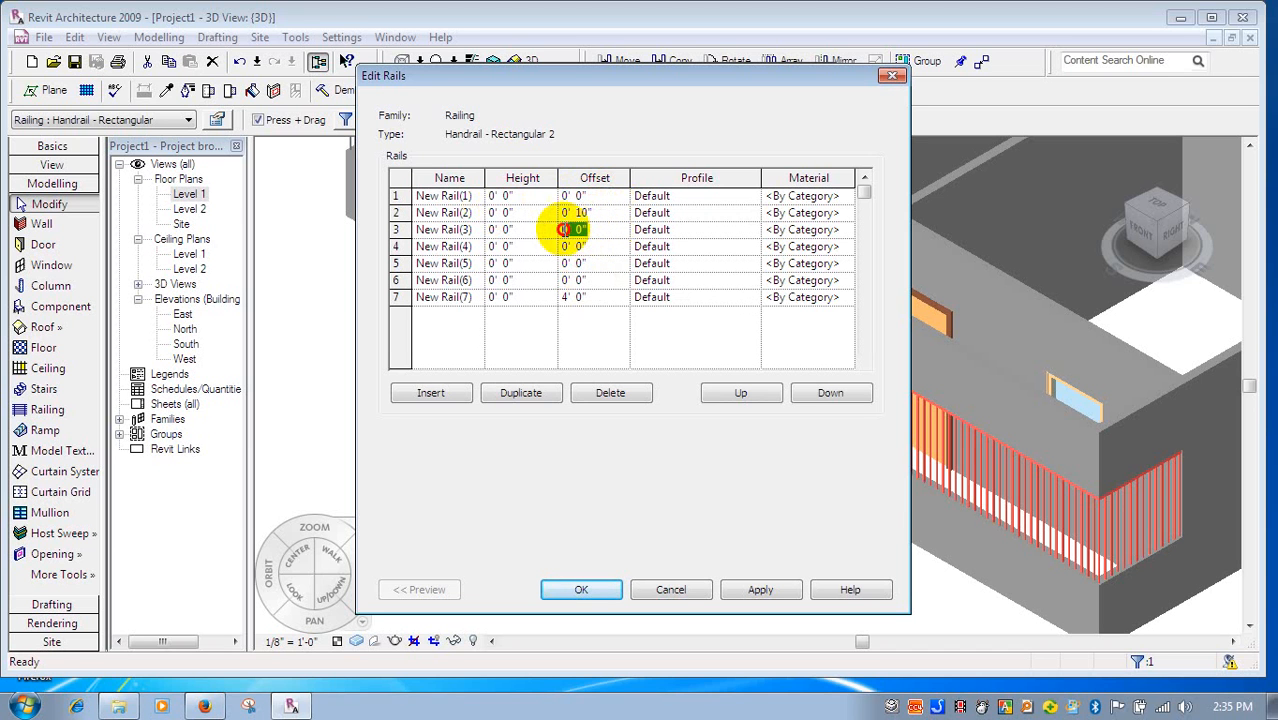
pyautogui.write('20')
pyautogui.press('Tab')
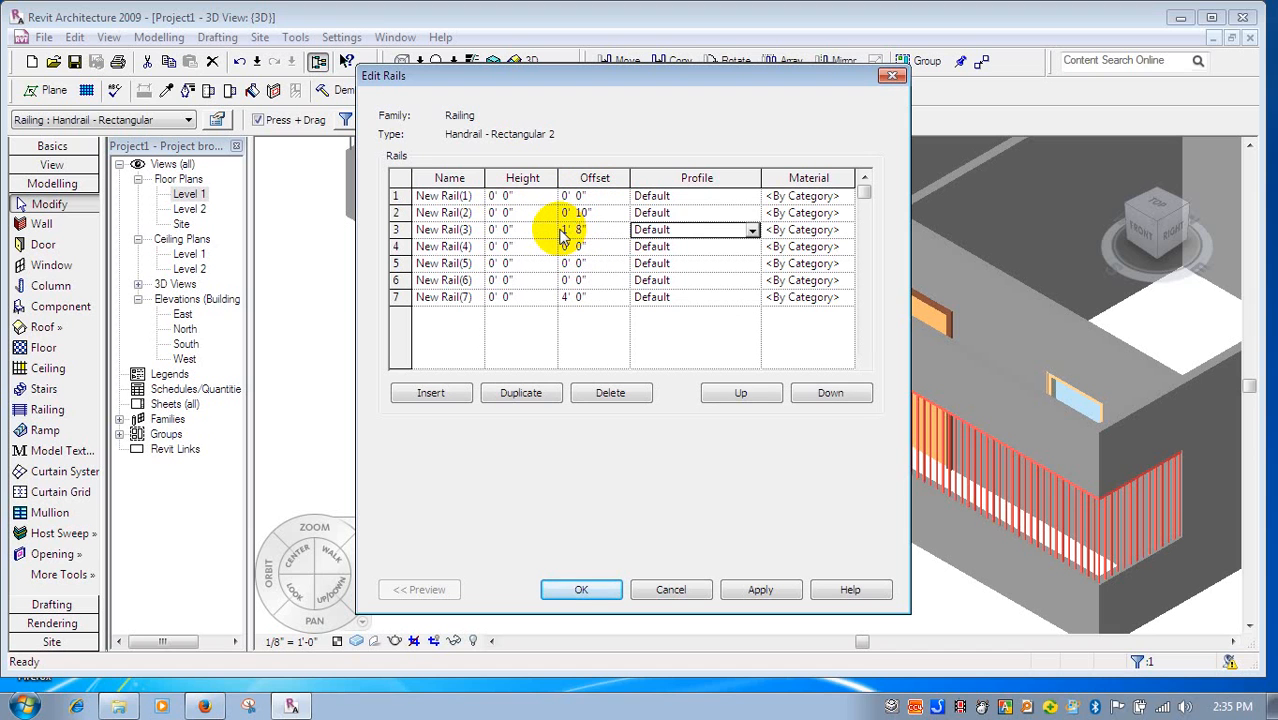
# - Set the offset of New Rail(4) to 2' 6" and that of New Rail(5) to 3' 4"
pyautogui.click(589, 248)
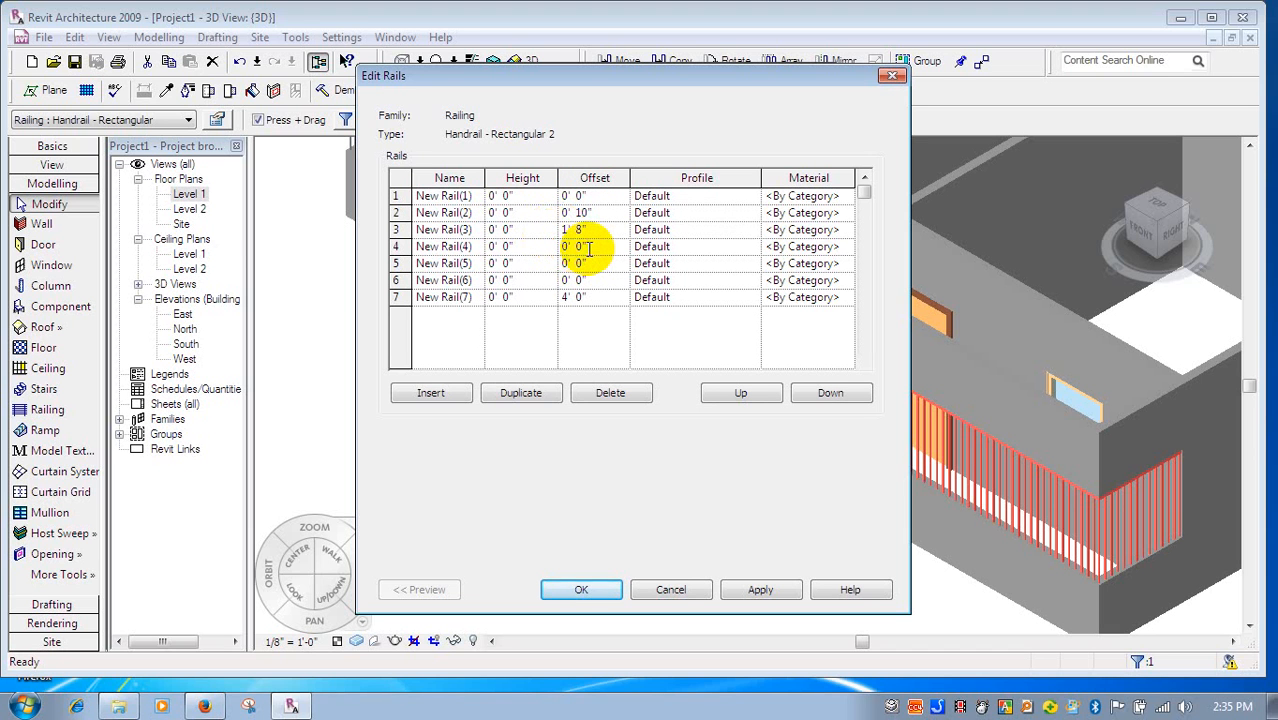
pyautogui.moveTo(589, 249); pyautogui.dragTo(540, 253)
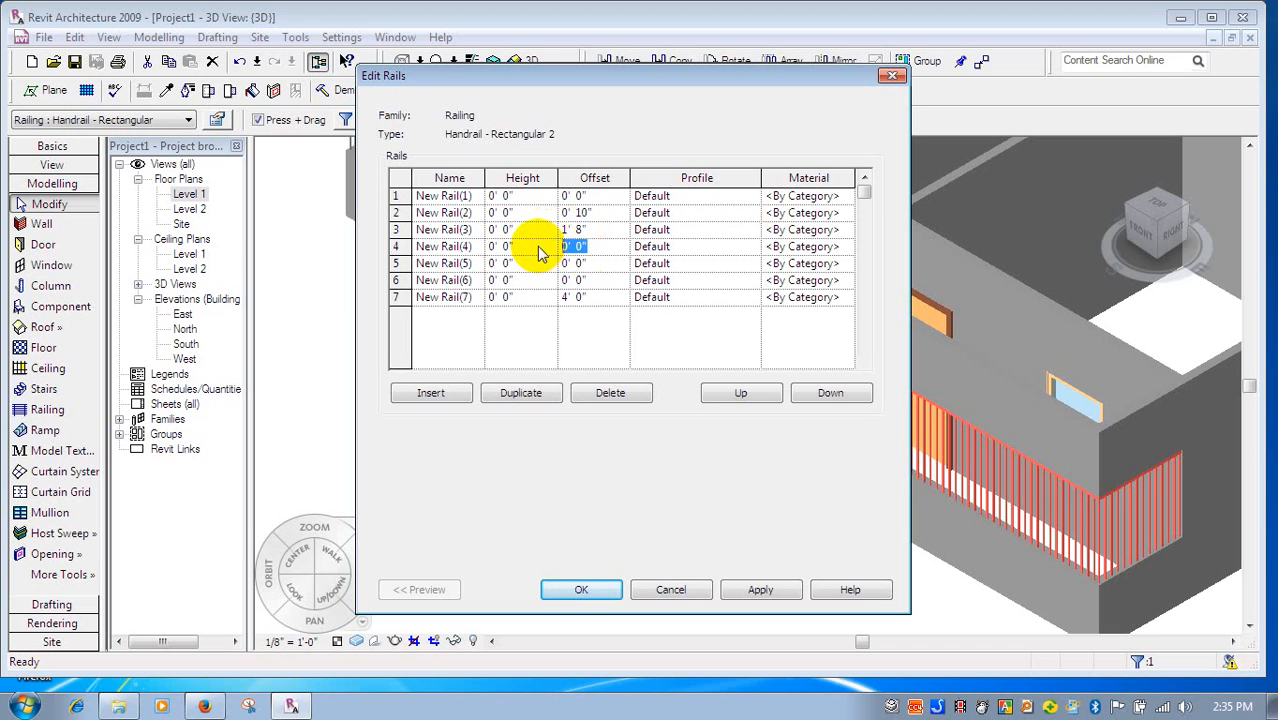
pyautogui.write('30')
pyautogui.press('Tab')
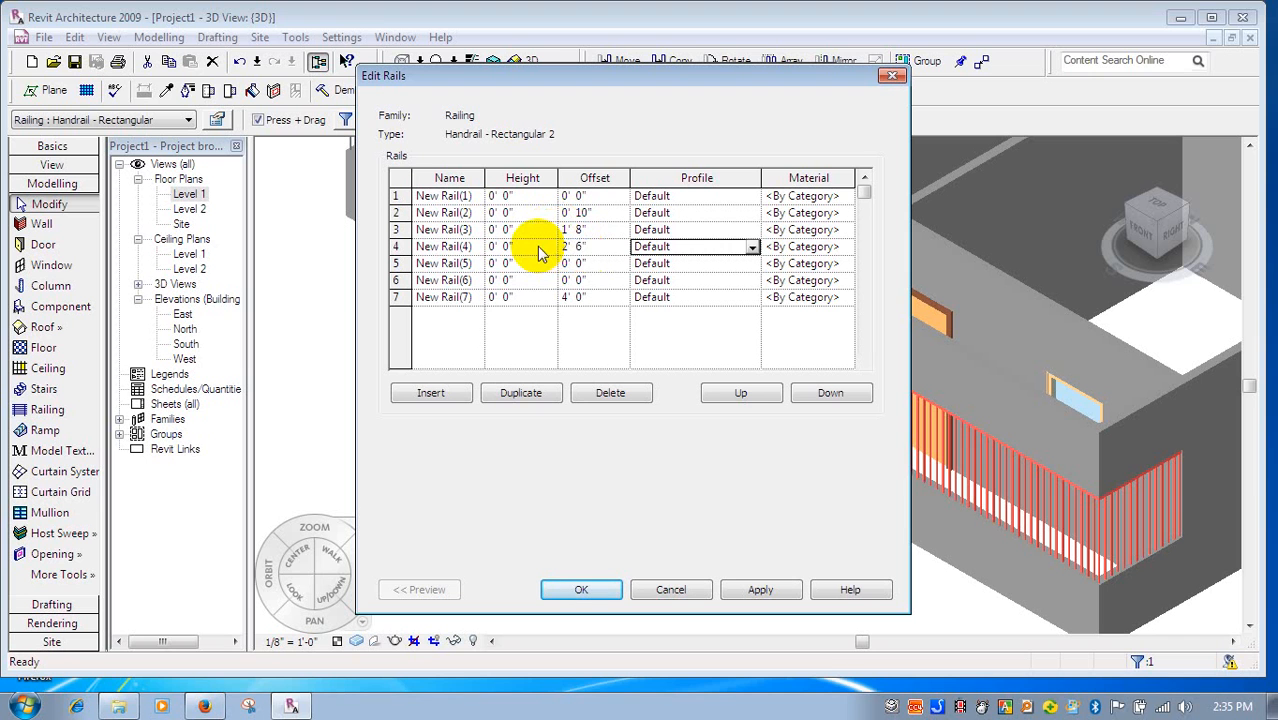
pyautogui.click(573, 263)
pyautogui.moveTo(573, 263); pyautogui.dragTo(549, 270)
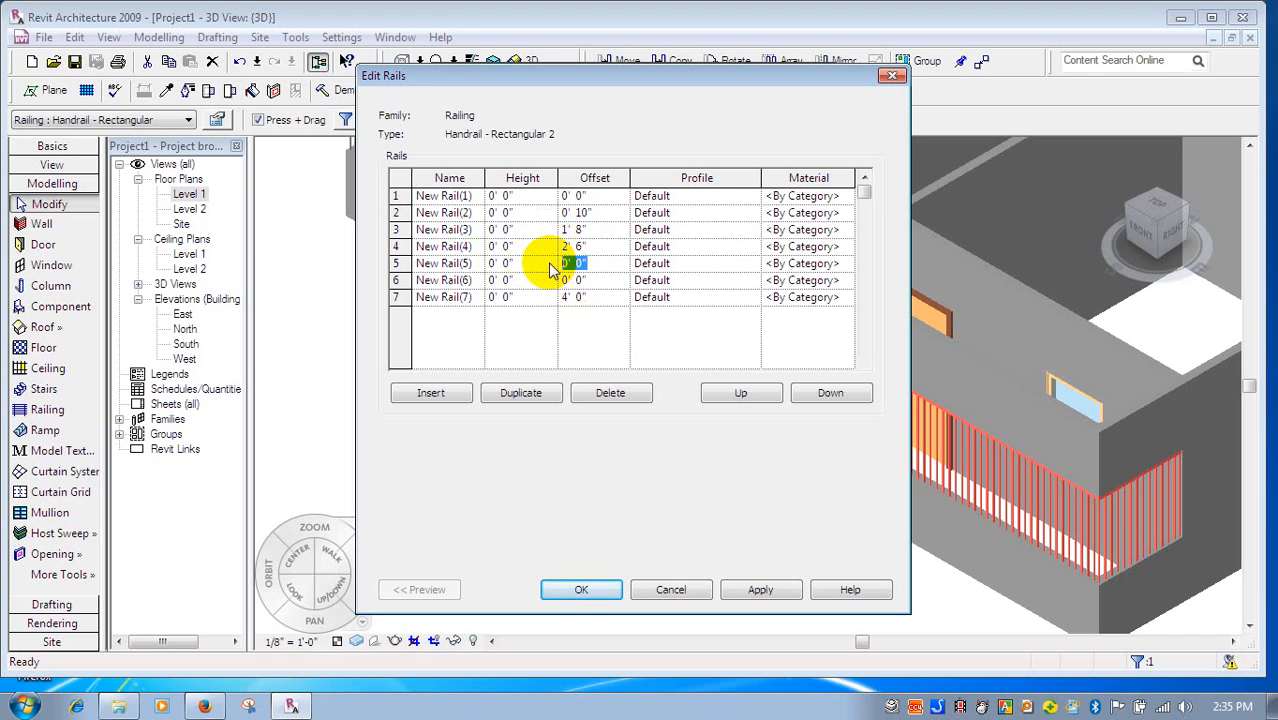
pyautogui.write('40')
pyautogui.press('Tab')
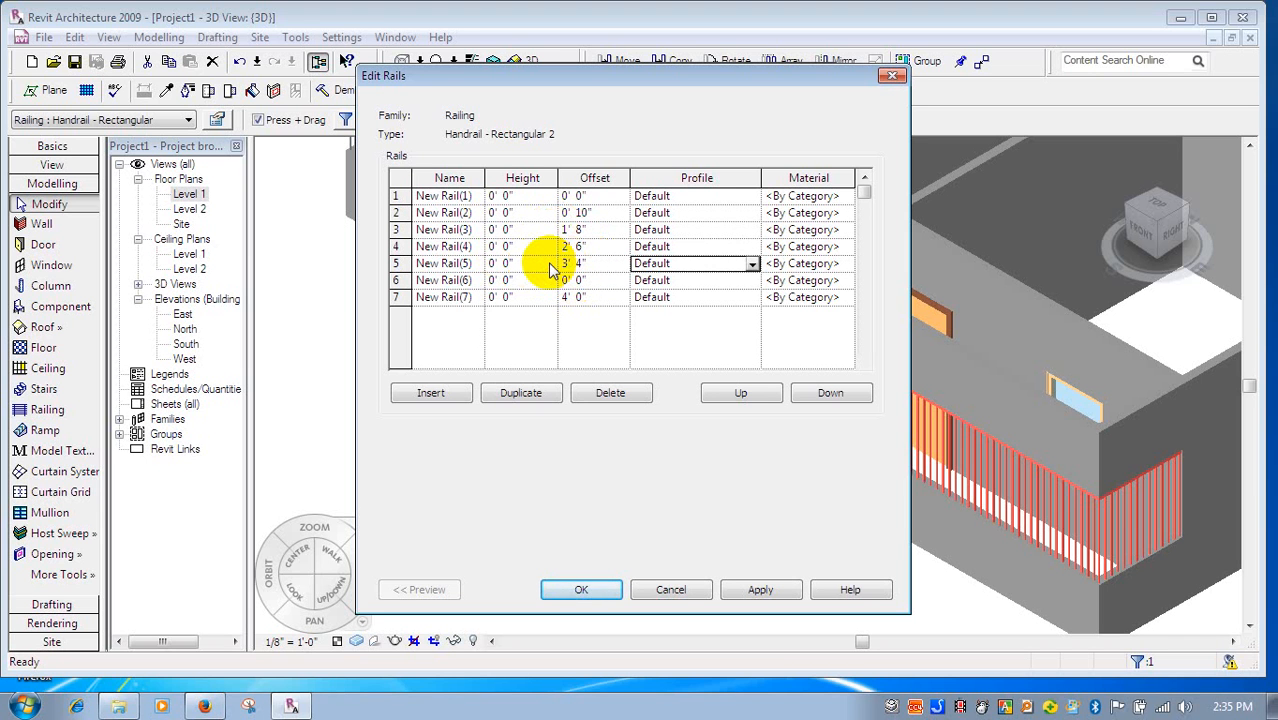
pyautogui.click(600, 281)
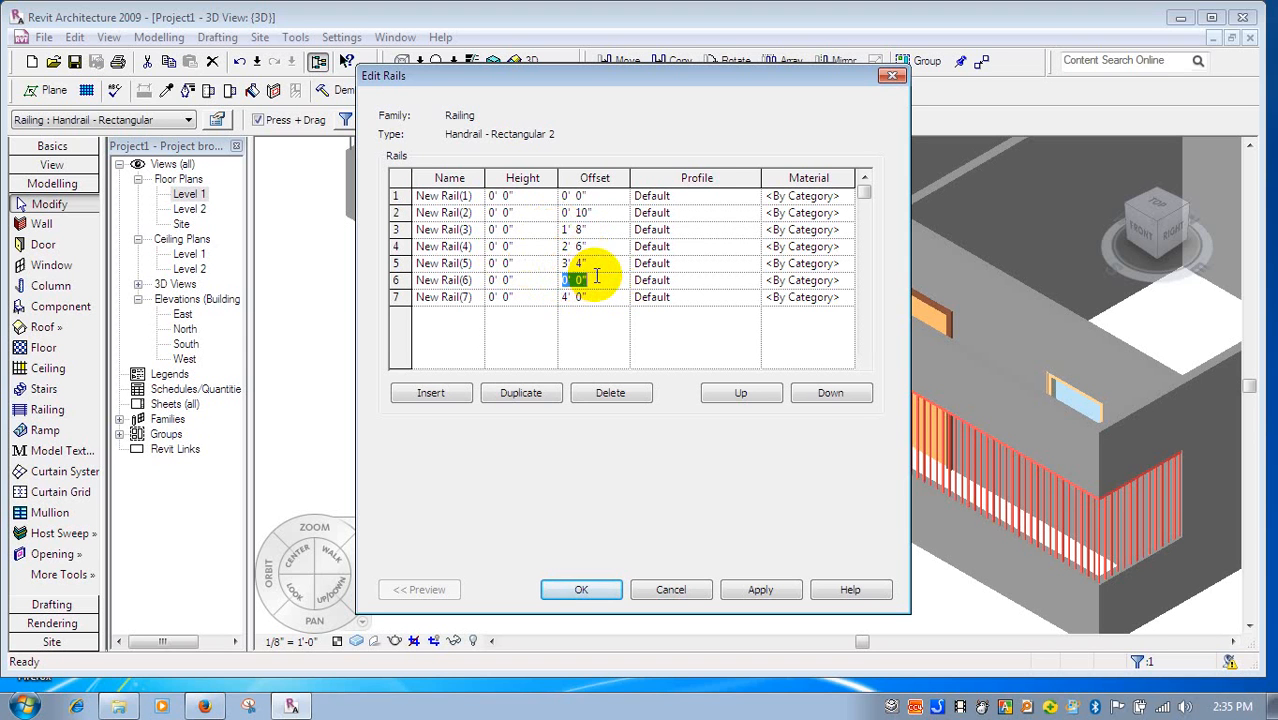
# - Change the offset of New Rail(2) to 0' 8" and that of New Rail(3) to 1' 4"
pyautogui.click(590, 212)
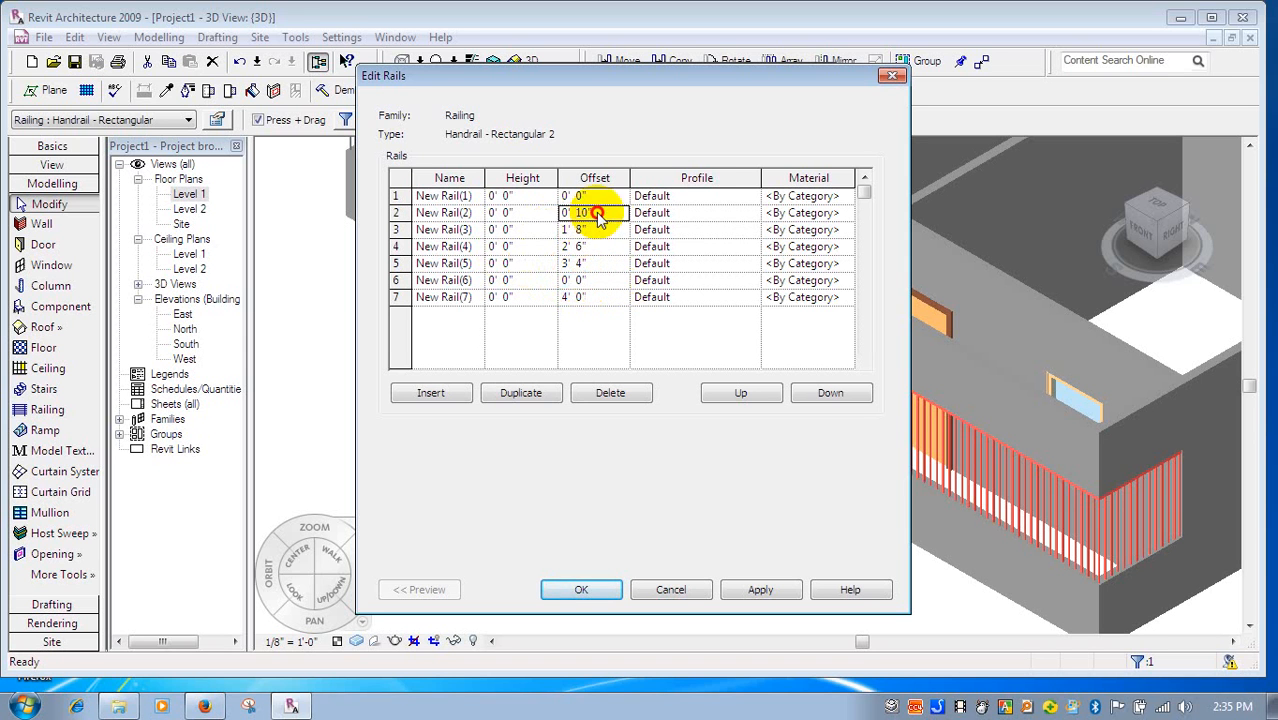
pyautogui.write('8')
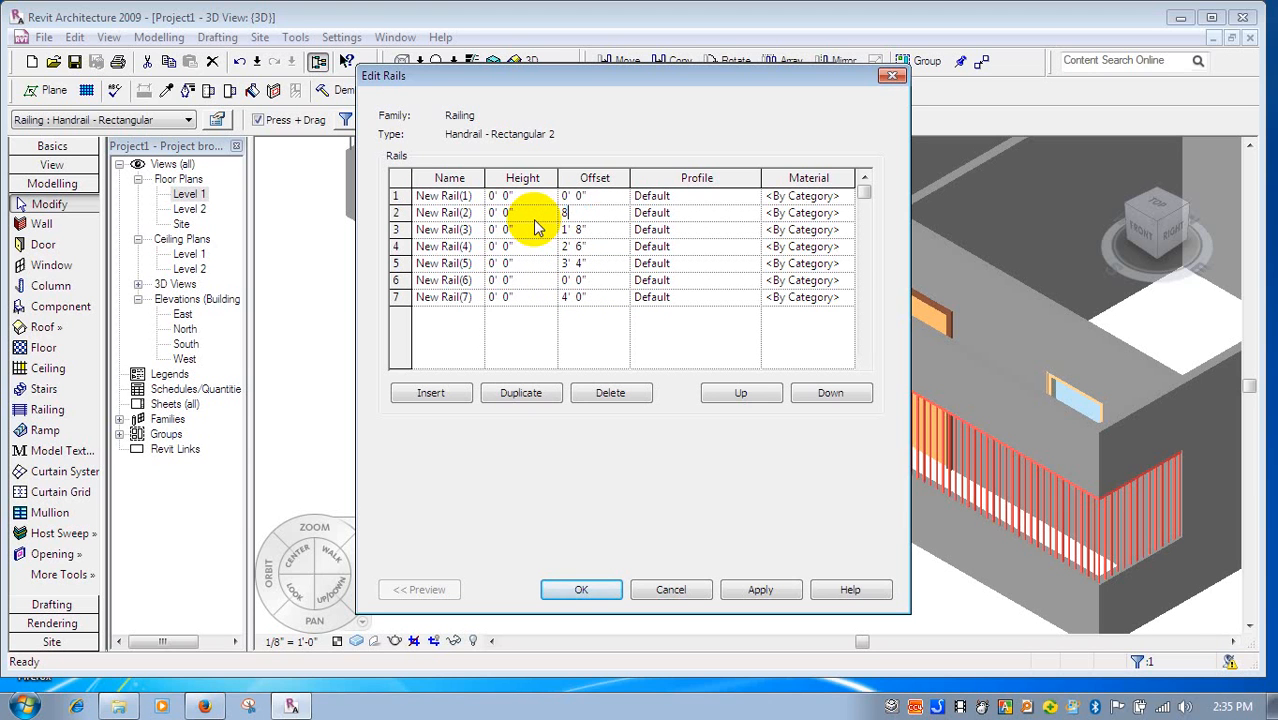
pyautogui.press('Tab')
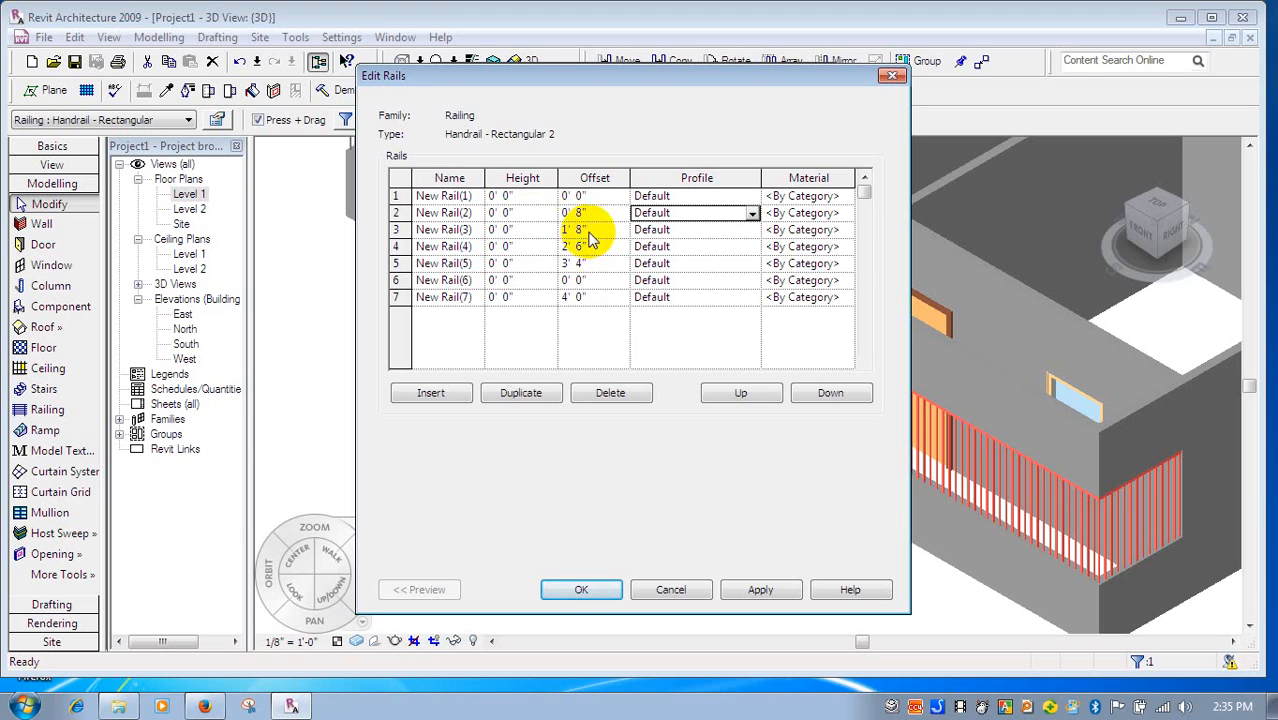
pyautogui.click(582, 230)
pyautogui.write('16')
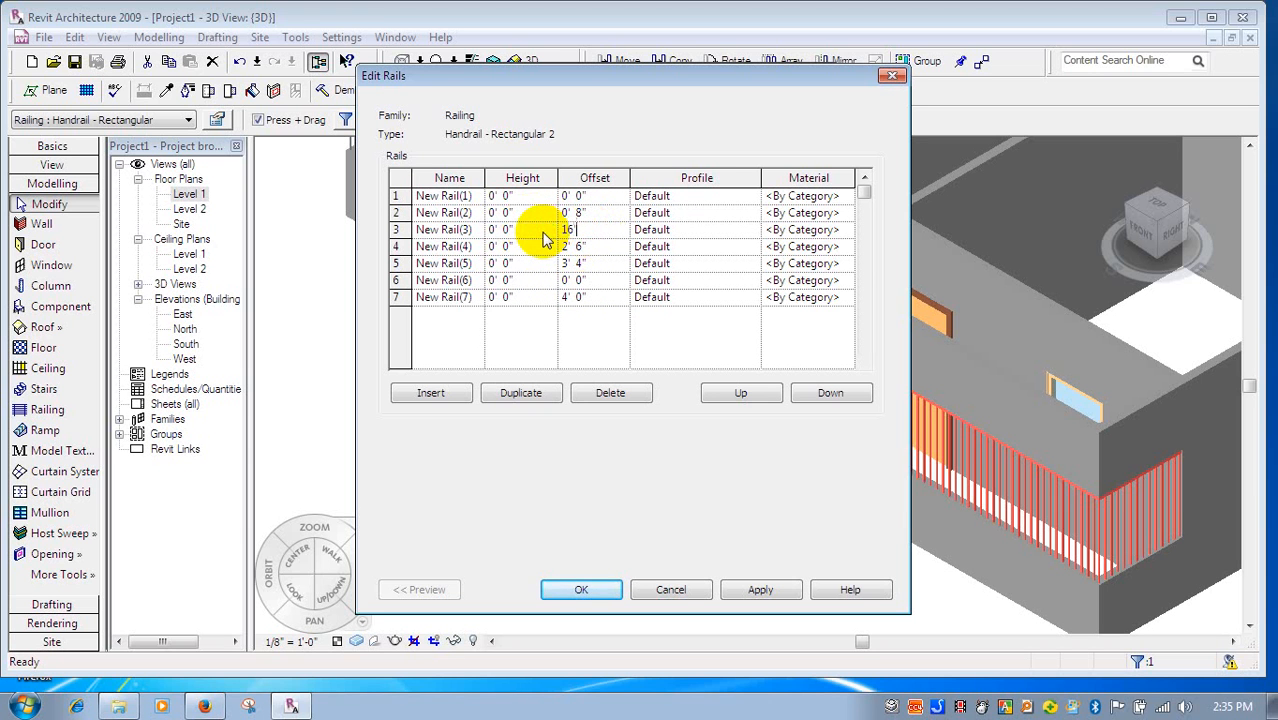
pyautogui.press('Tab')
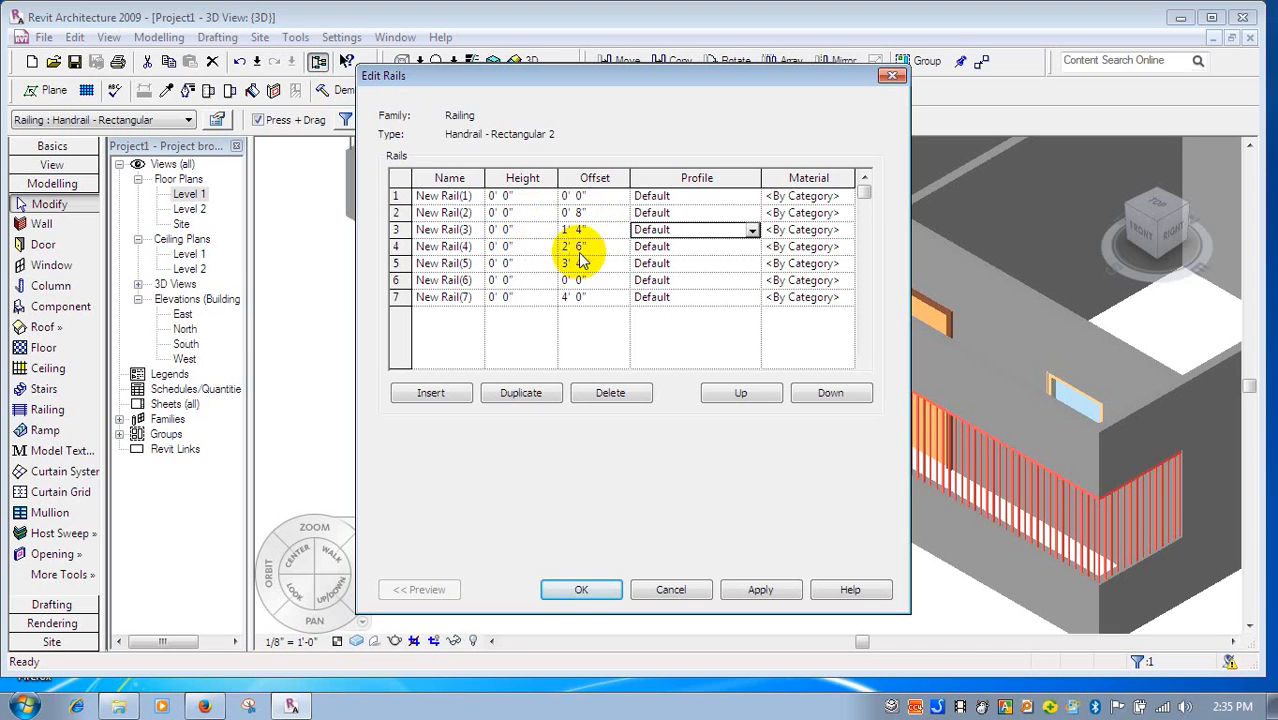
# - Set the offsets of New Rail(4), New Rail(5) and New Rail(6) to 2' 0", 2' 8" and 3' 4" respectively
pyautogui.click(585, 246)
pyautogui.write('24')
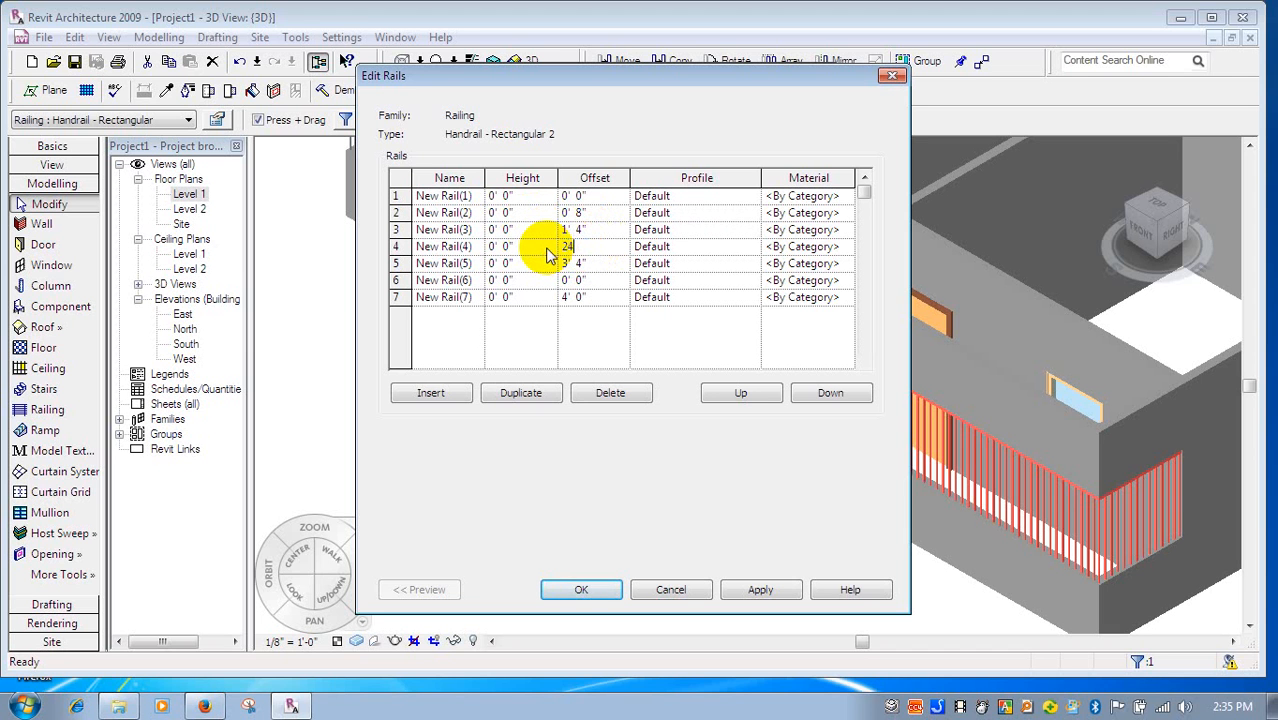
pyautogui.press('Tab')
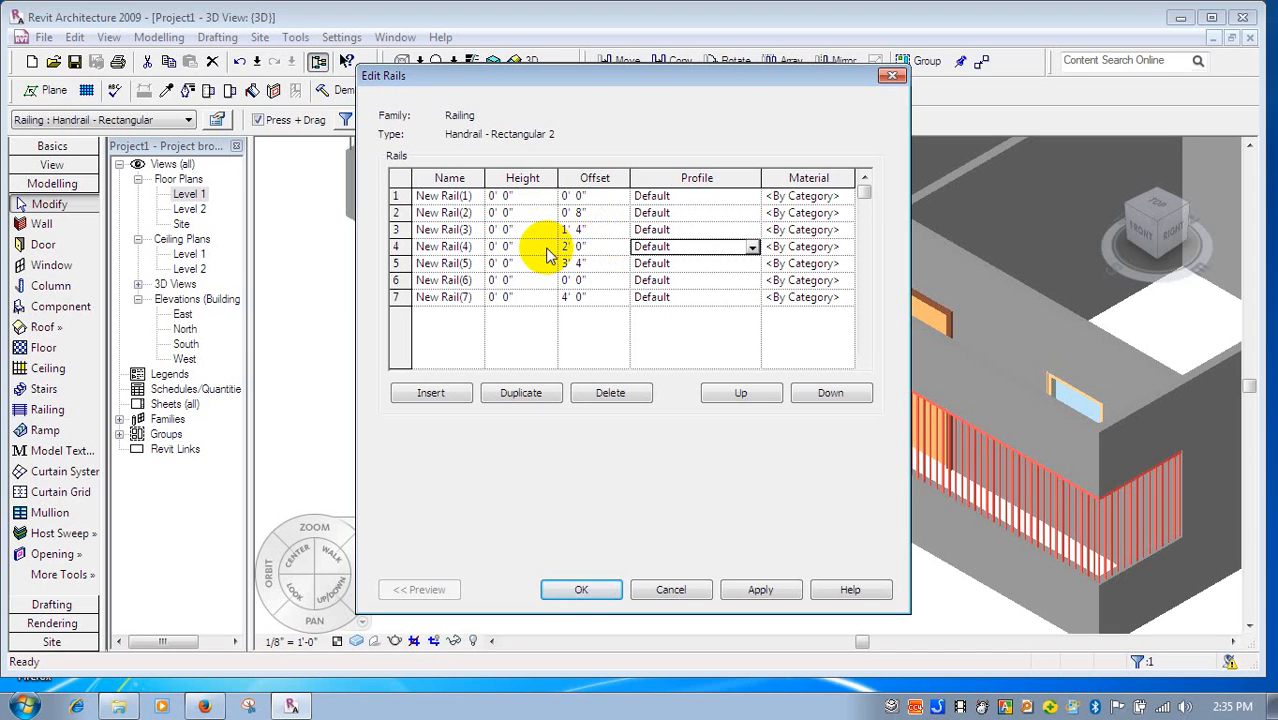
pyautogui.click(604, 263)
pyautogui.write('32')
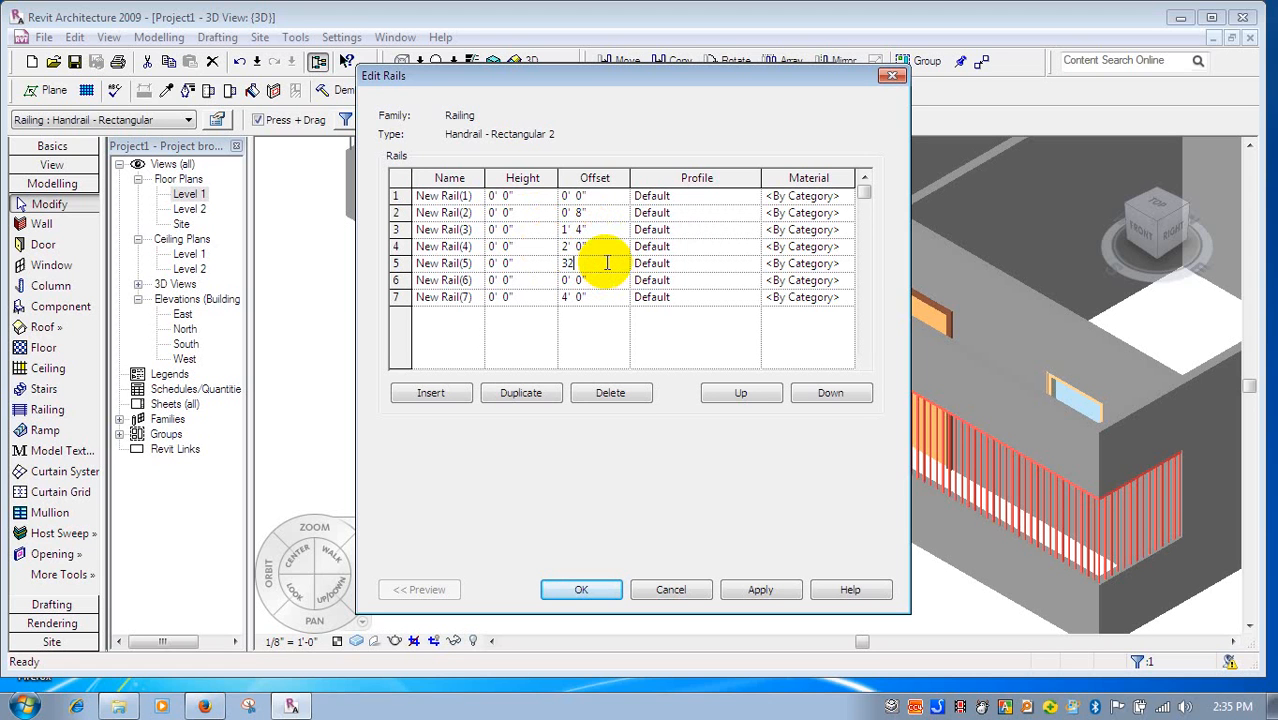
pyautogui.press('Tab')
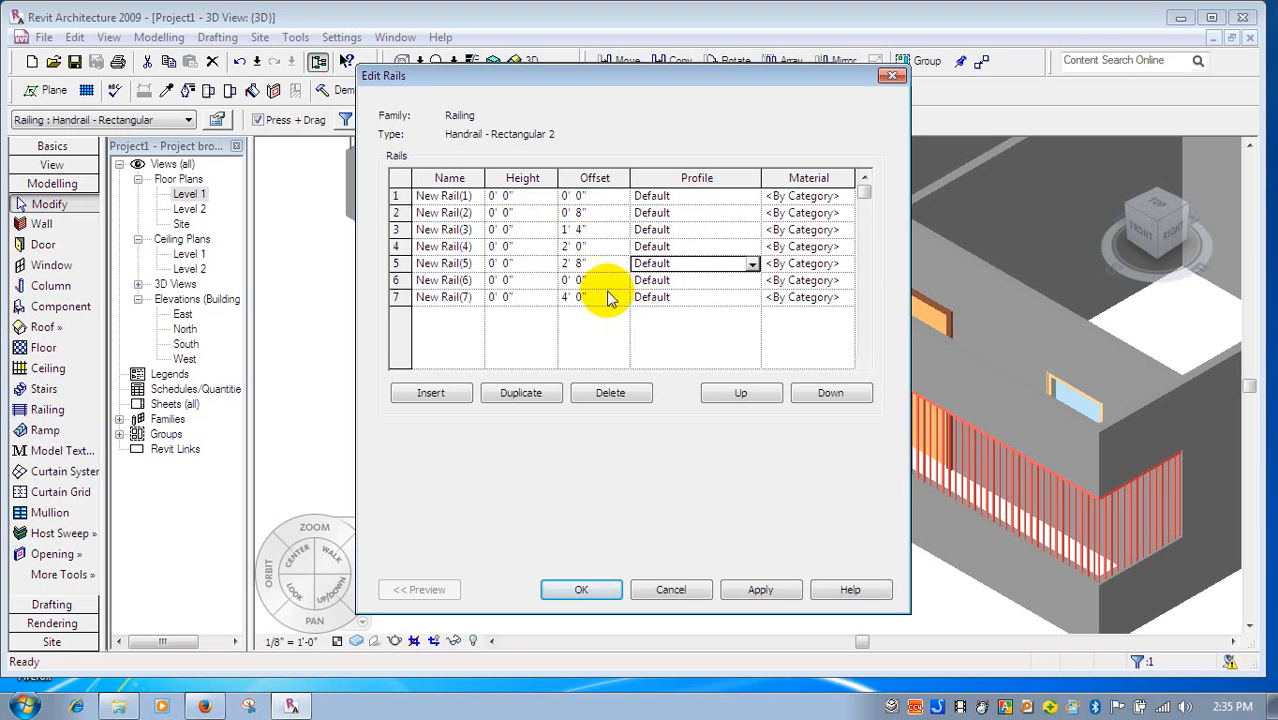
pyautogui.click(601, 280)
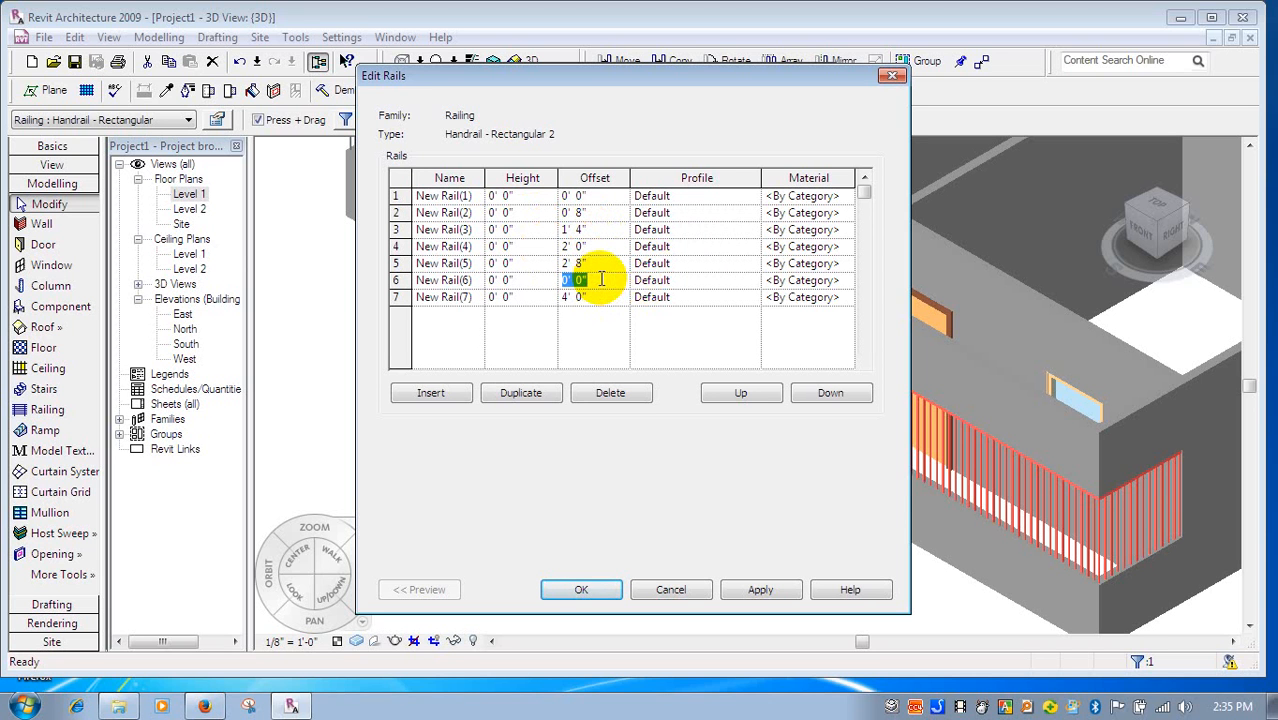
pyautogui.write('4')
pyautogui.press('Tab')
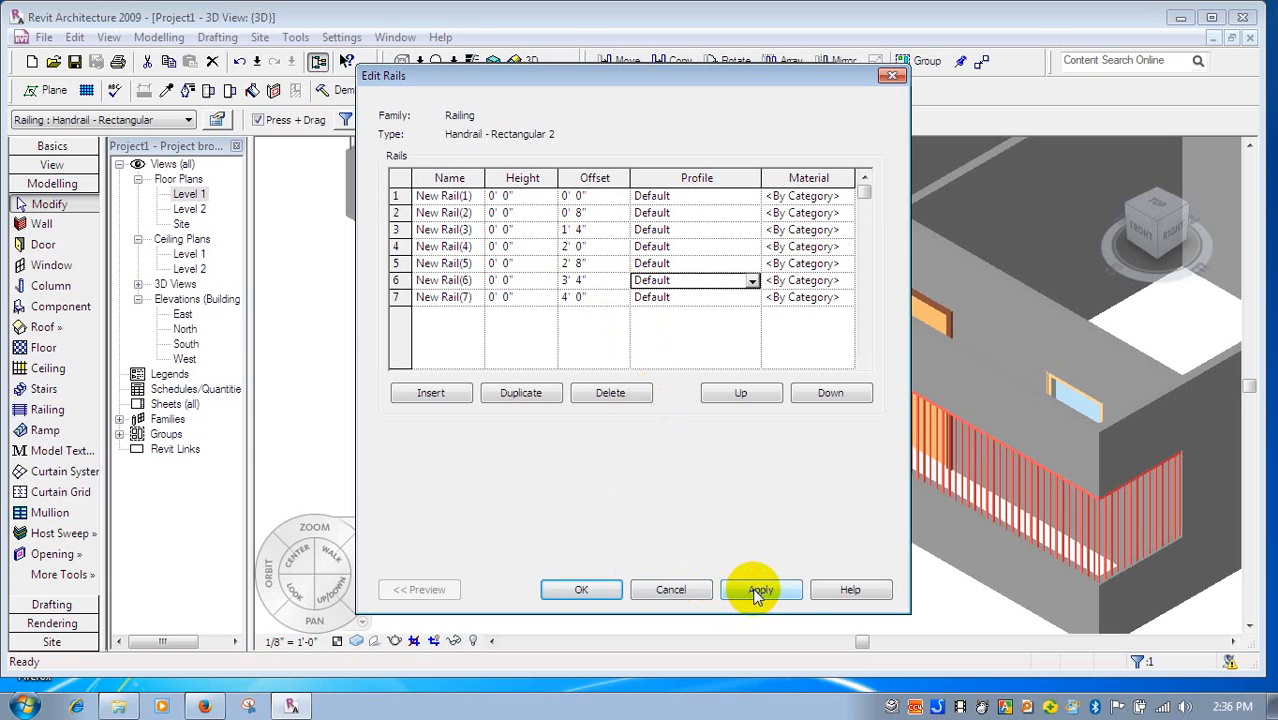
# - Assign the Rectangular Handrail : 2" x 2" profile to New Rail(1), New Rail(2) and New Rail(3)
pyautogui.click(700, 196)
pyautogui.click(752, 197)
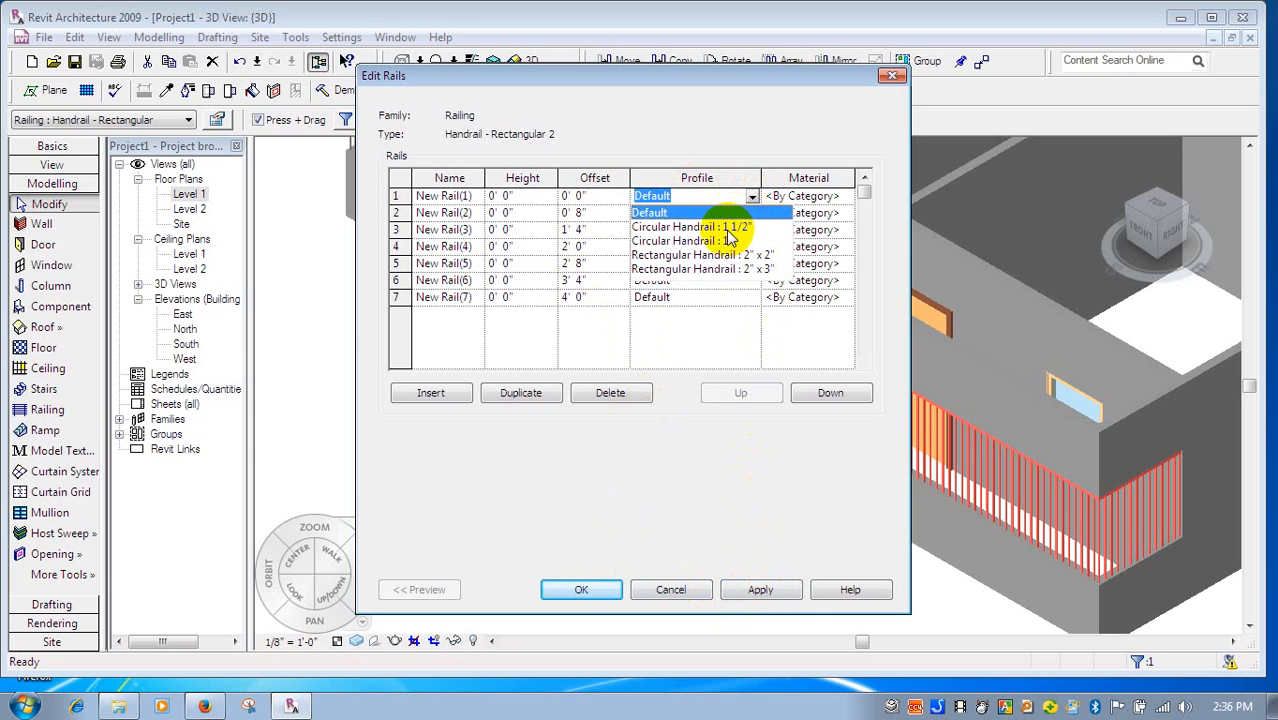
pyautogui.click(722, 255)
pyautogui.click(716, 214)
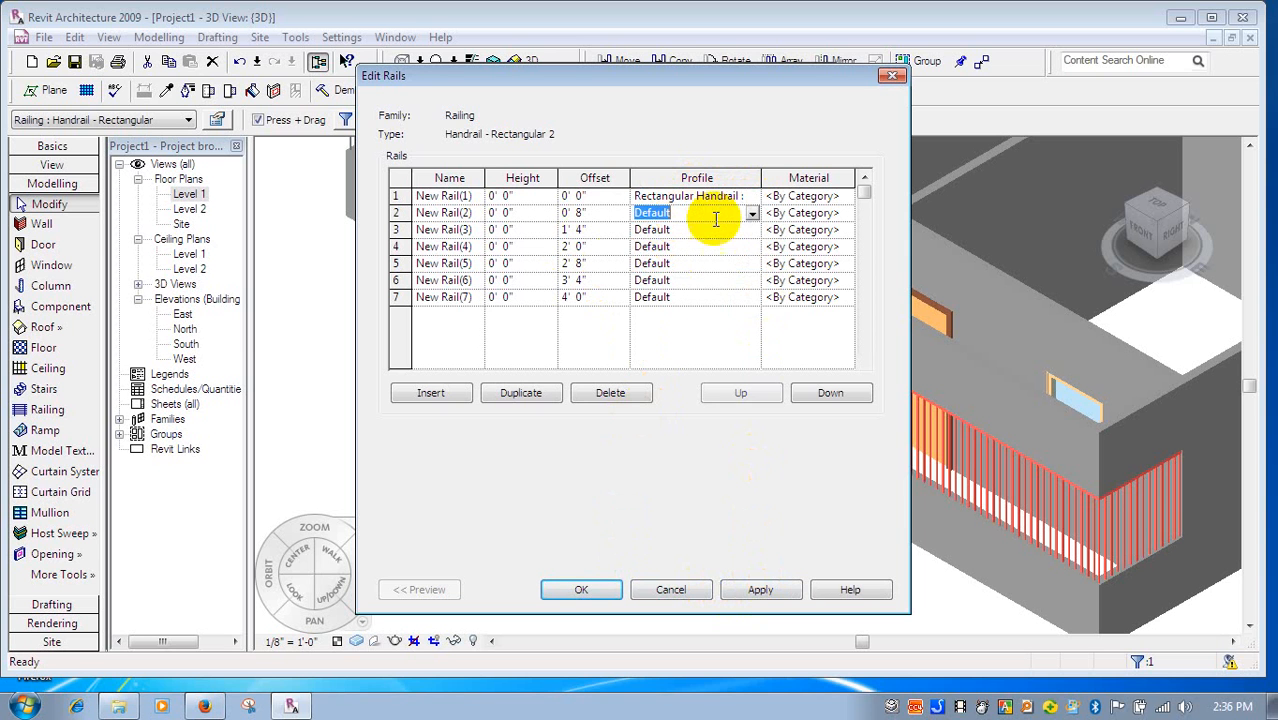
pyautogui.click(752, 213)
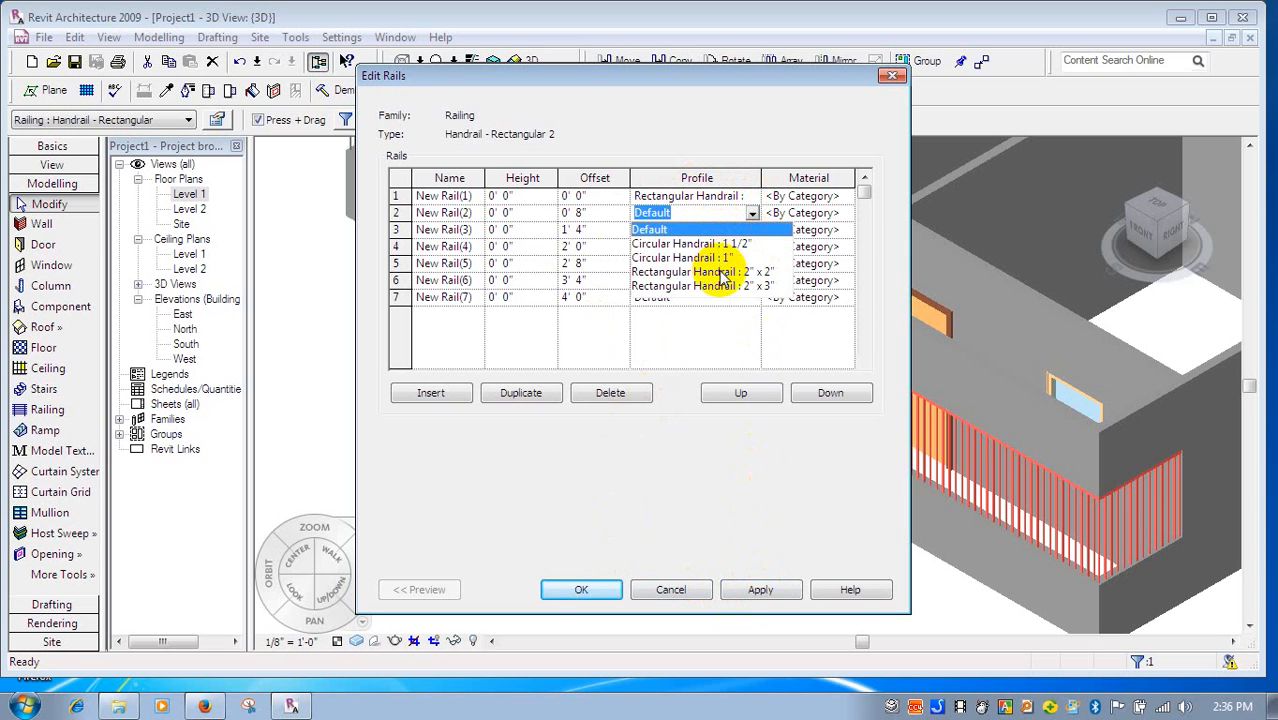
pyautogui.click(724, 272)
pyautogui.click(748, 230)
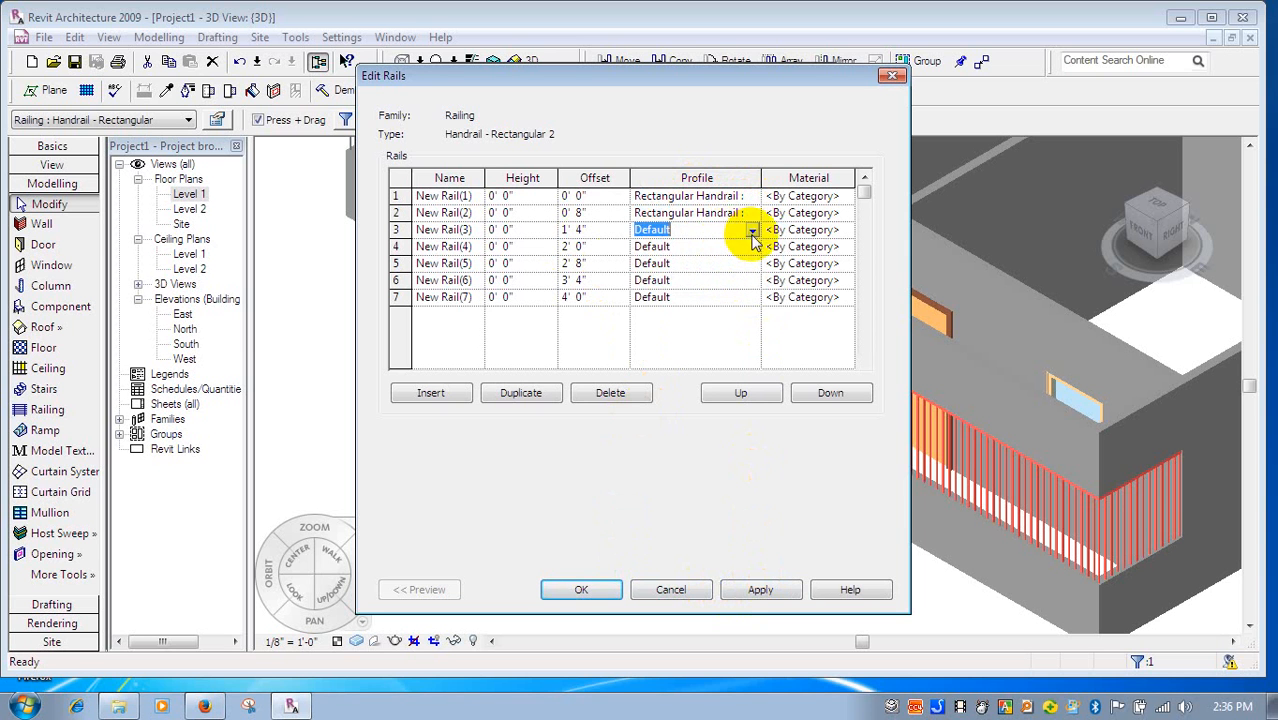
pyautogui.click(752, 230)
pyautogui.click(716, 292)
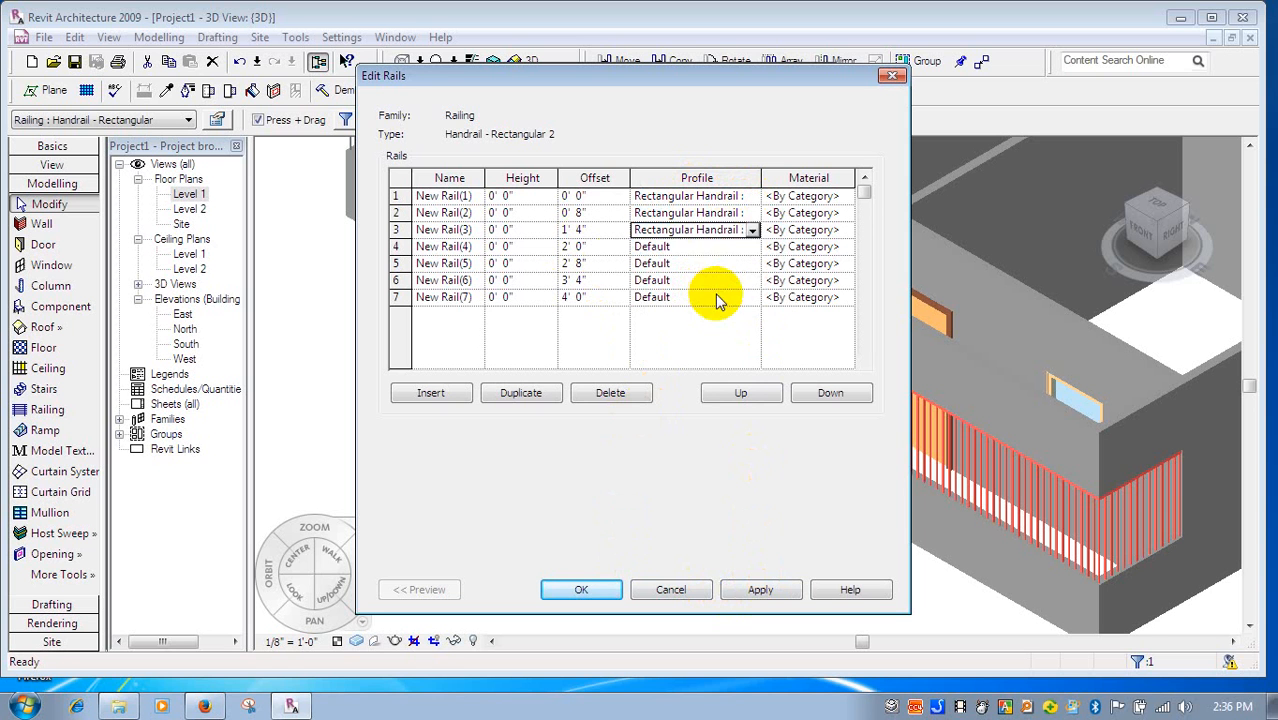
# - Assign the Rectangular Handrail : 2" x 2" profile to New Rail(4) through New Rail(7)
pyautogui.click(748, 247)
pyautogui.click(752, 247)
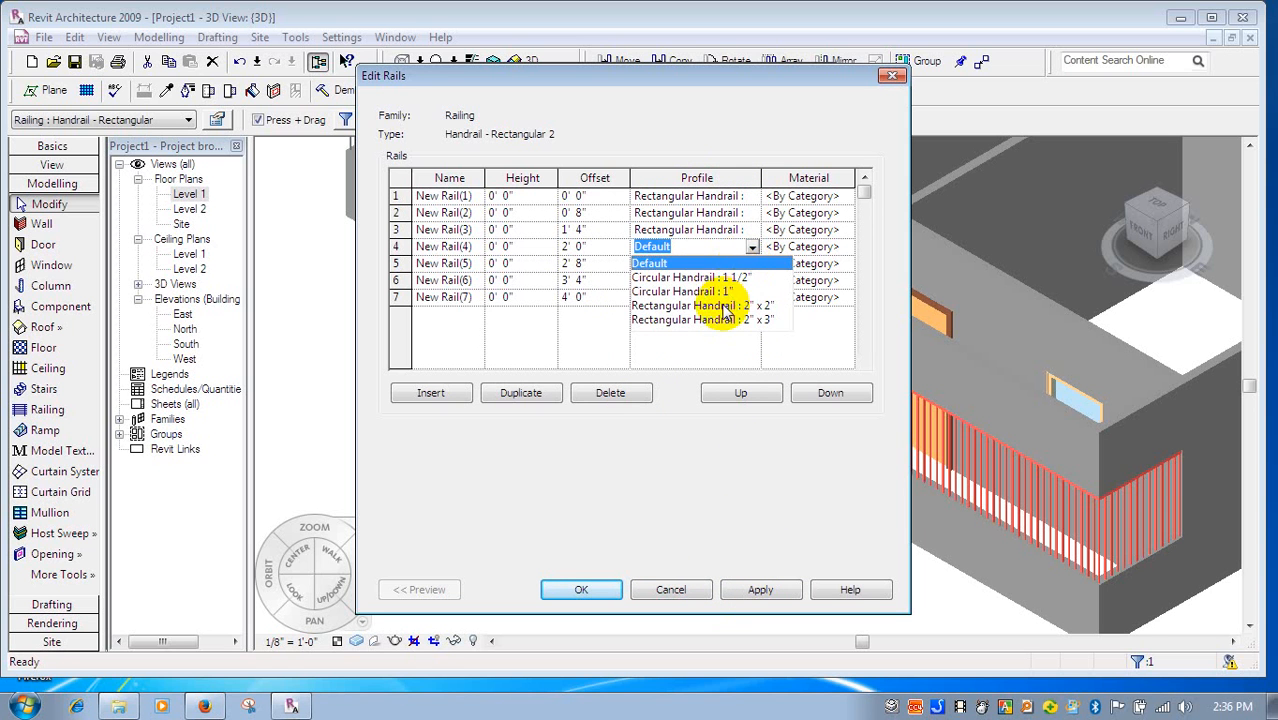
pyautogui.click(724, 306)
pyautogui.click(751, 263)
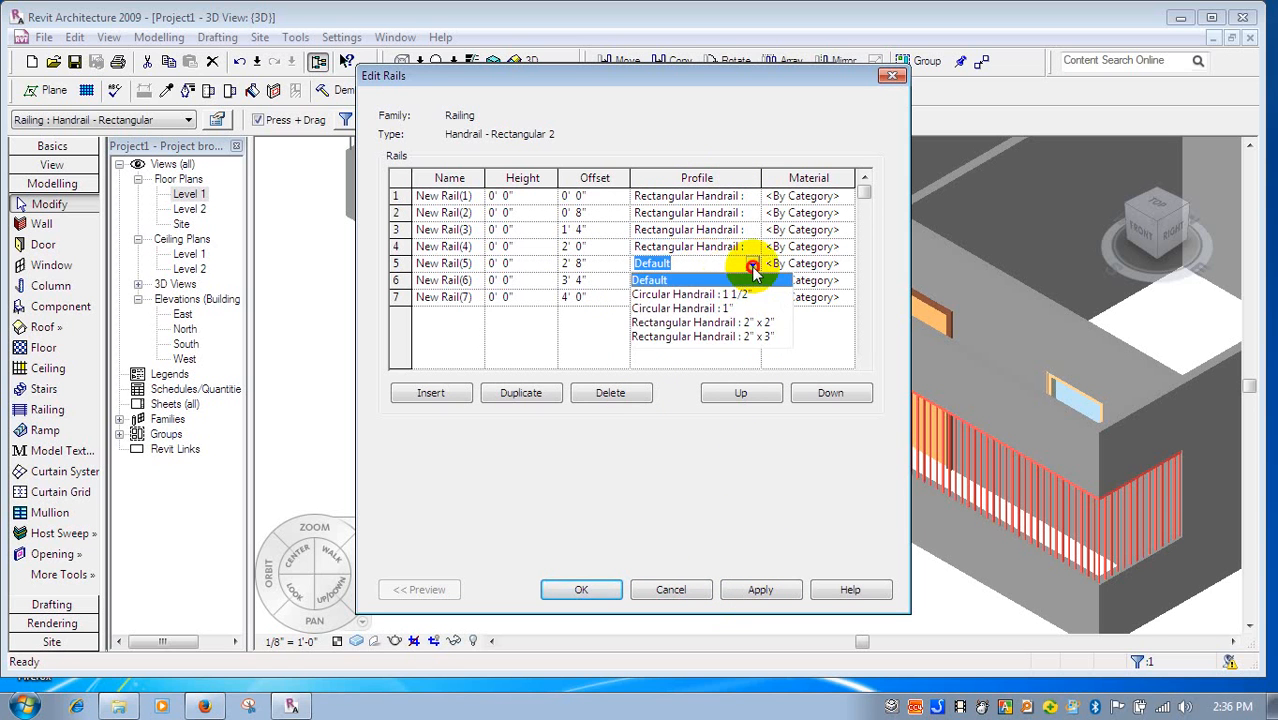
pyautogui.click(730, 325)
pyautogui.click(745, 280)
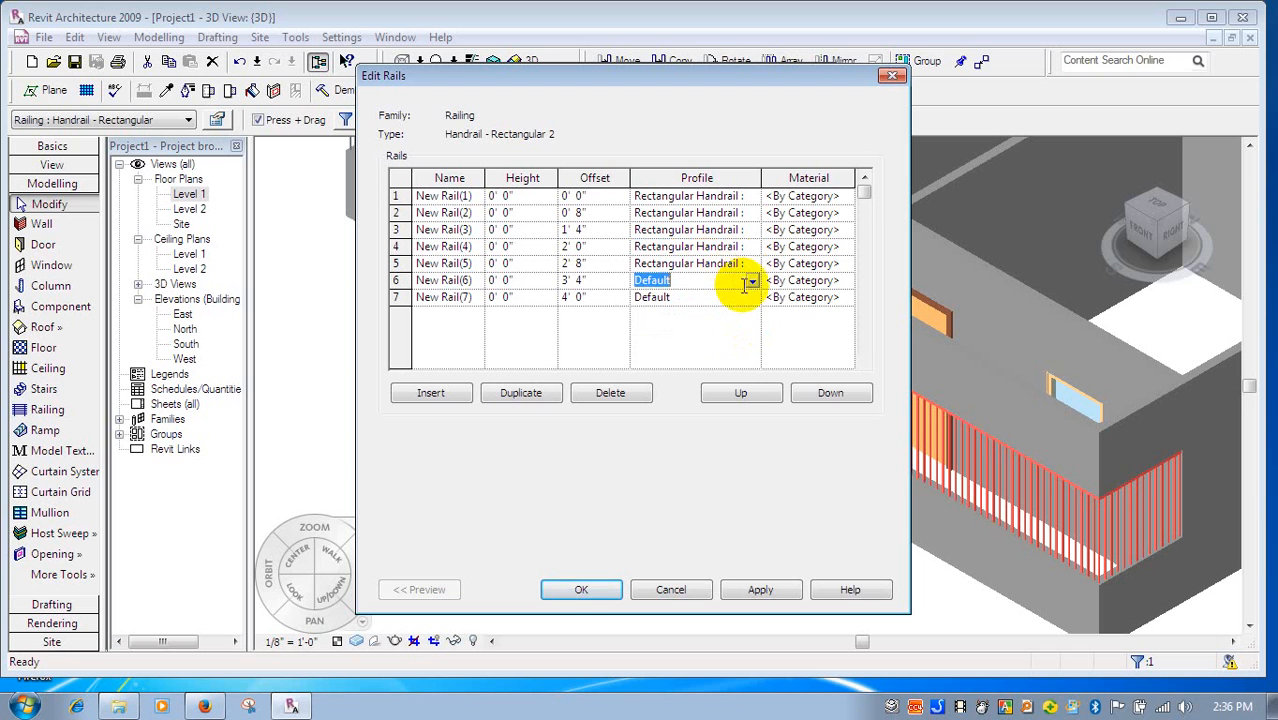
pyautogui.click(751, 280)
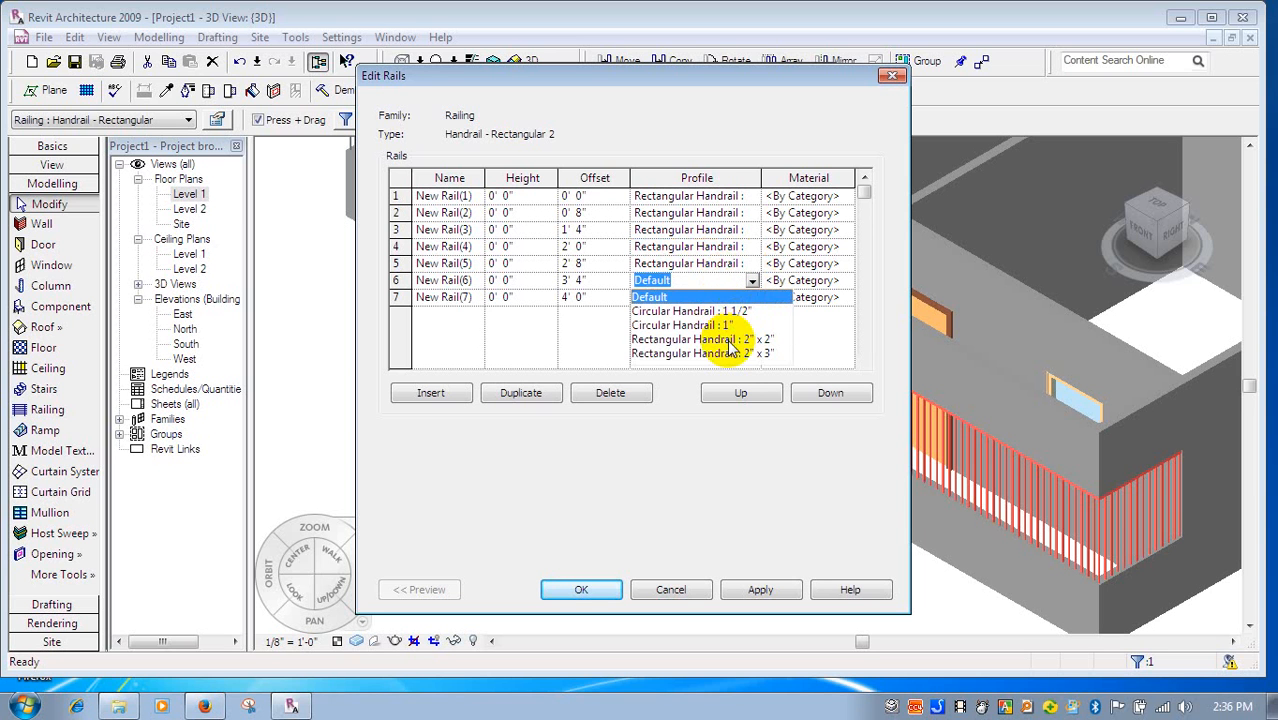
pyautogui.click(731, 341)
pyautogui.click(740, 299)
pyautogui.click(751, 298)
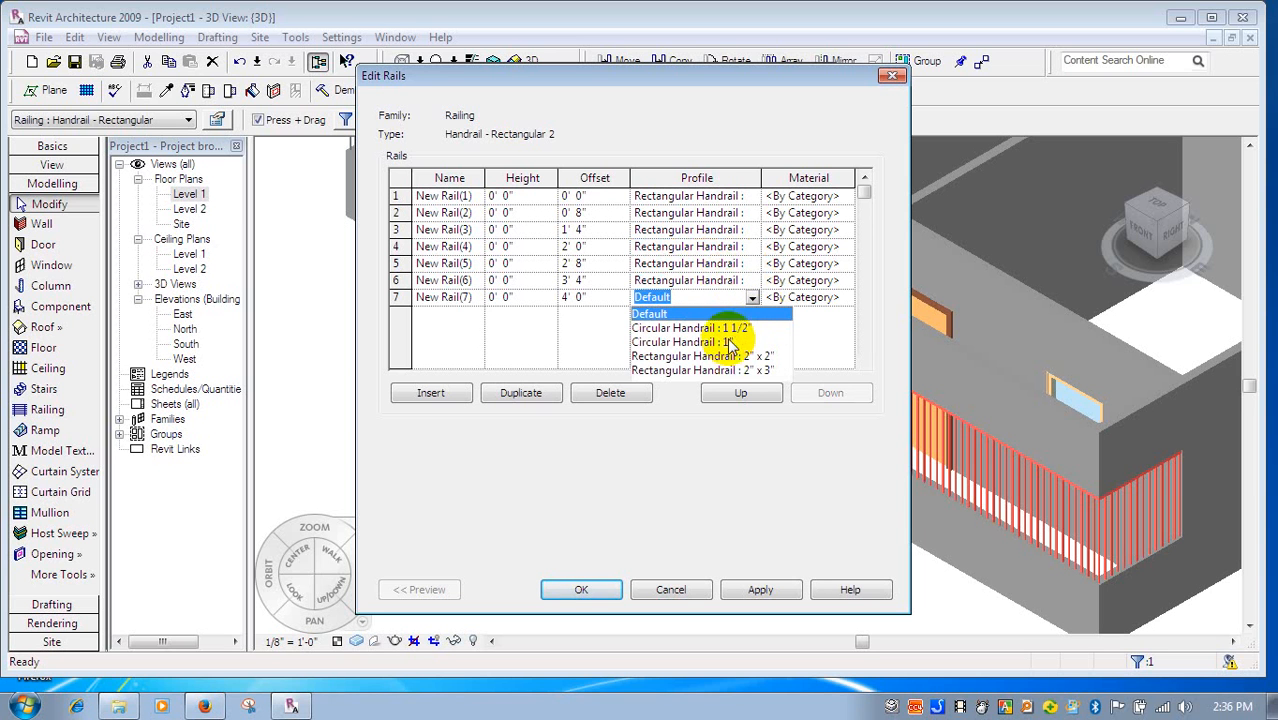
pyautogui.click(731, 356)
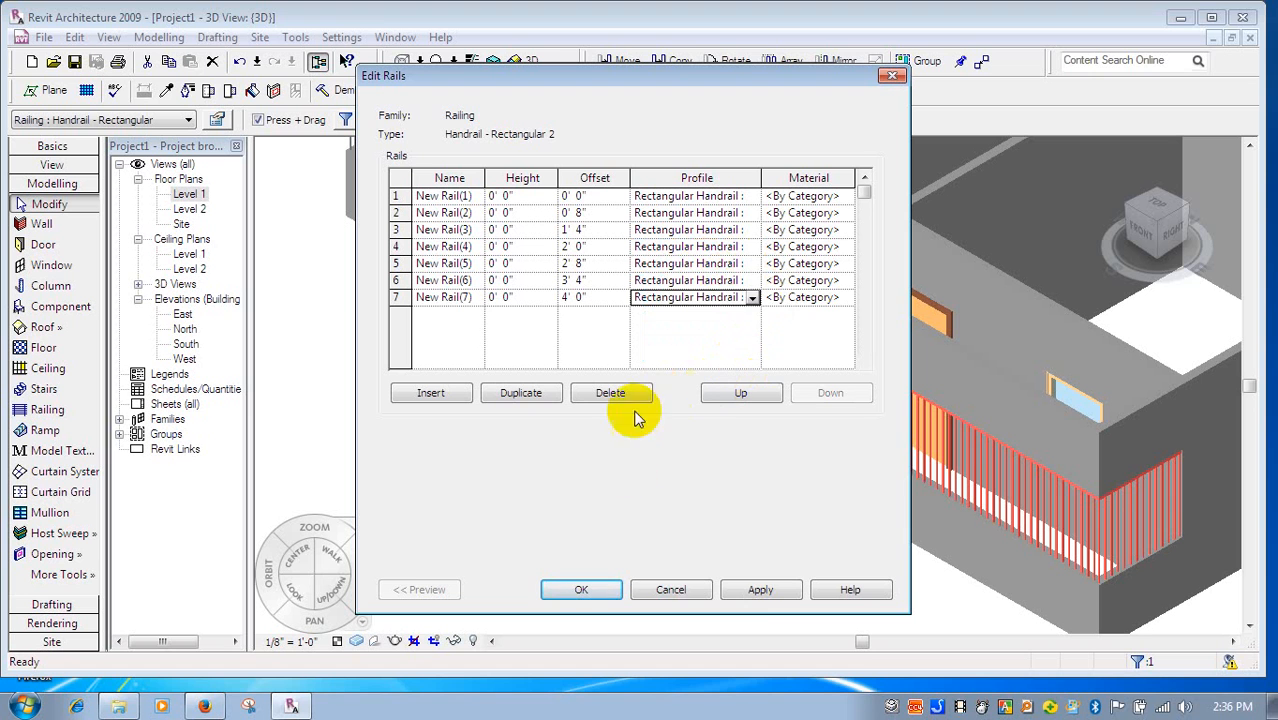
# - Apply the edited rail structure and assign the Handrail - Rectangular 2 type to the selected railing
pyautogui.click(757, 592)
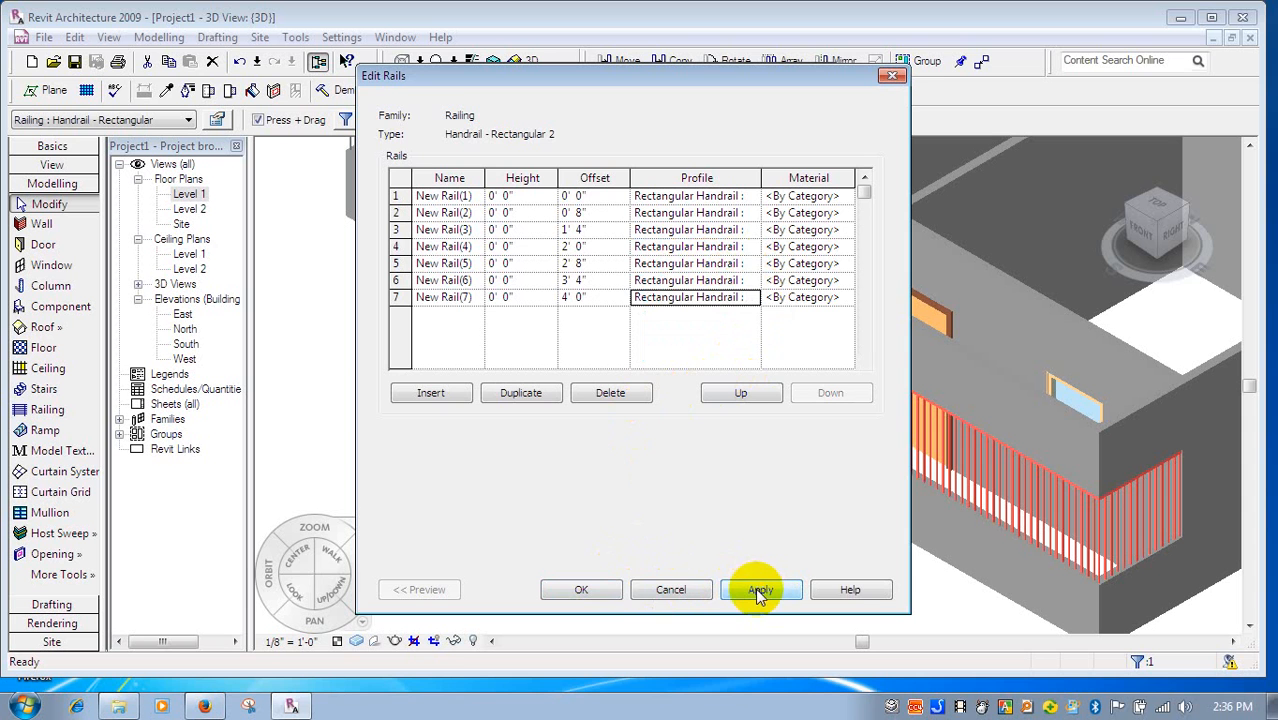
pyautogui.click(578, 588)
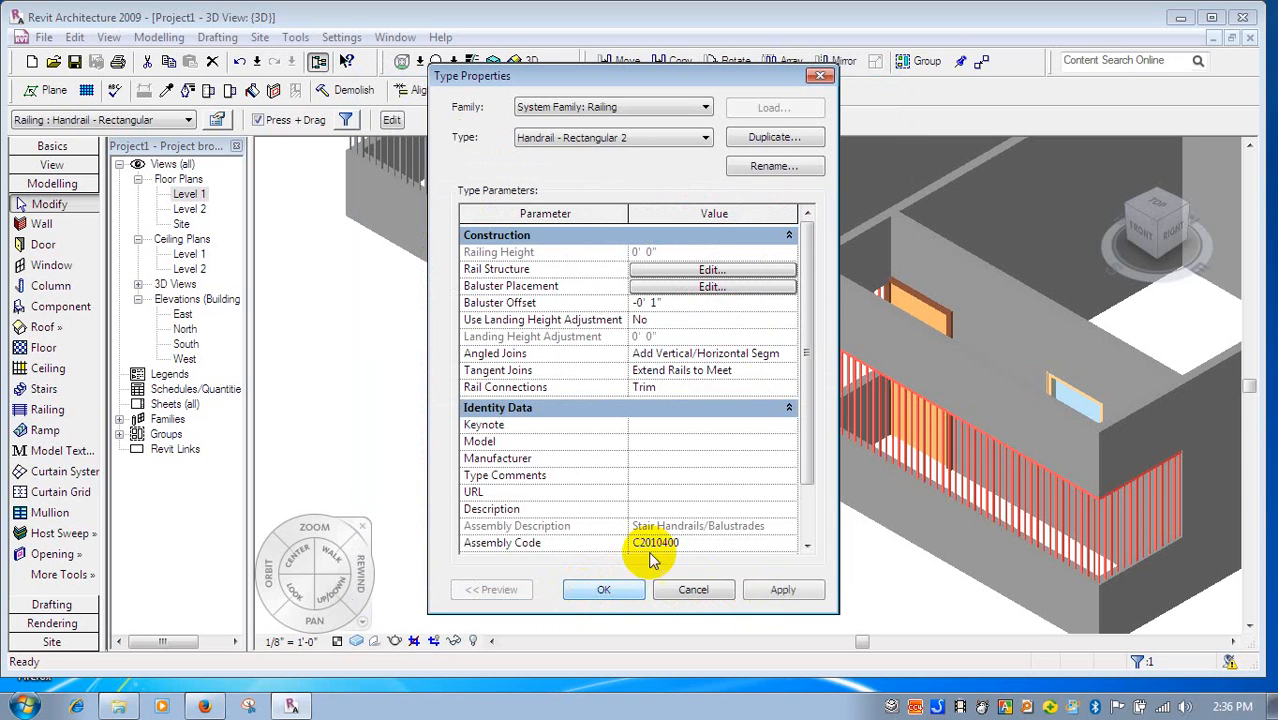
pyautogui.click(611, 591)
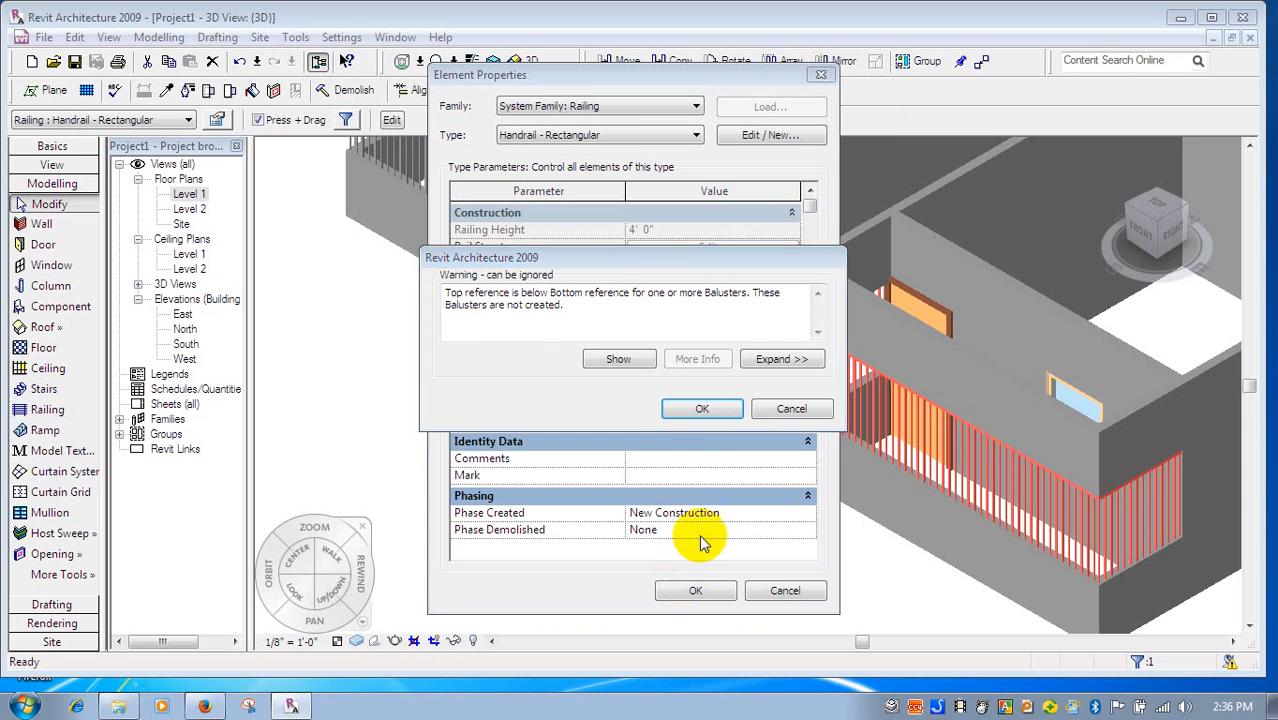
pyautogui.click(701, 411)
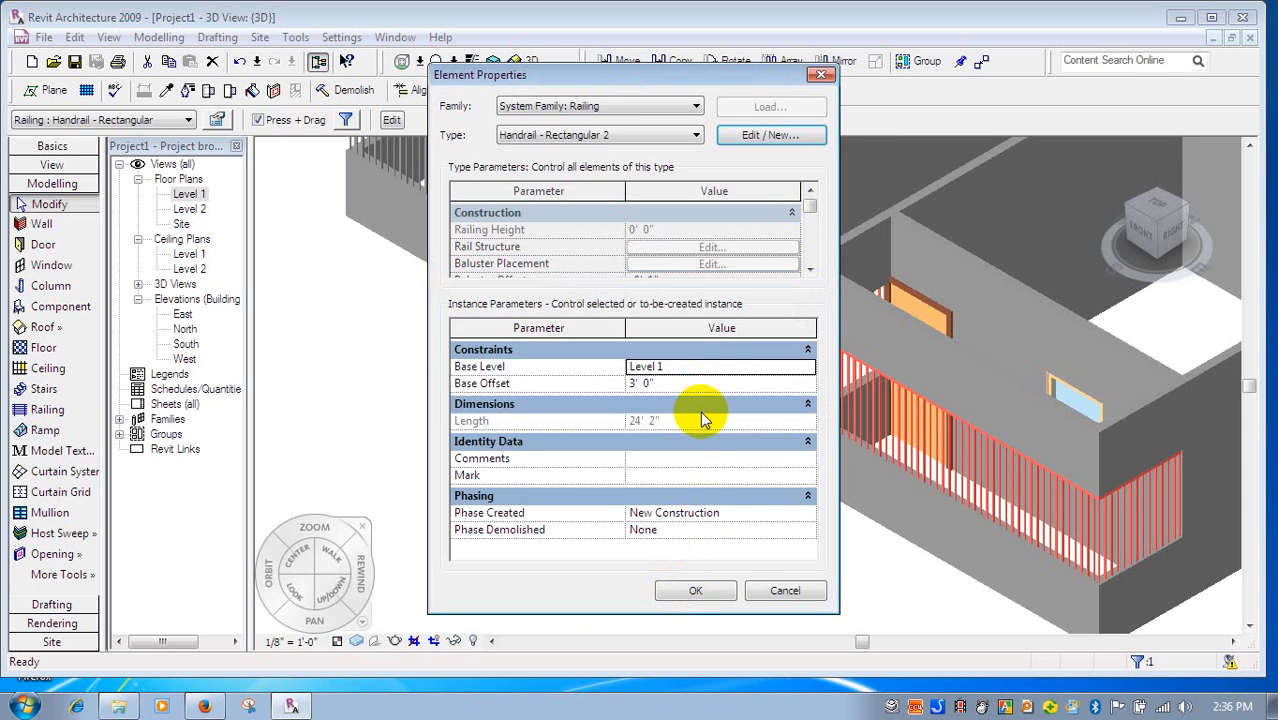
pyautogui.click(700, 590)
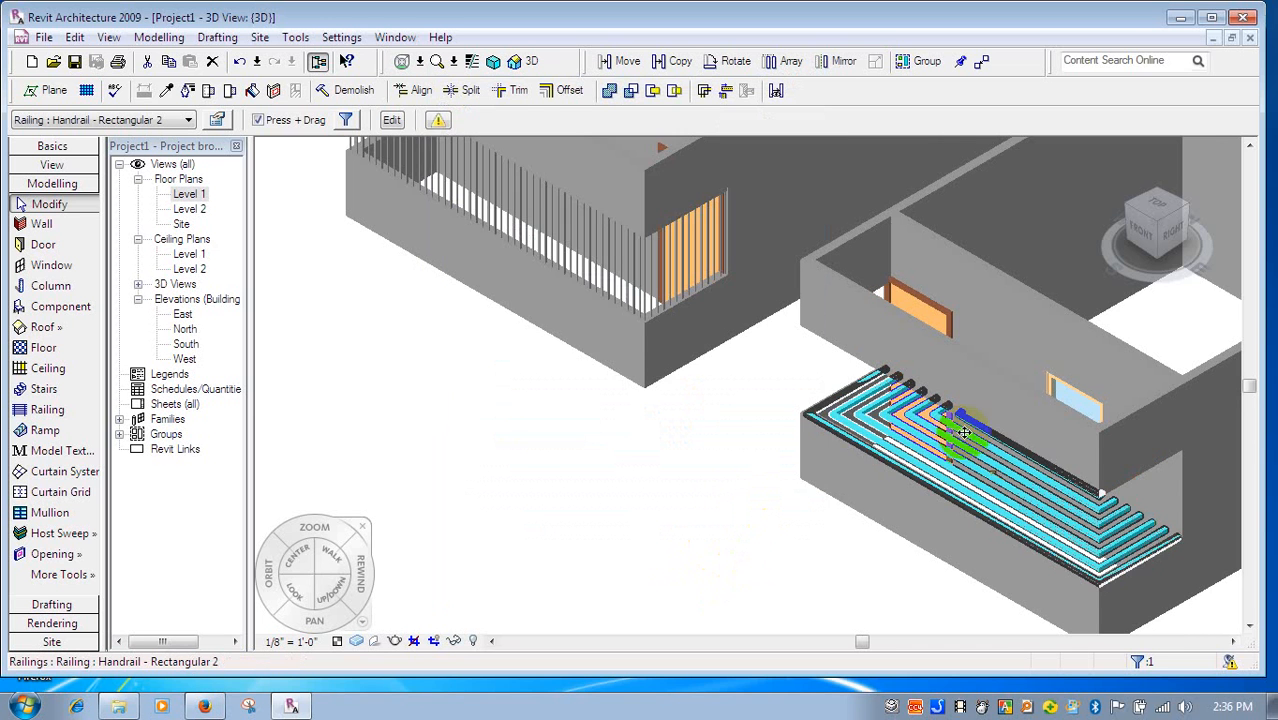
# - Open the rail structure of the Handrail - Rectangular 2 type and set New Rail(2)'s height to 0' 8"
pyautogui.scroll(2, 960, 465)
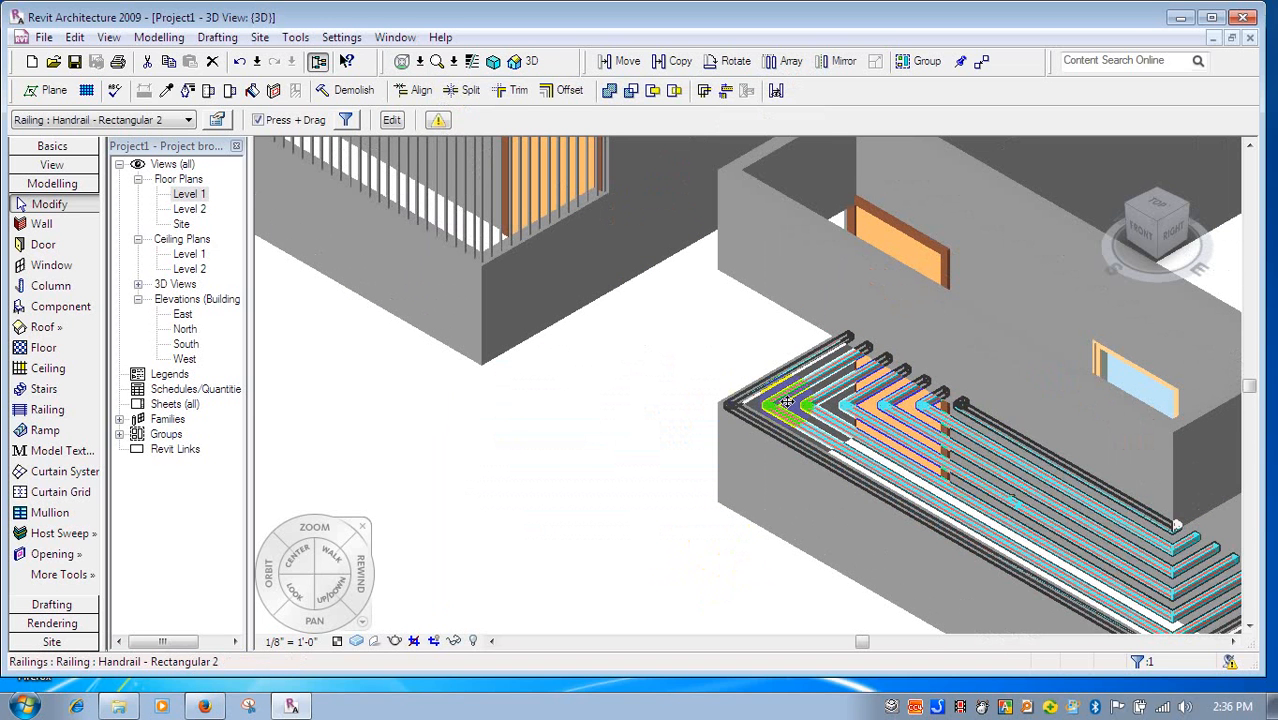
pyautogui.click(220, 120)
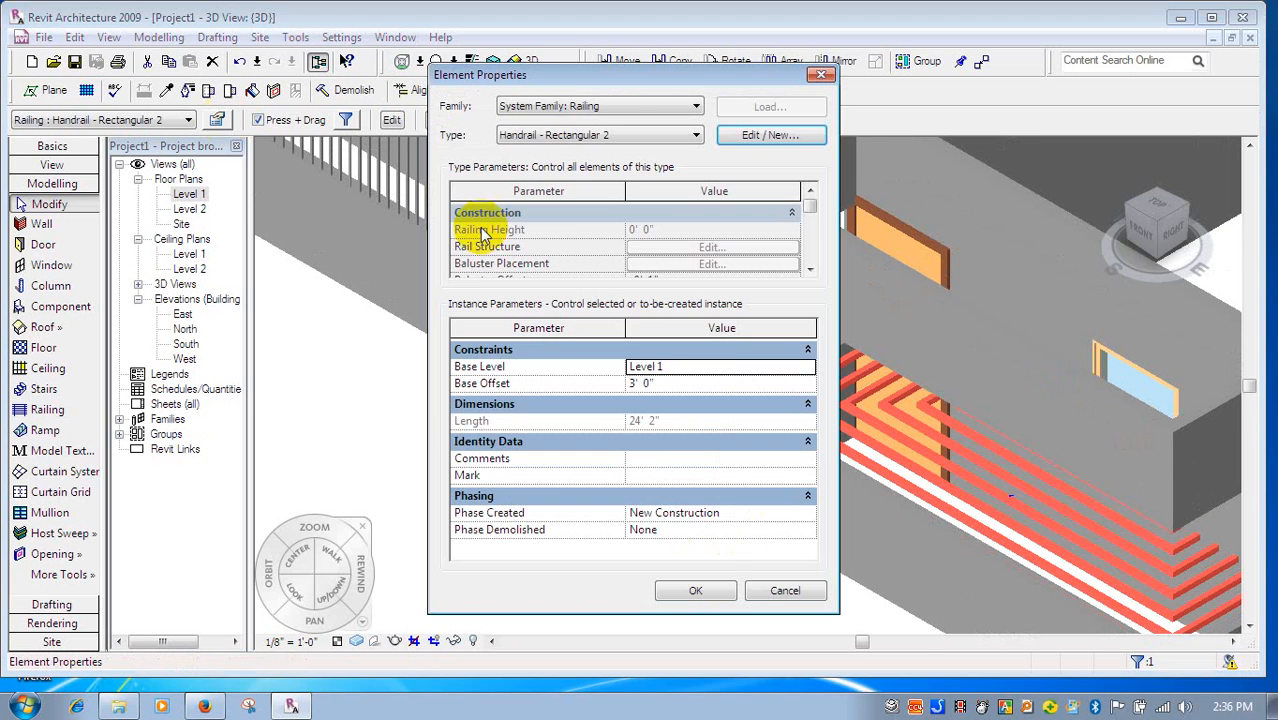
pyautogui.click(766, 134)
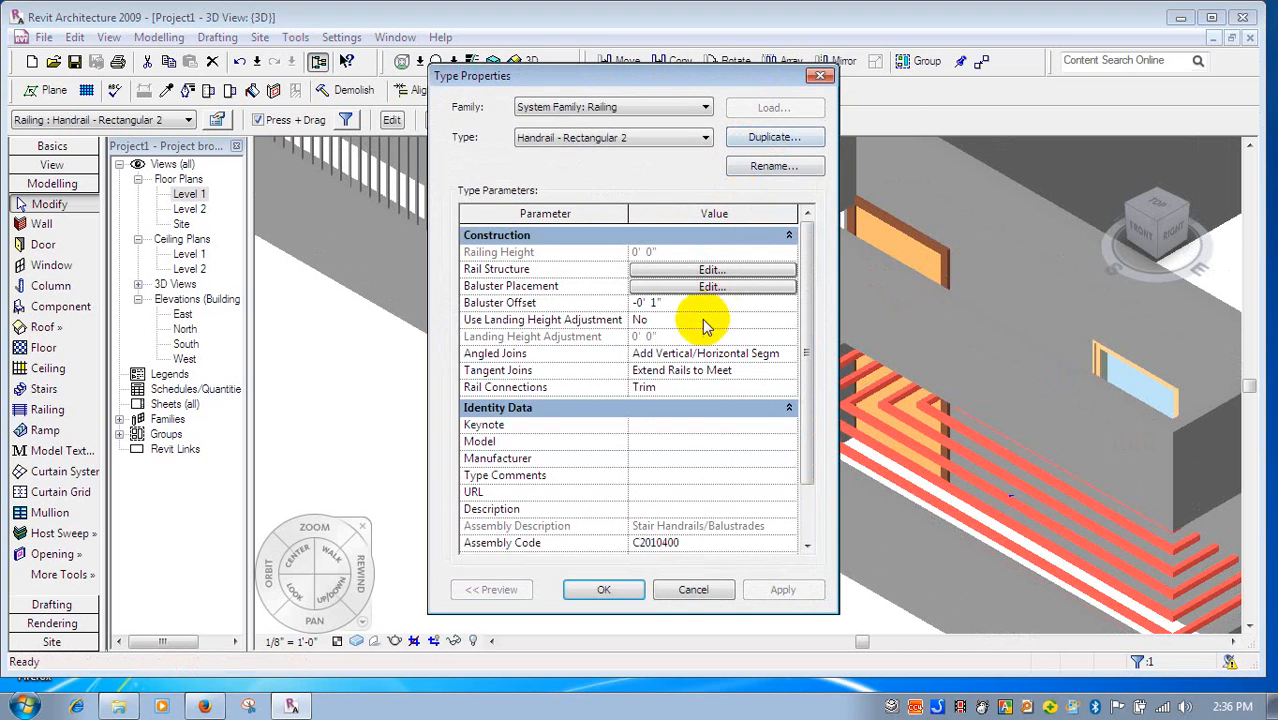
pyautogui.click(705, 269)
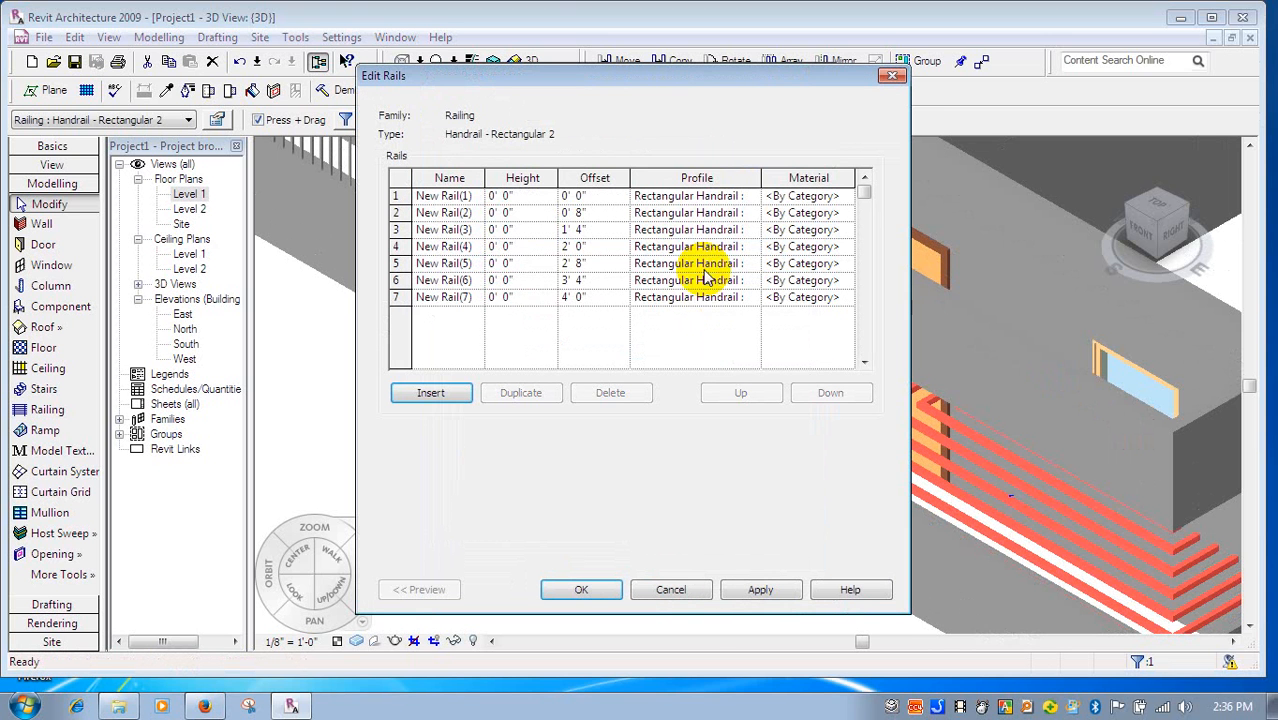
pyautogui.click(598, 197)
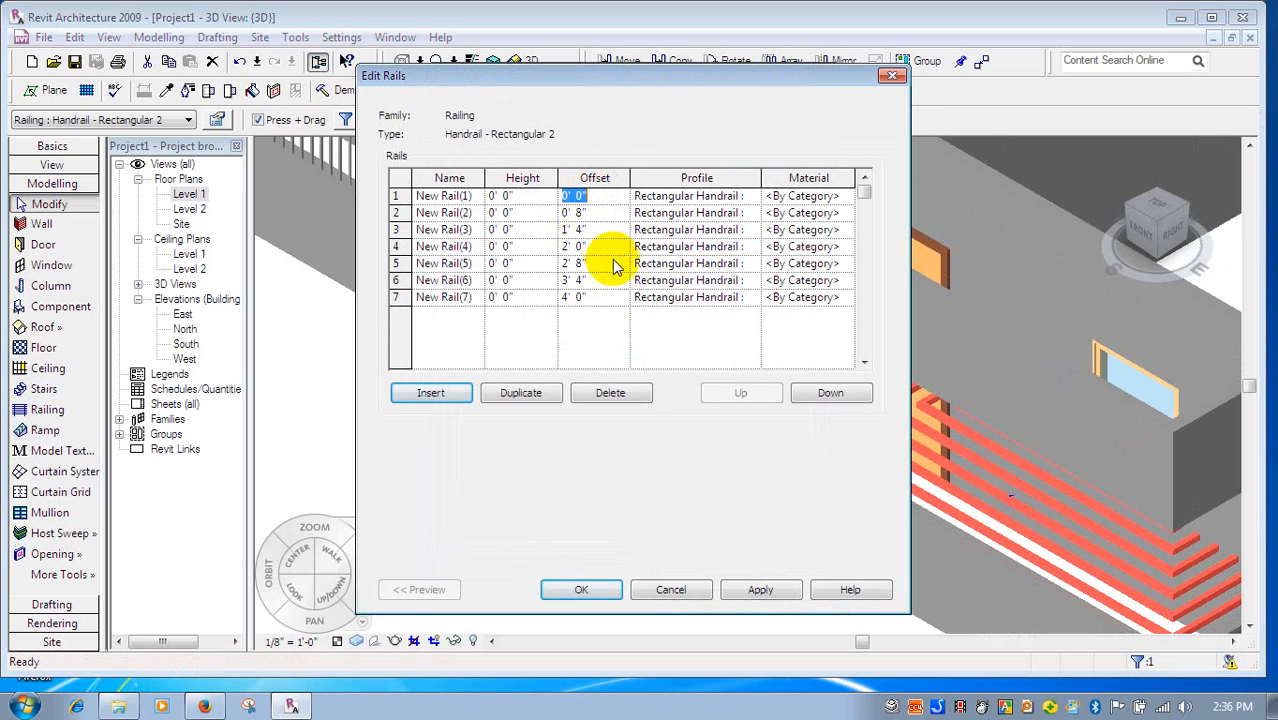
pyautogui.click(590, 213)
pyautogui.click(540, 197)
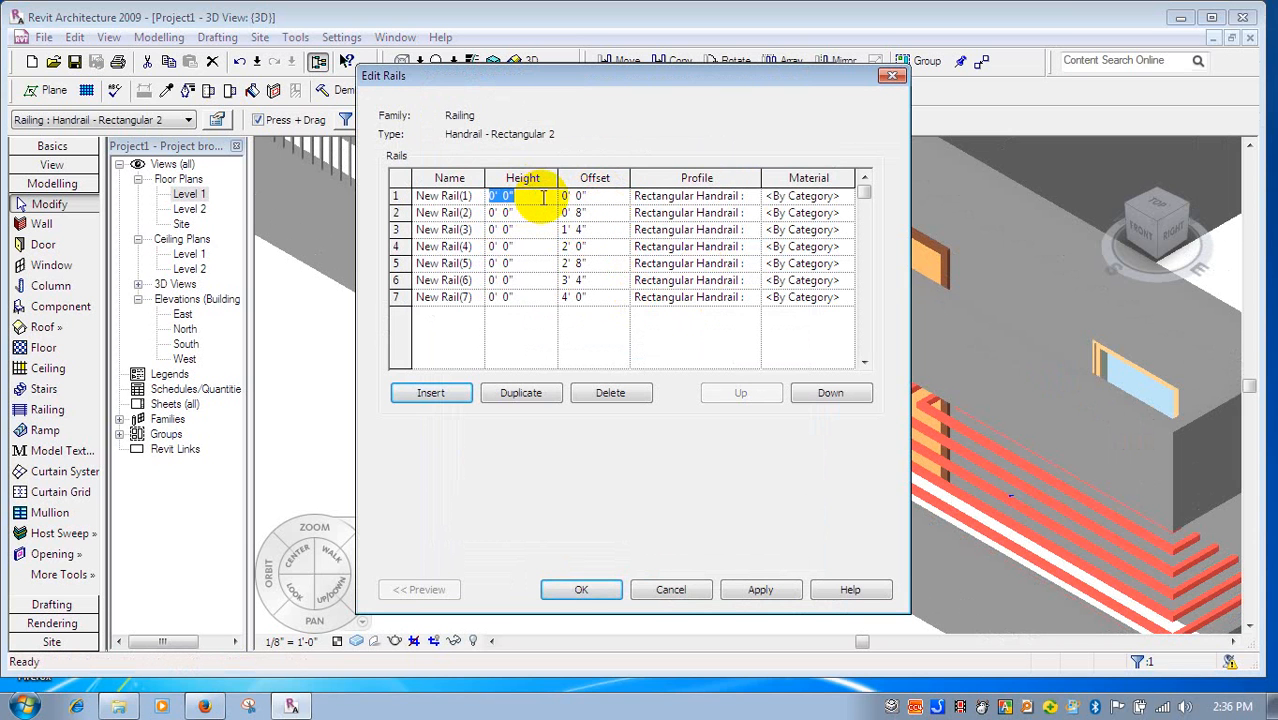
pyautogui.click(539, 212)
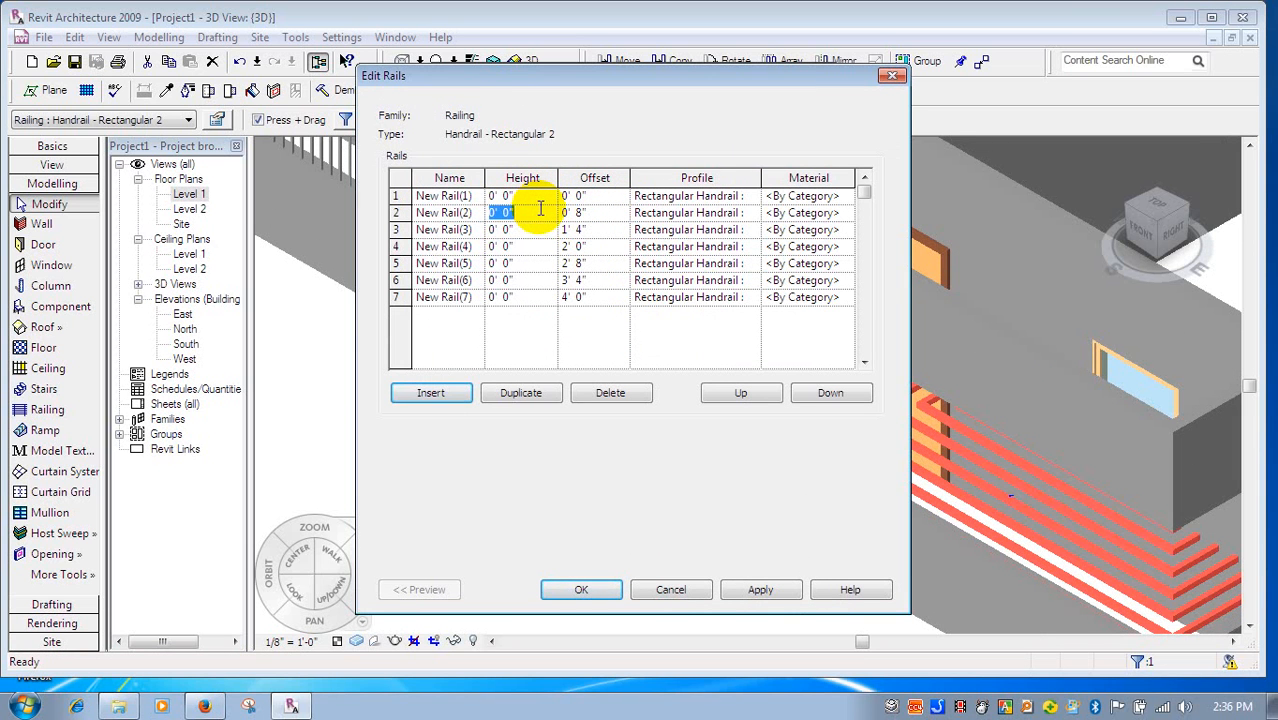
pyautogui.press('Tab')
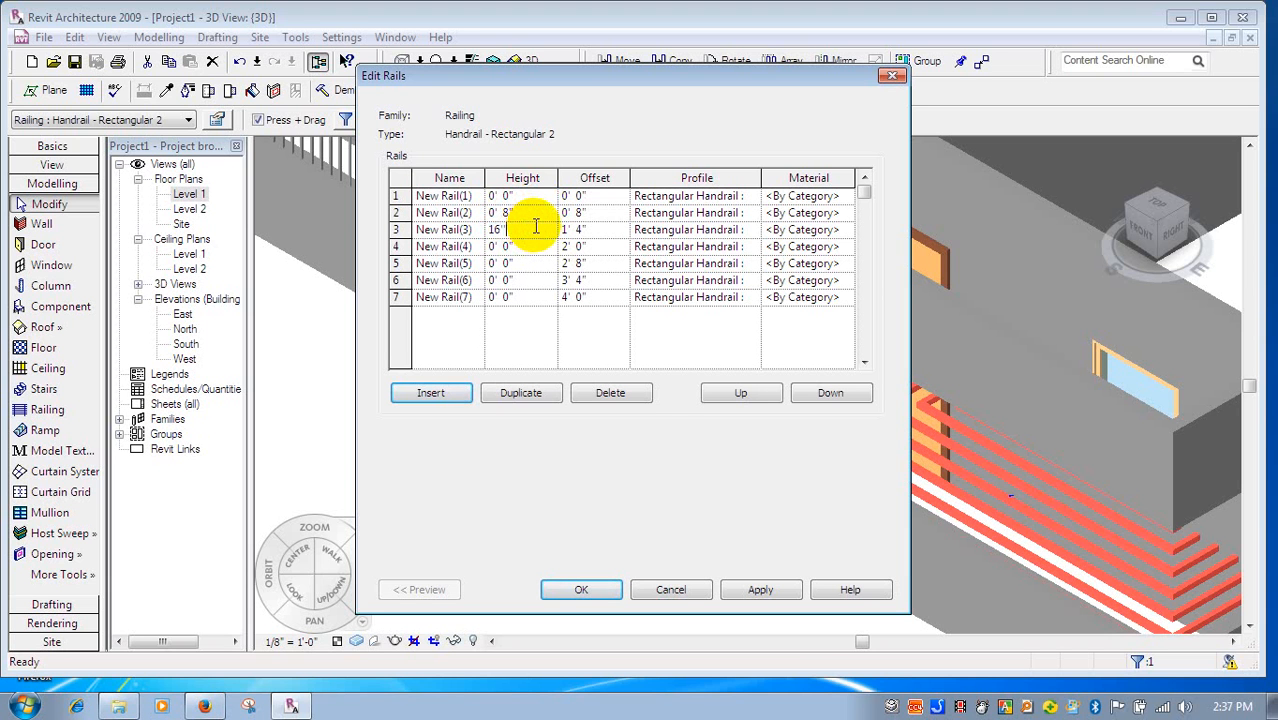
# - Set the heights of New Rail(3) and New Rail(4) to 1' 4" and 2' 0" respectively
pyautogui.click(535, 227)
pyautogui.write('16"')
pyautogui.press('Tab')
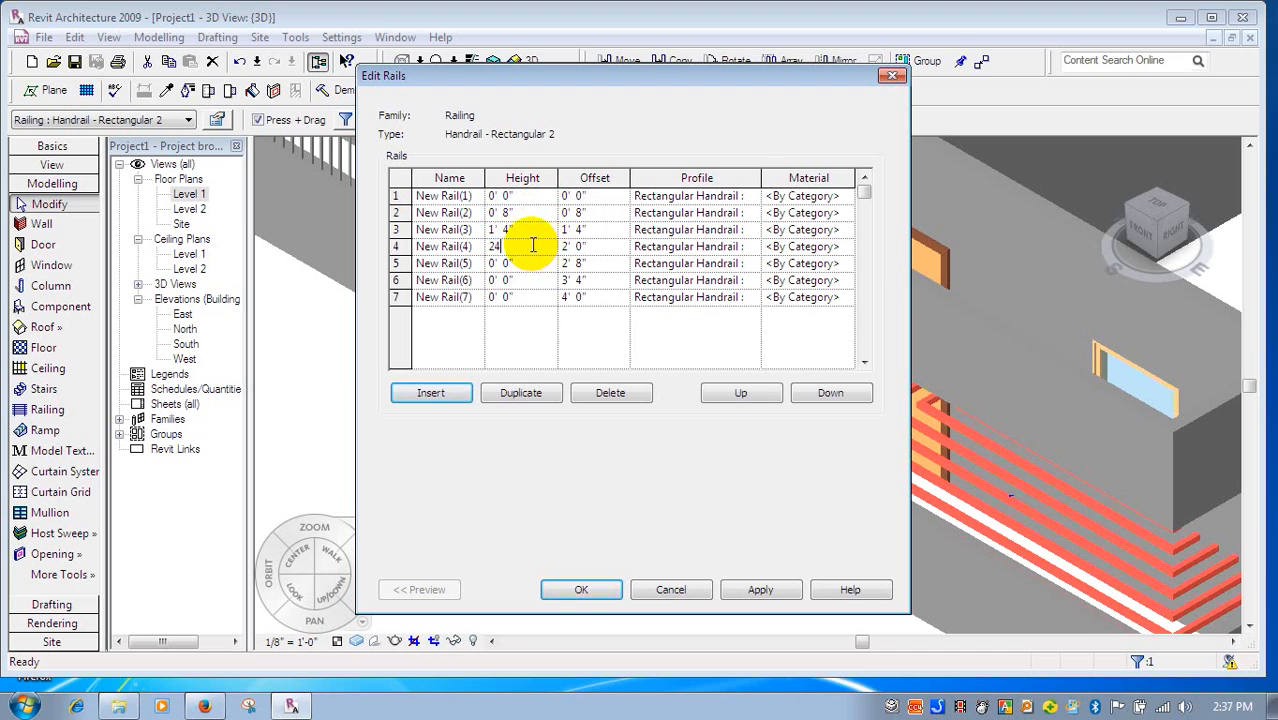
pyautogui.click(533, 245)
pyautogui.write('24"')
pyautogui.press('Tab')
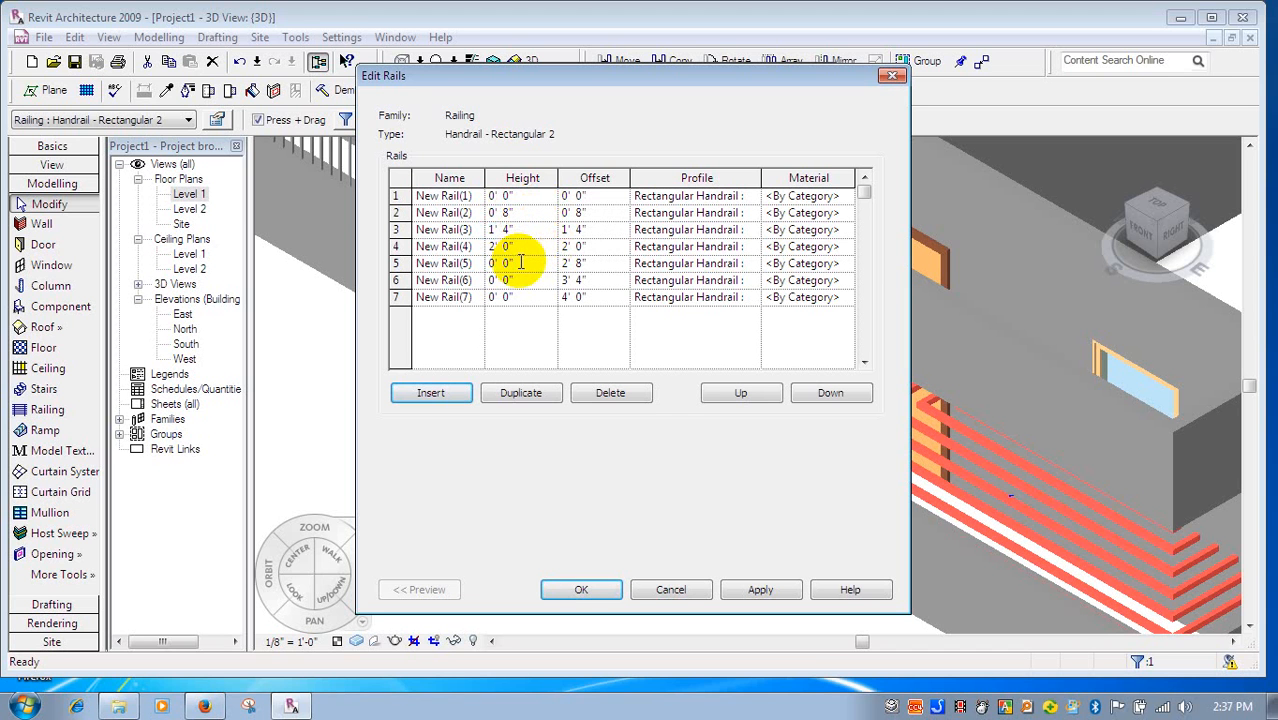
# - Set the heights of New Rail(5), New Rail(6) and New Rail(7) to 2' 8", 3' 4" and 4' 0" respectively
pyautogui.moveTo(529, 263); pyautogui.dragTo(481, 278)
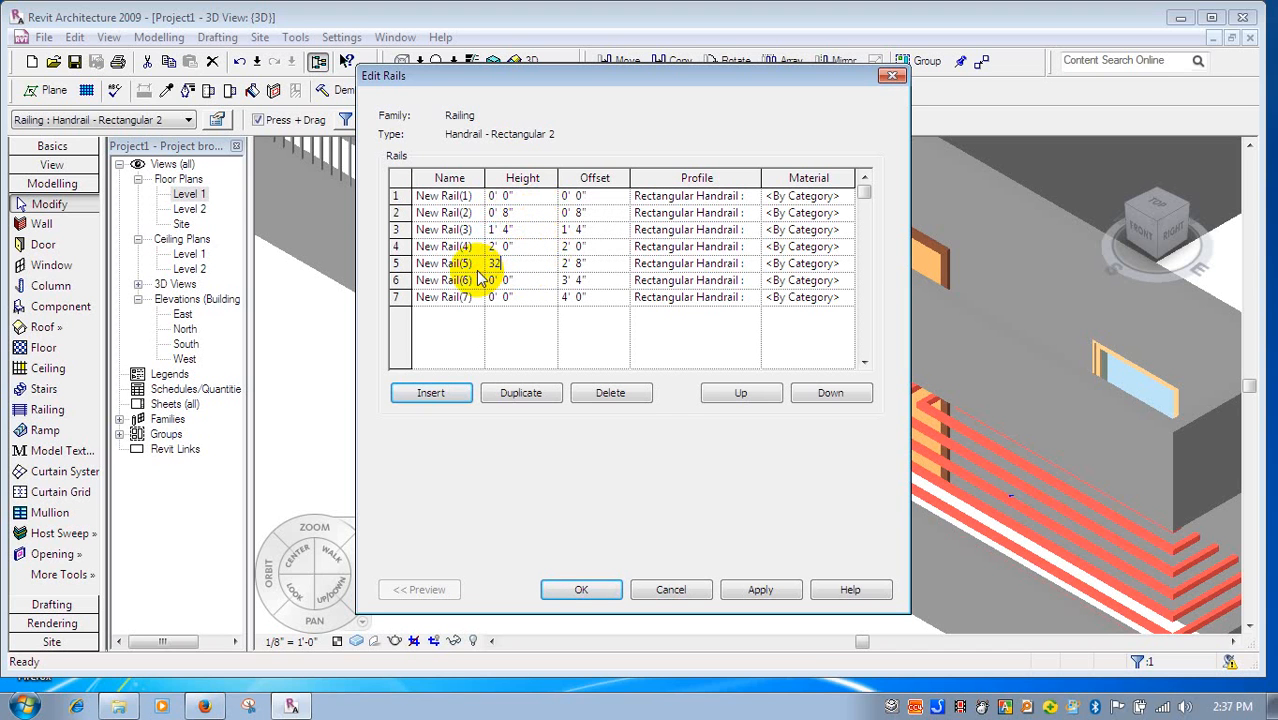
pyautogui.write('32"')
pyautogui.moveTo(525, 279); pyautogui.dragTo(472, 284)
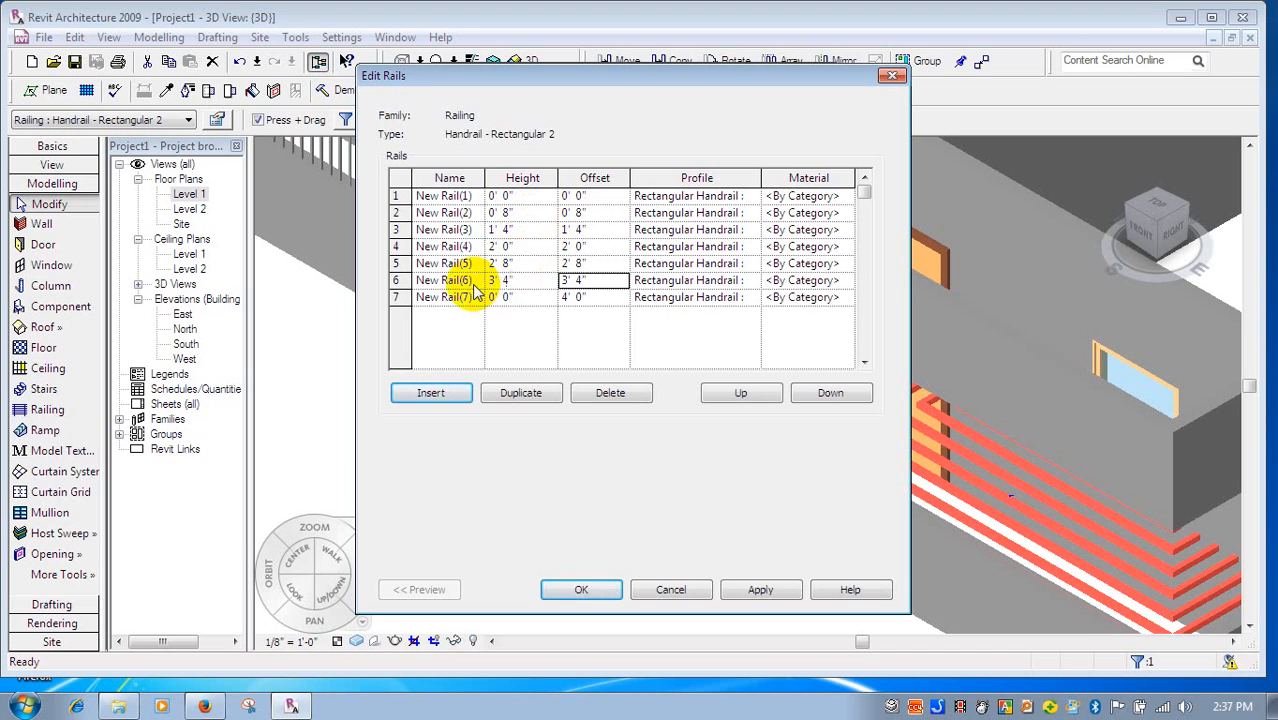
pyautogui.click(524, 297)
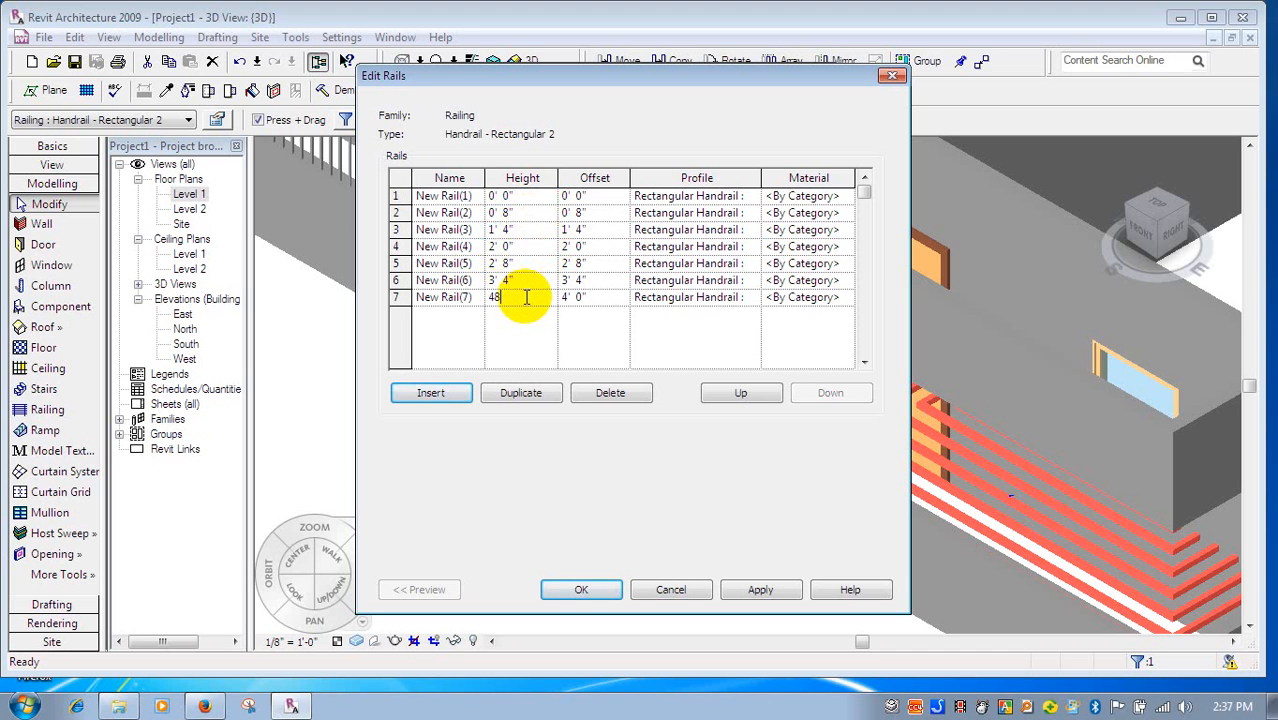
pyautogui.write('48"')
pyautogui.press('Tab')
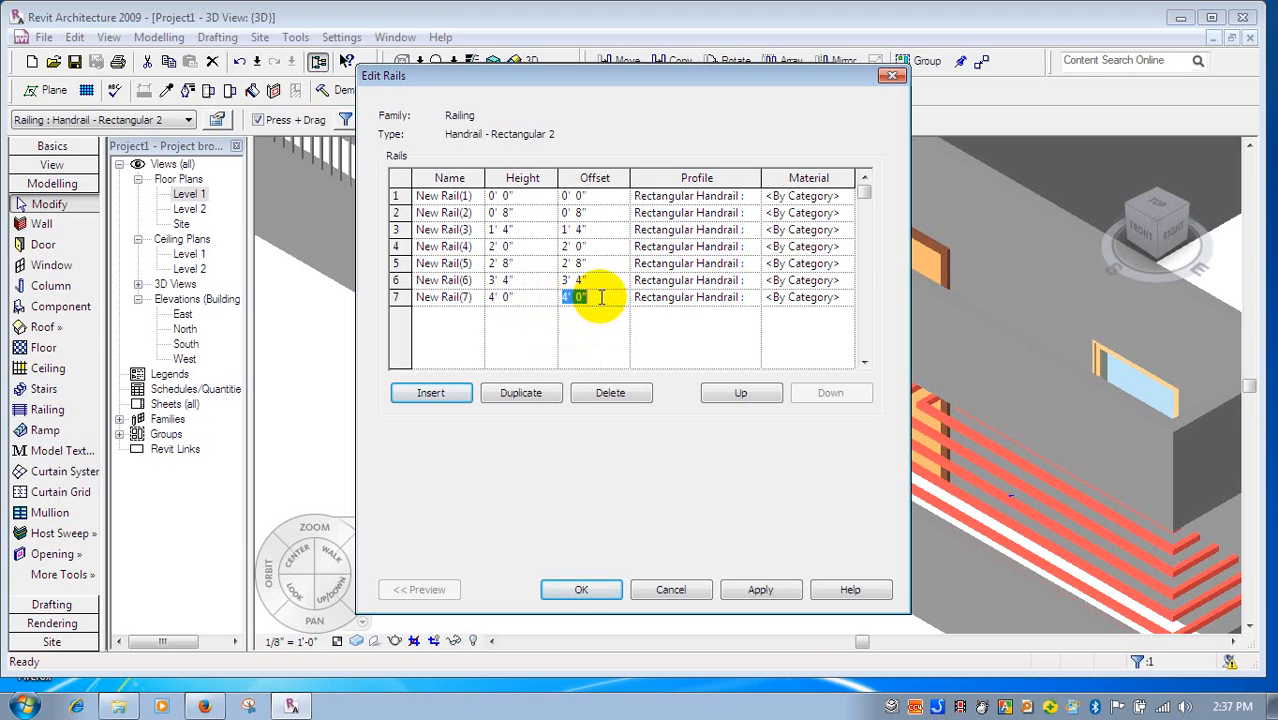
# - Set the offsets of New Rail(2) through New Rail(7) to 0' 0"
pyautogui.write('0')
pyautogui.click(602, 281)
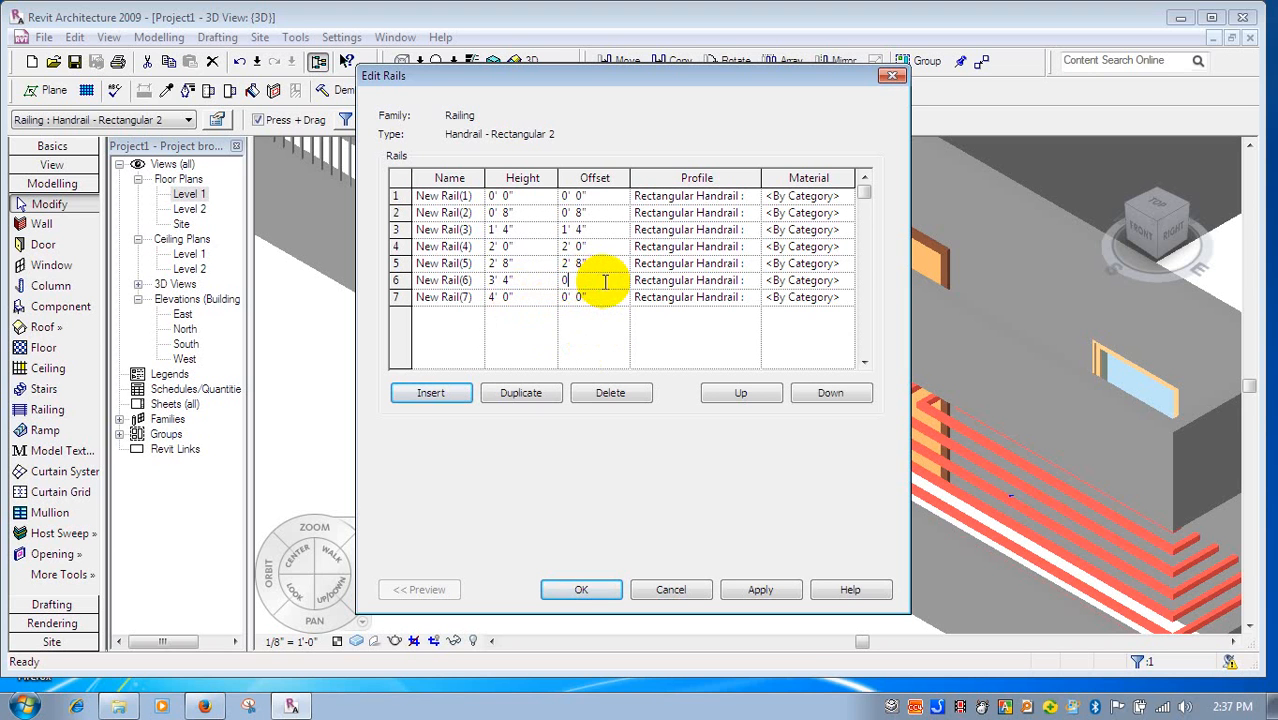
pyautogui.click(593, 248)
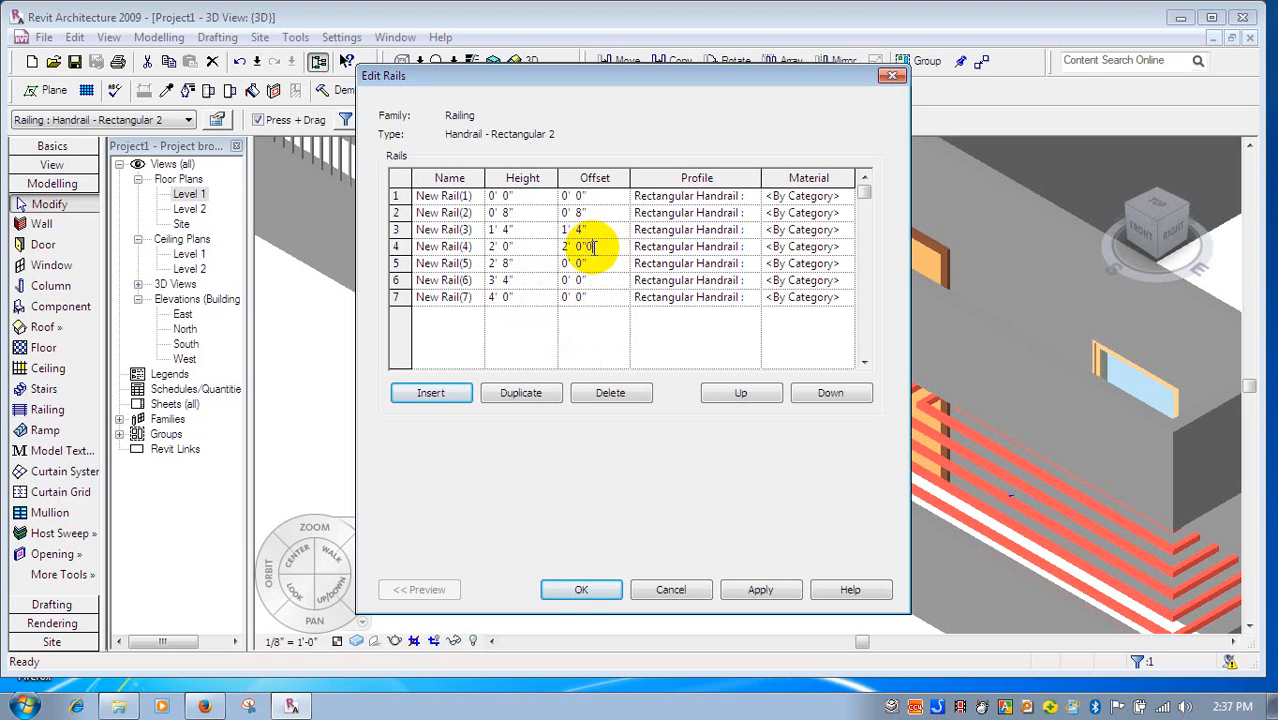
pyautogui.write('0')
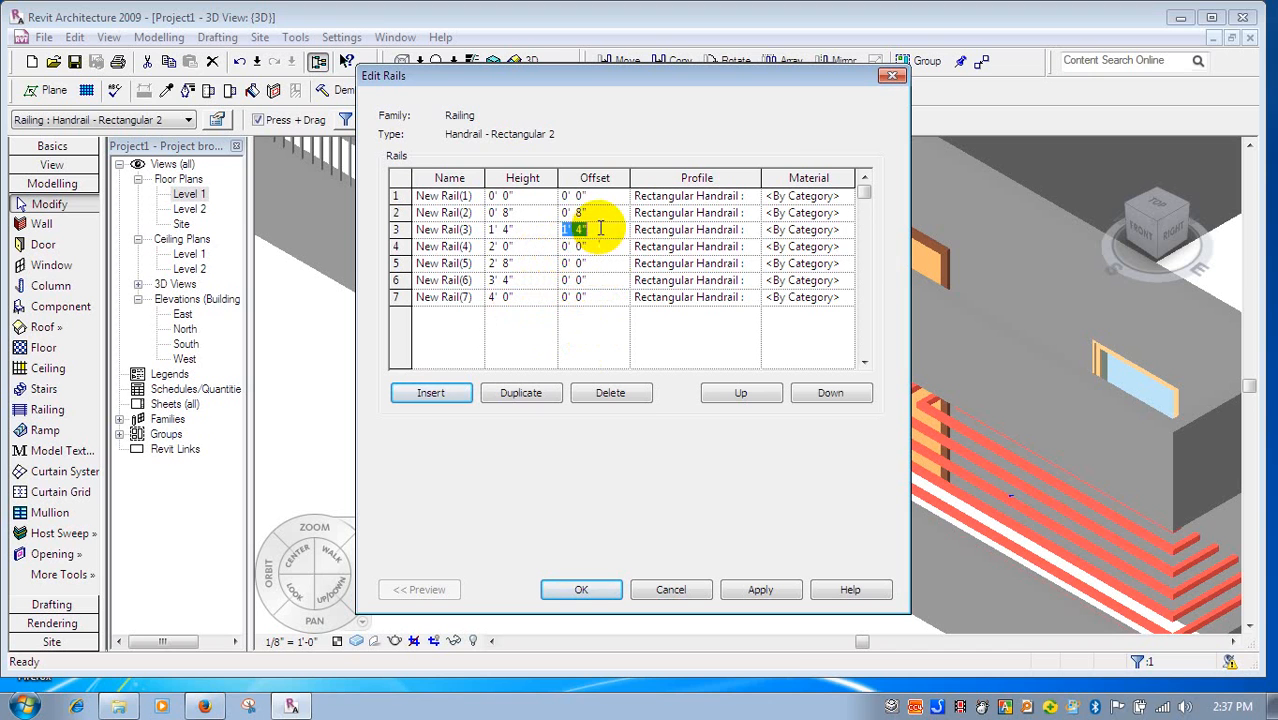
pyautogui.write('0')
pyautogui.click(600, 215)
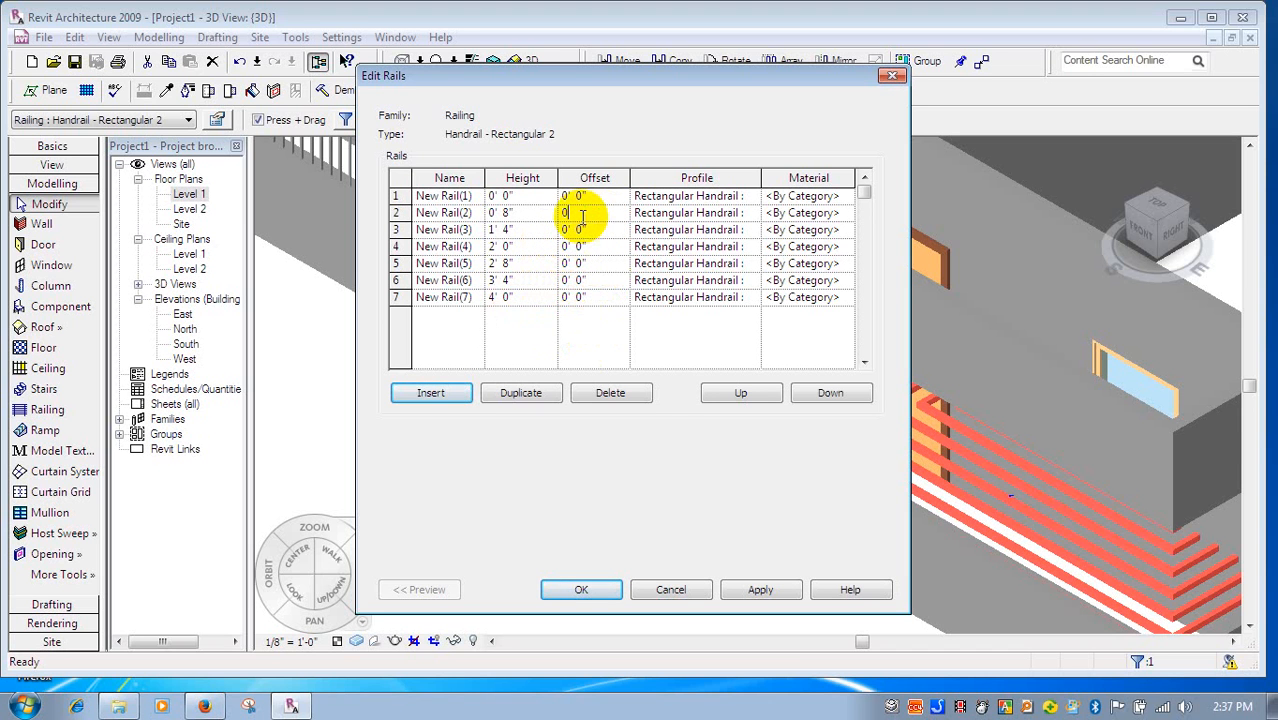
pyautogui.press('Tab')
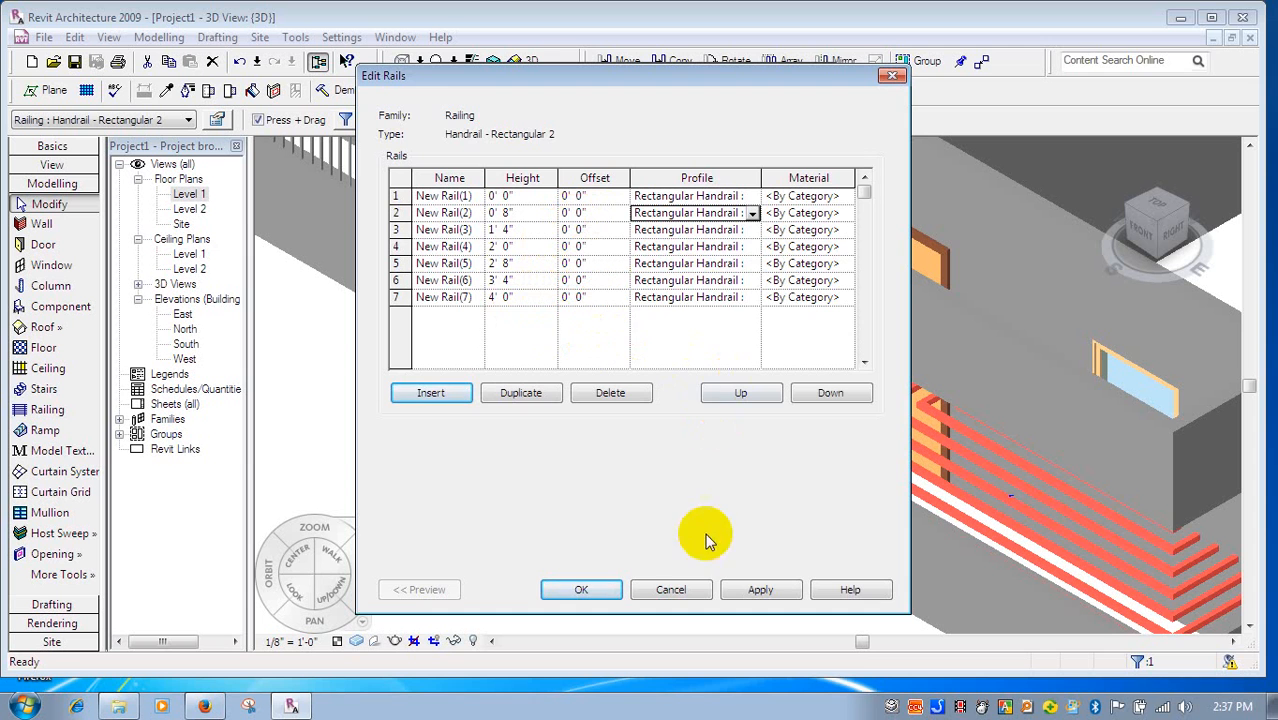
# - Apply the edited rail structure and type properties to the selected balcony railing
pyautogui.click(592, 589)
pyautogui.click(604, 590)
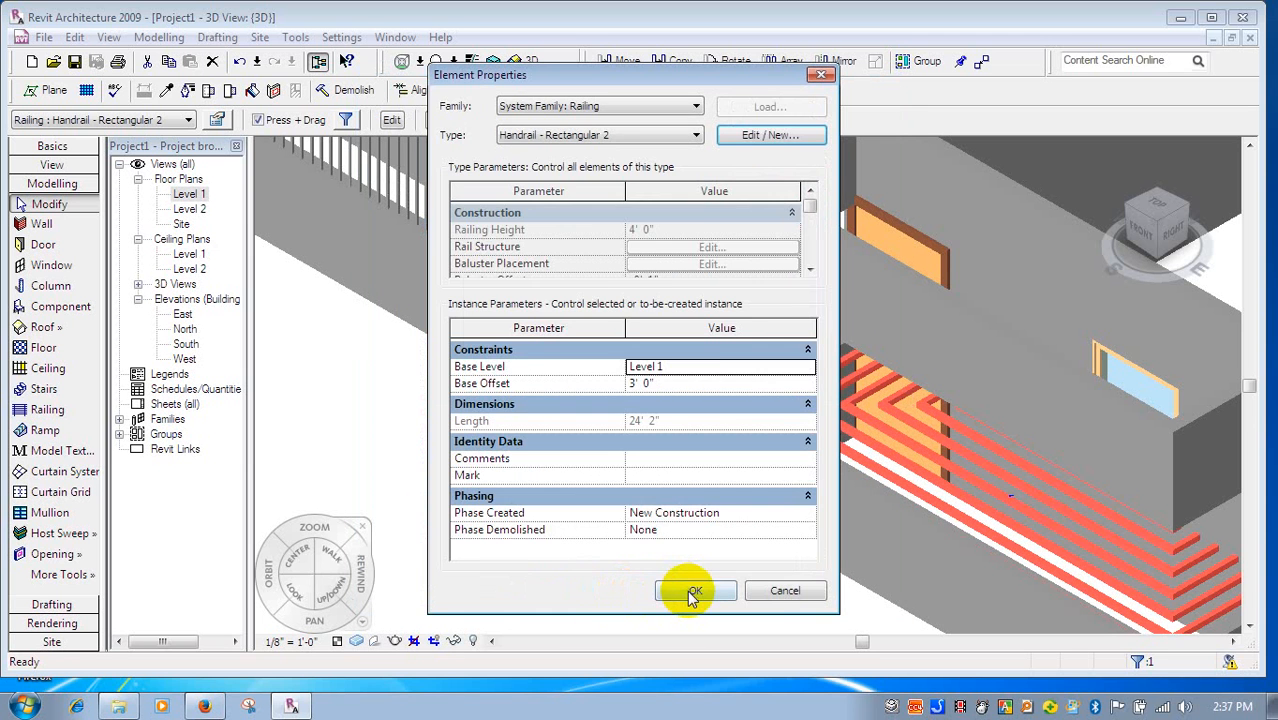
pyautogui.click(693, 591)
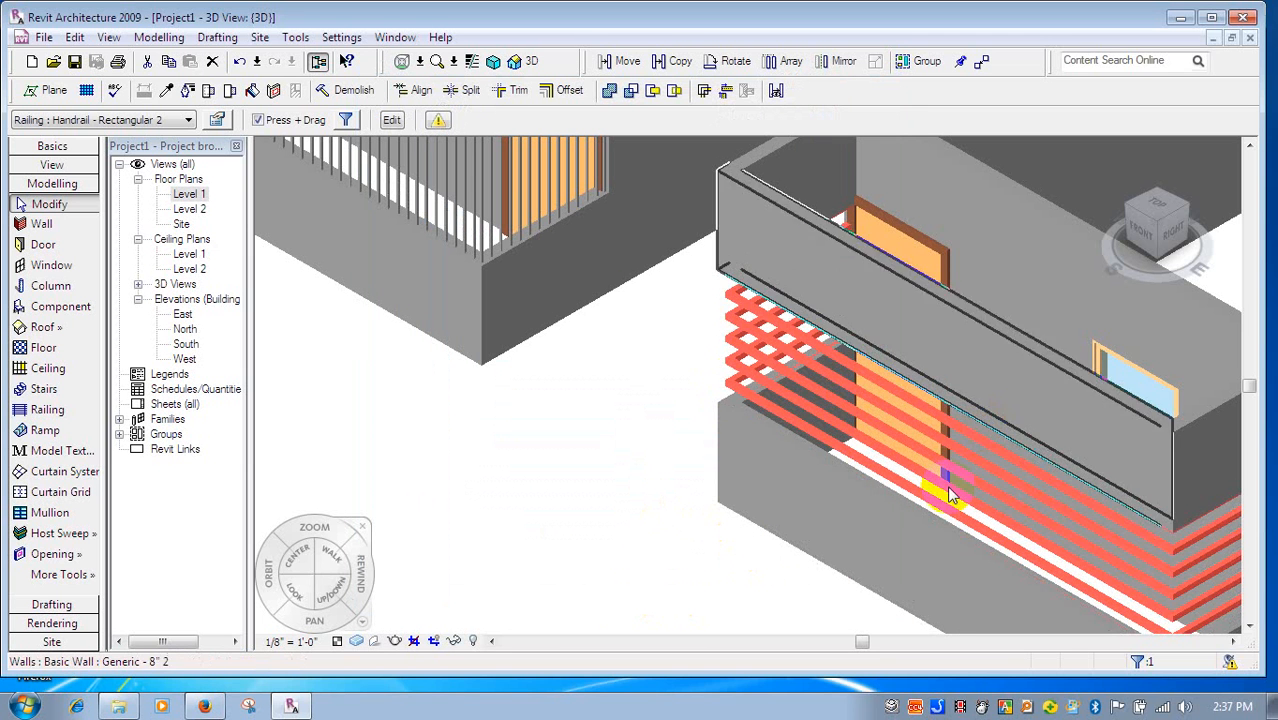
pyautogui.click(645, 508)
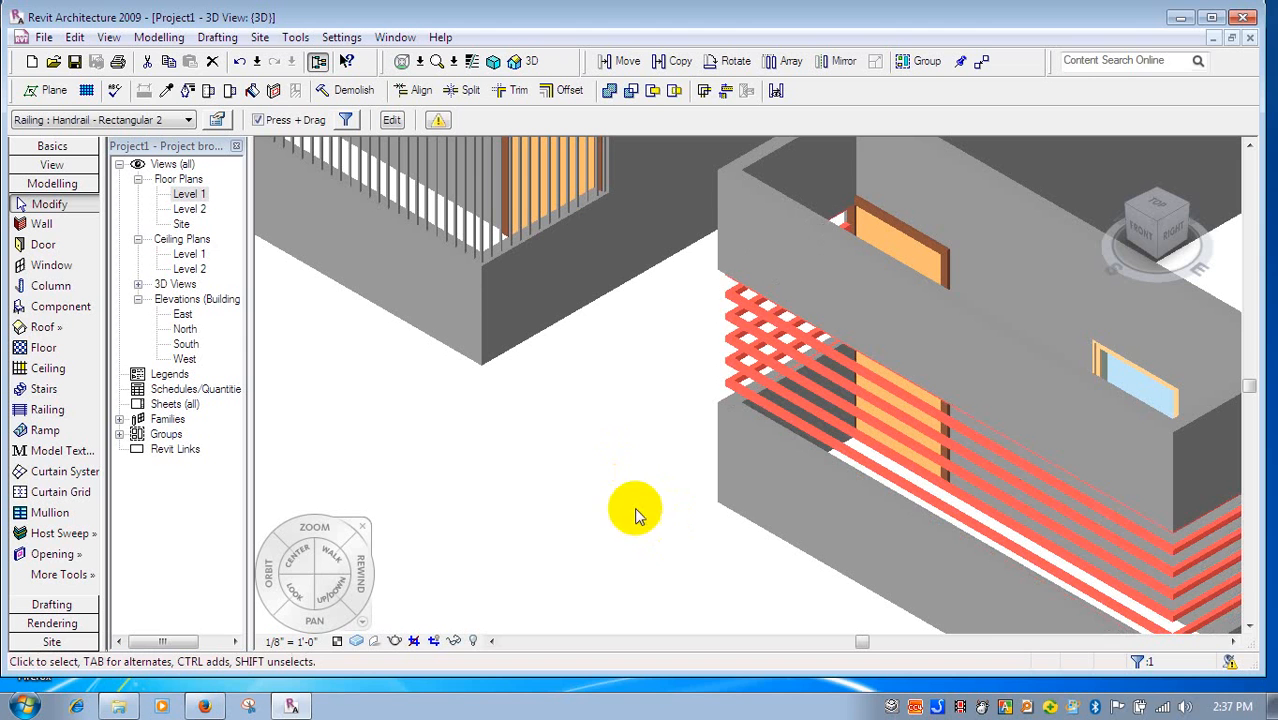
pyautogui.scroll(-2, 793, 518)
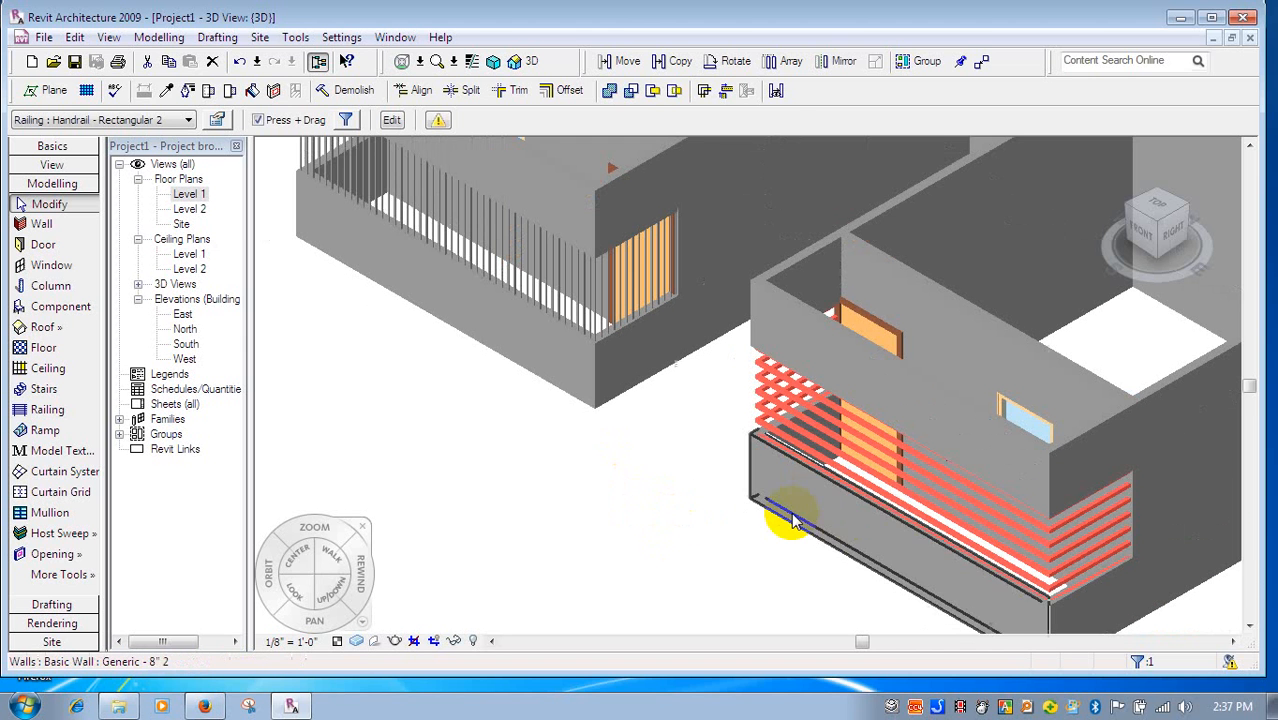
# - Match the type of the other balcony's vertical-baluster railing to the Handrail - Rectangular 2 railing and end the matching
pyautogui.click(166, 90)
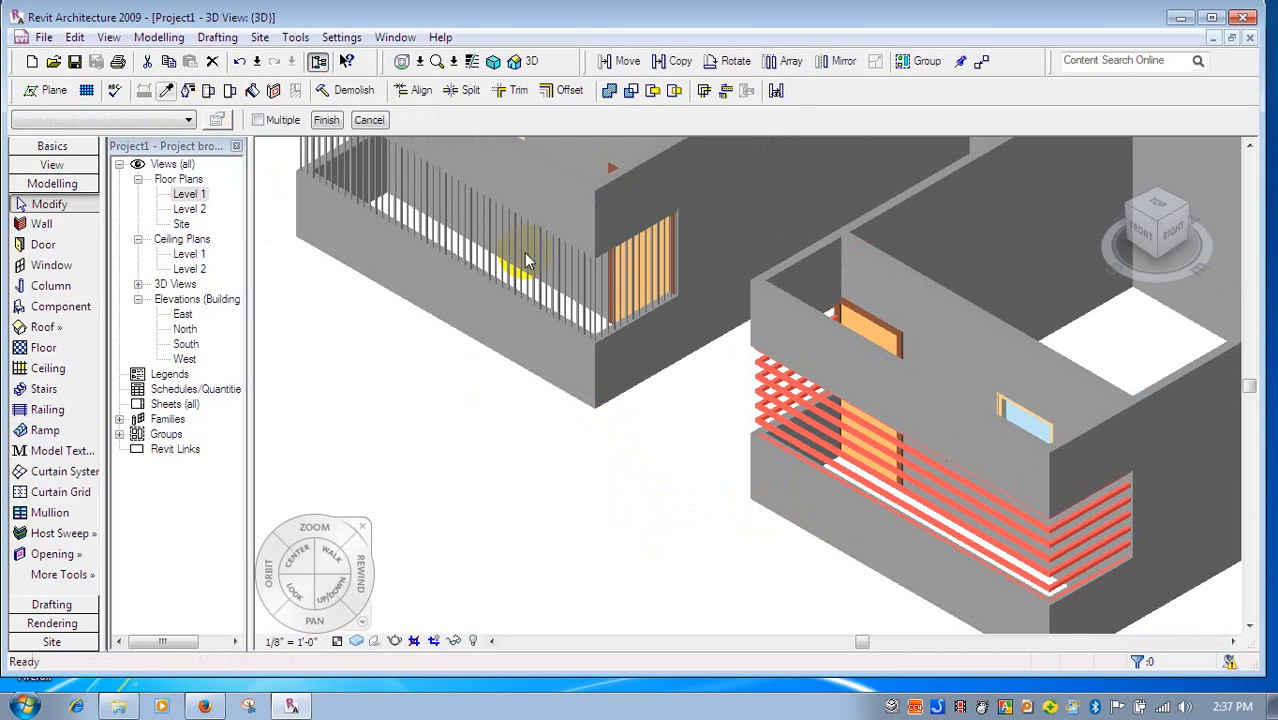
pyautogui.click(800, 384)
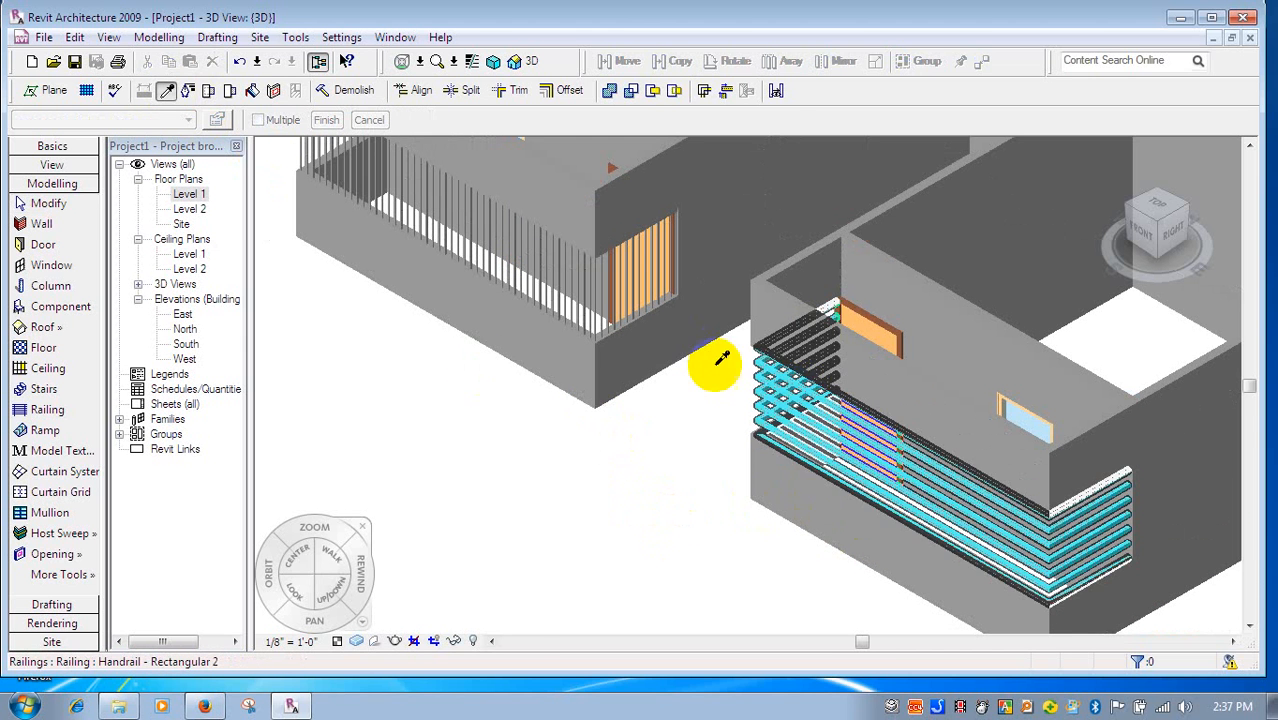
pyautogui.click(610, 301)
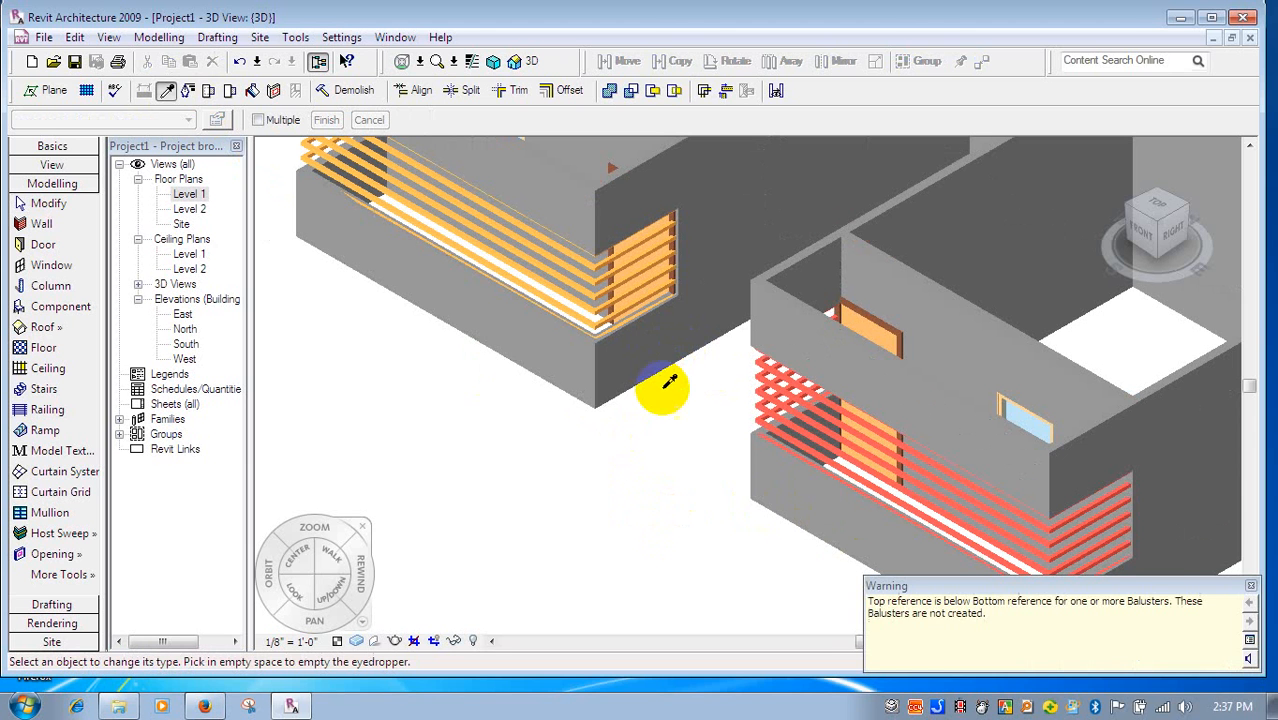
pyautogui.rightClick(585, 414)
pyautogui.click(590, 407)
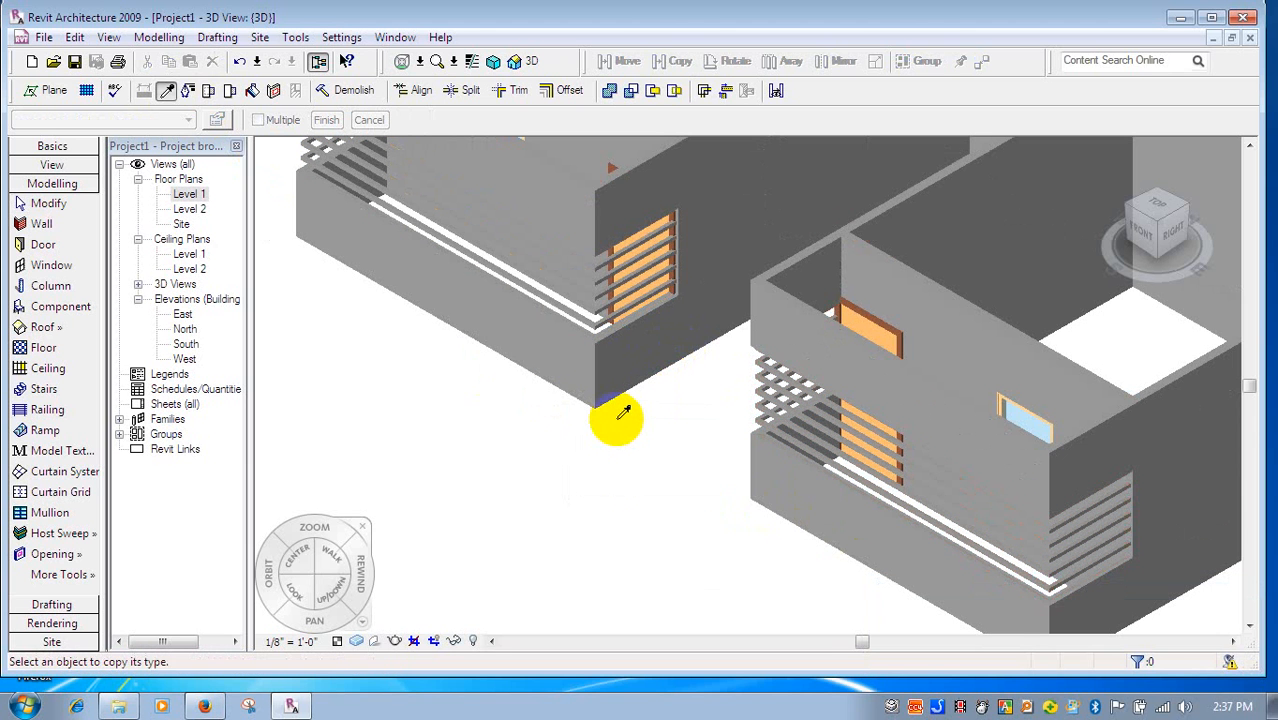
pyautogui.rightClick(620, 400)
pyautogui.click(645, 410)
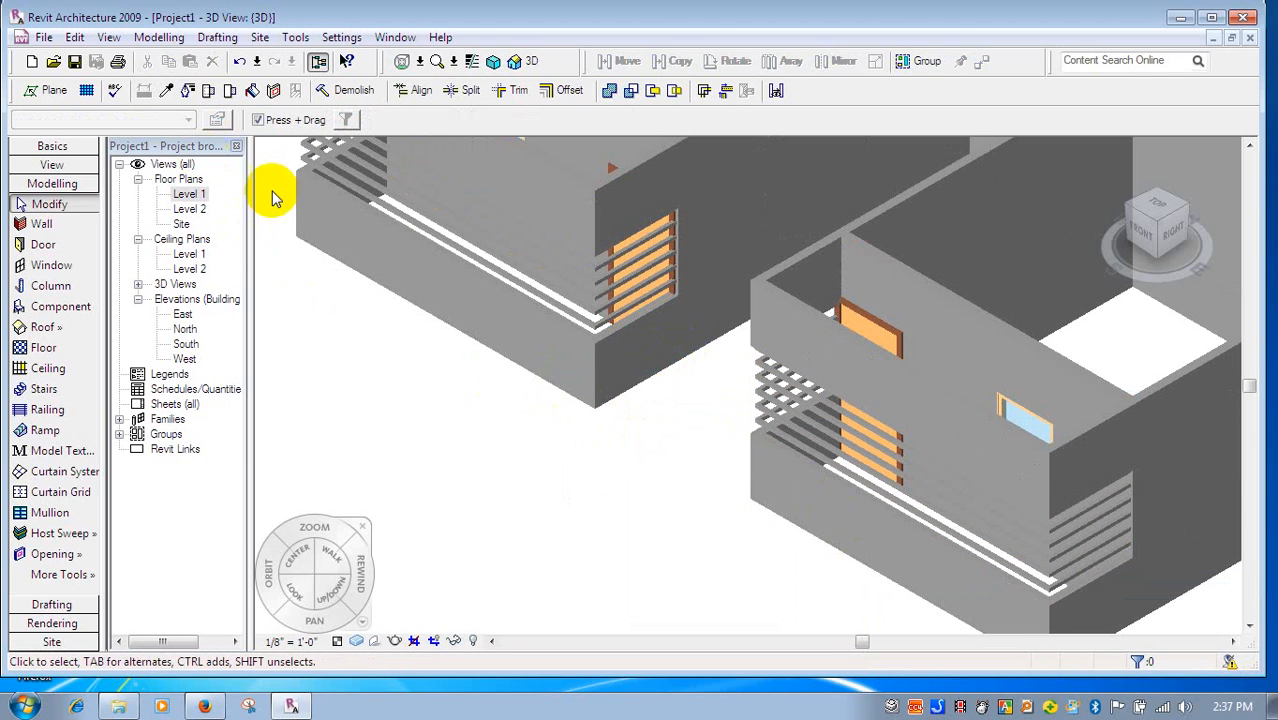
# - Open the type properties of the nearer balcony's railing and review its baluster placement
pyautogui.click(785, 412)
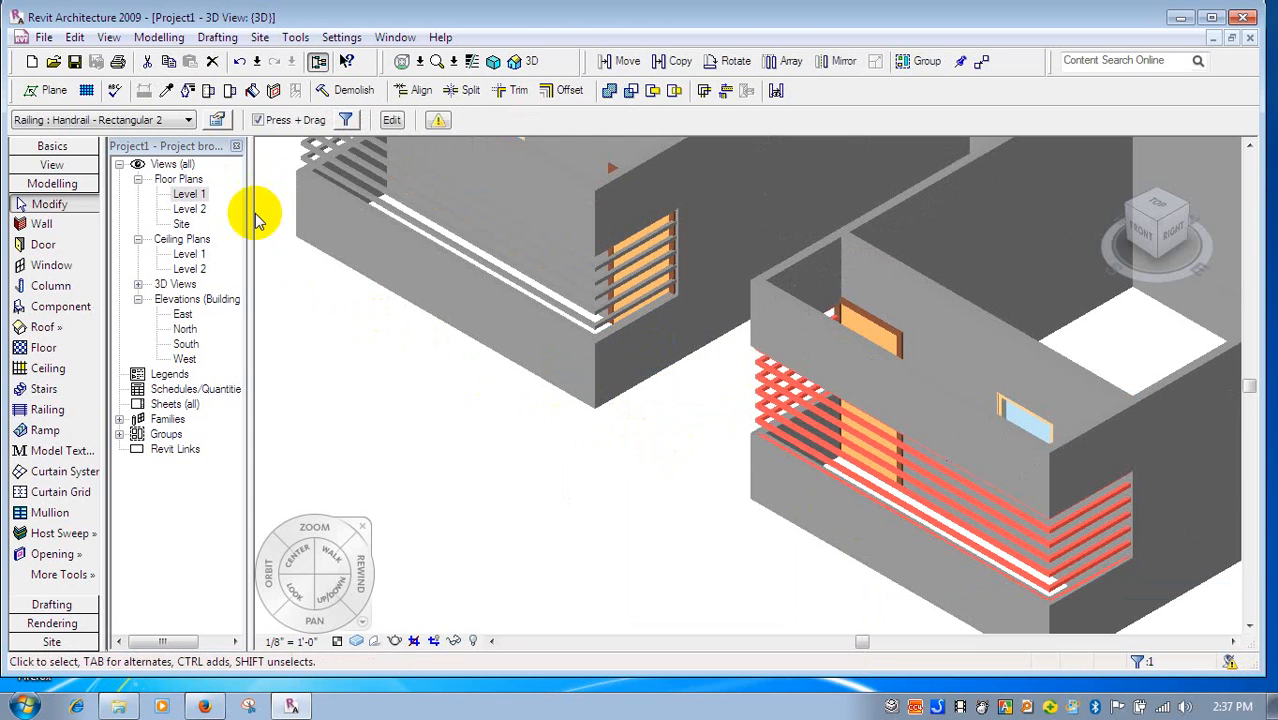
pyautogui.click(217, 119)
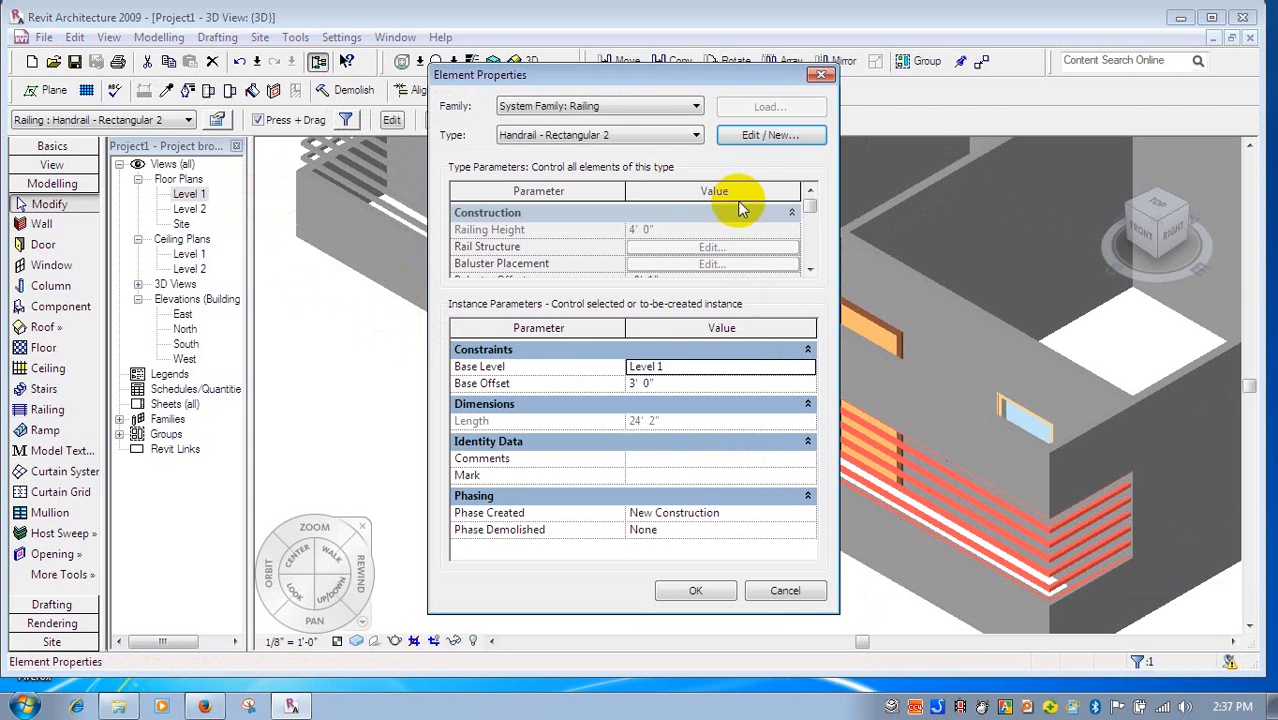
pyautogui.click(768, 134)
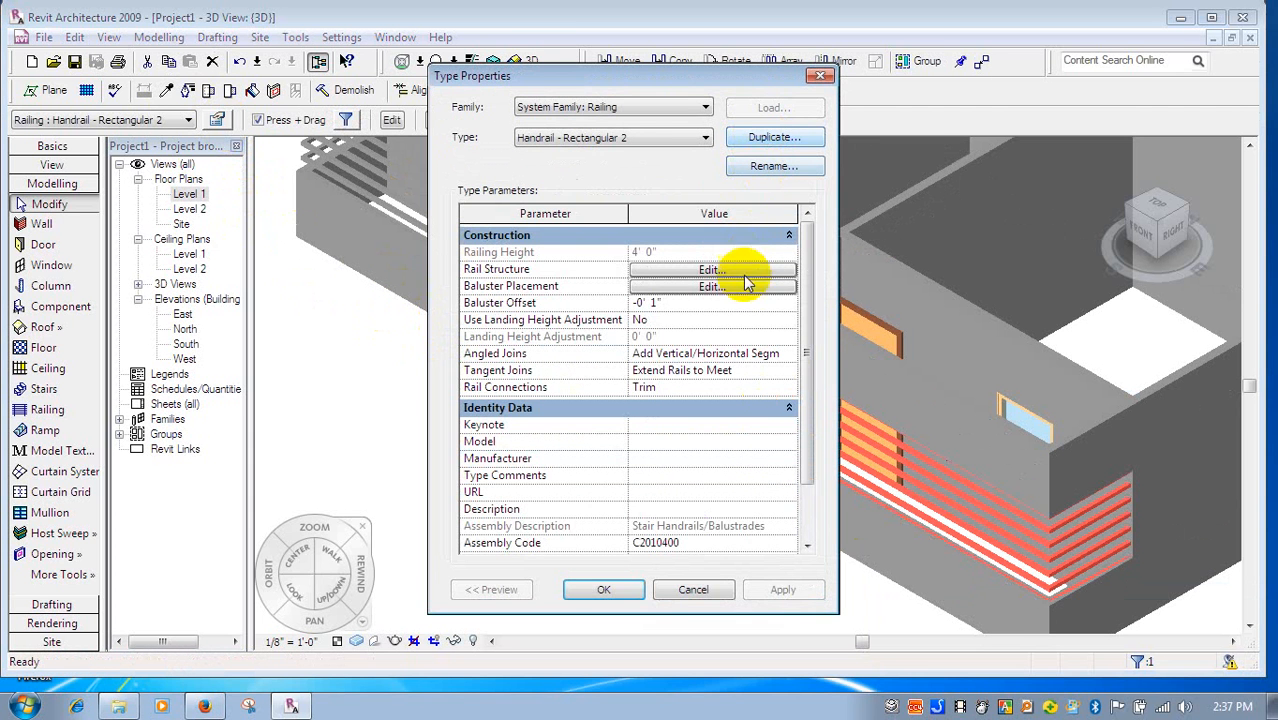
pyautogui.click(712, 286)
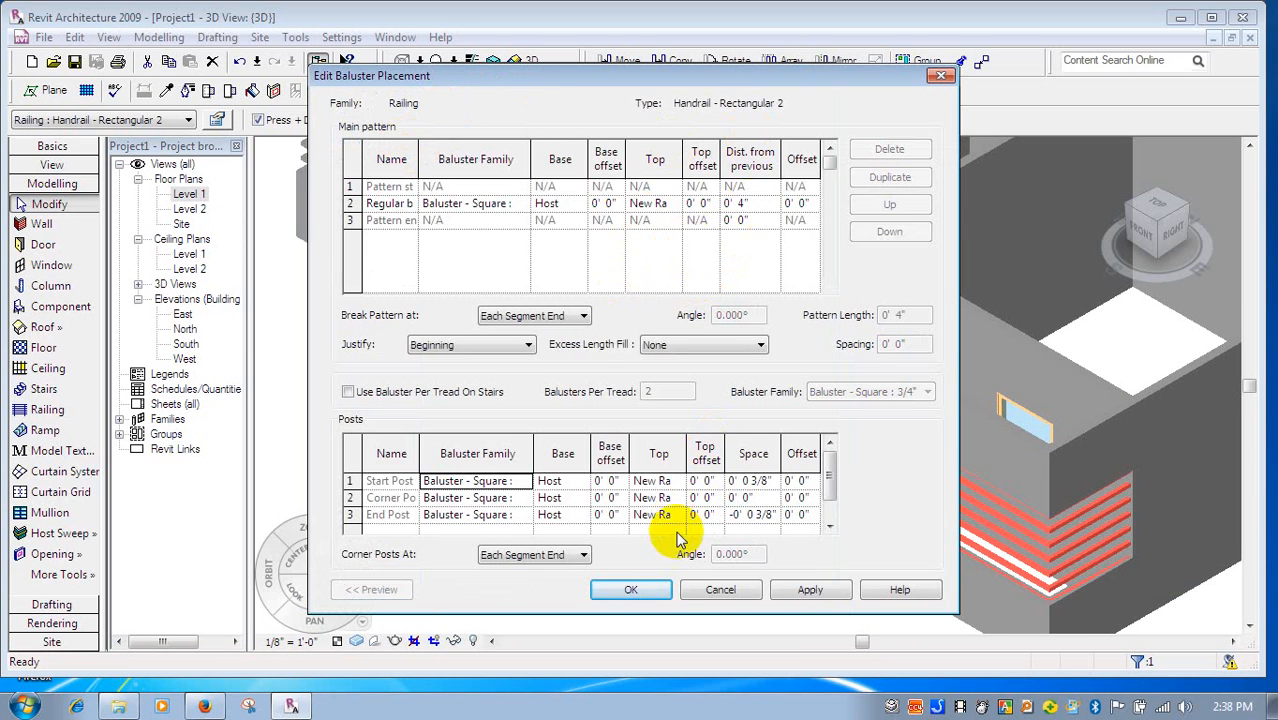
pyautogui.click(631, 590)
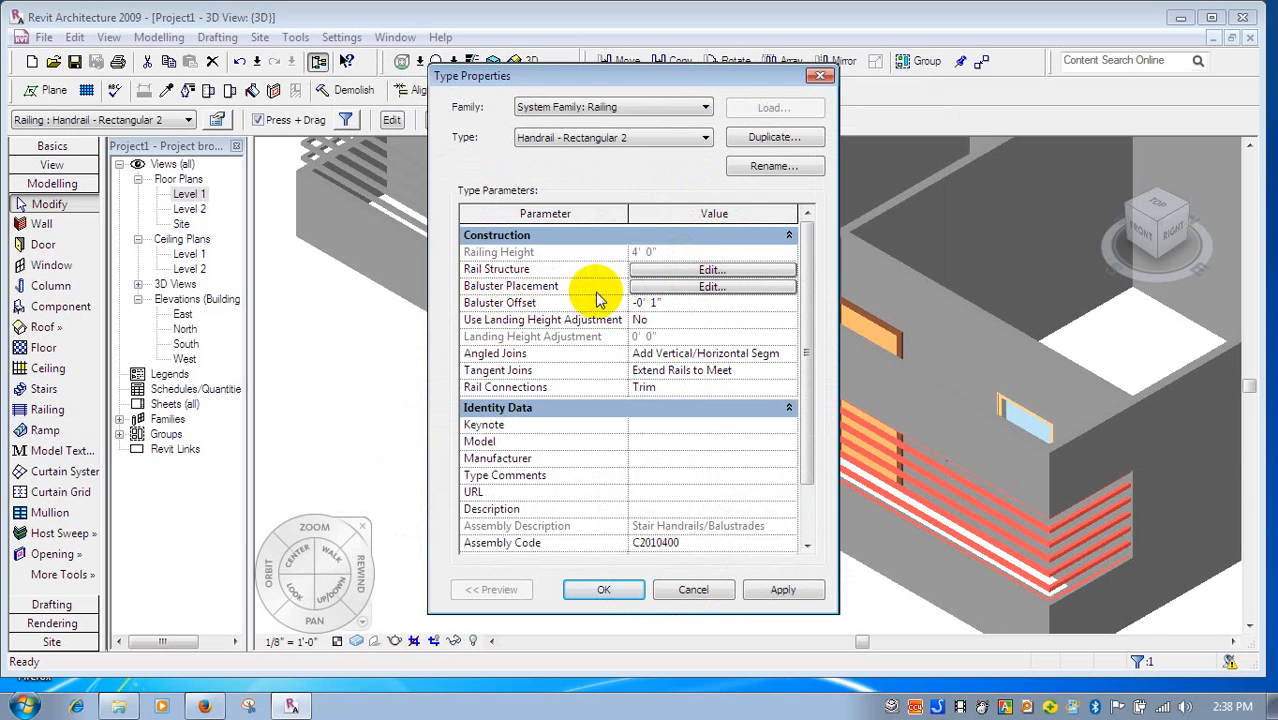
# - In the baluster placement's main pattern, set the regular baluster's base to New Rail(1) and its top to the uppermost rail
pyautogui.click(703, 288)
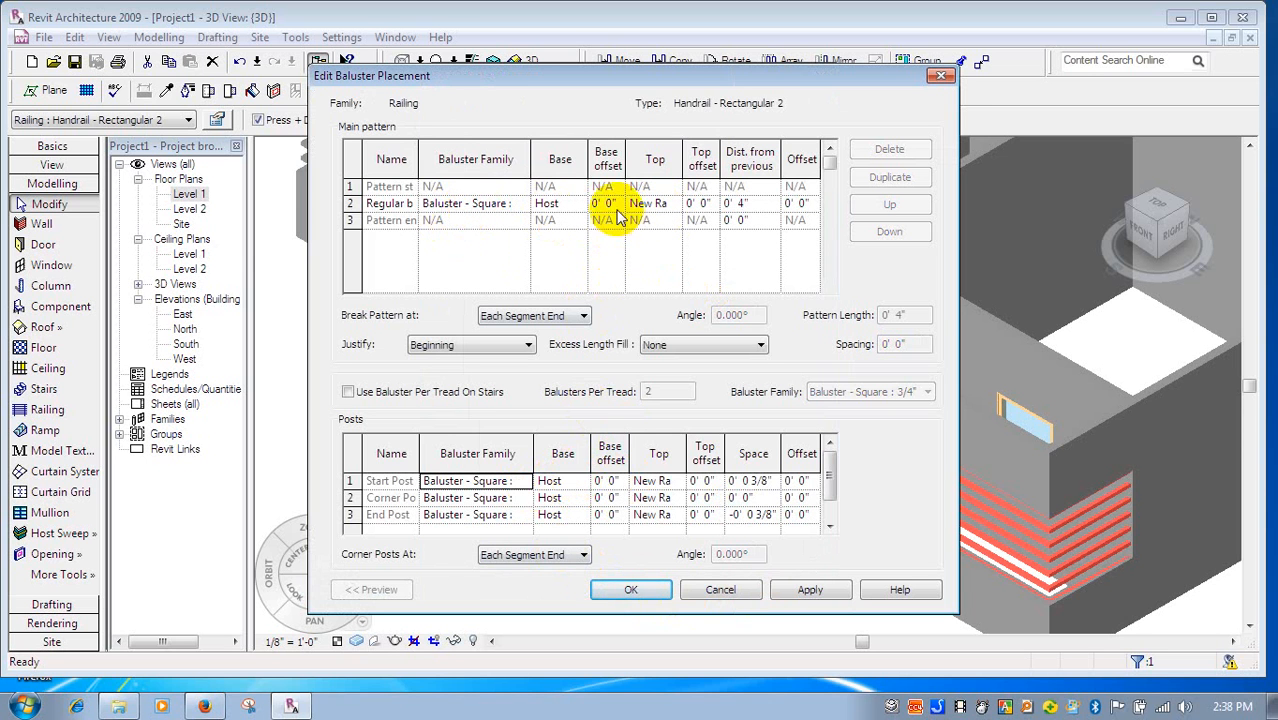
pyautogui.click(566, 204)
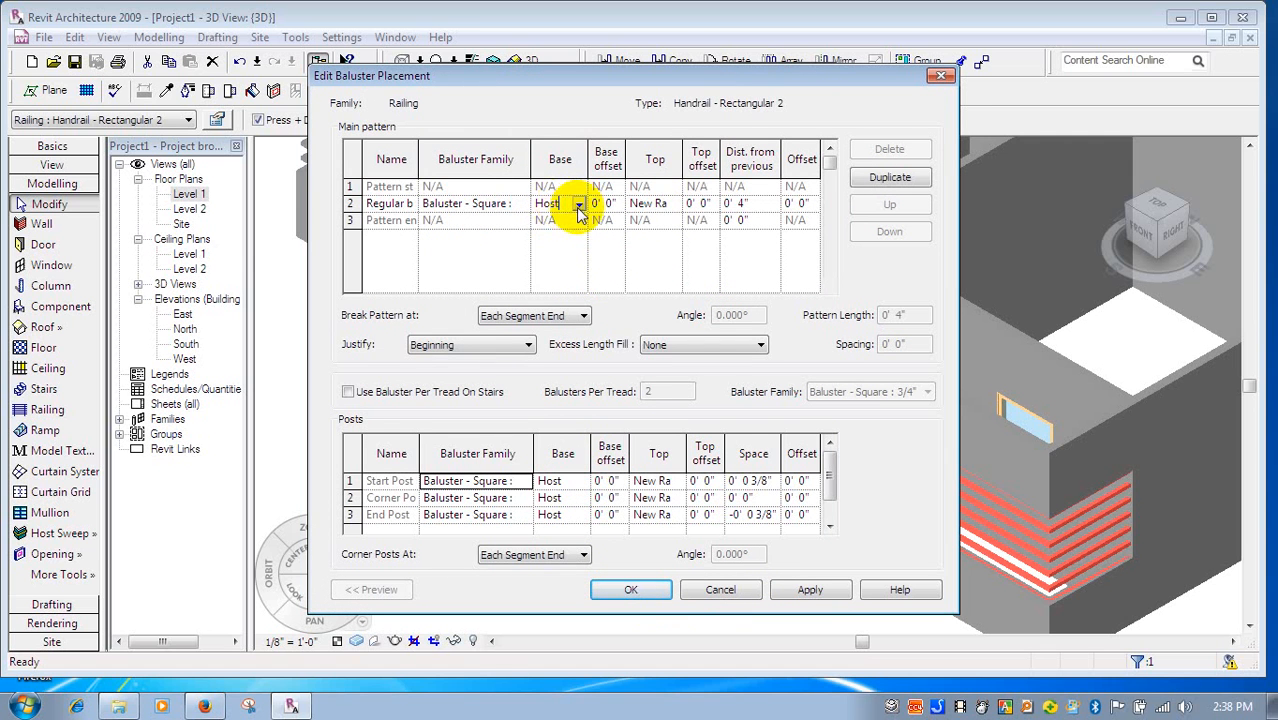
pyautogui.click(578, 204)
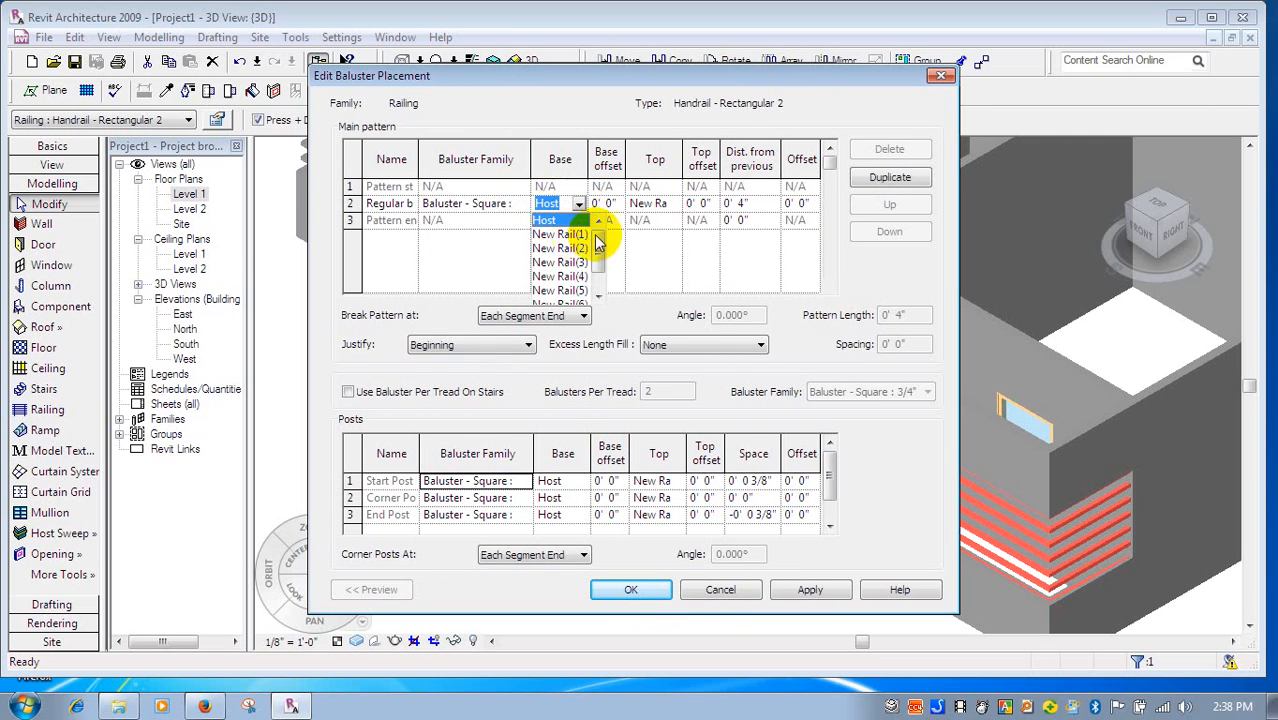
pyautogui.click(578, 284)
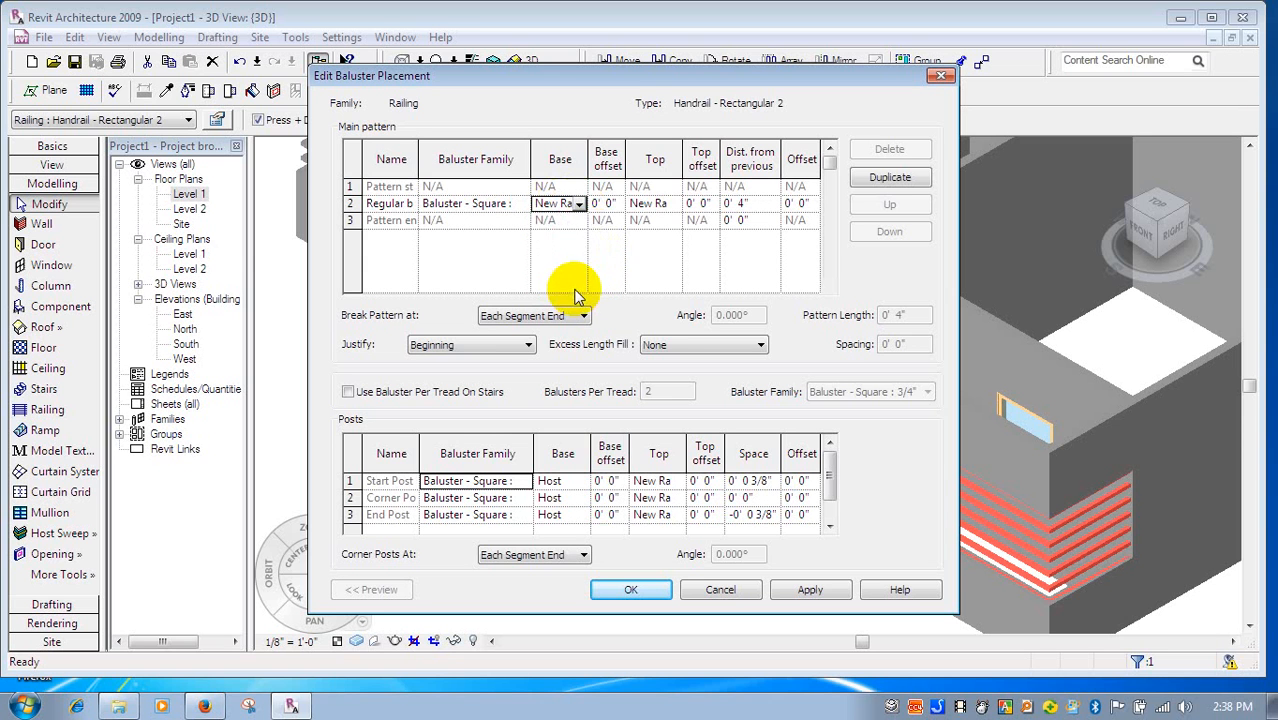
pyautogui.click(579, 204)
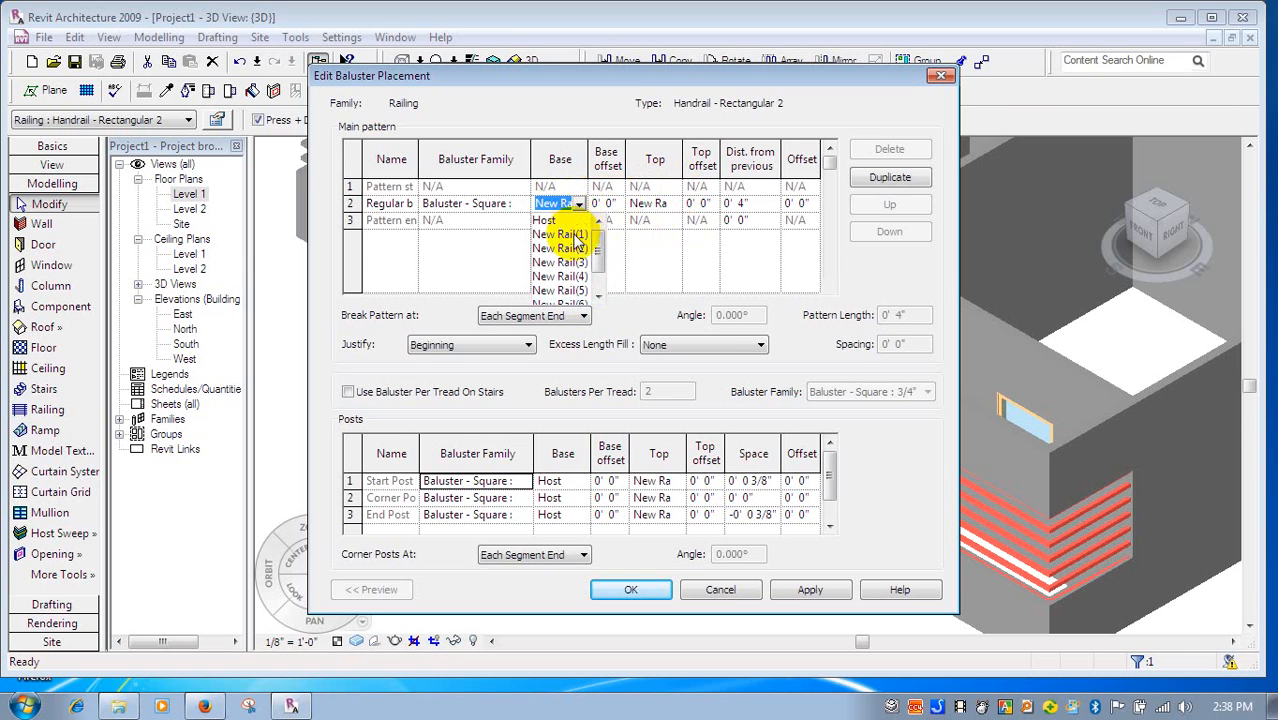
pyautogui.click(578, 230)
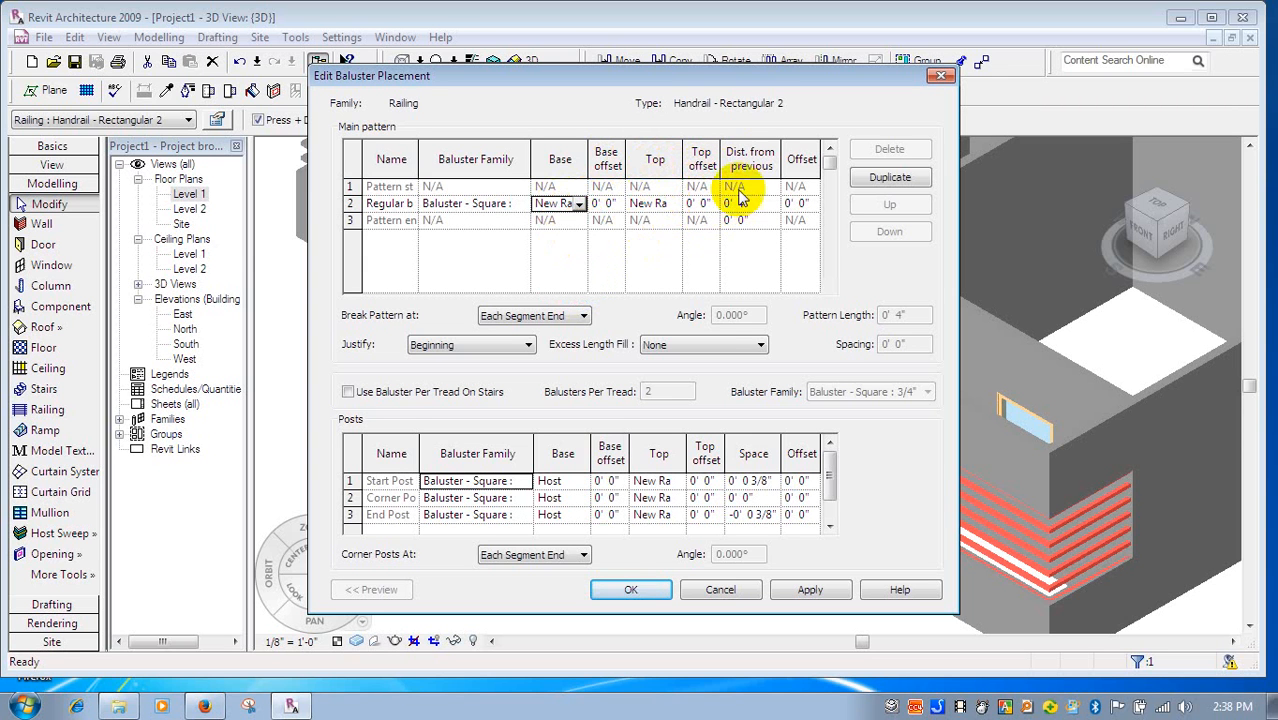
pyautogui.click(652, 203)
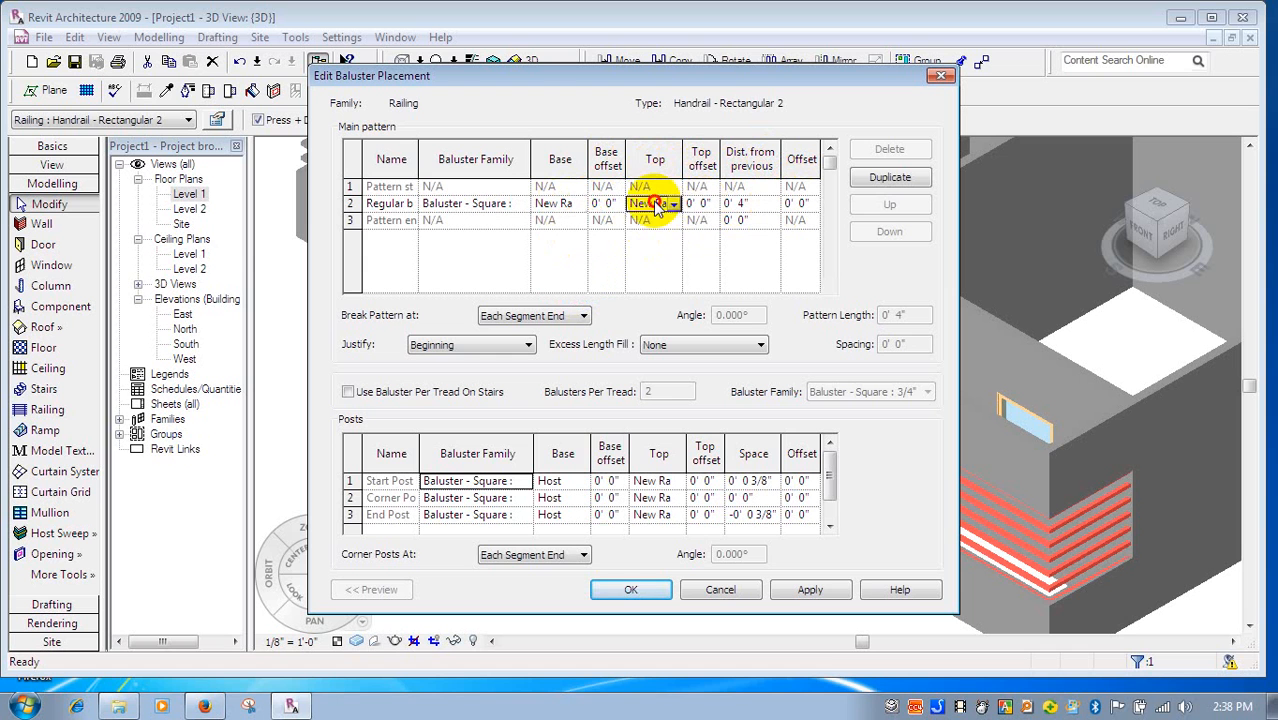
pyautogui.click(673, 203)
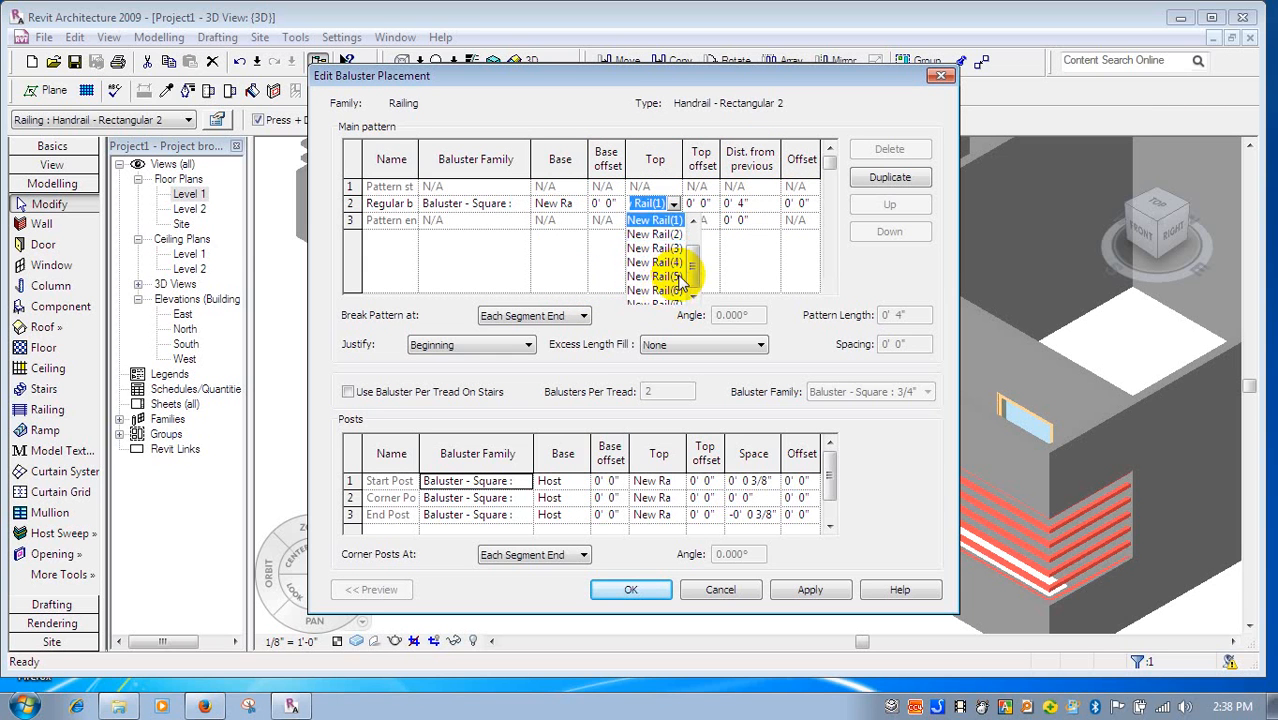
pyautogui.click(668, 281)
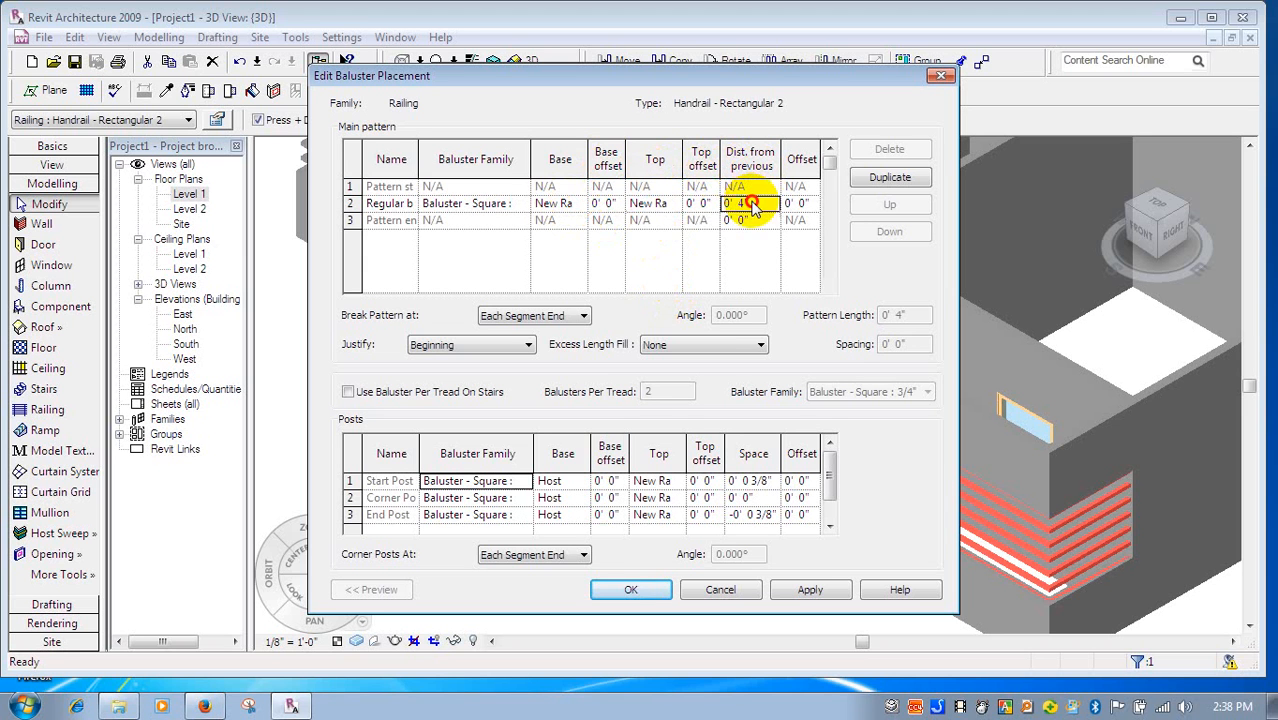
# - Set the regular baluster's distance from previous to 1' 0" and apply the edited baluster placement to the railing type
pyautogui.moveTo(752, 204); pyautogui.dragTo(714, 209)
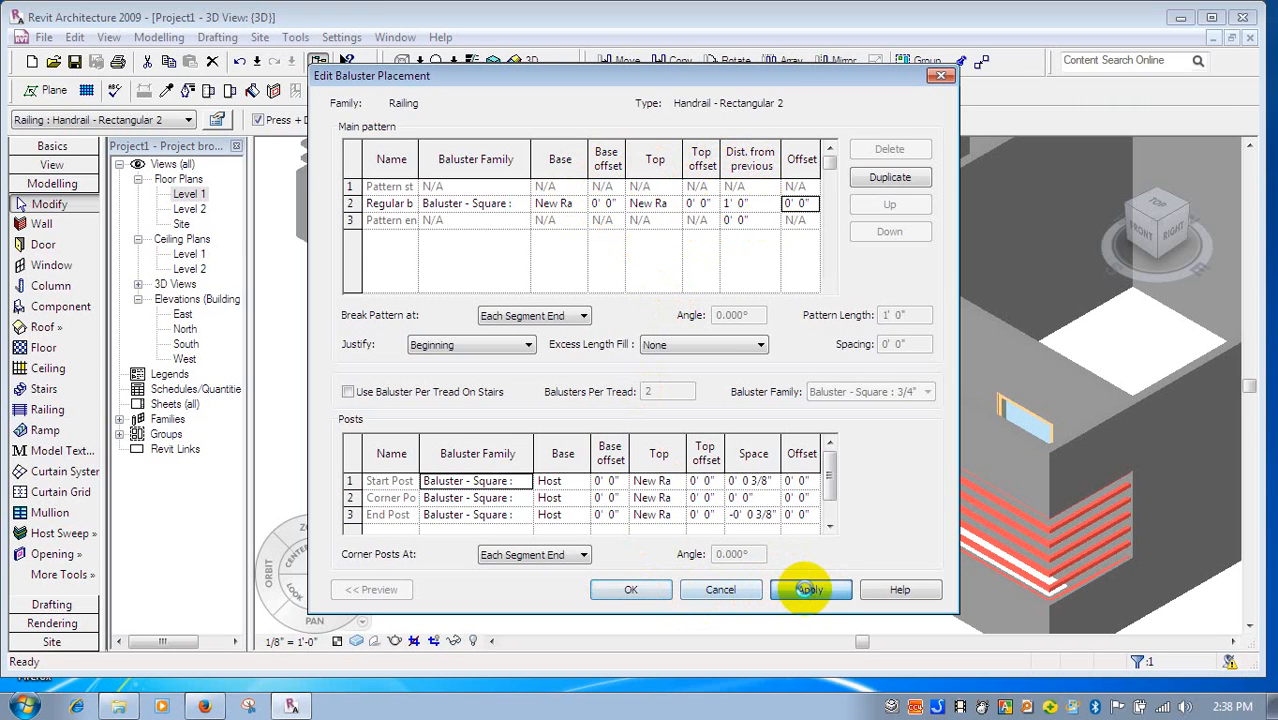
pyautogui.click(635, 592)
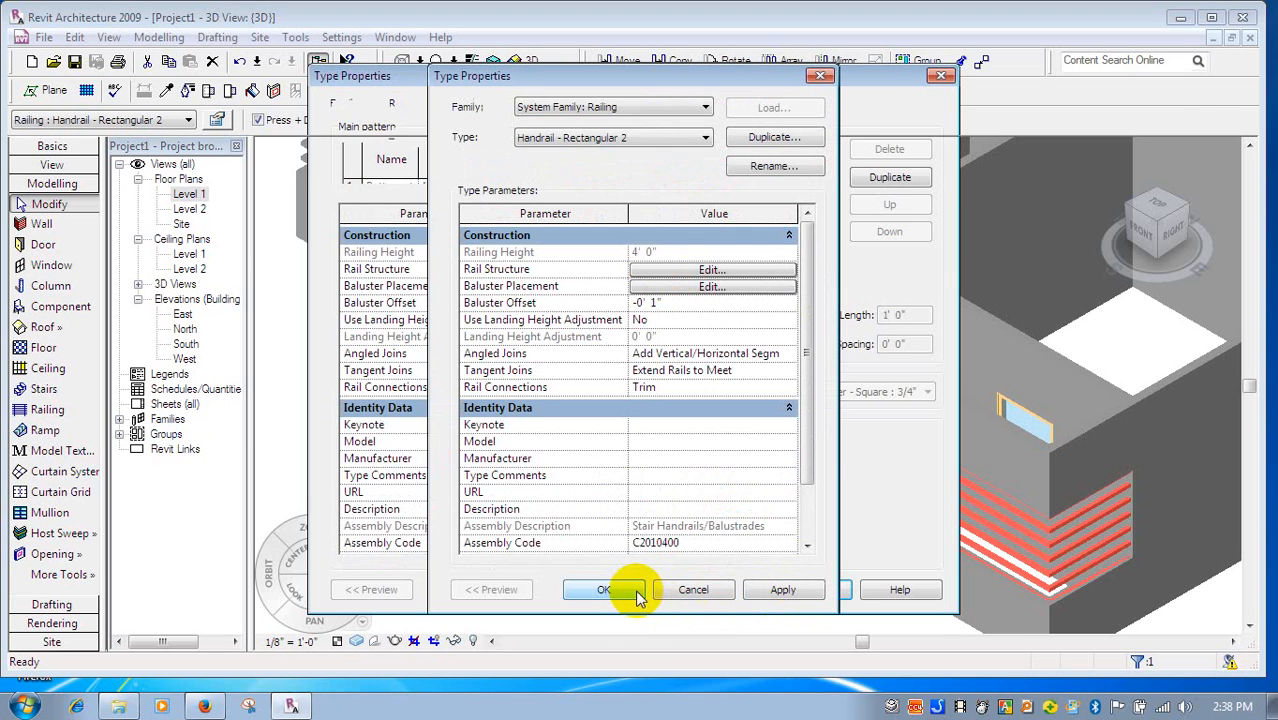
pyautogui.click(624, 590)
pyautogui.click(696, 591)
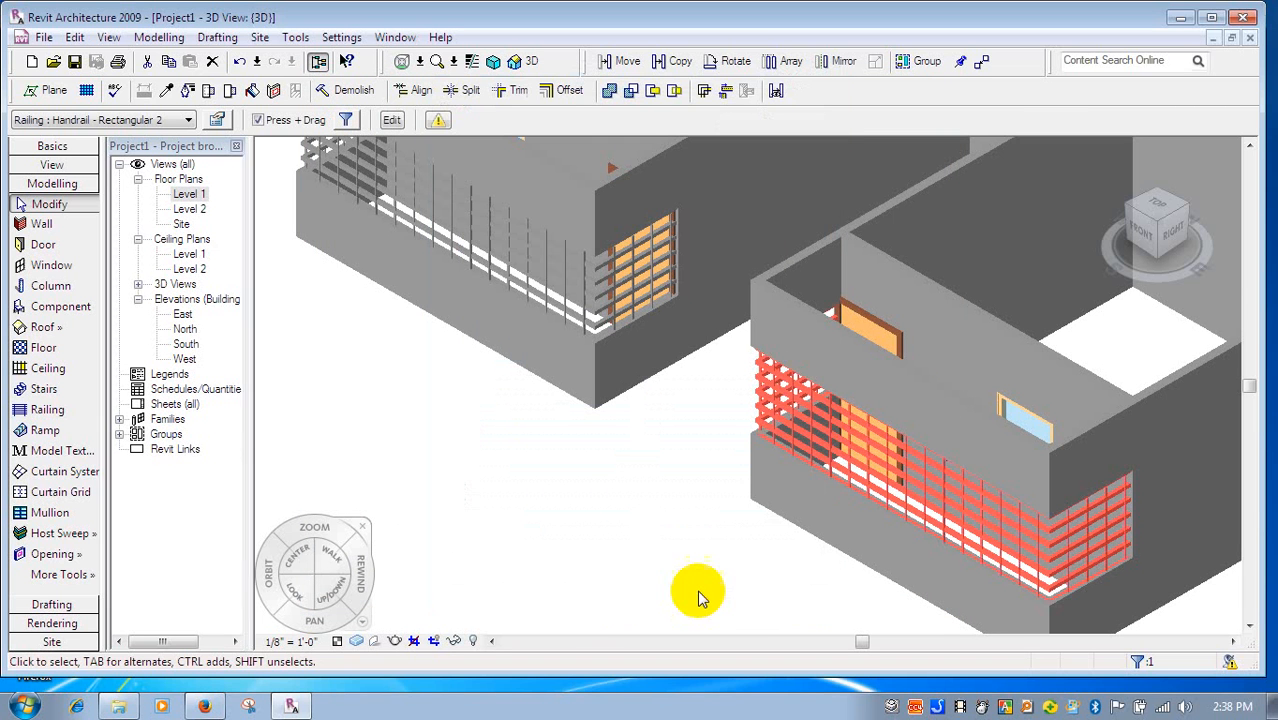
pyautogui.click(686, 495)
pyautogui.scroll(-1, 686, 495)
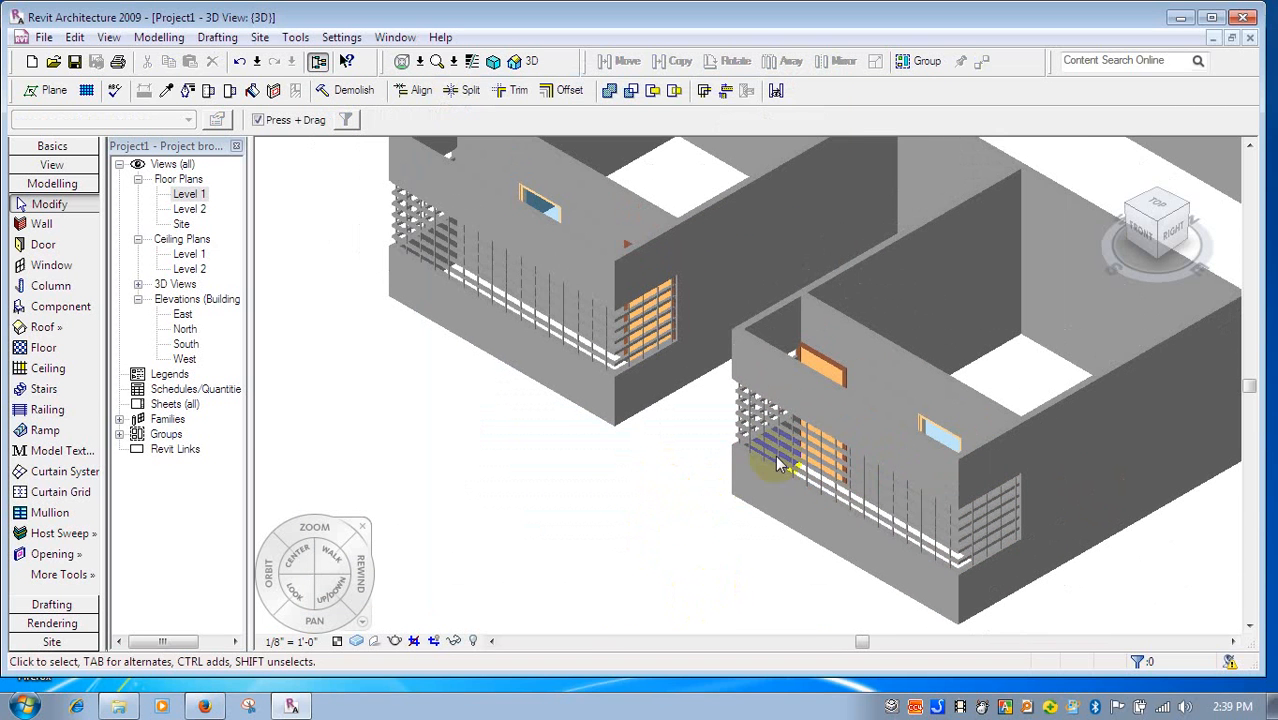
pyautogui.scroll(3, 945, 540)
pyautogui.scroll(-3, 945, 540)
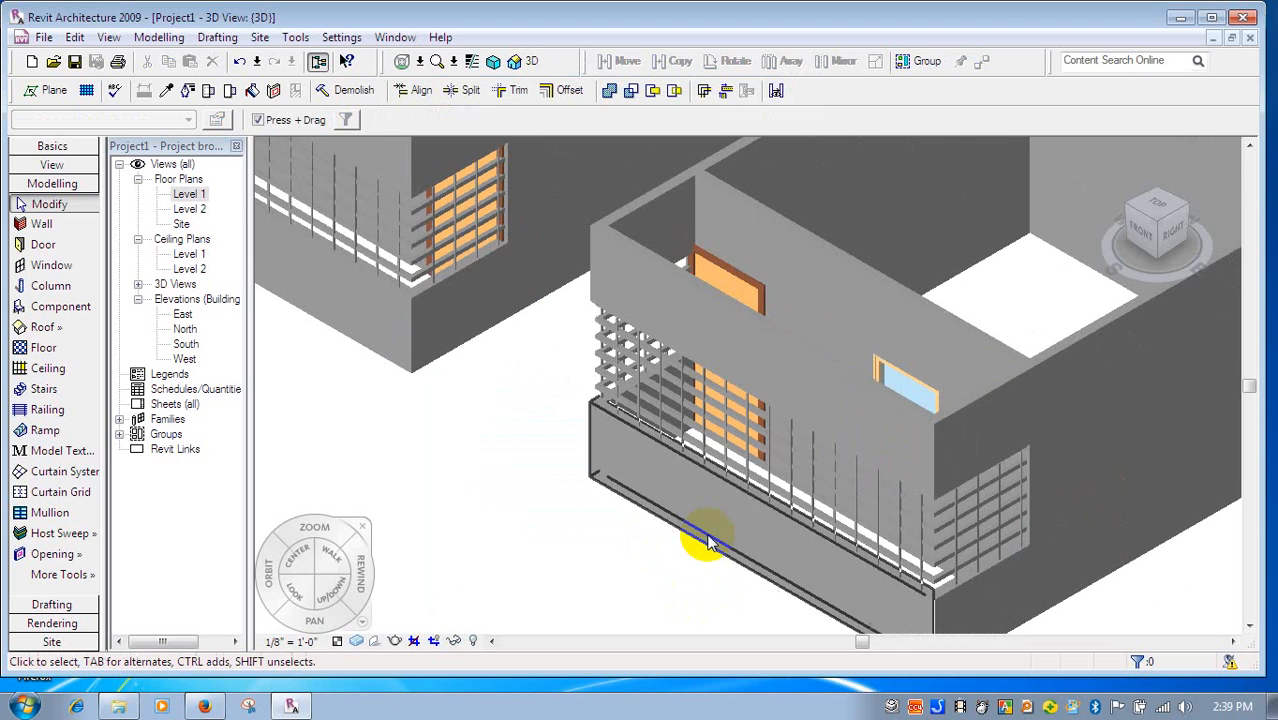
# - Change the balcony railing type's regular baluster spacing to 2' 0" and apply it to both balconies
pyautogui.click(662, 422)
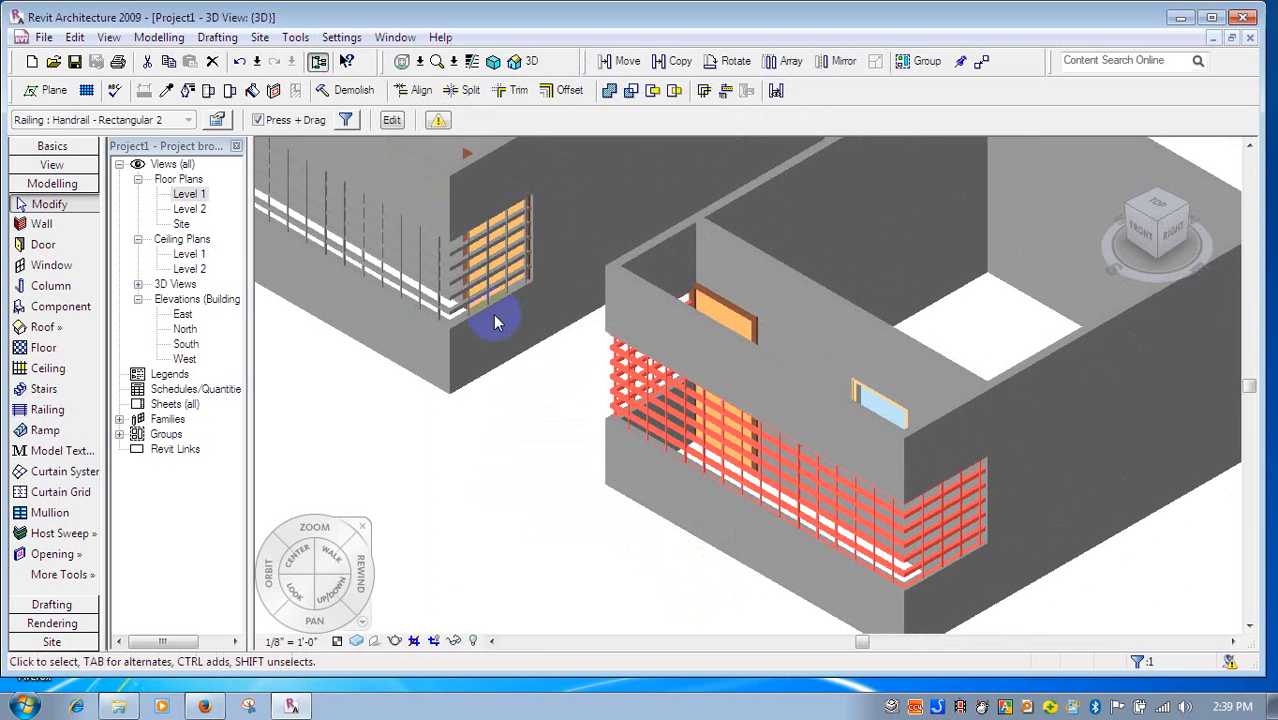
pyautogui.click(217, 119)
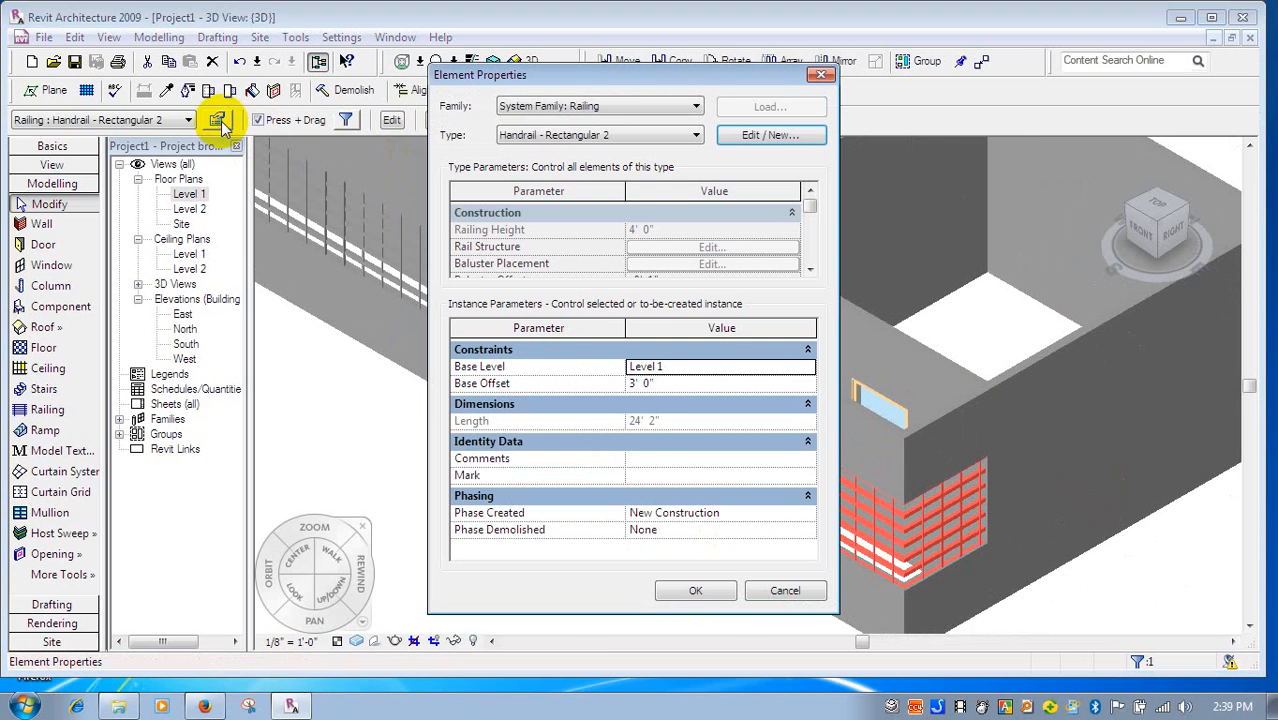
pyautogui.click(755, 134)
pyautogui.click(710, 288)
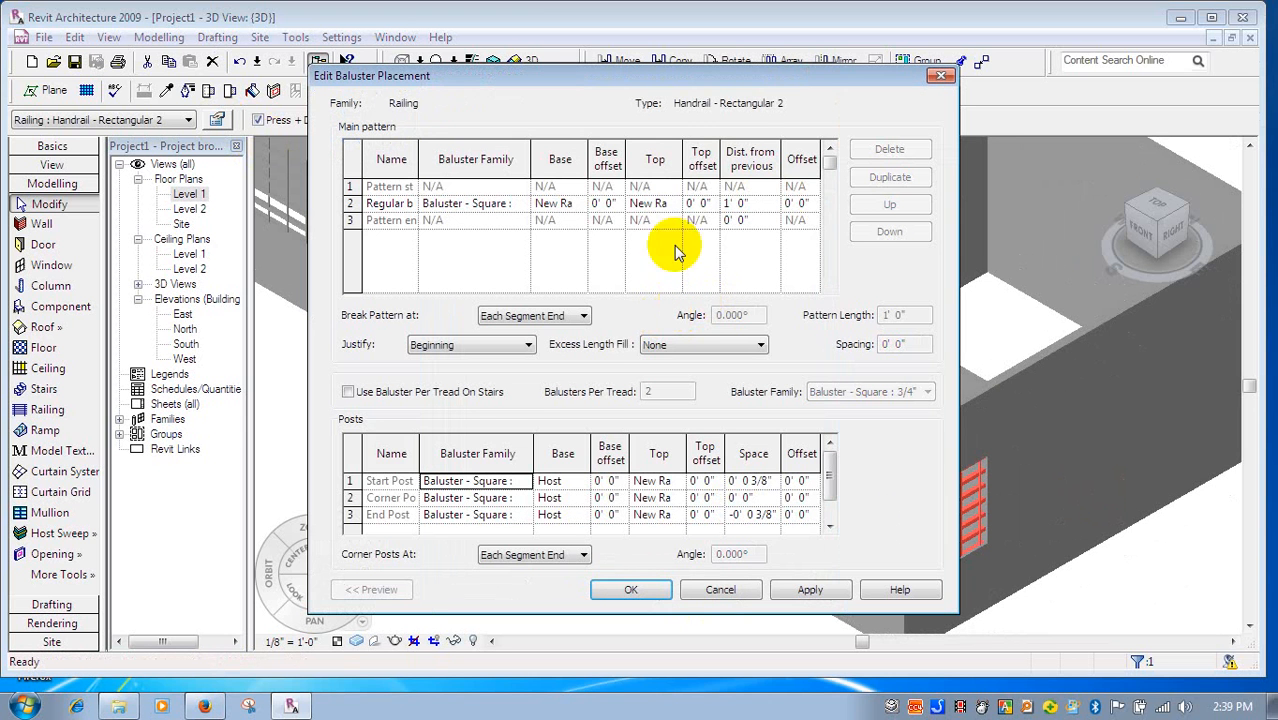
pyautogui.click(745, 204)
pyautogui.moveTo(745, 204); pyautogui.dragTo(716, 204)
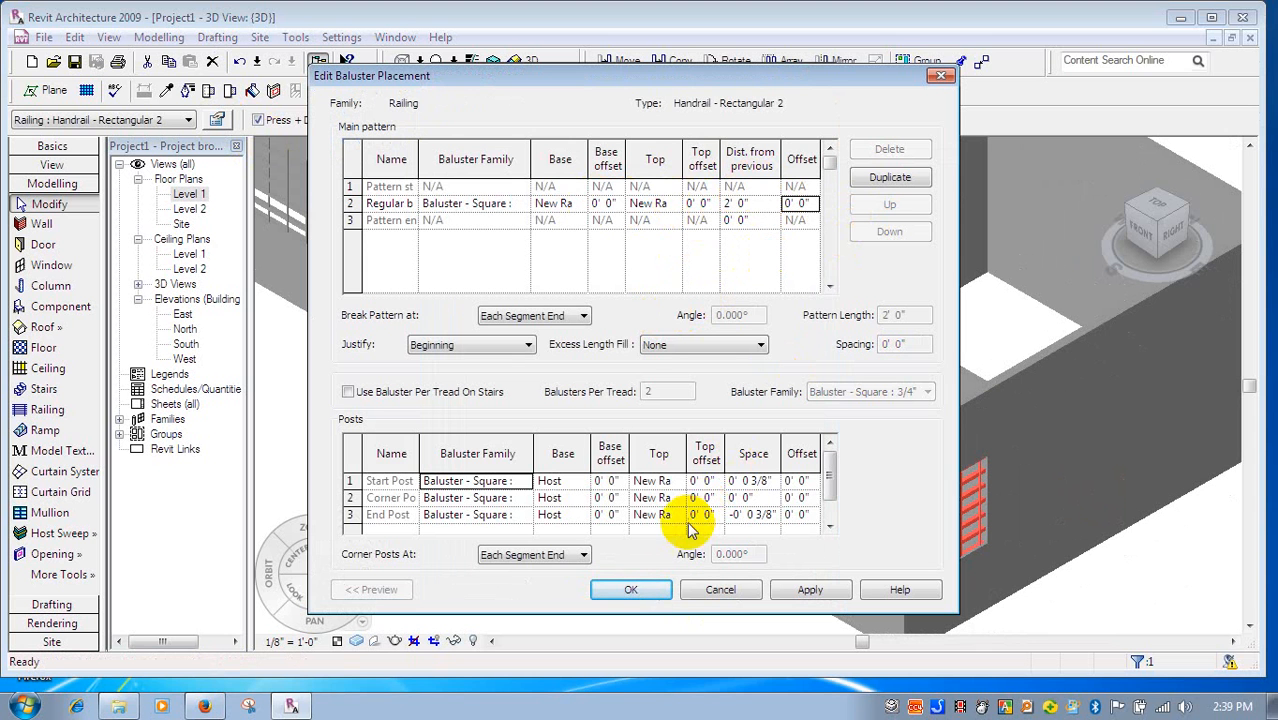
pyautogui.click(629, 593)
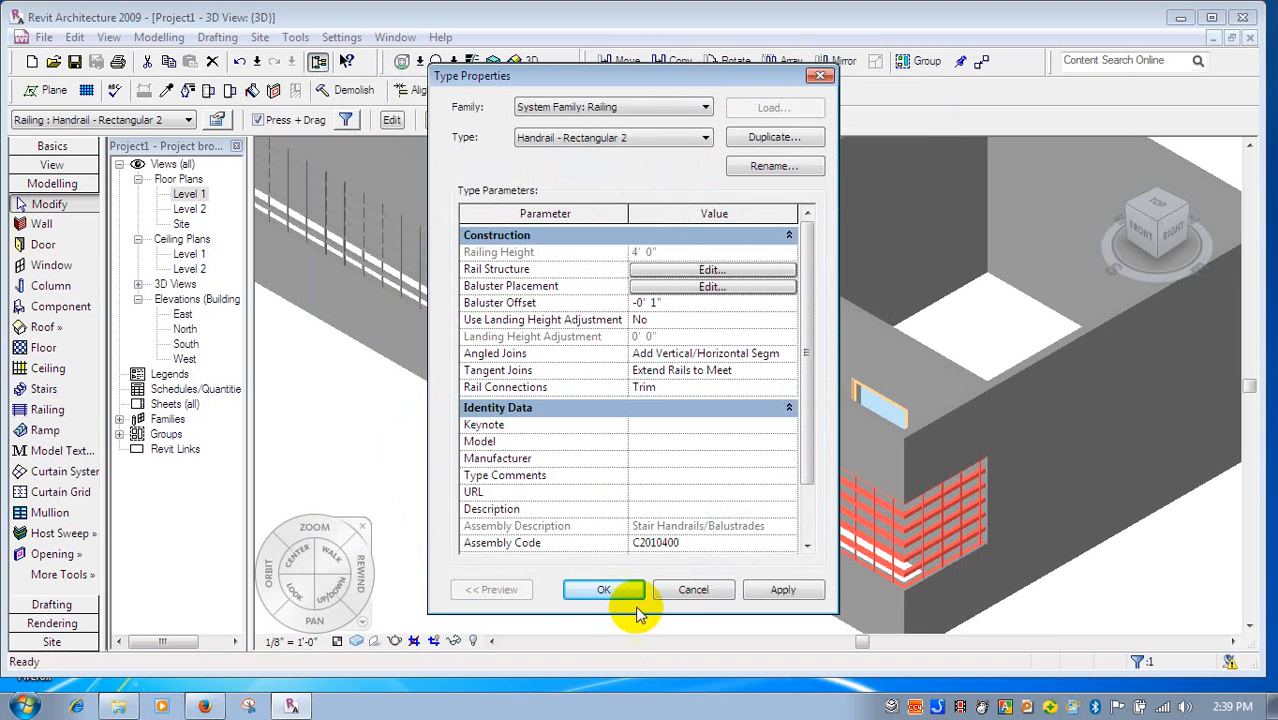
pyautogui.click(620, 593)
pyautogui.click(690, 591)
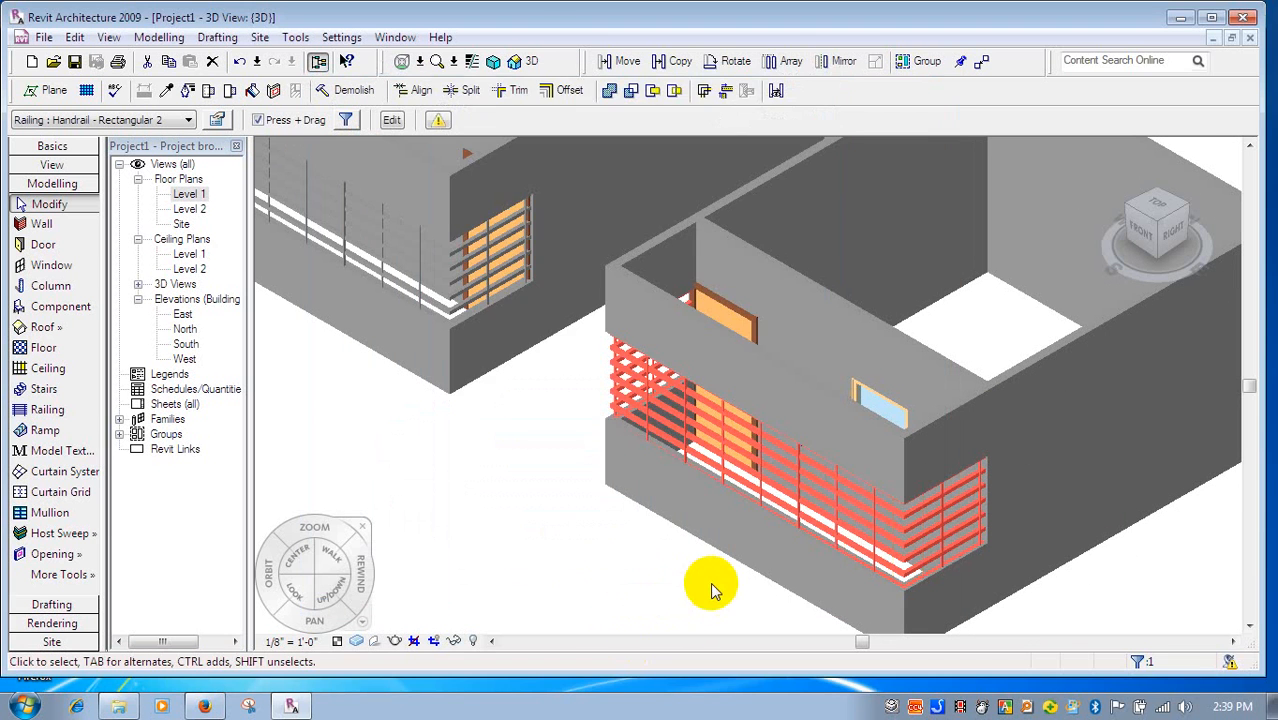
pyautogui.click(570, 527)
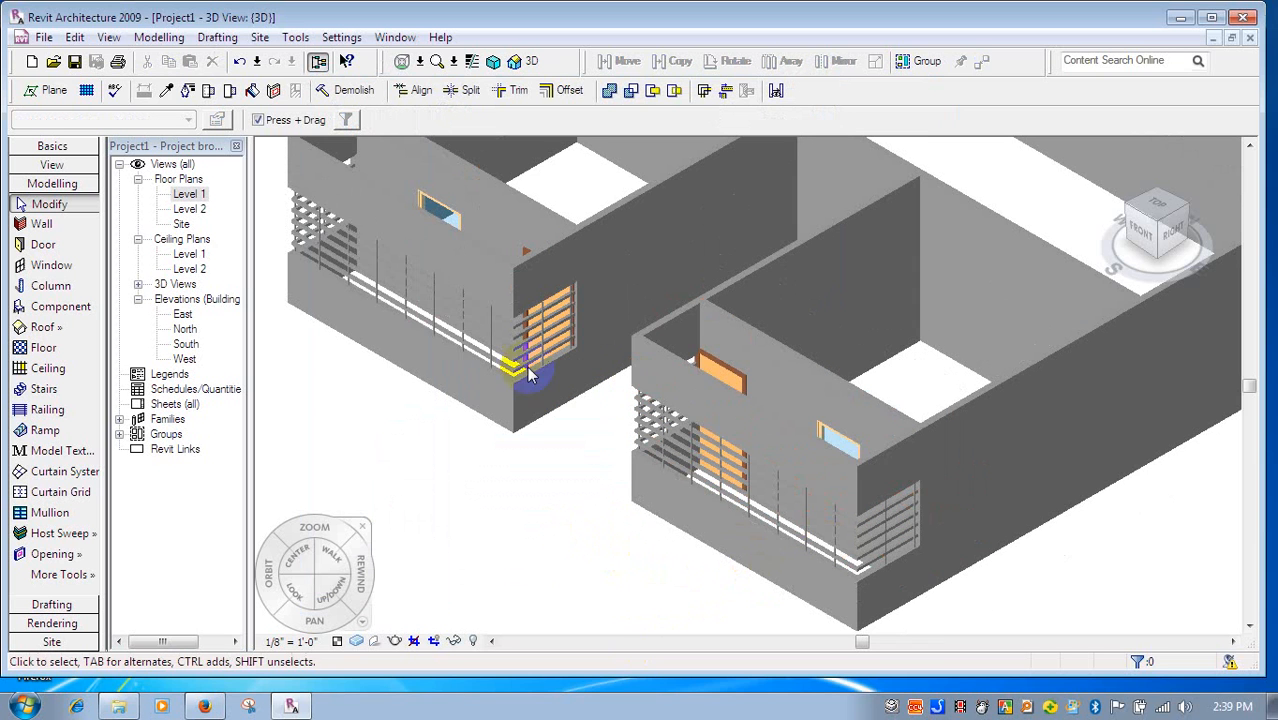
pyautogui.scroll(-1, 600, 478)
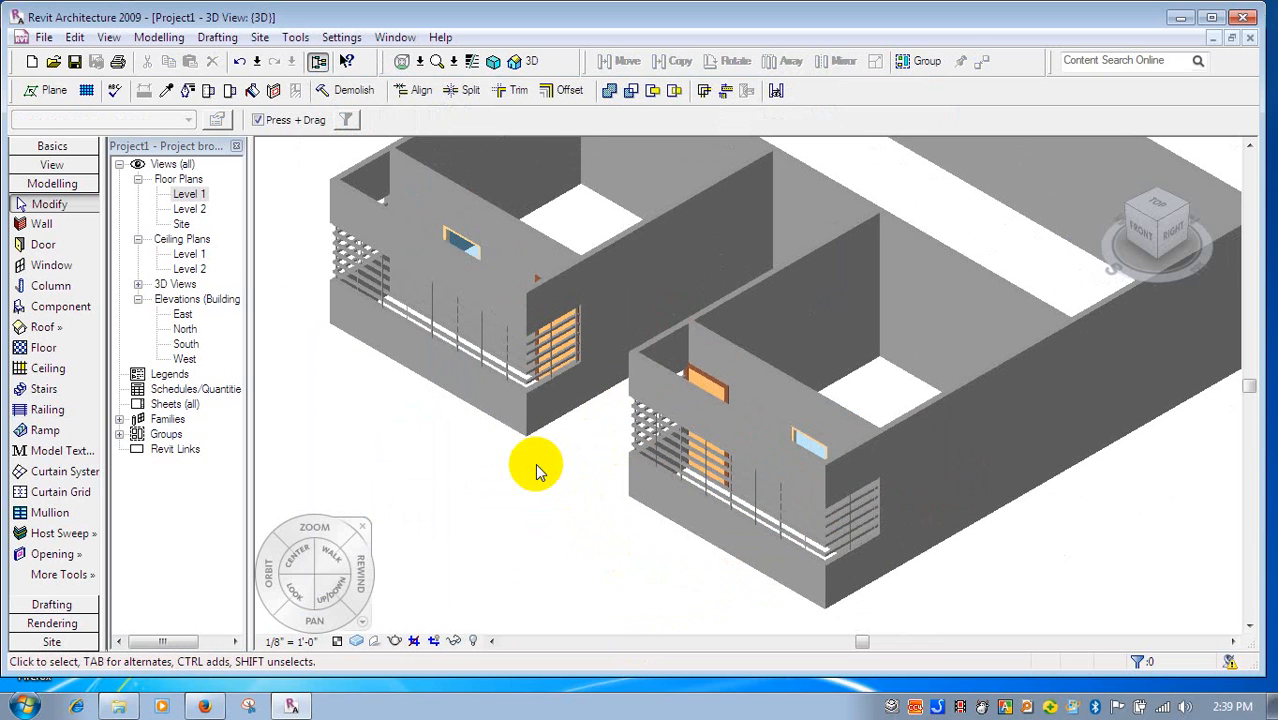
# - Start saving the project, cancel without saving, and minimize the program window
pyautogui.hotkey('ctrl', 's')
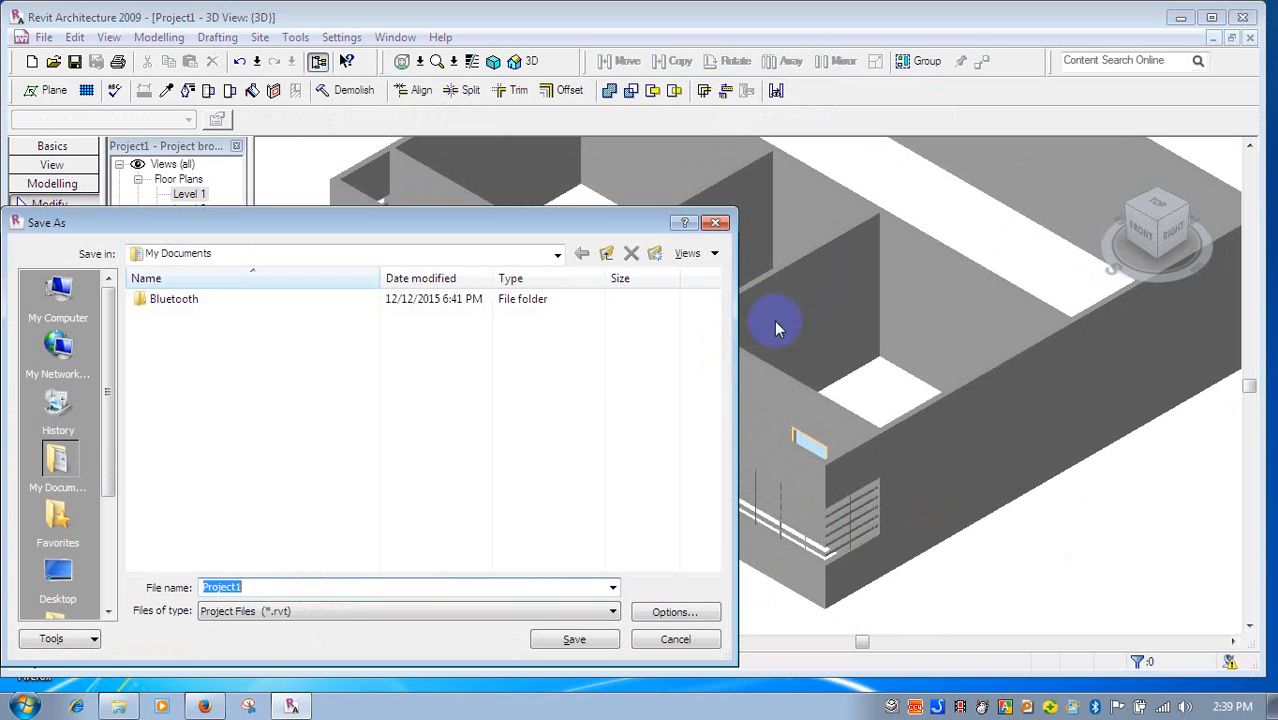
pyautogui.click(716, 226)
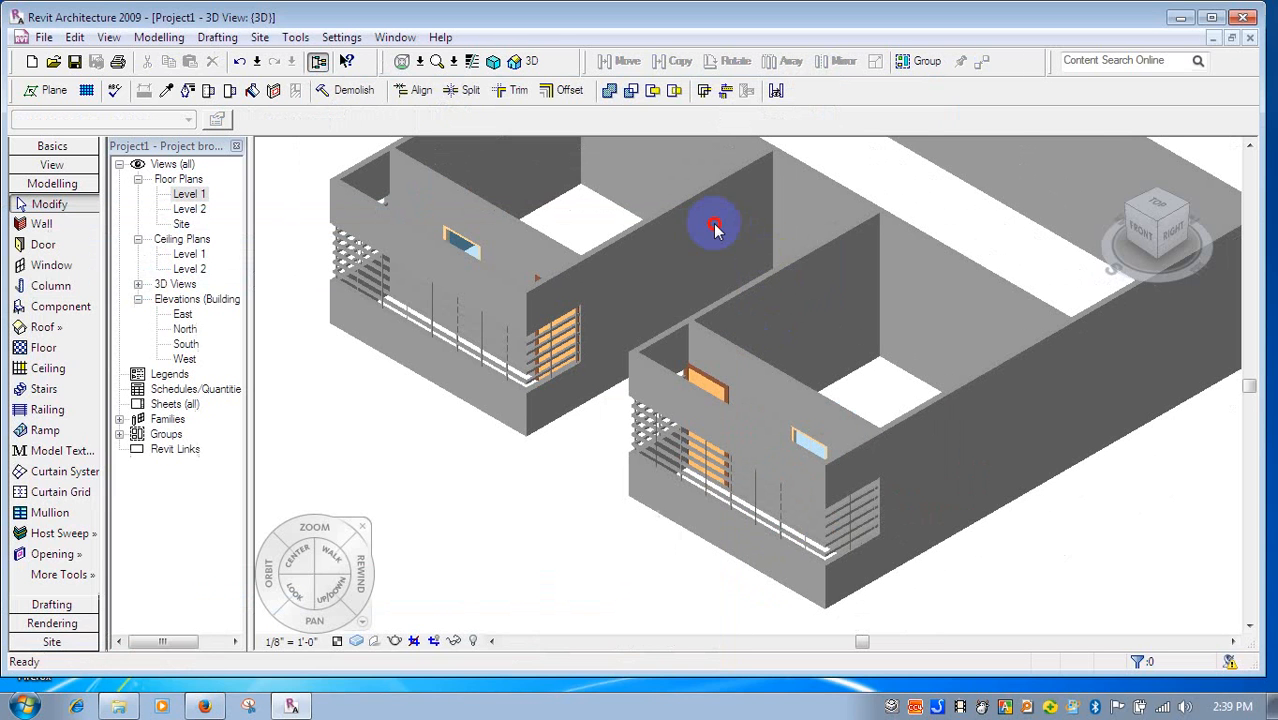
pyautogui.click(1180, 20)
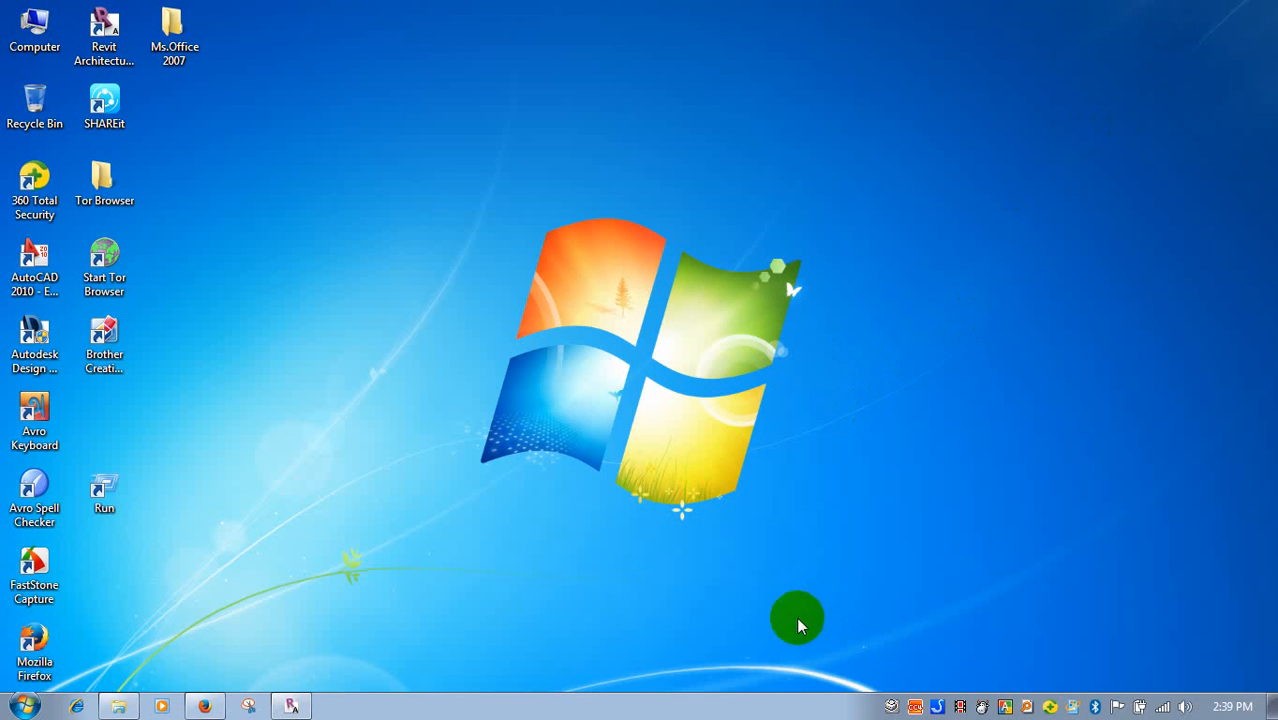